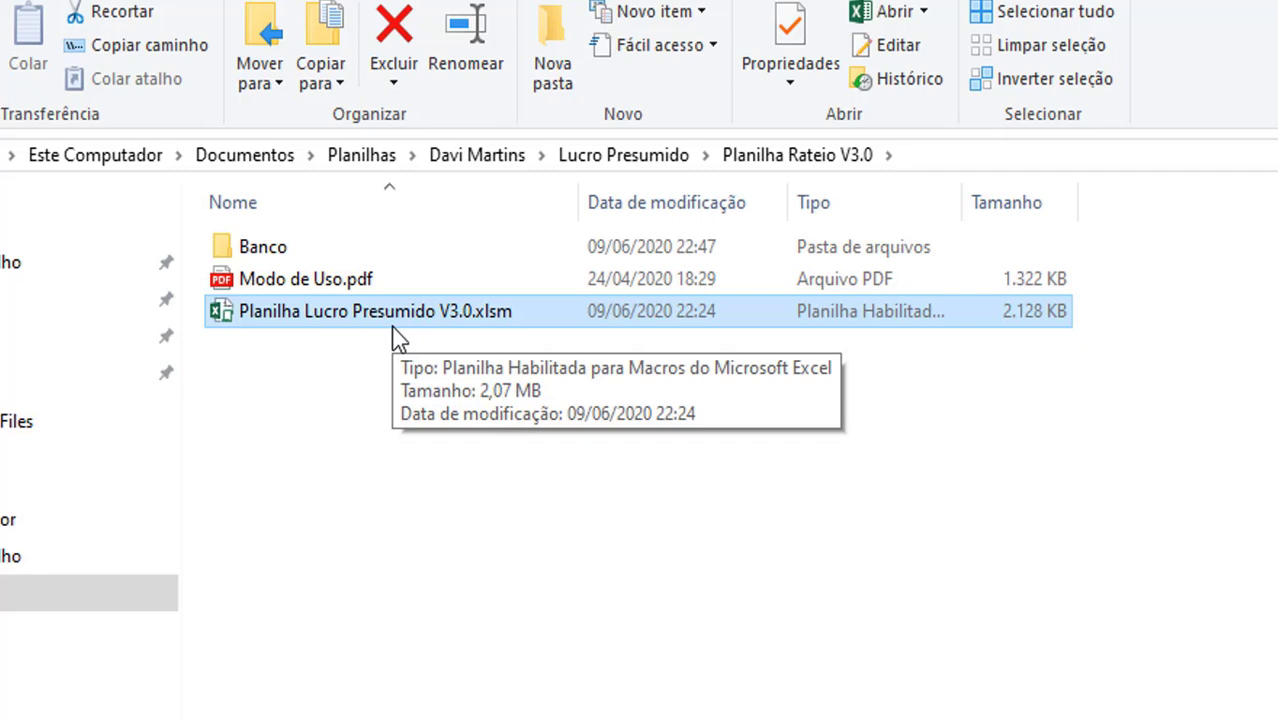
Open Modo de Uso.pdf from the Planilha Rateio V3.0 folder in the browser
click(291, 287)
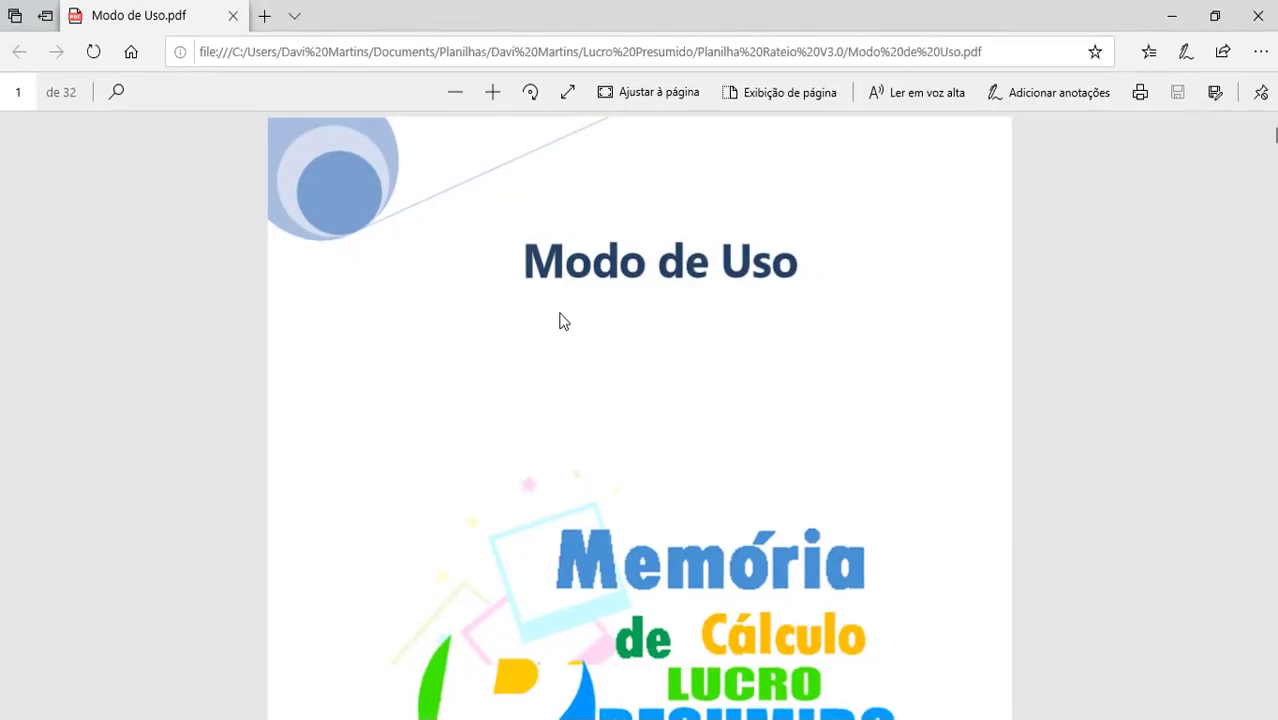
Review the guide's Sumário, close the PDF, and open Planilha Lucro Presumido V3.0.xlsm
scroll(683, 409, down, 6)
scroll(560, 316, down, 8)
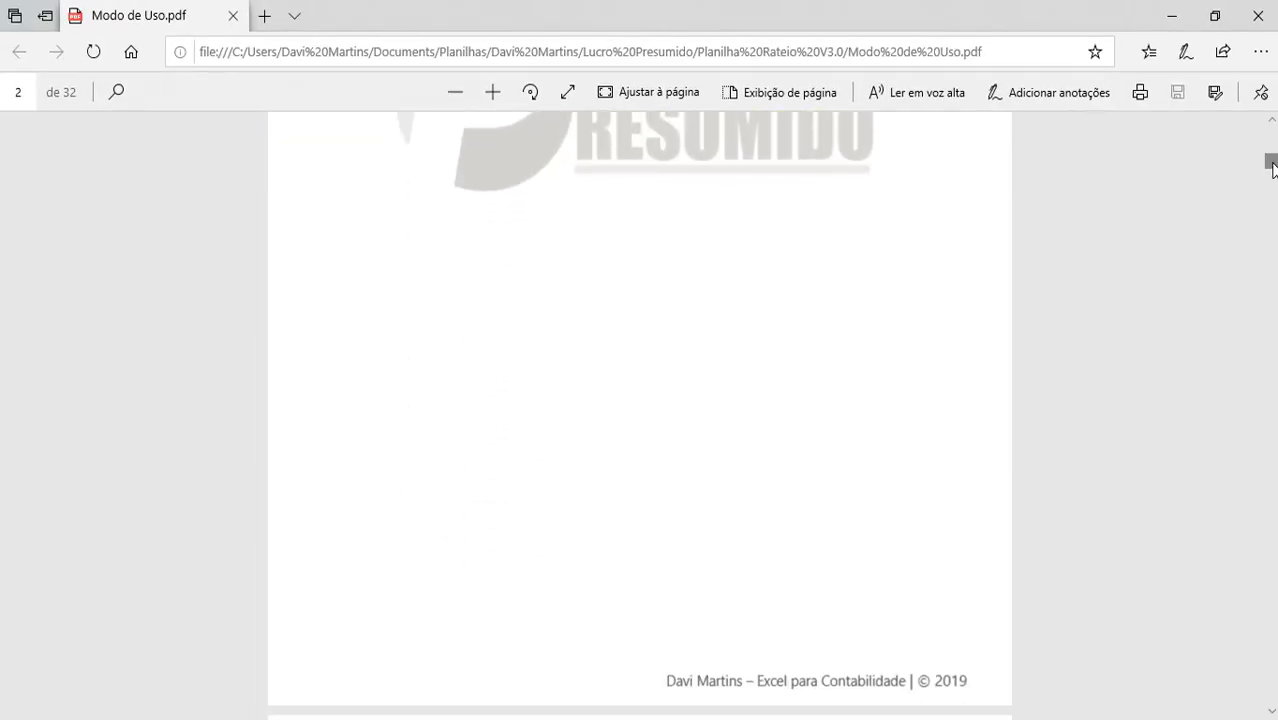
drag(1272, 163, 1274, 174)
scroll(531, 294, up, 3)
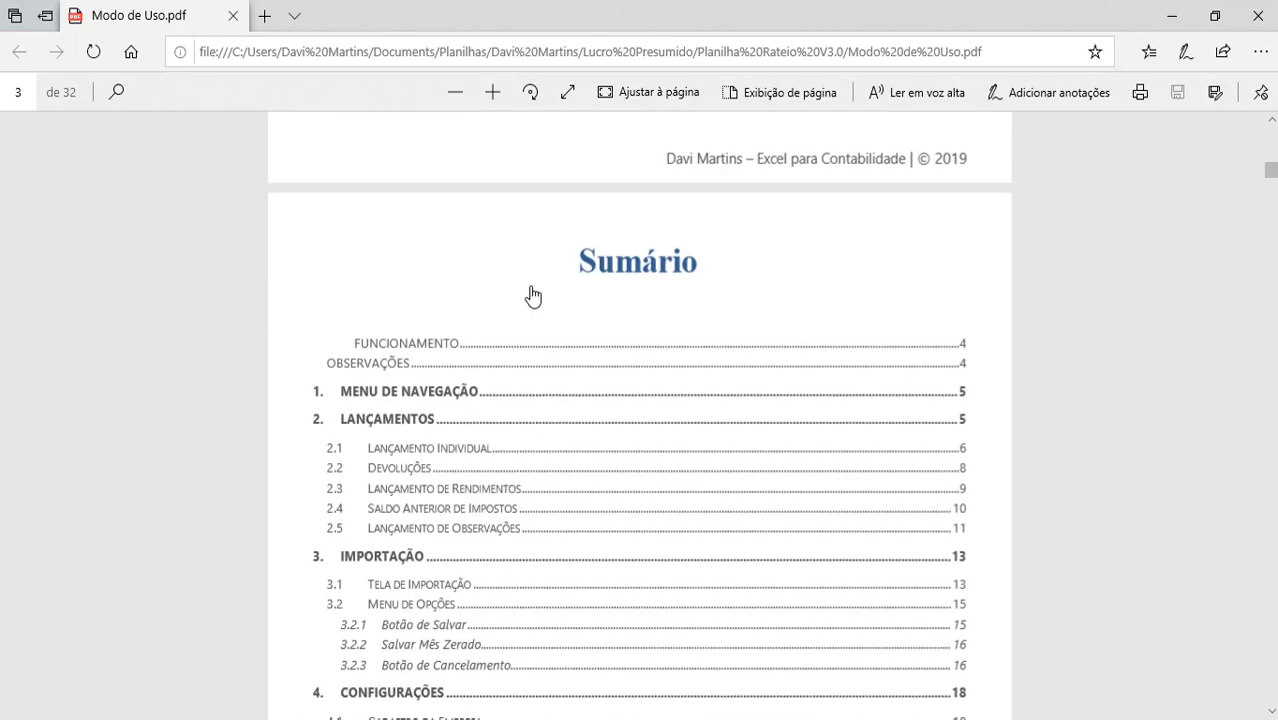
scroll(489, 297, down, 4)
scroll(489, 297, down, 5)
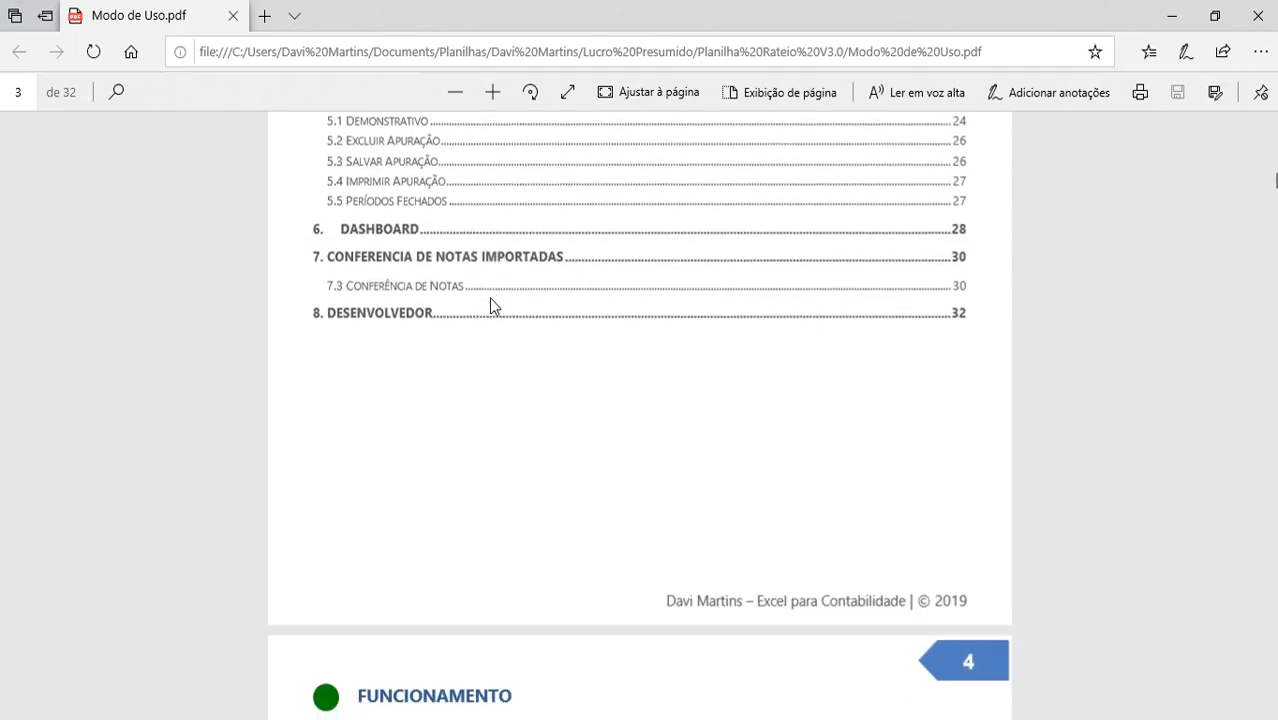
click(1264, 12)
click(300, 254)
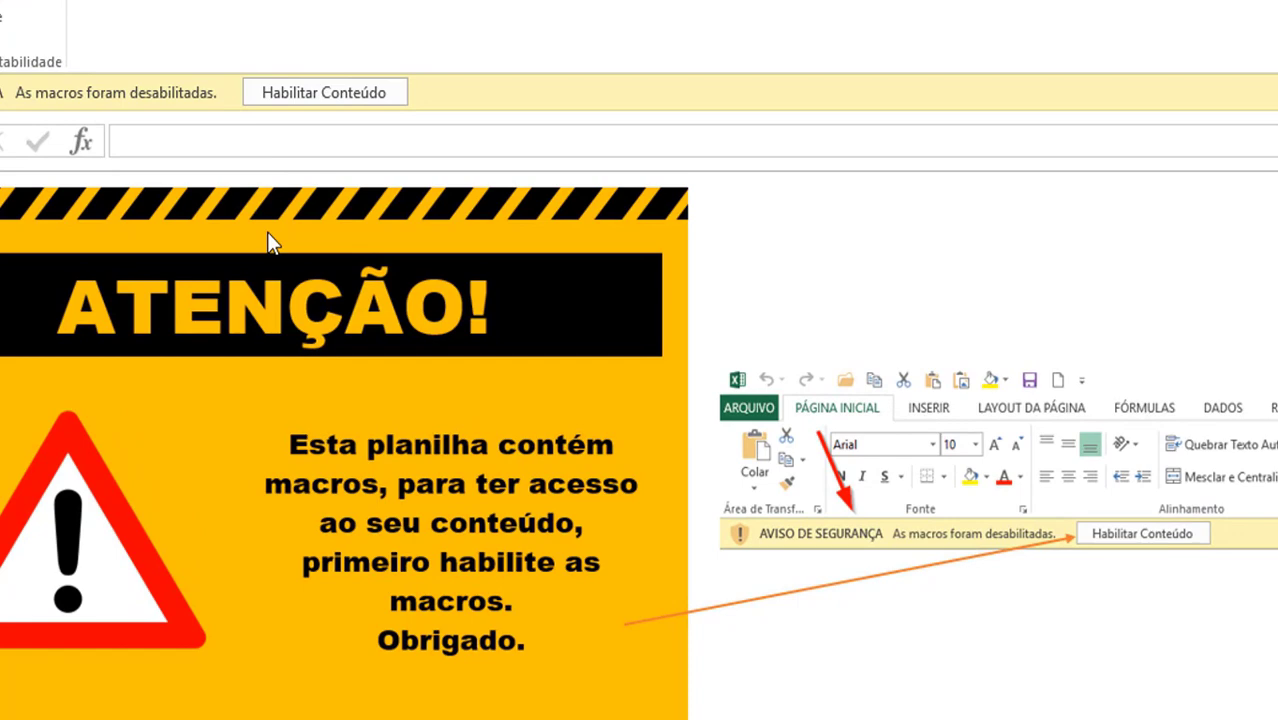
Enable macros, log in with the access key, and dismiss the login success message
click(323, 95)
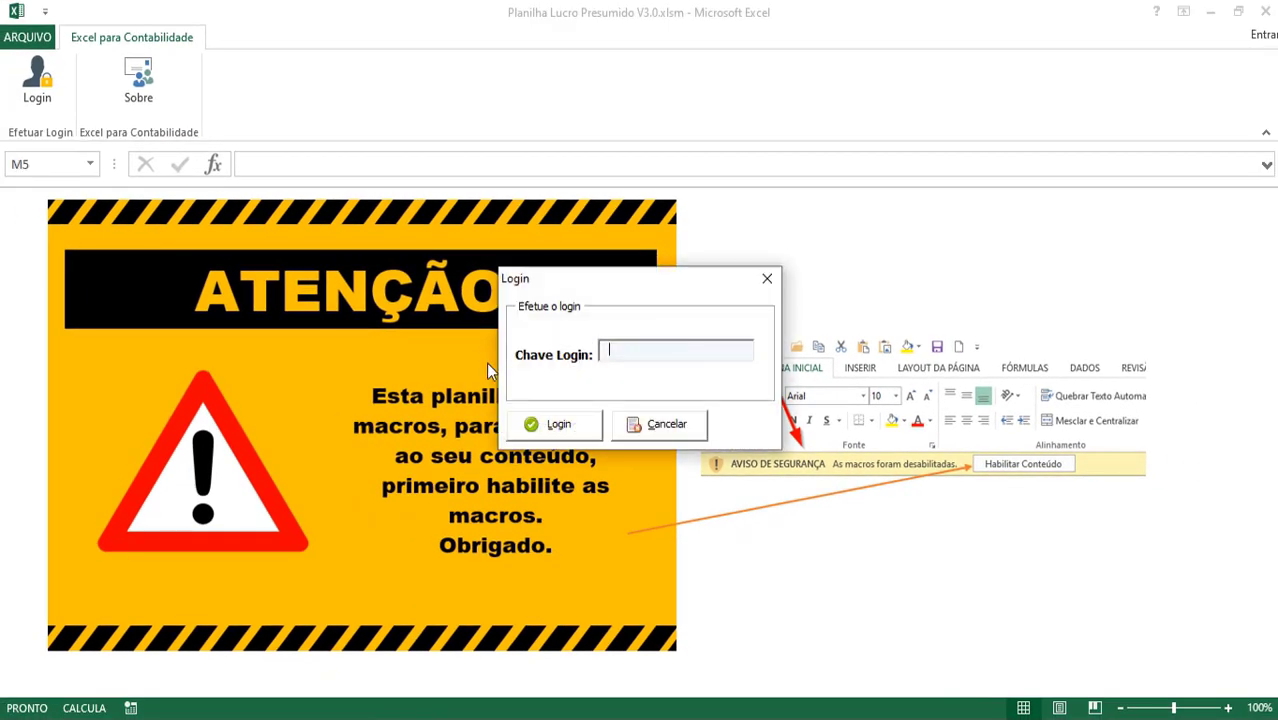
drag(664, 285, 613, 245)
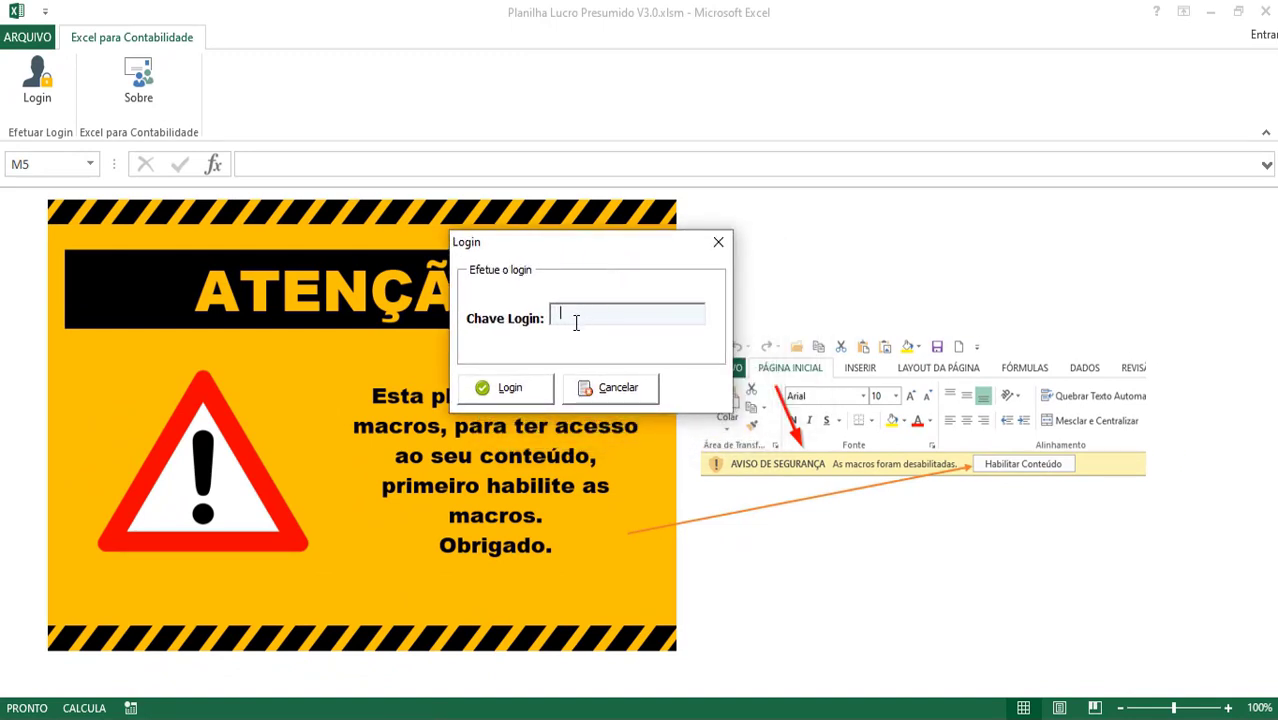
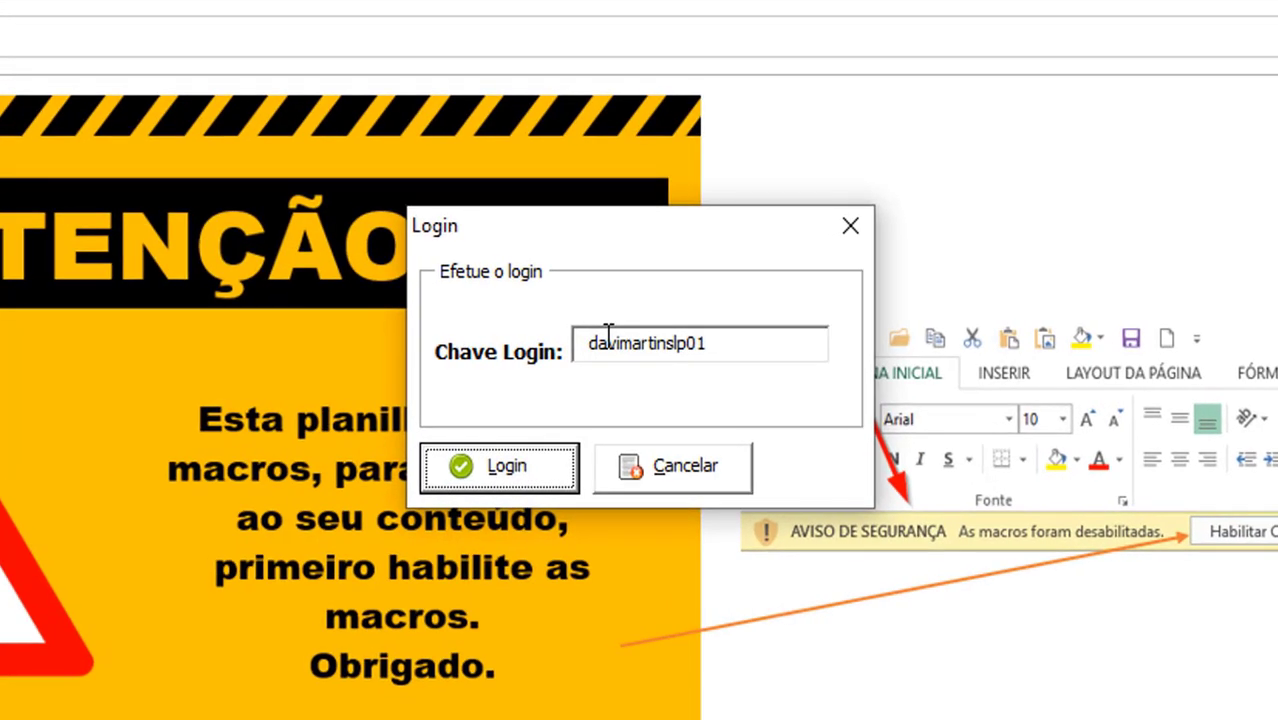
key(Return)
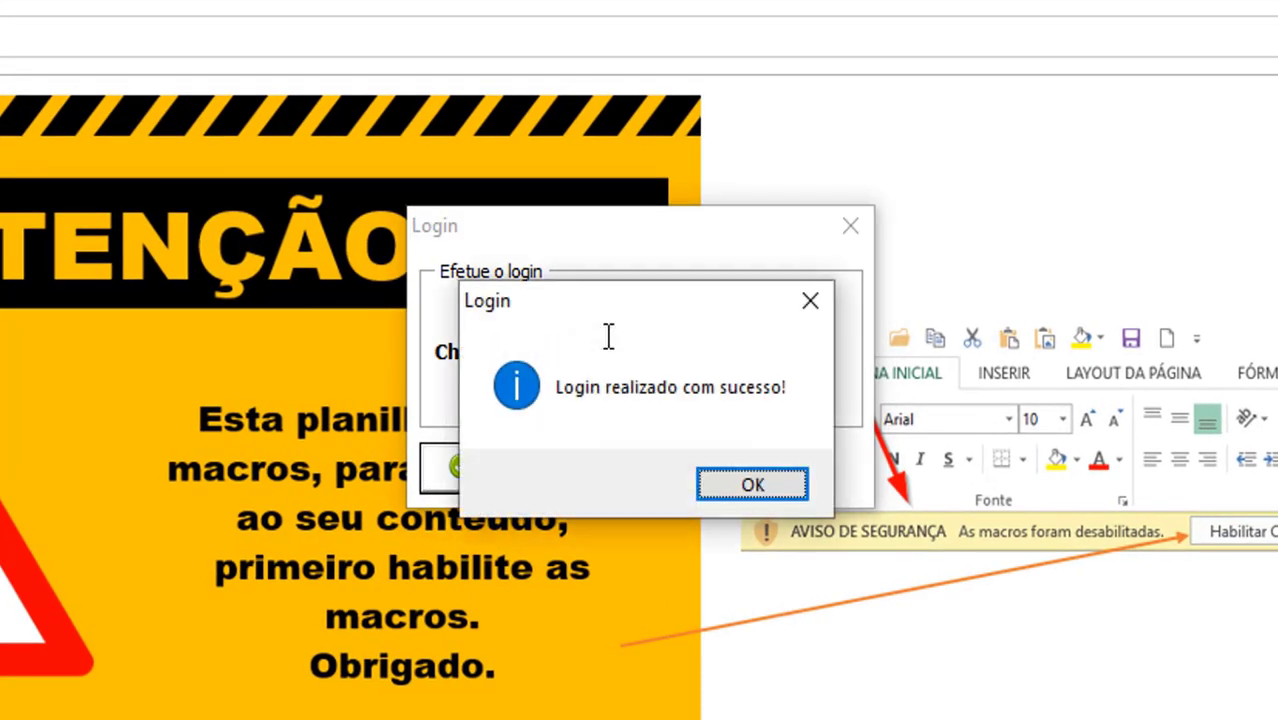
mouse_move(613, 322)
mouse_down()
mouse_move(632, 378)
mouse_move(622, 320)
mouse_up()
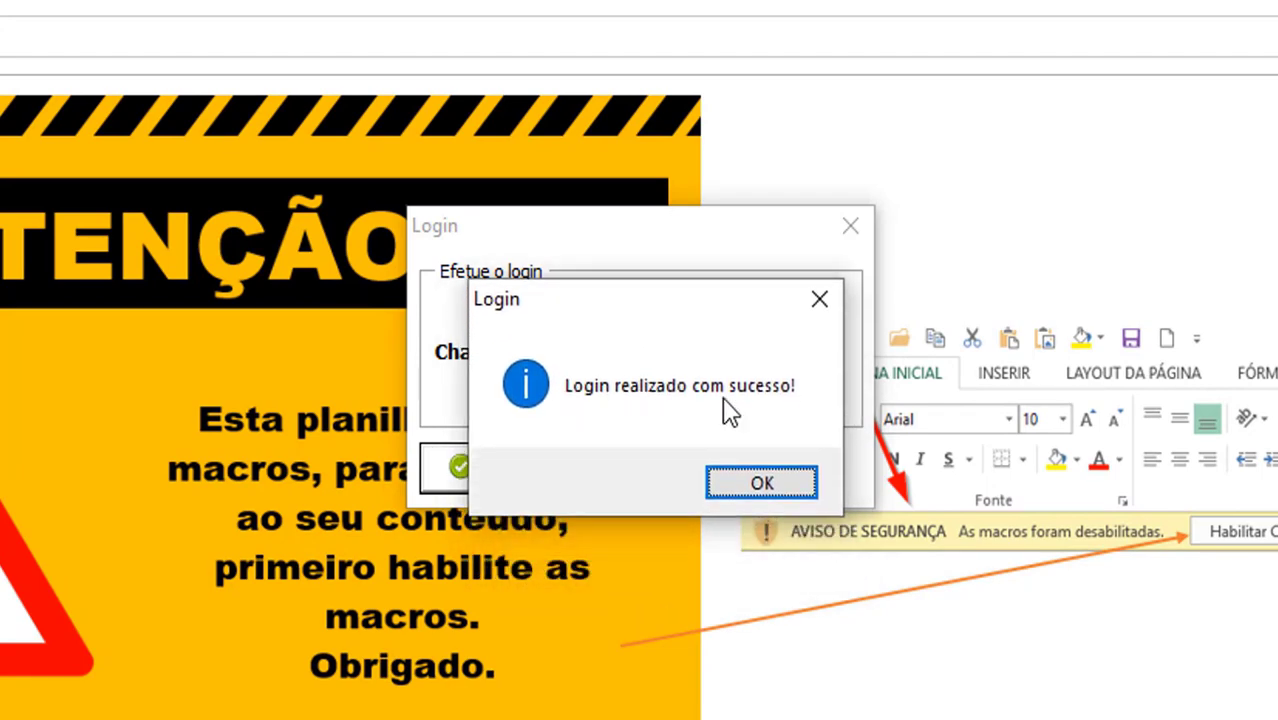
click(762, 485)
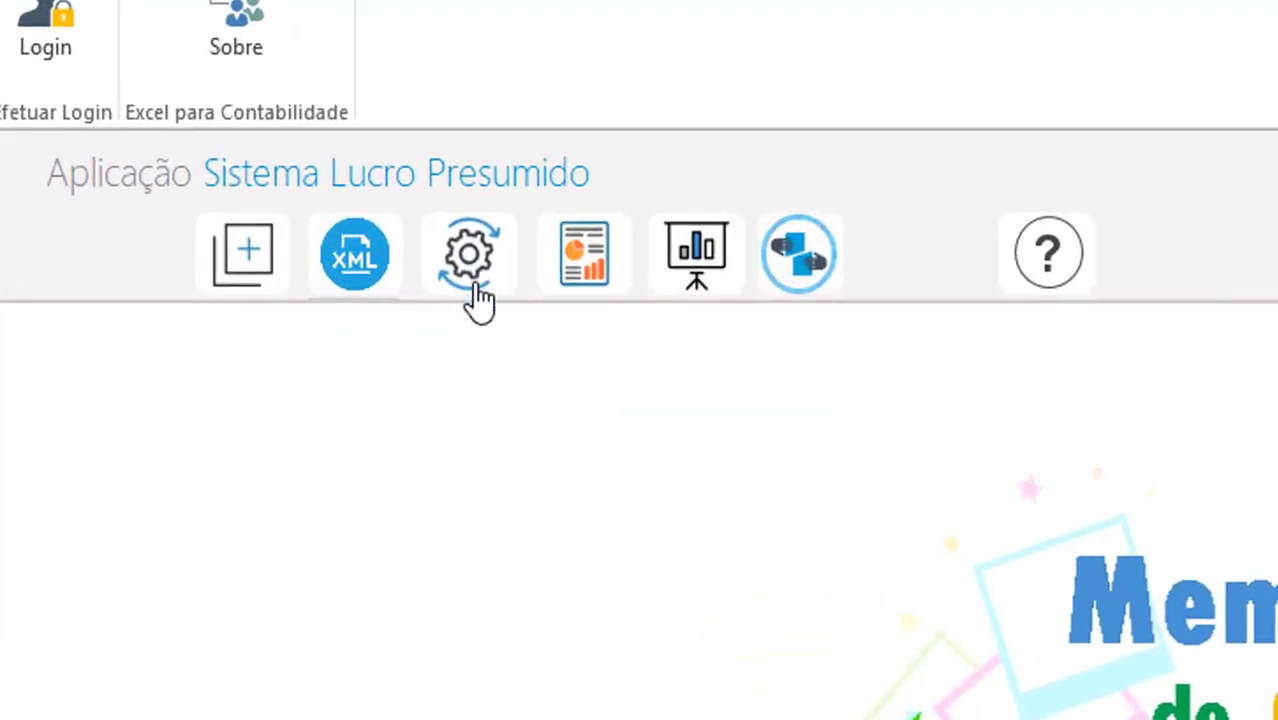
Open Parâmetros > Cadastro de Empresas and start a new company record with ID 1
click(463, 288)
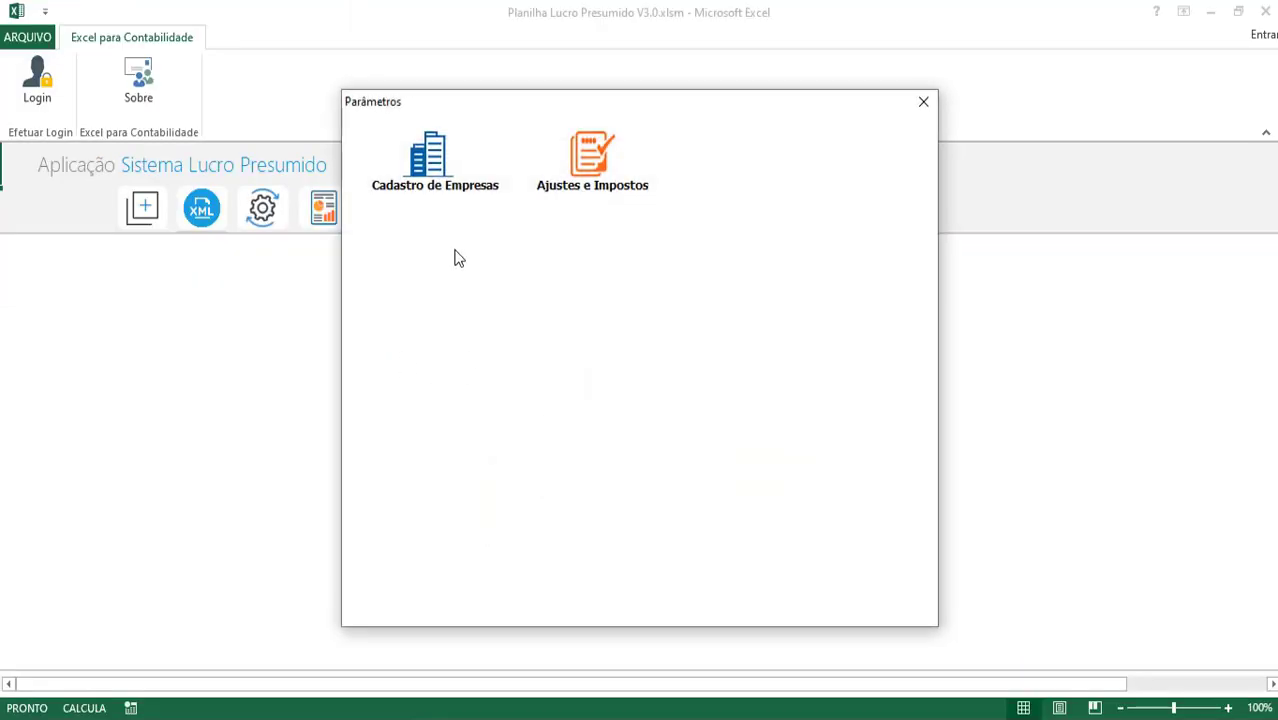
click(435, 181)
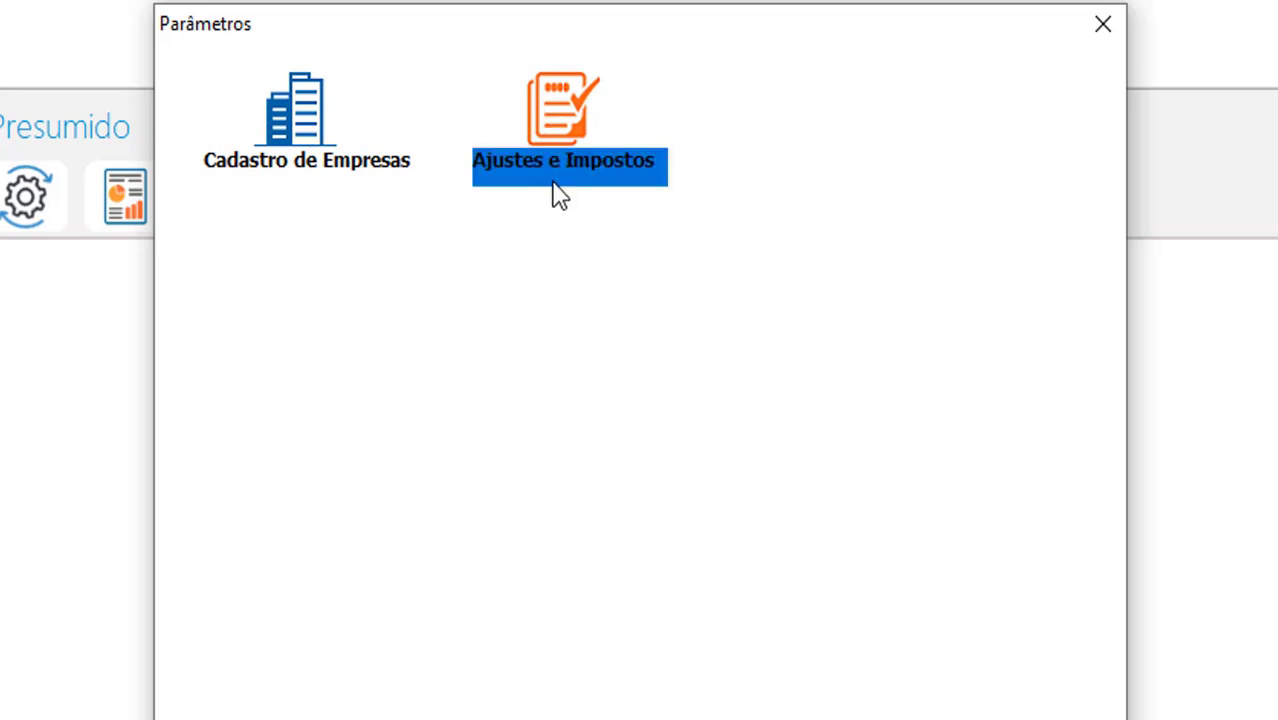
click(288, 130)
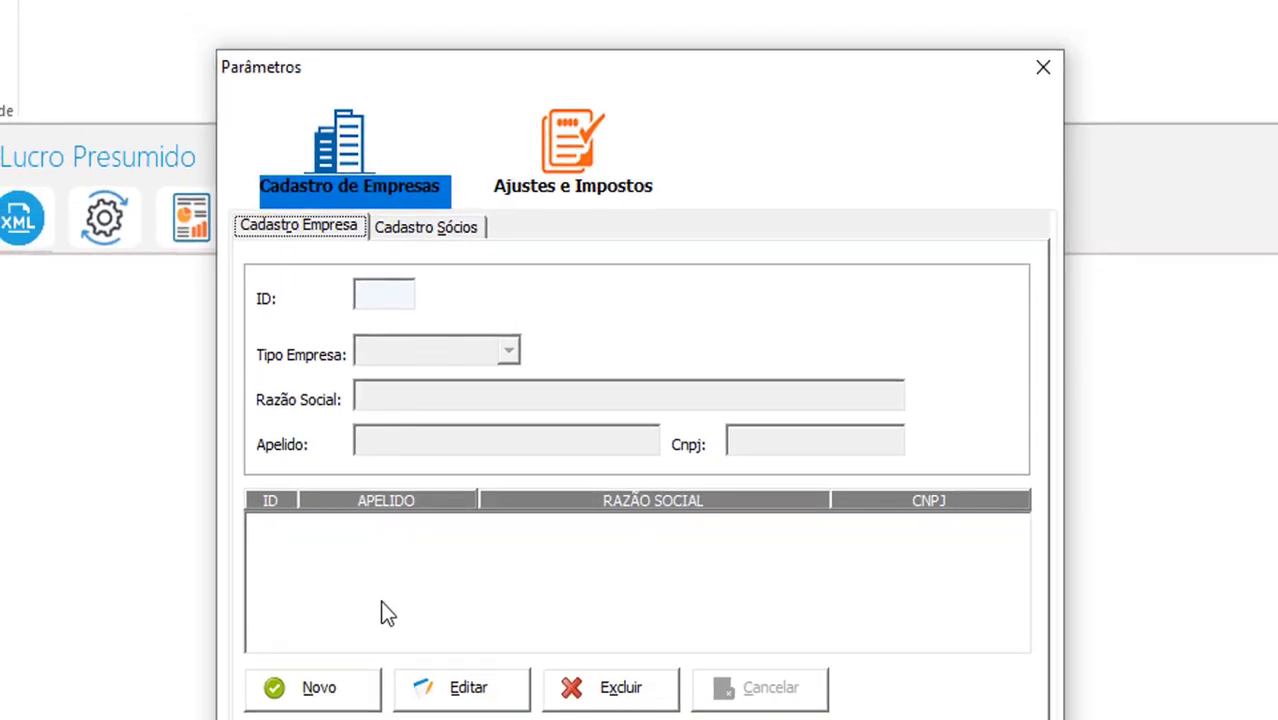
click(336, 686)
Fill in a MATRIZ company named TESTE EMPRESA with its CNPJ
click(479, 355)
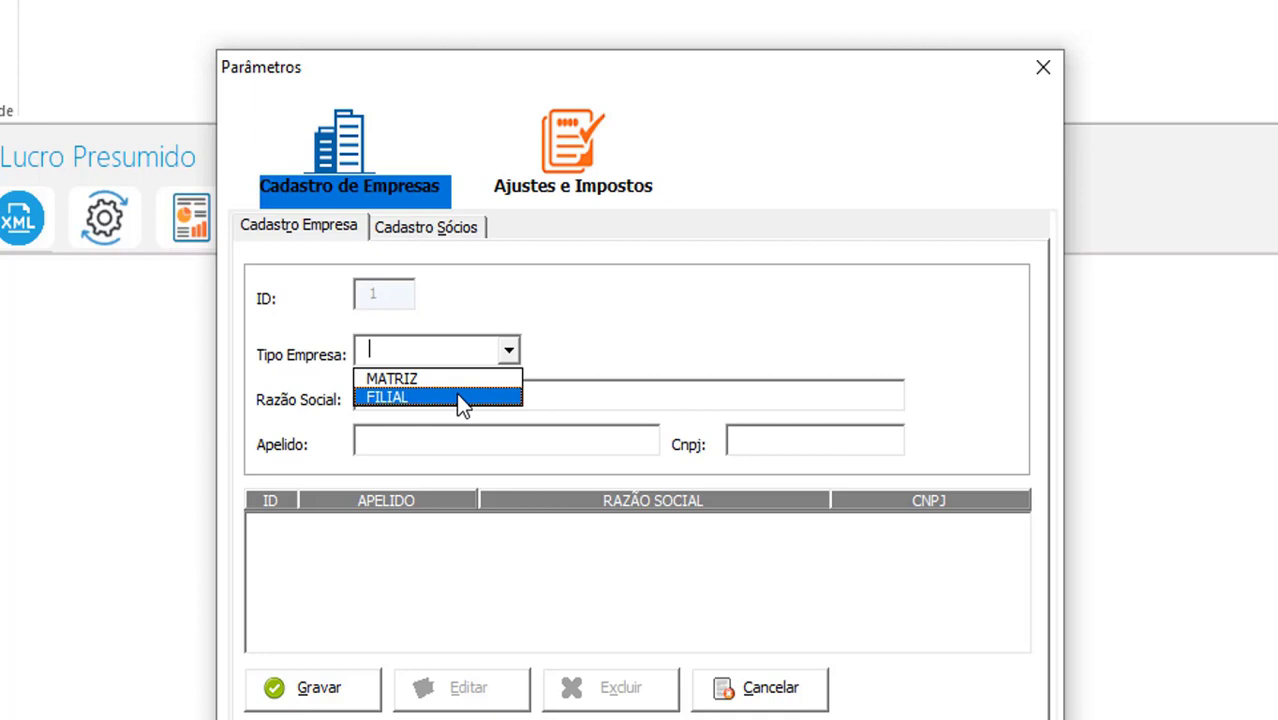
click(451, 380)
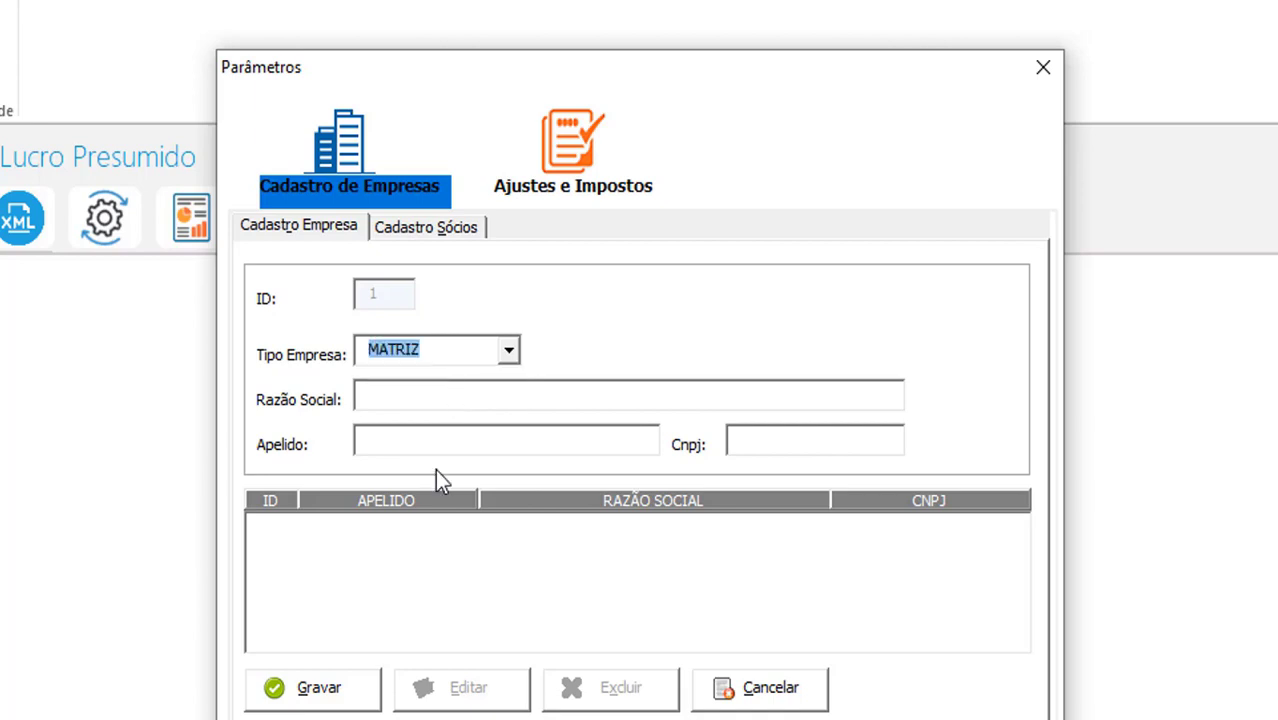
click(434, 401)
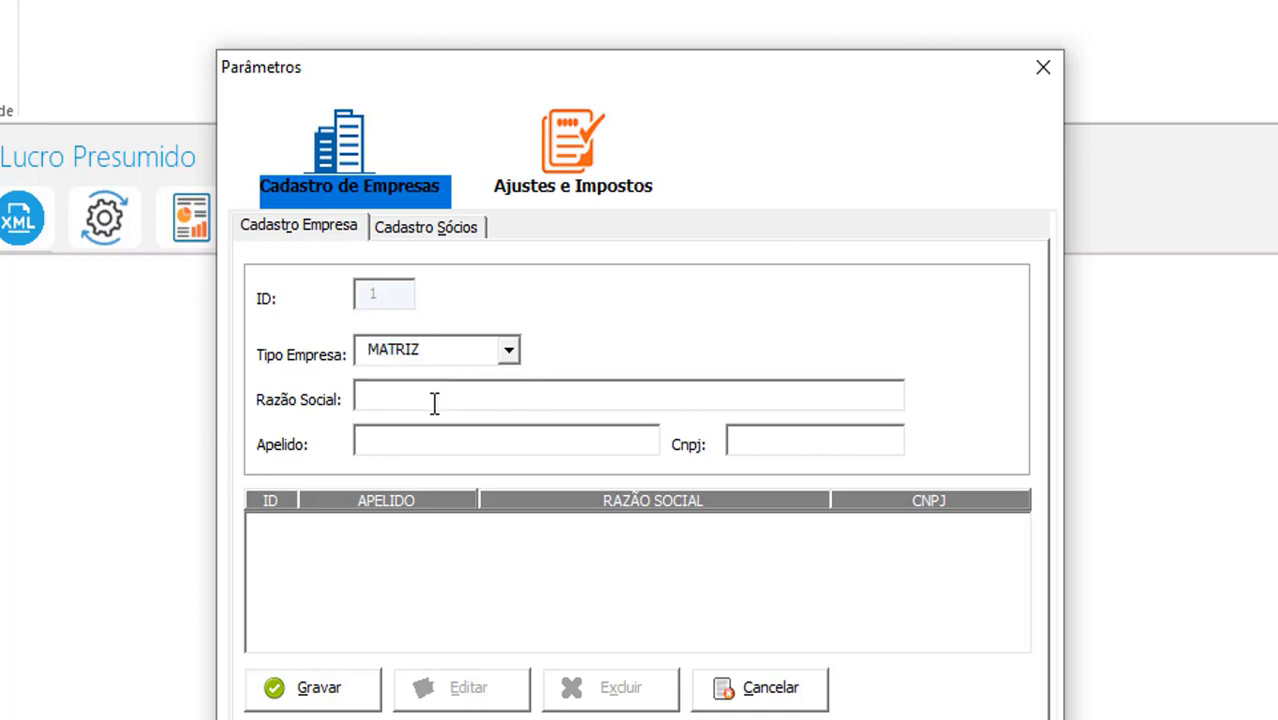
text(TESTE EMPRESA)
key(Tab)
text(TESTE EMPRESA)
key(Tab)
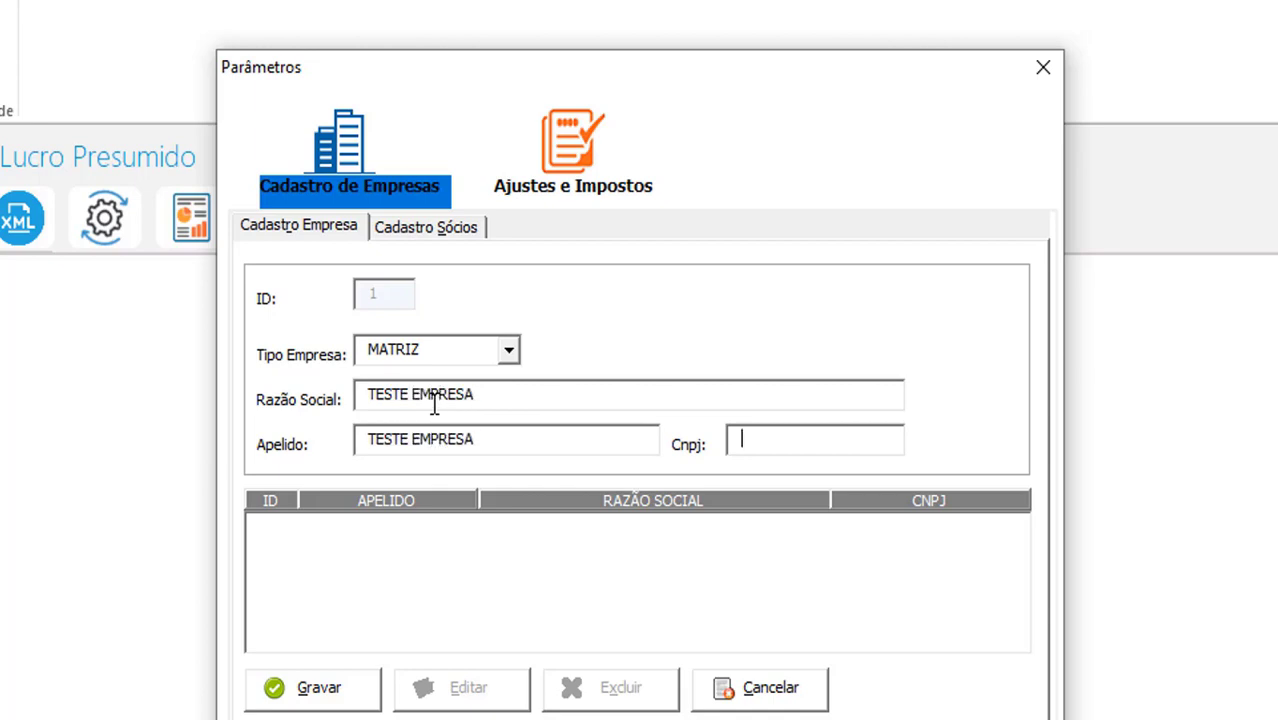
text(22222222222222)
key(Tab)
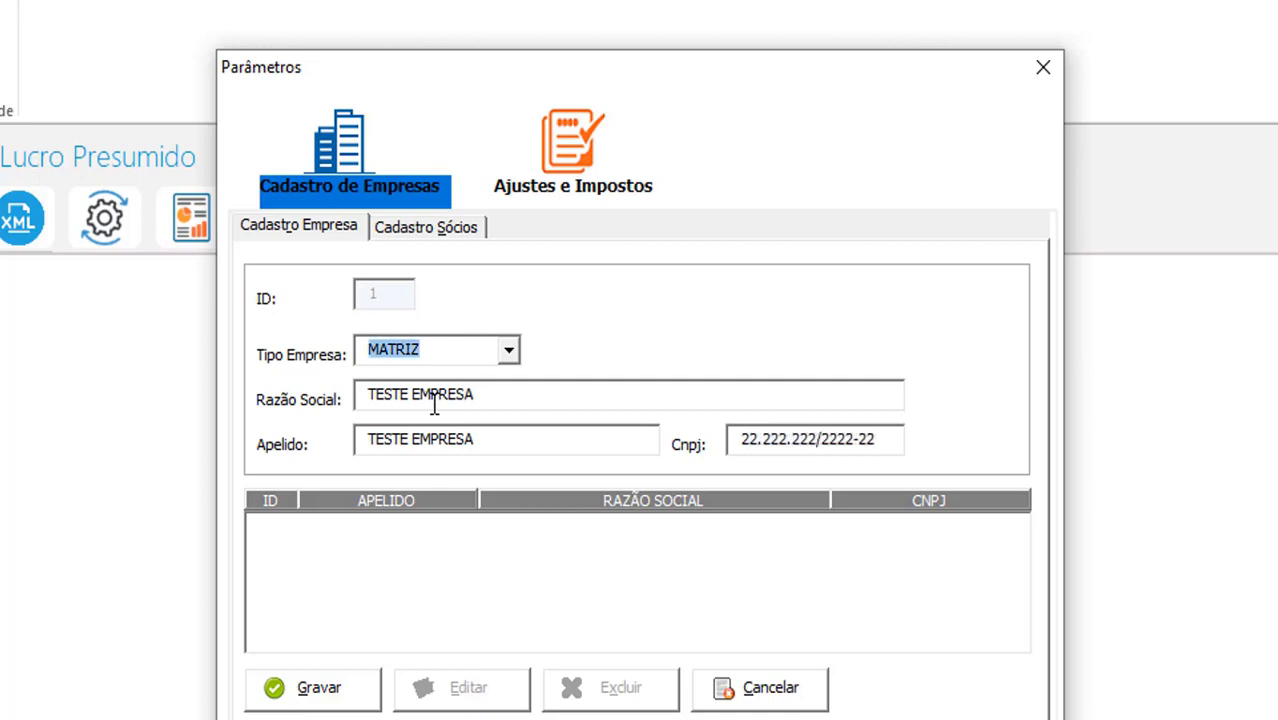
Save TESTE EMPRESA as company ID 1 and move on to partner registration
click(288, 692)
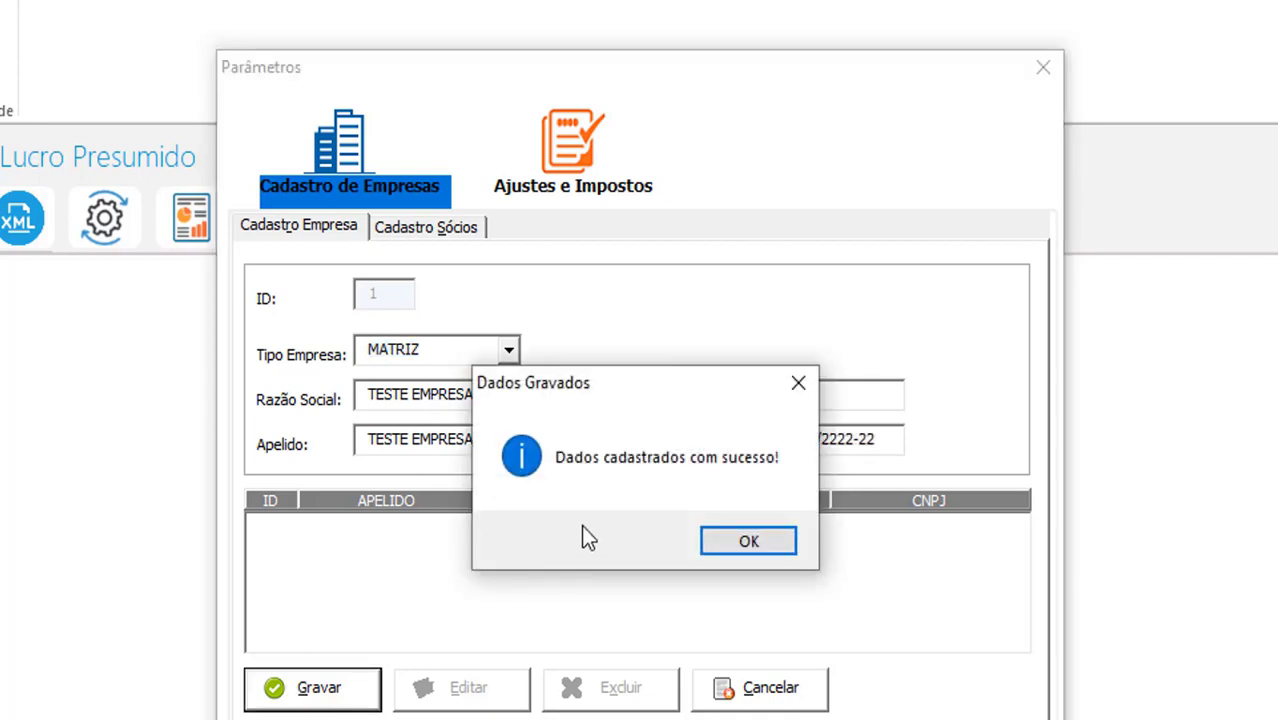
click(726, 541)
click(418, 528)
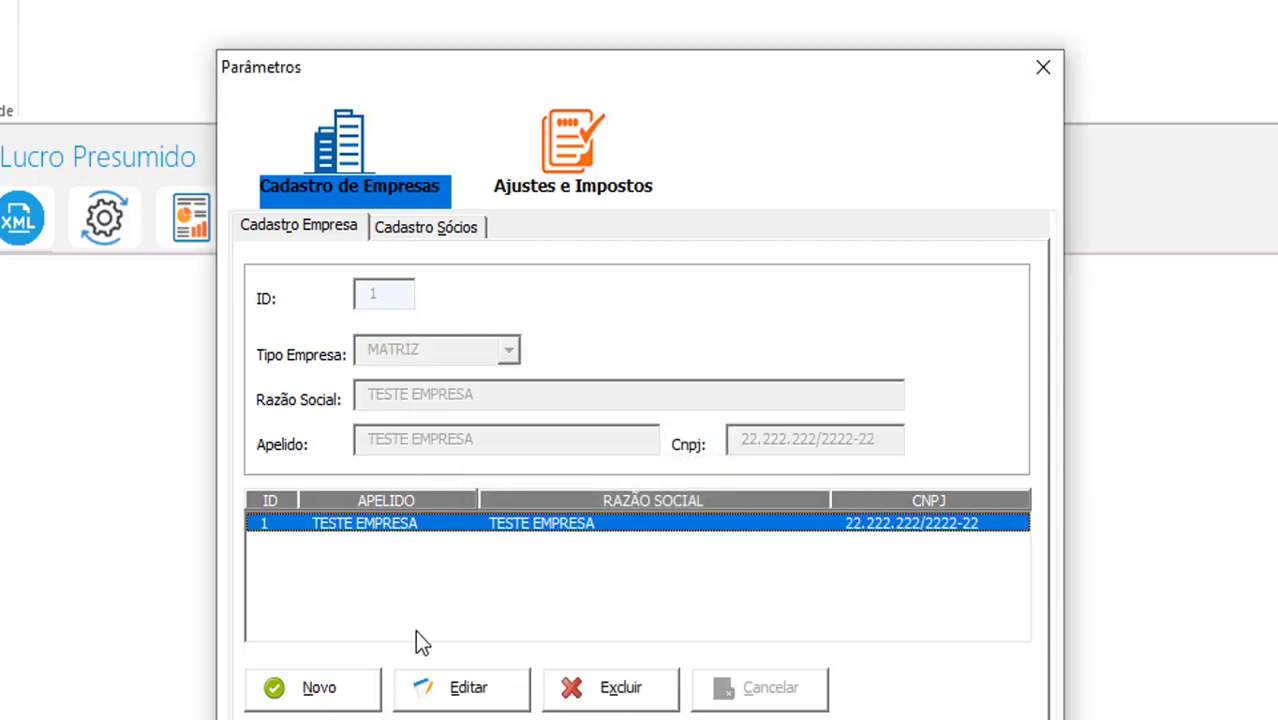
click(406, 236)
Add and save partner TESTE SÓCIO, profession CONTADOR, with its CPF
click(319, 688)
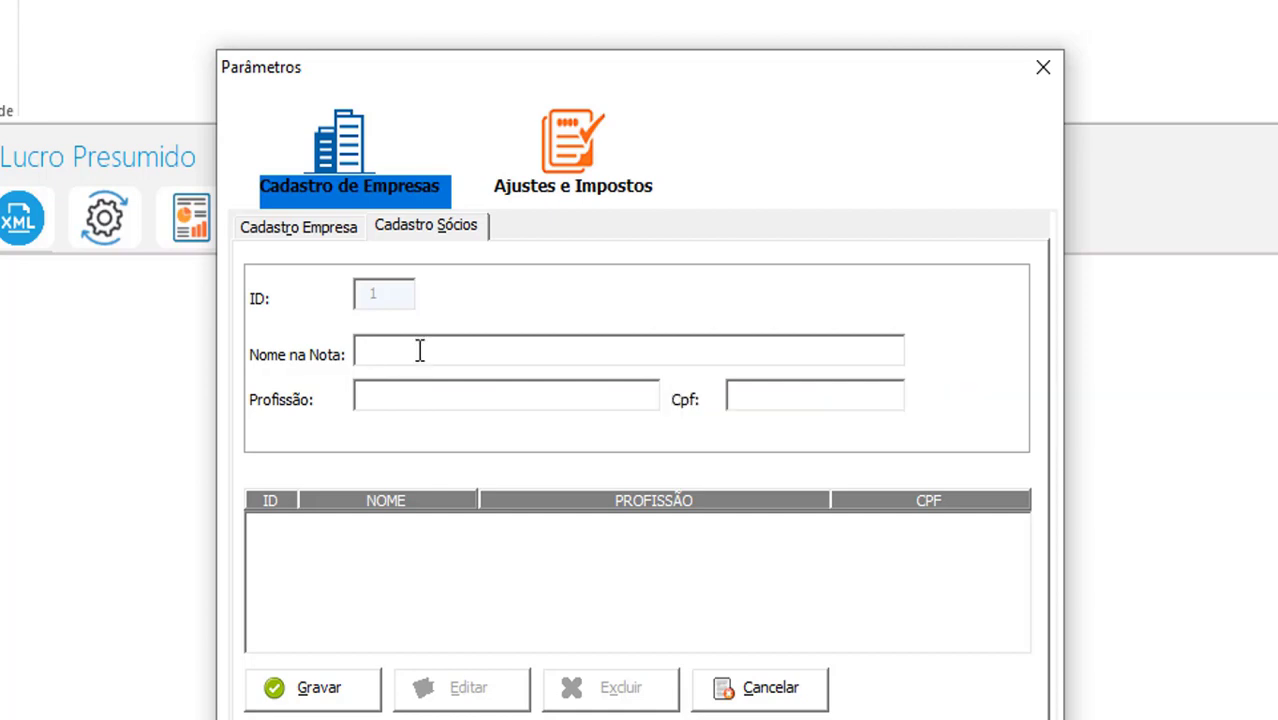
text(TESTE SÓCIO)
key(Tab)
text(CONTADOR)
key(Tab)
text(1)
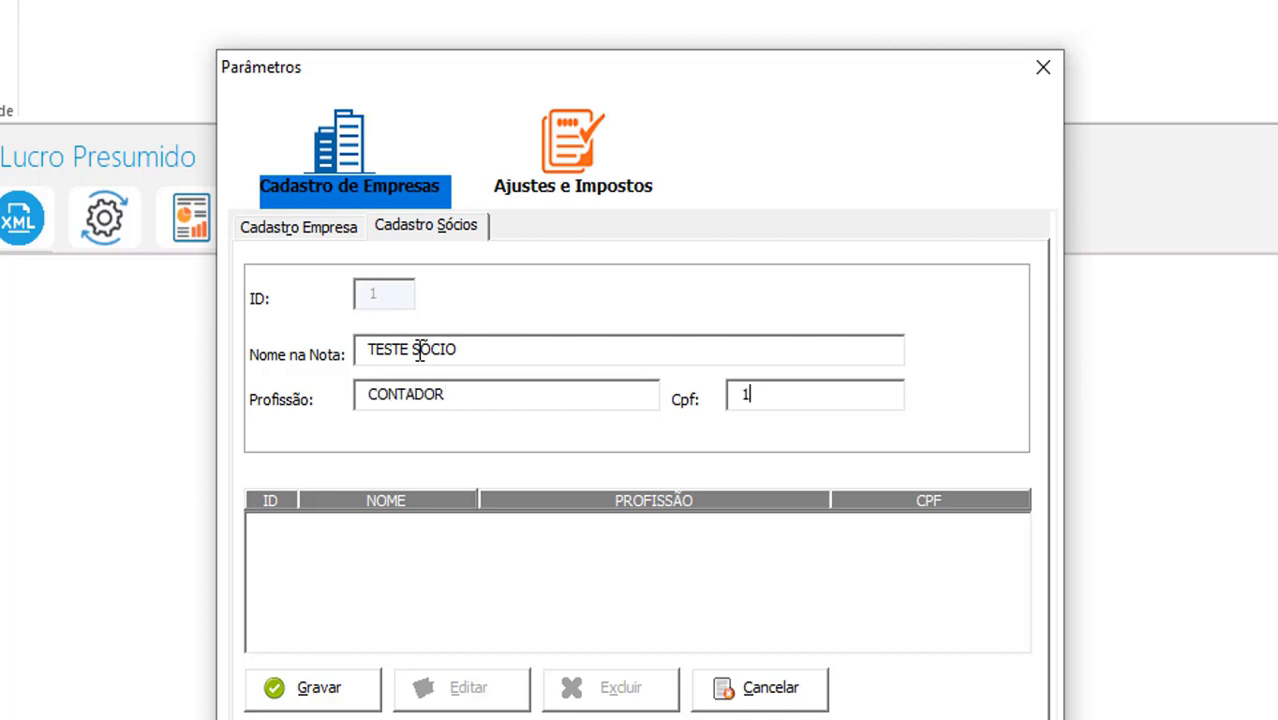
text(11.111.111-11)
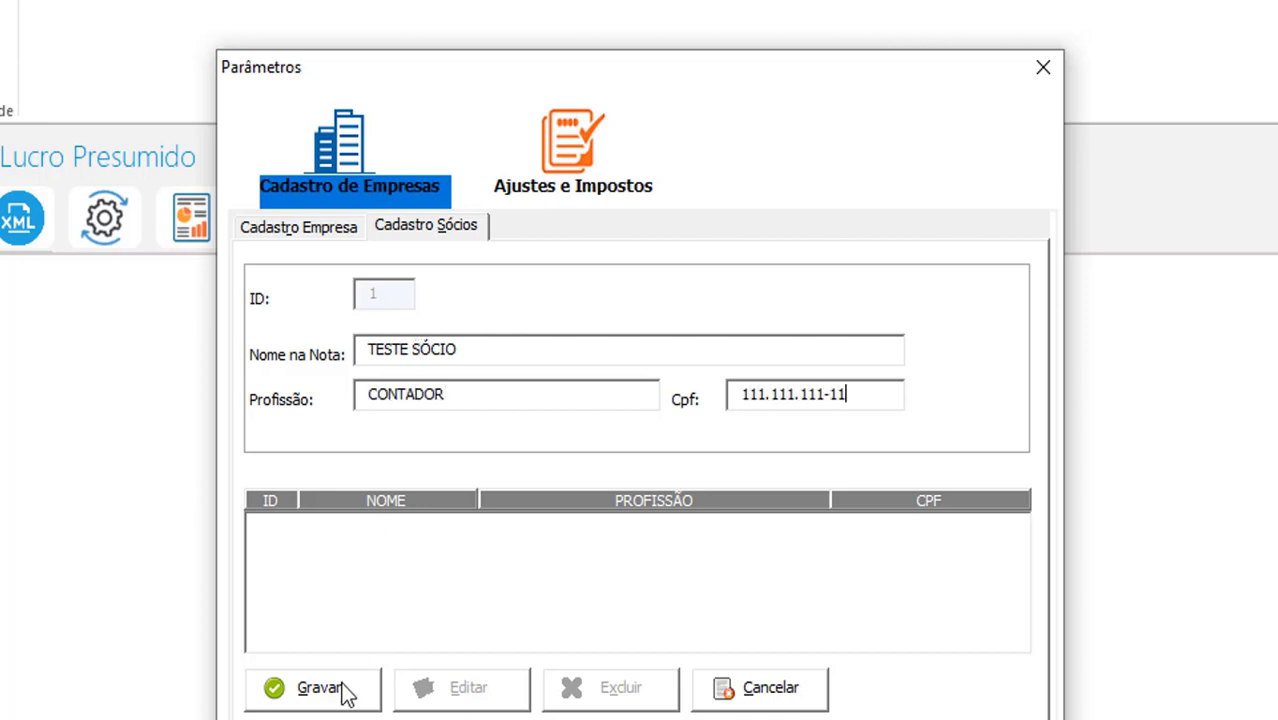
click(344, 690)
click(707, 545)
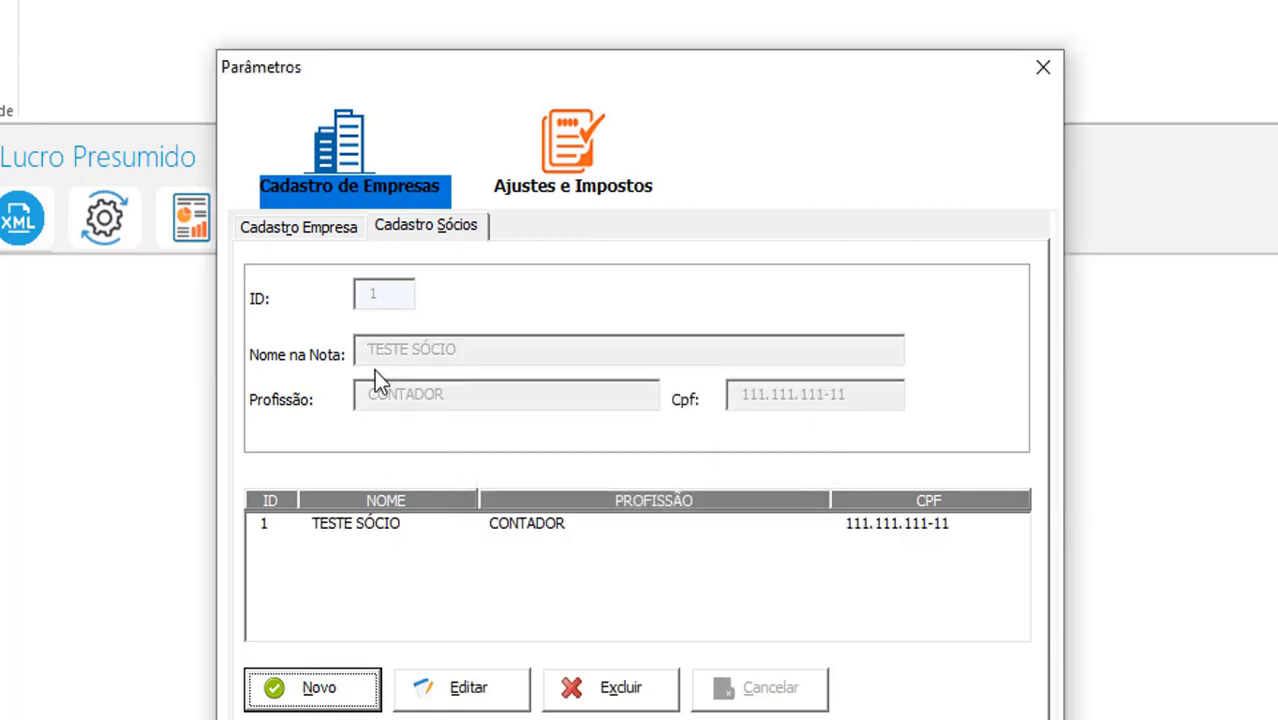
Switch between the company and partner tabs to check both saved records
click(312, 231)
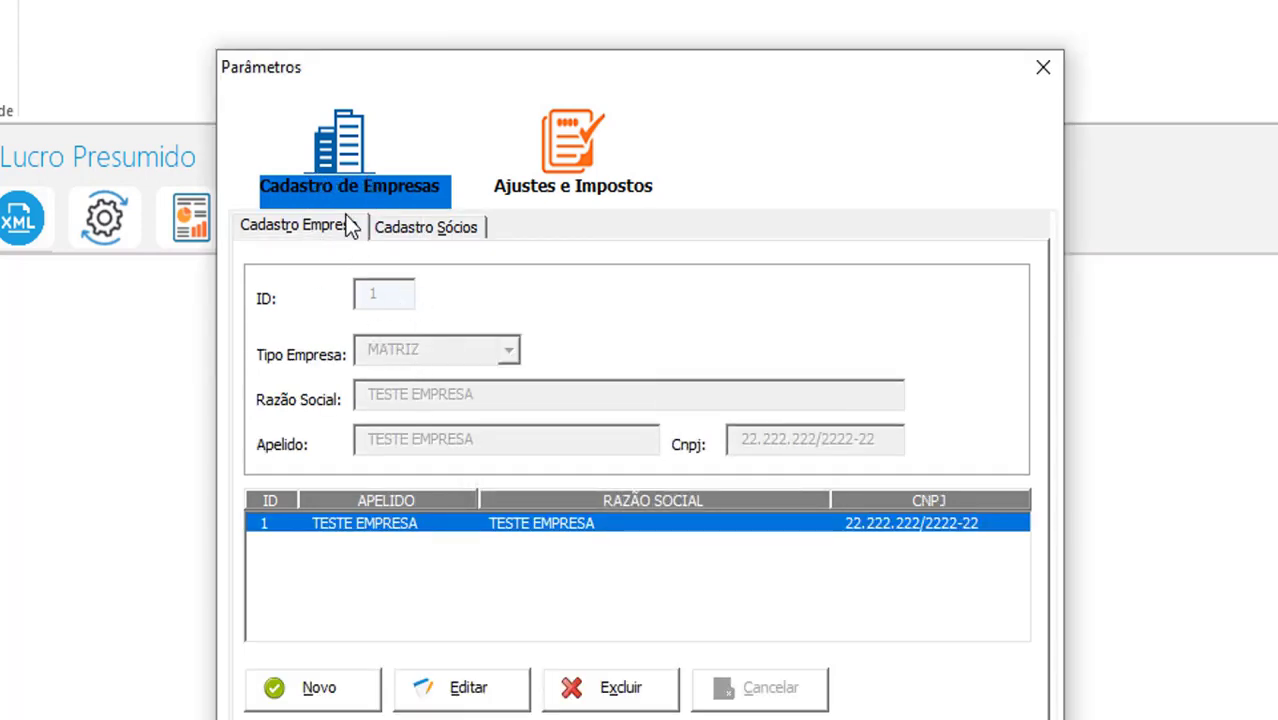
click(436, 228)
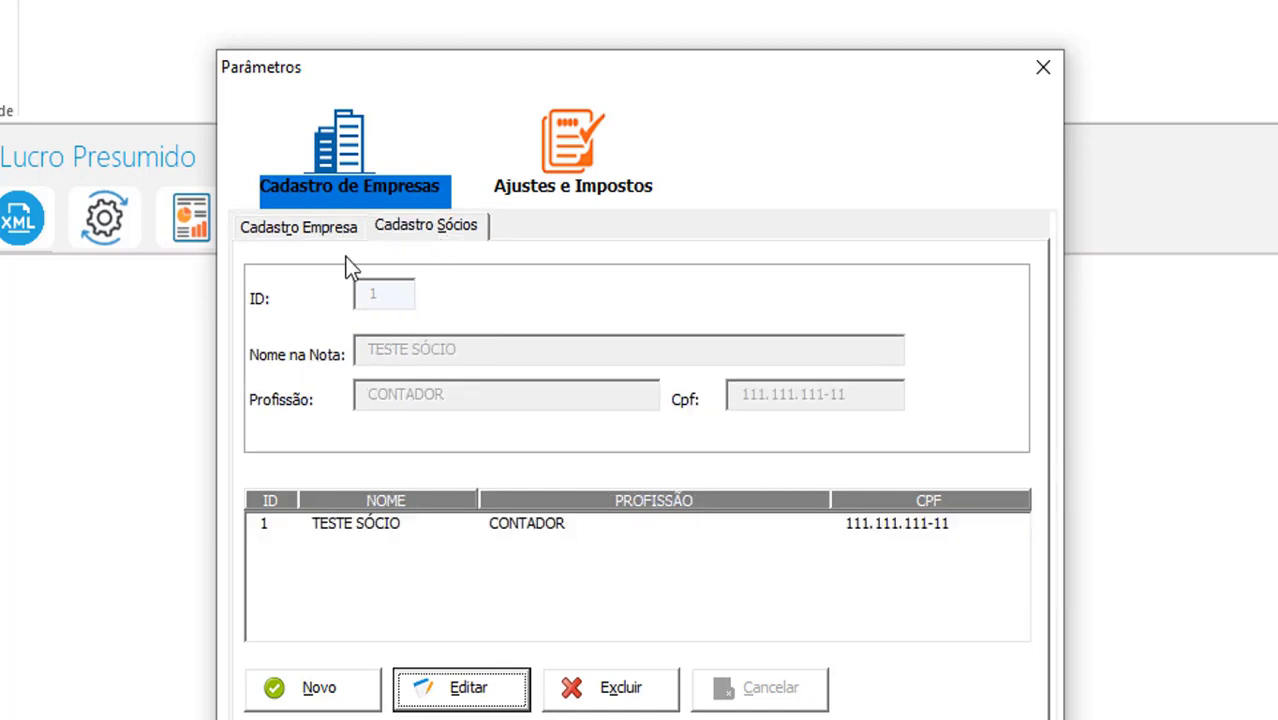
click(320, 232)
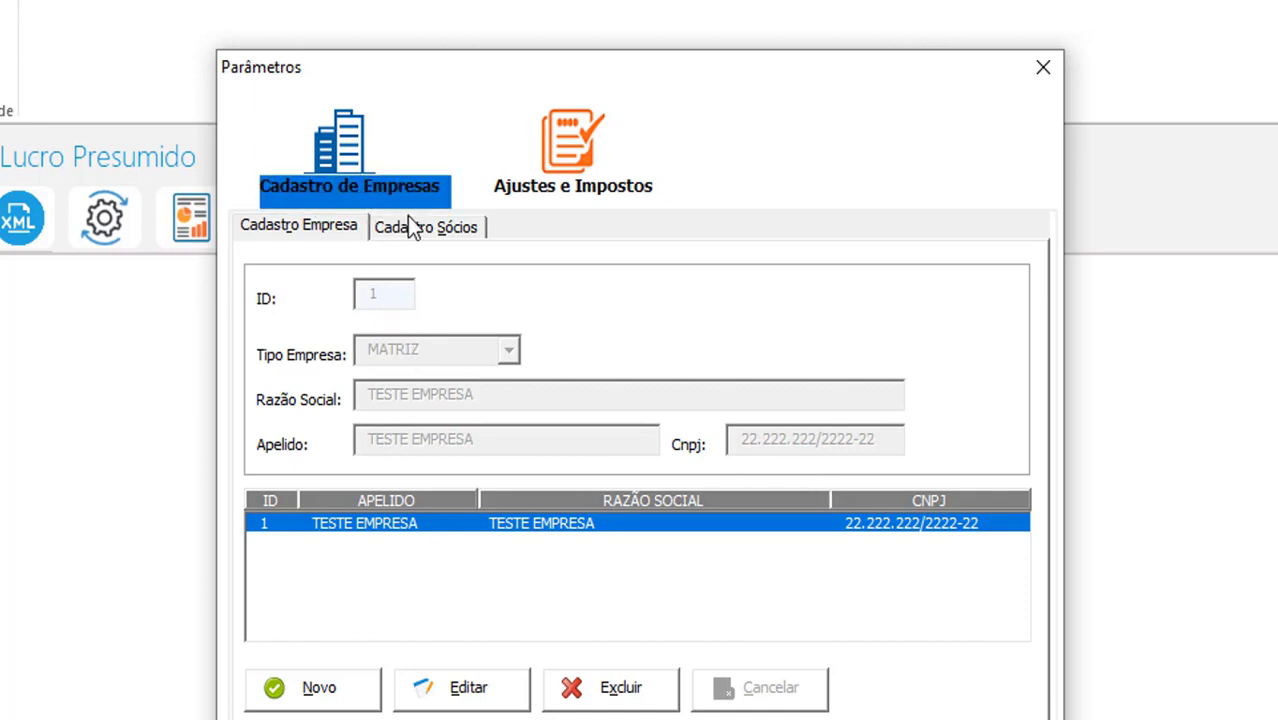
Unlock Ajustes e Impostos for editing and keep service presumption at 32% IRPJ / 32% CSLL
click(568, 152)
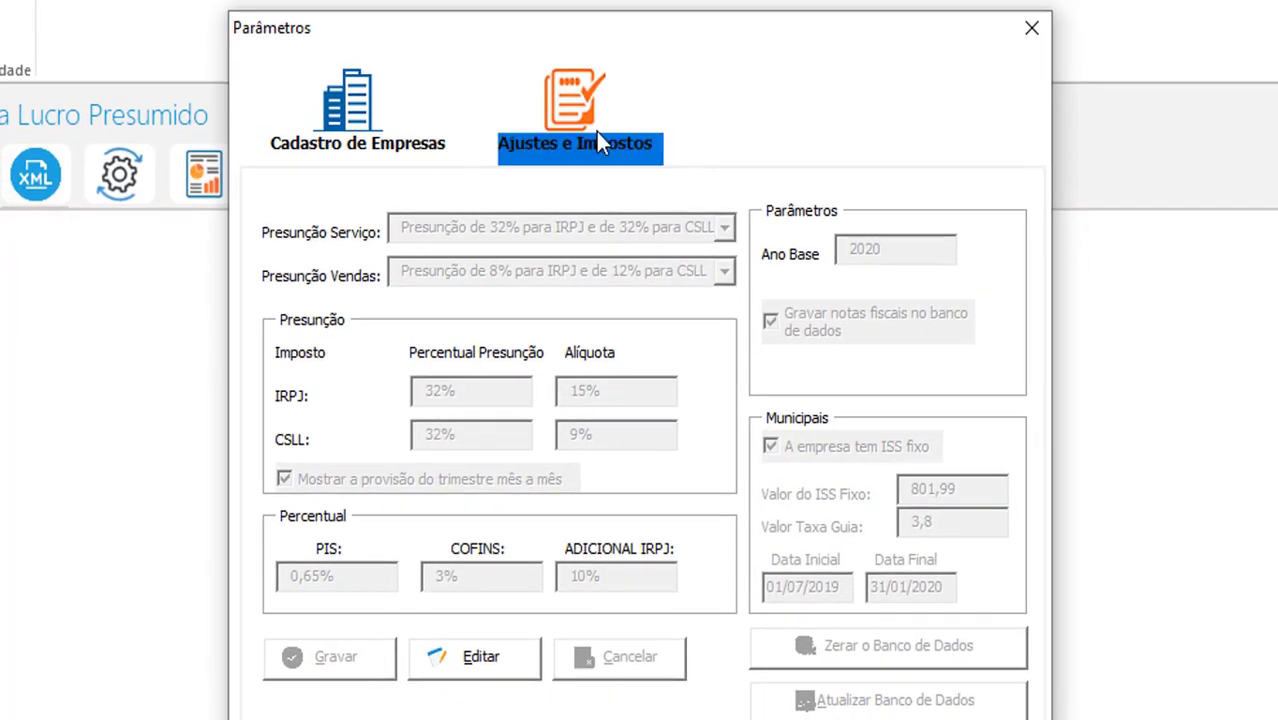
click(468, 666)
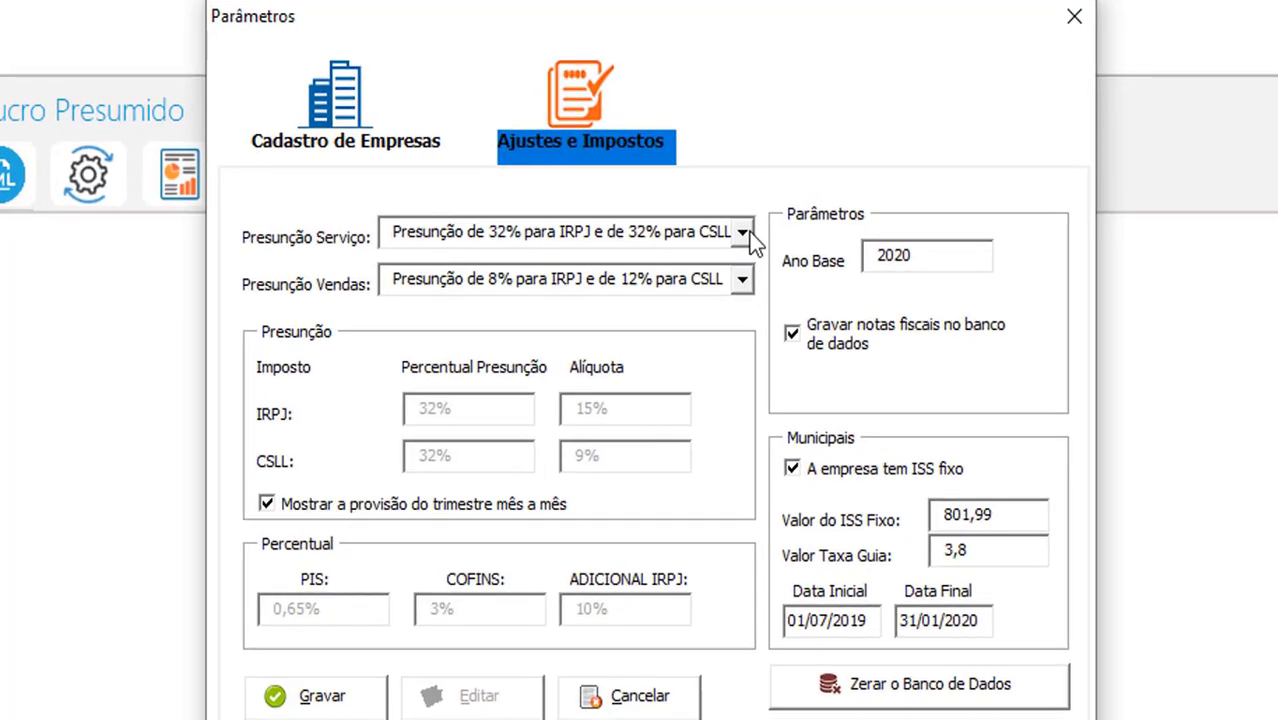
click(749, 232)
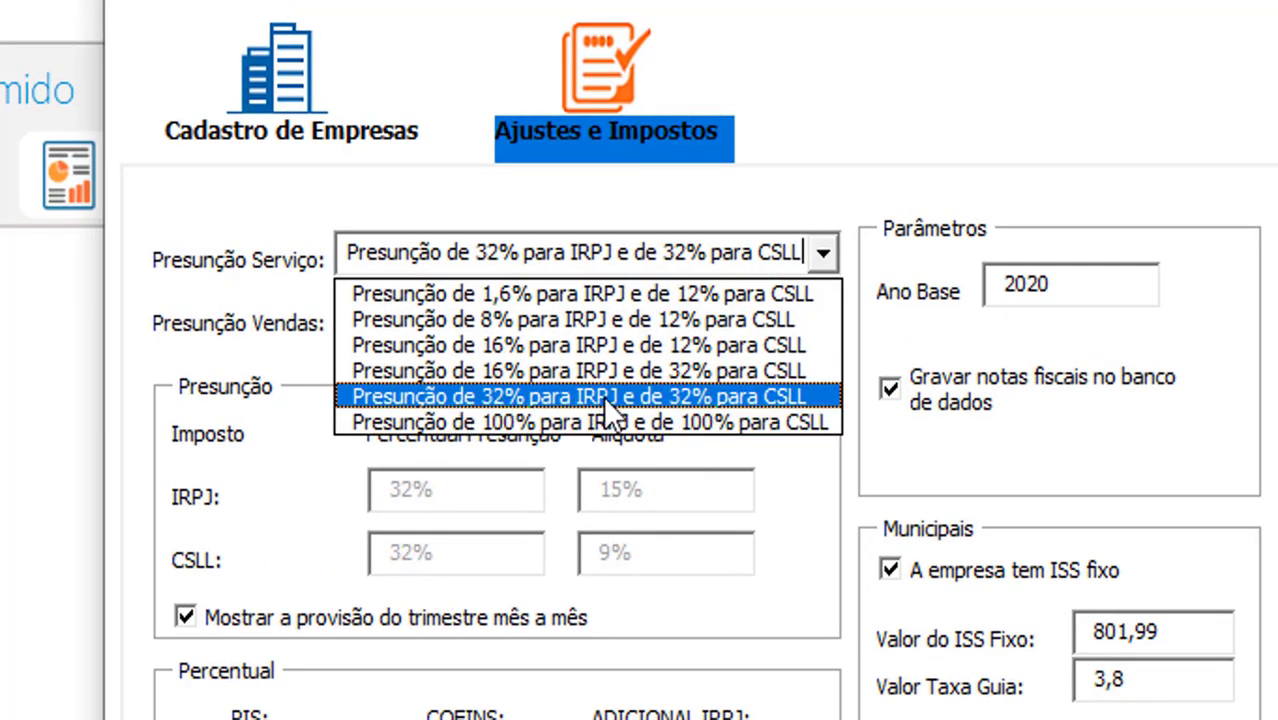
click(743, 396)
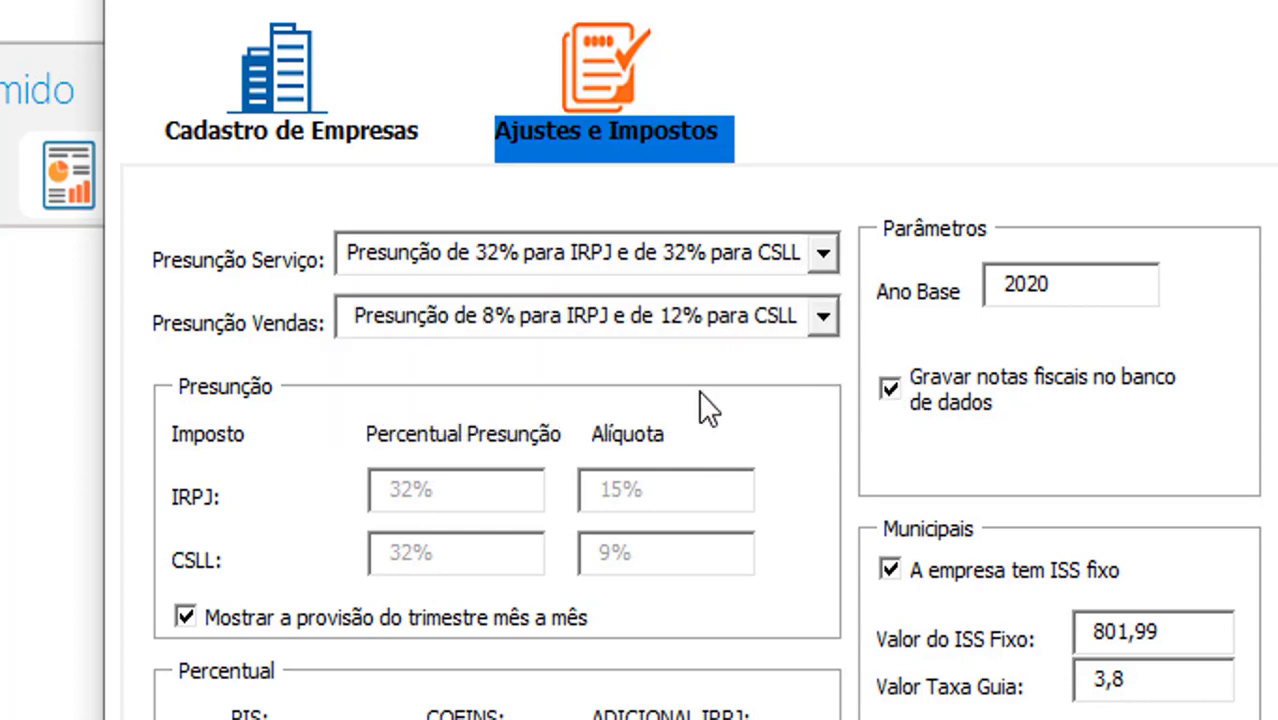
Replace the Ano Base value 2020 with 2024
drag(1070, 286, 940, 290)
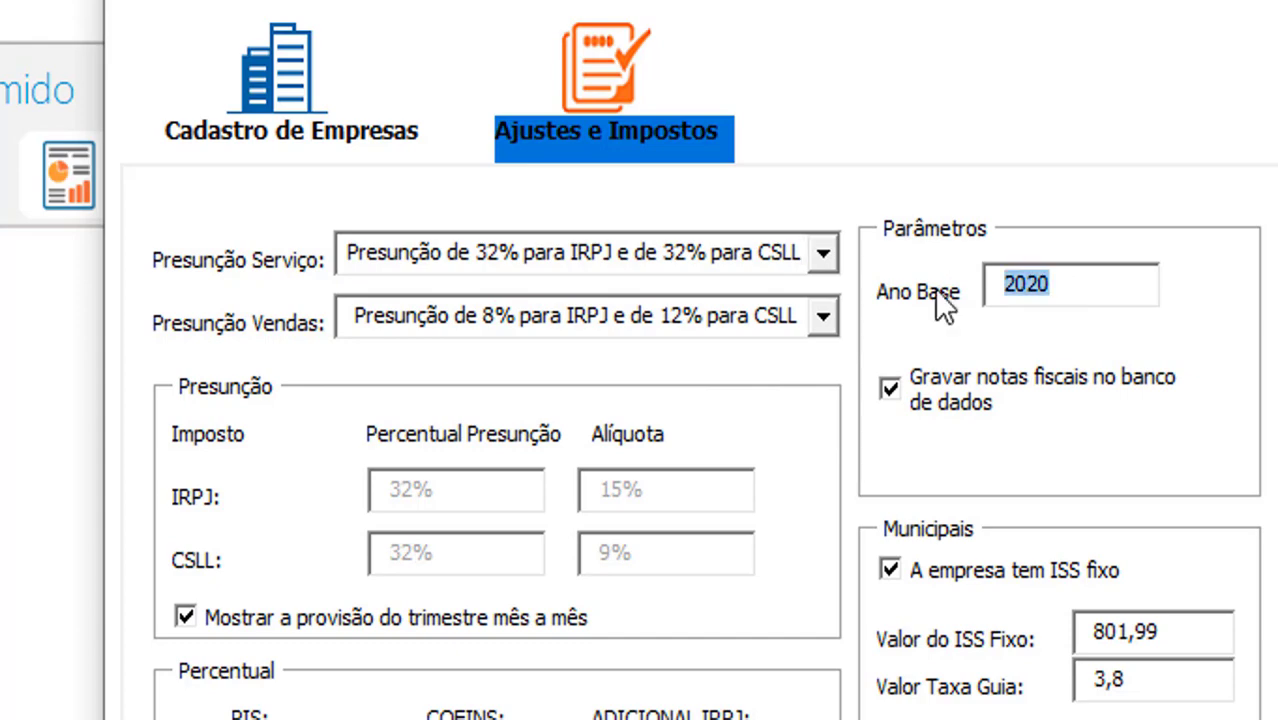
text(2020)
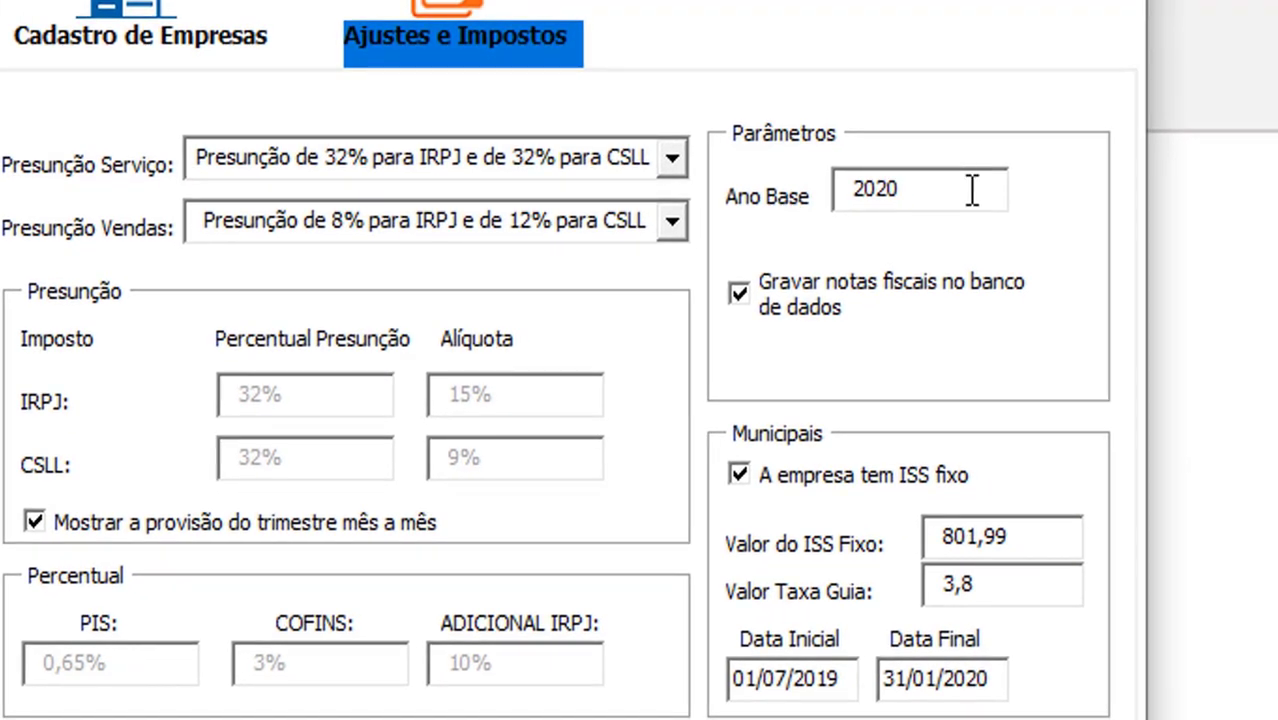
key(BackSpace)
text(1)
key(BackSpace)
text(2)
key(BackSpace)
text(3)
key(BackSpace)
text(4)
mouse_move(829, 294)
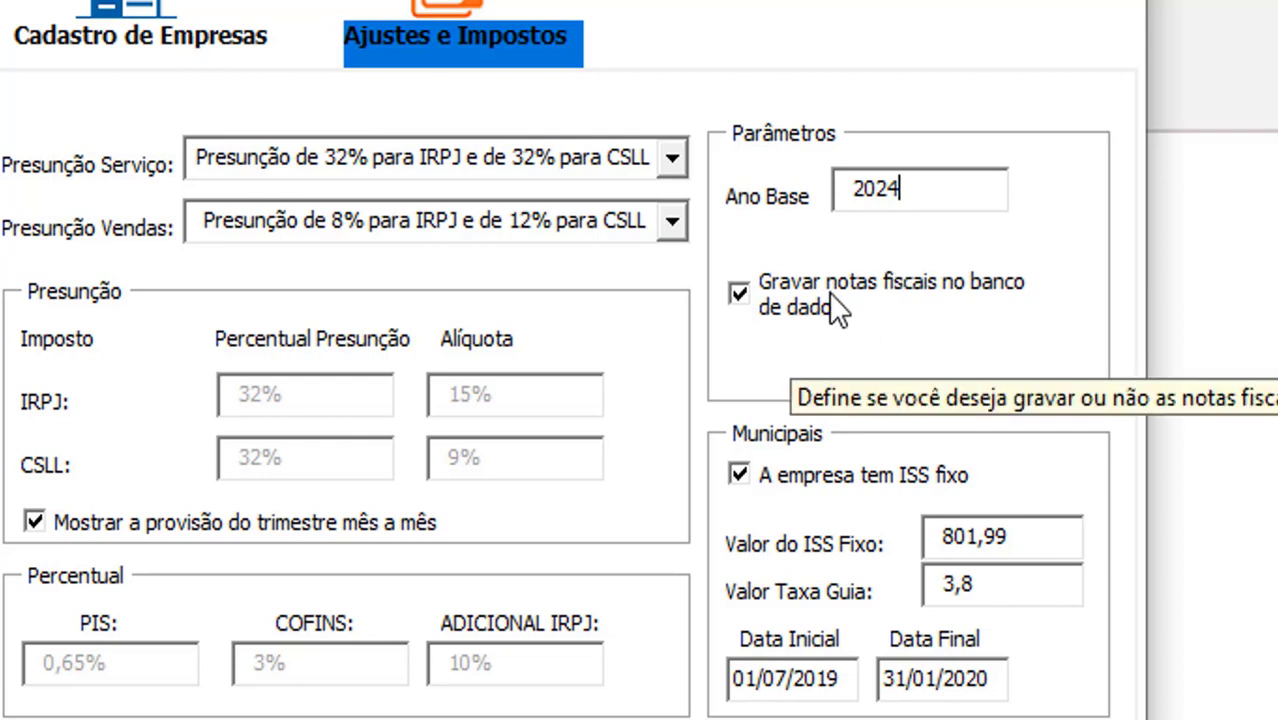
Toggle the invoice-saving and fixed ISS options, reviewing the 801,99 ISS amount and 3,8 guide fee
click(778, 306)
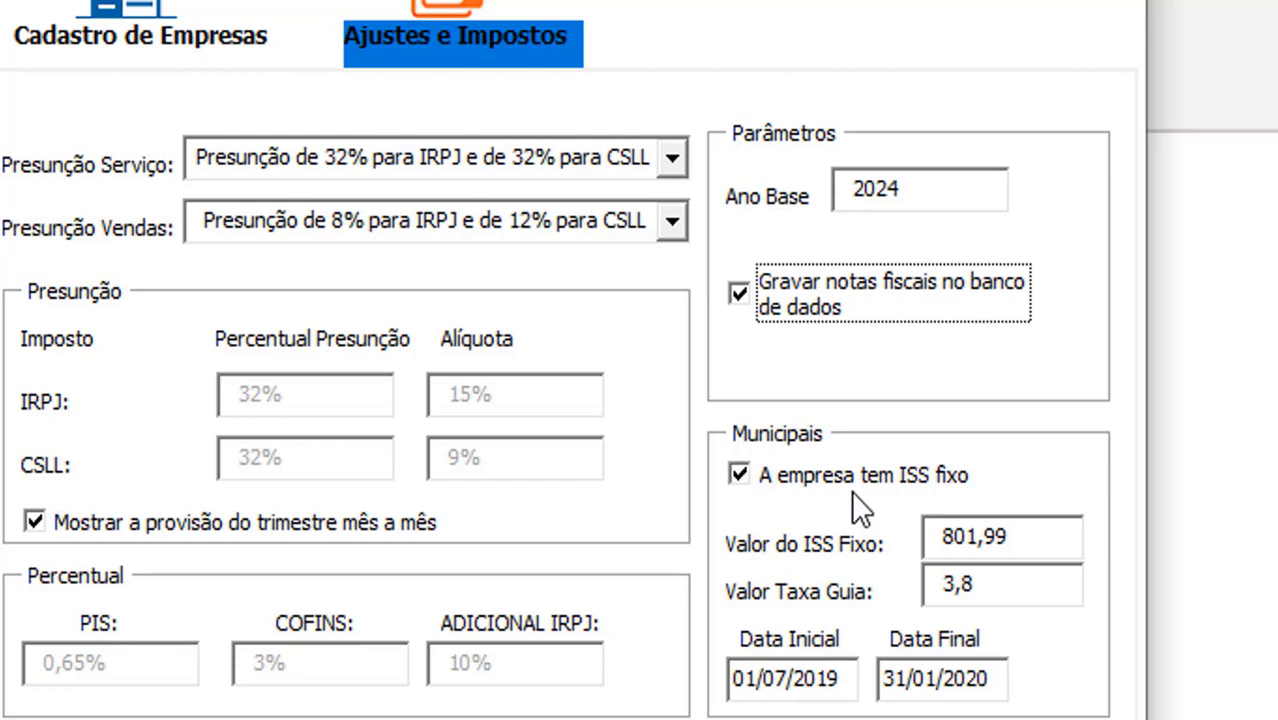
click(770, 470)
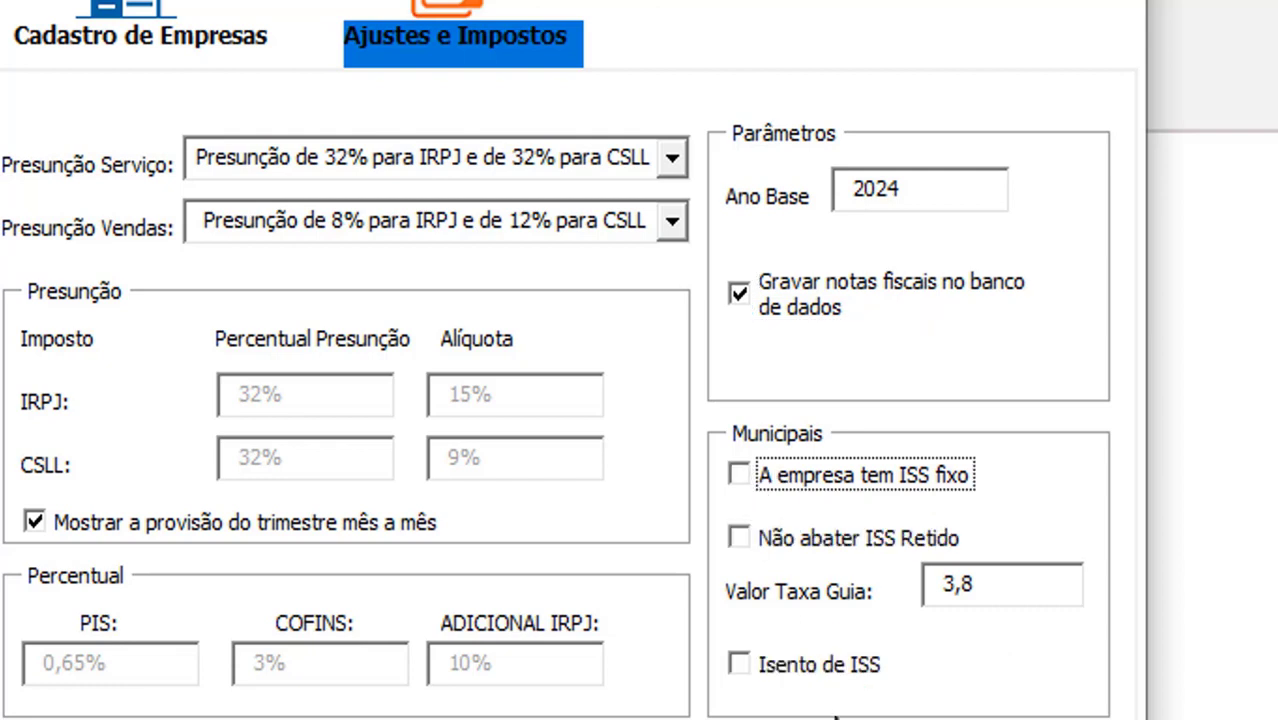
click(803, 473)
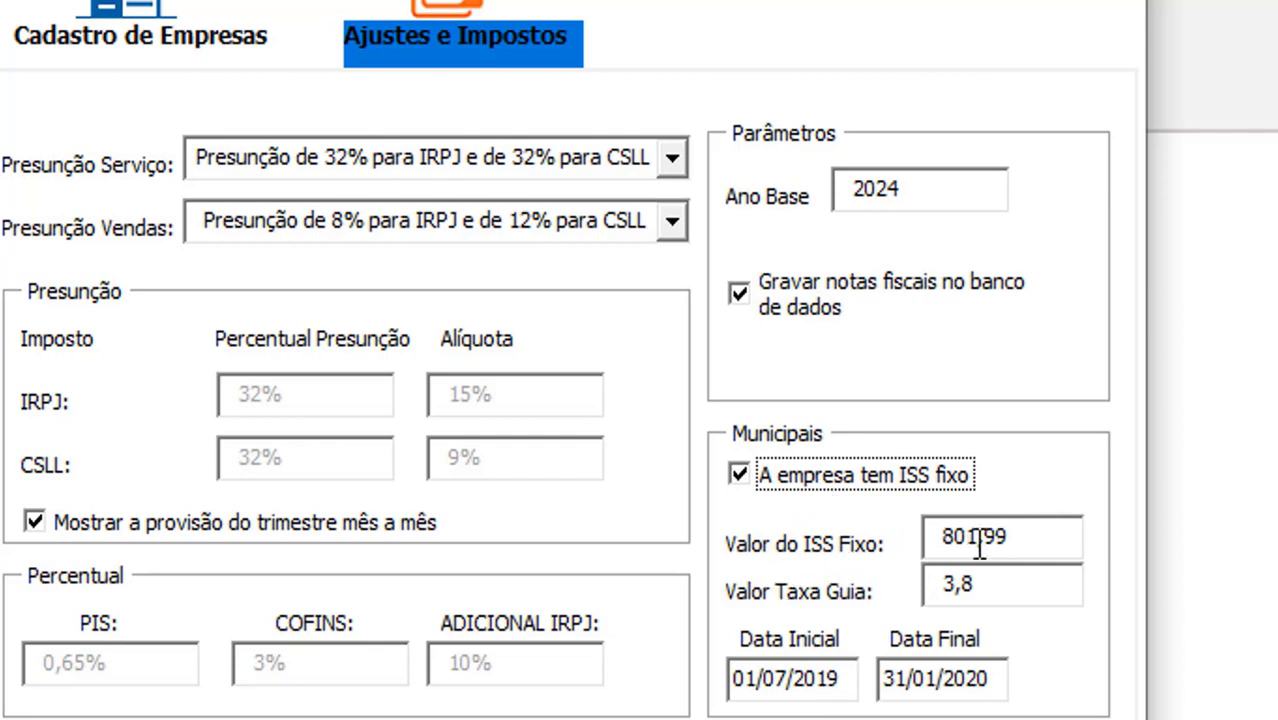
click(1025, 537)
drag(1008, 537, 922, 540)
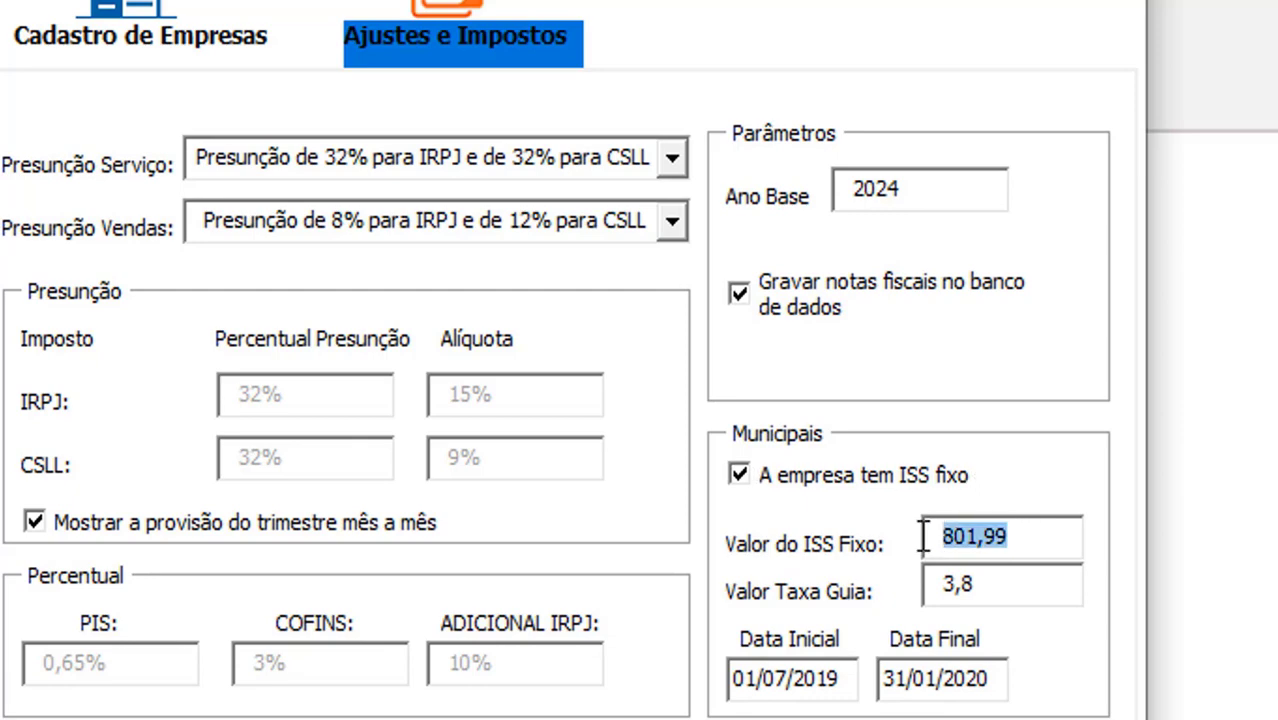
click(993, 586)
drag(993, 586, 897, 590)
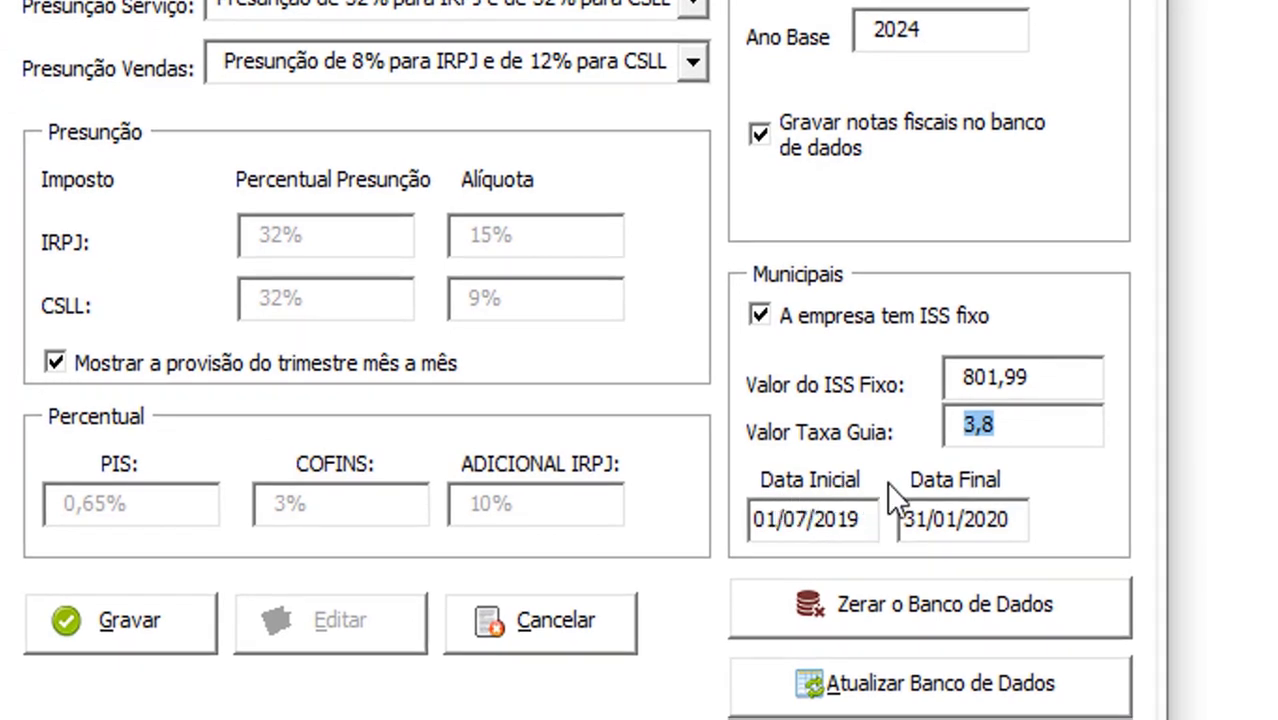
Check the start and end date fields, then mark the company as not having fixed ISS
drag(784, 519, 955, 520)
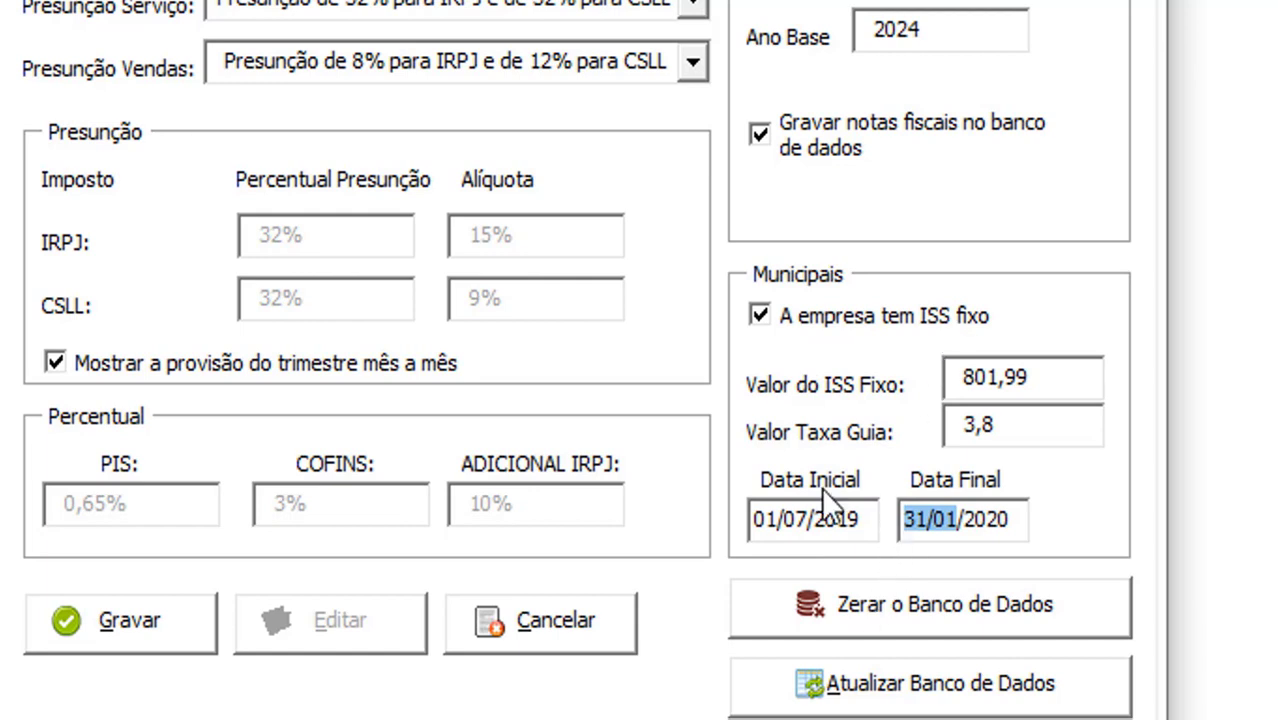
drag(1045, 370, 969, 377)
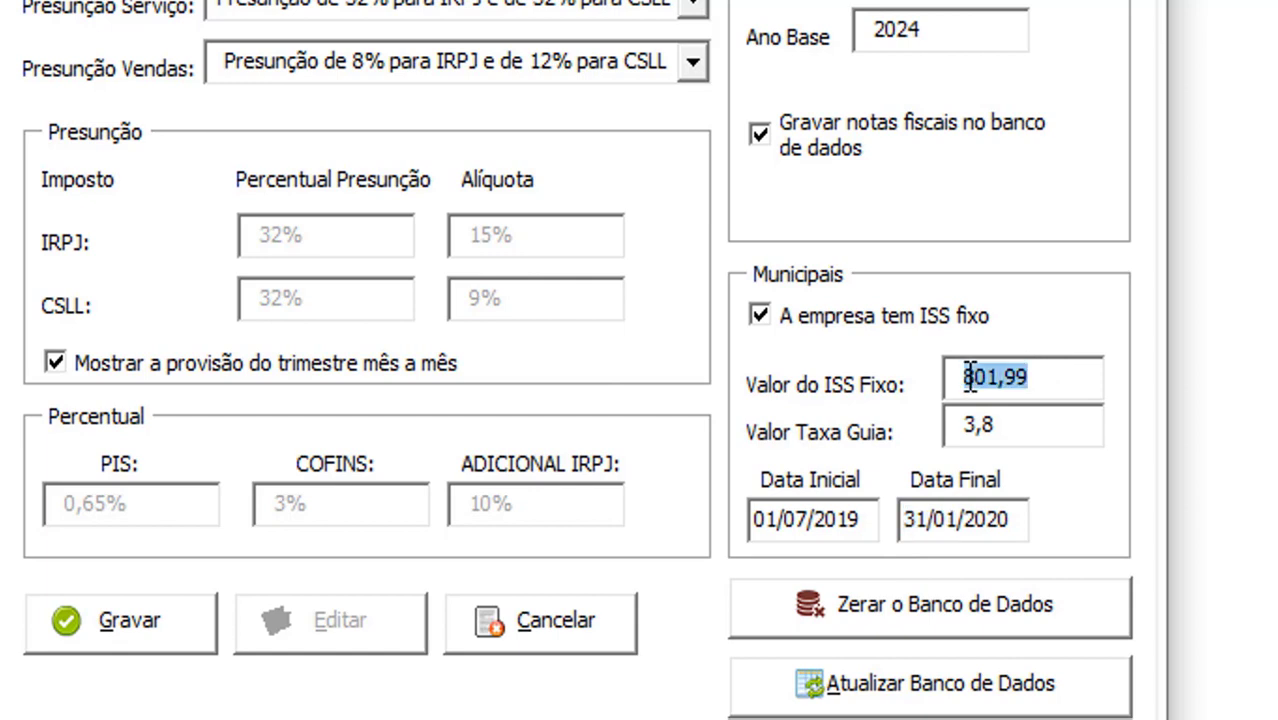
click(816, 520)
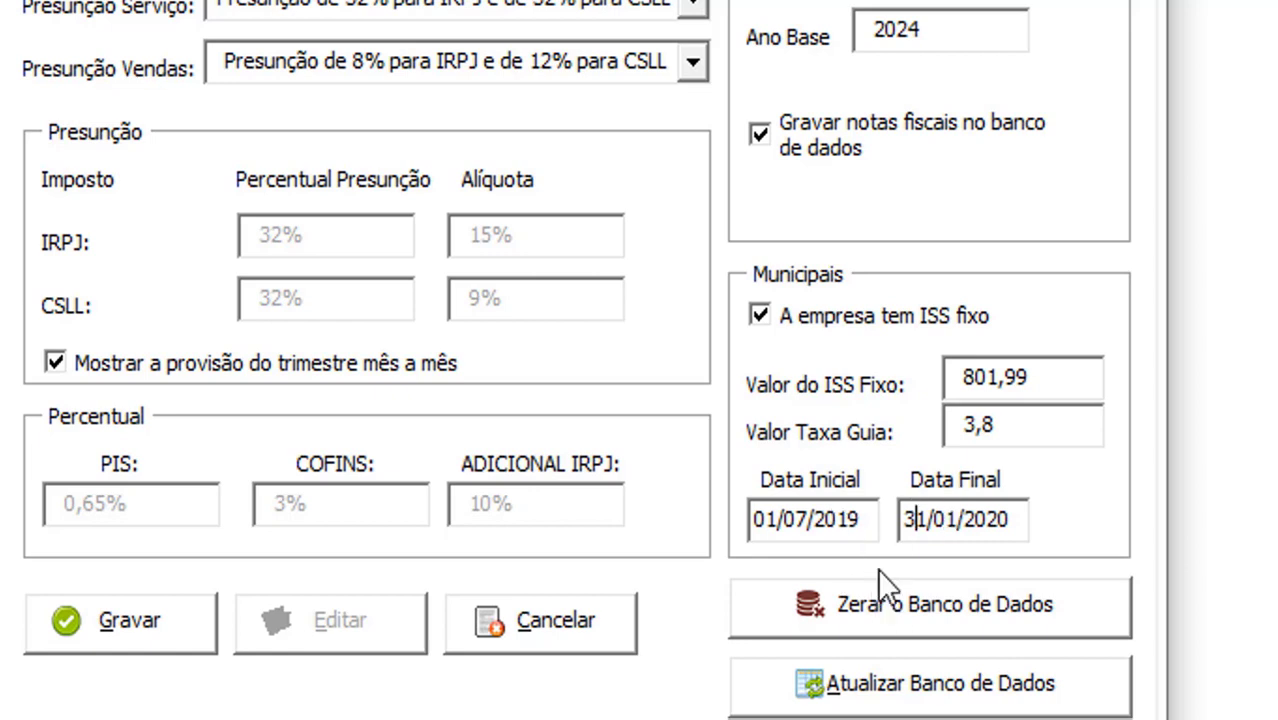
key(Tab)
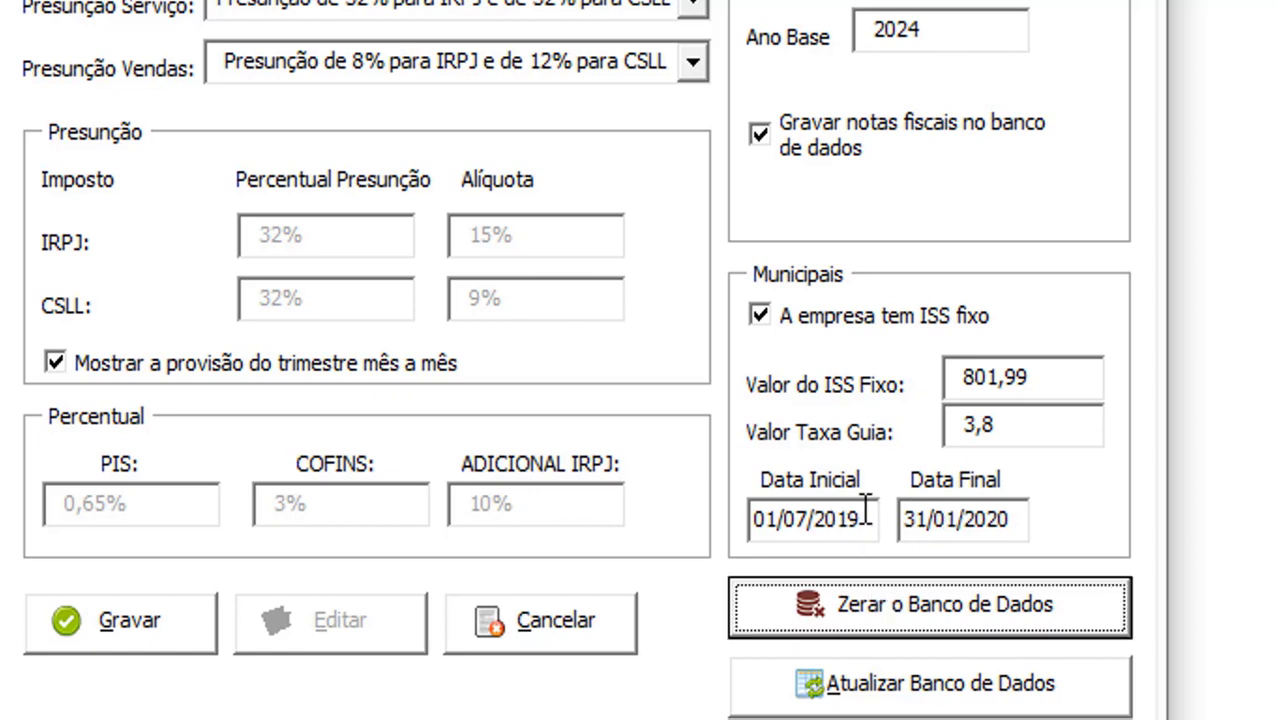
click(910, 518)
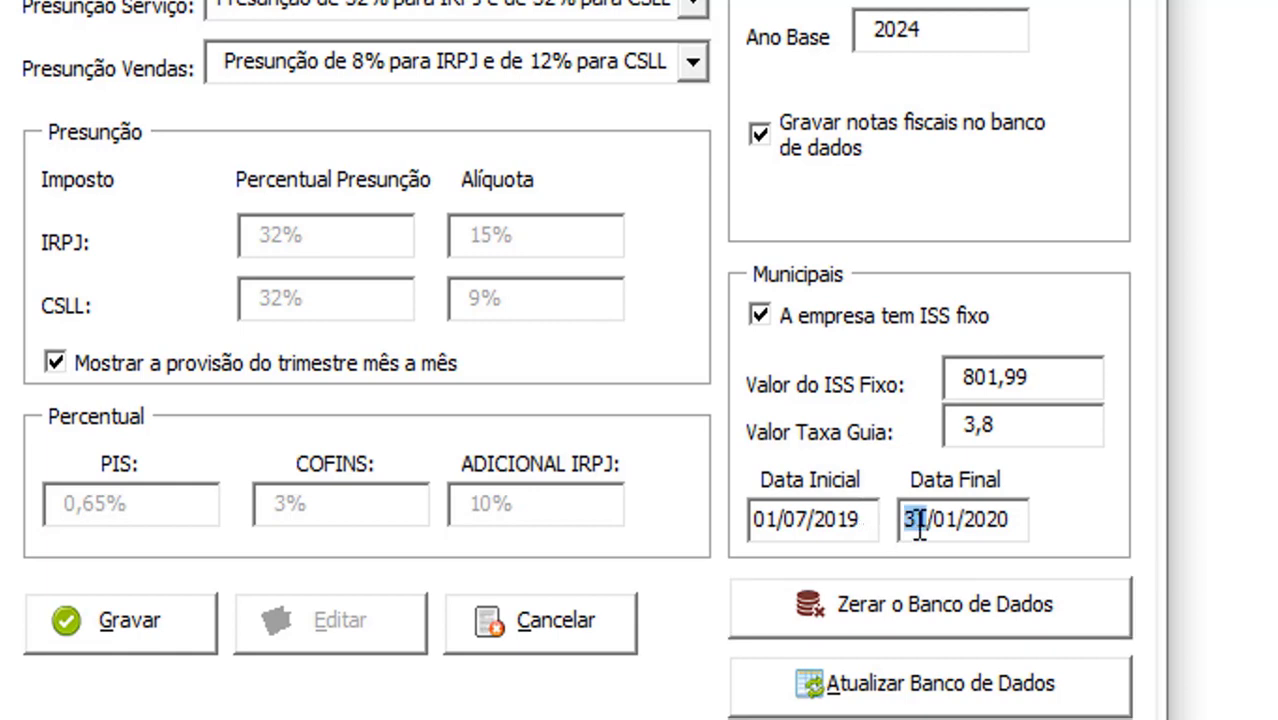
click(780, 315)
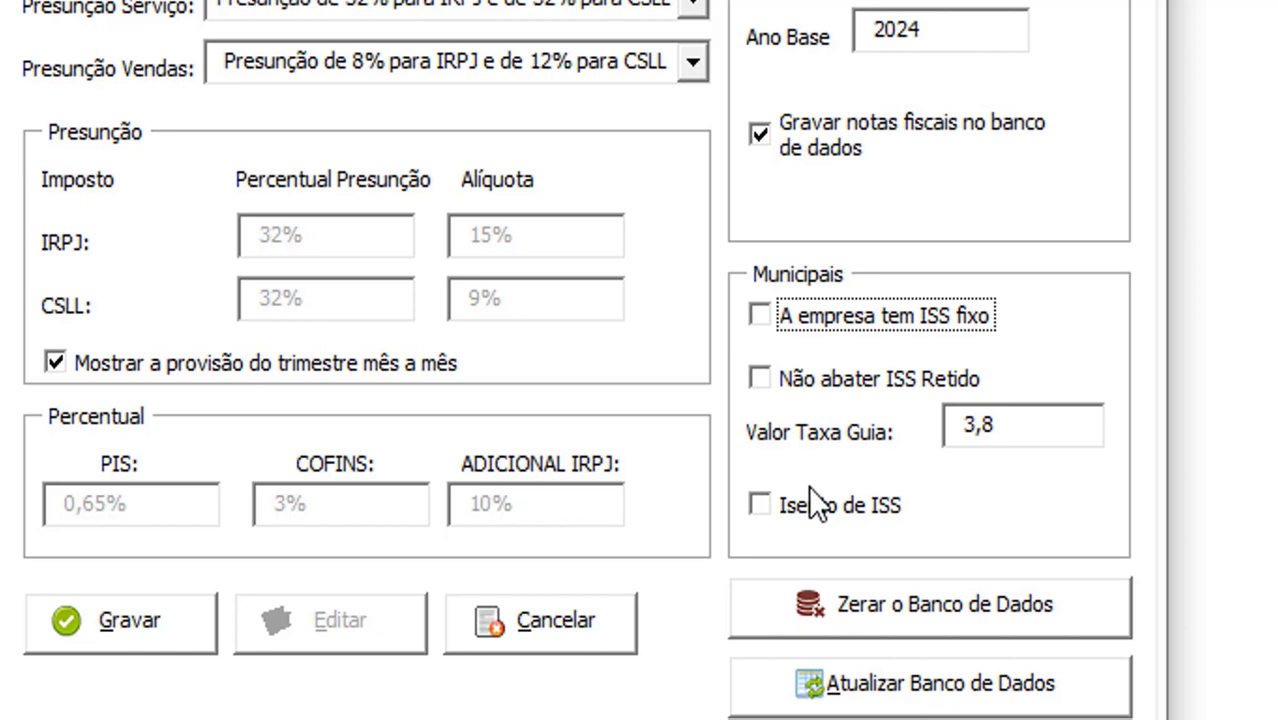
Leave Não abater ISS Retido unchecked and switch on Isento de ISS
click(814, 377)
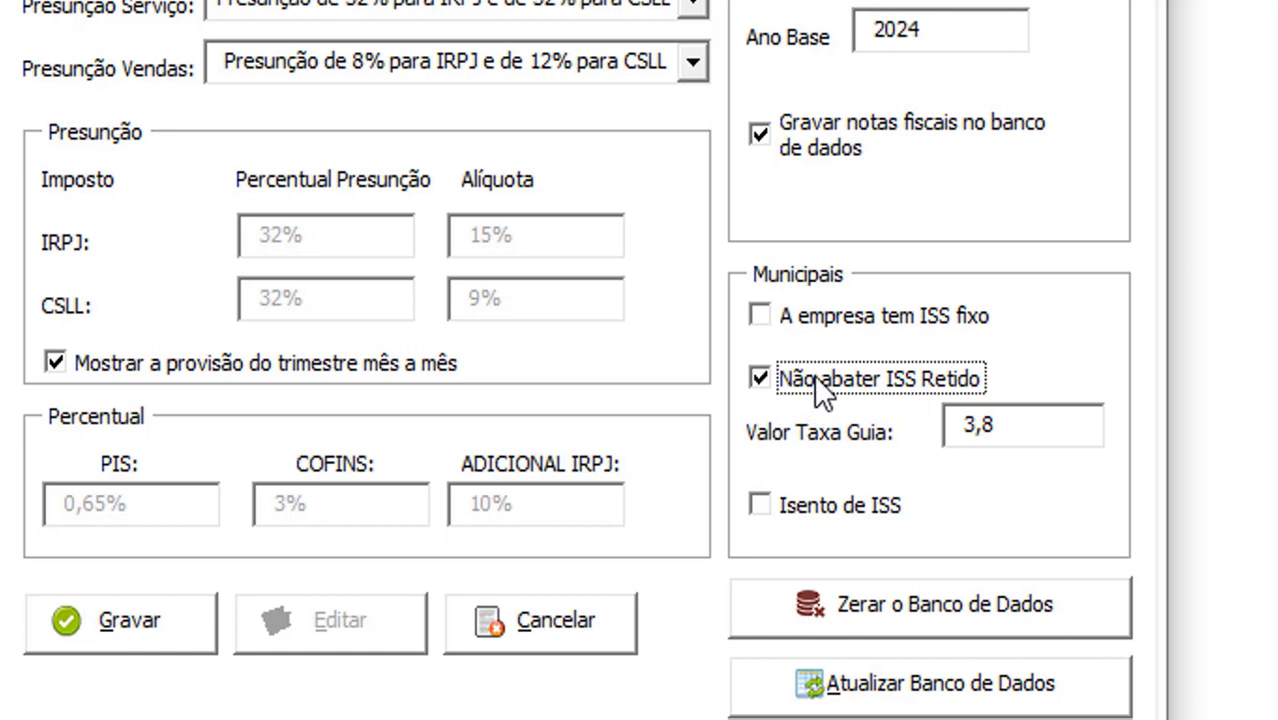
click(1000, 430)
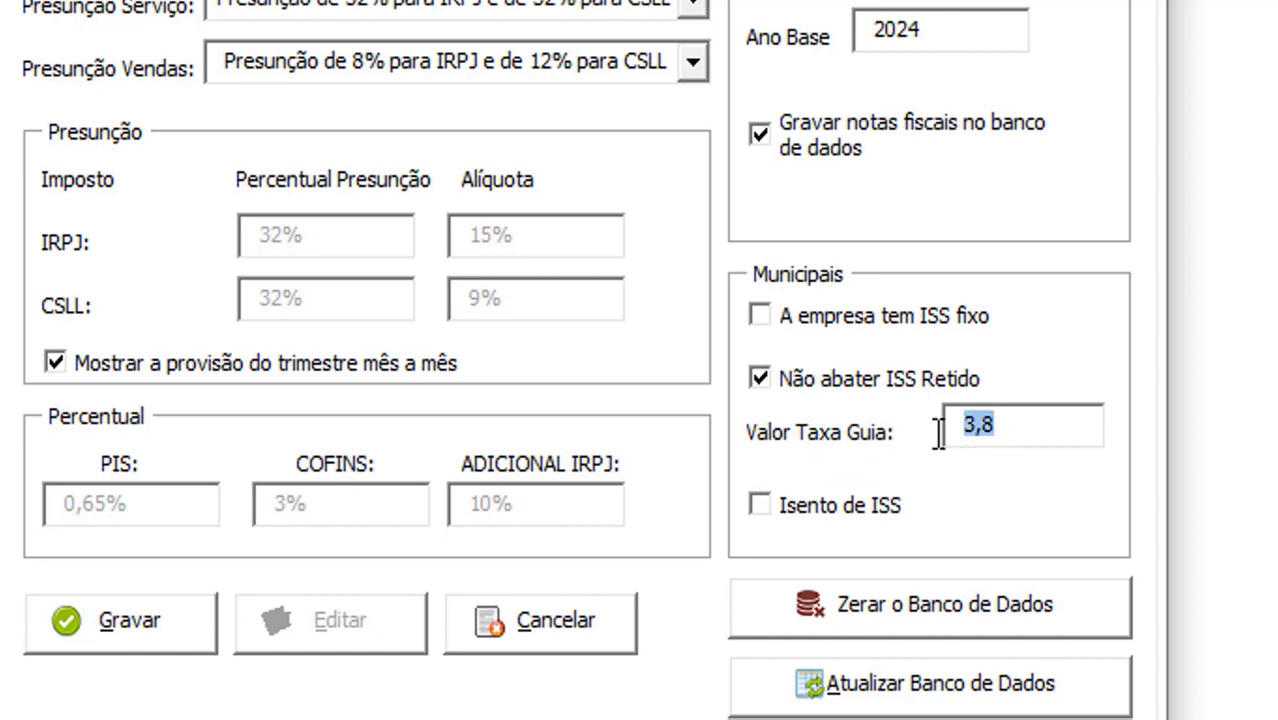
click(817, 382)
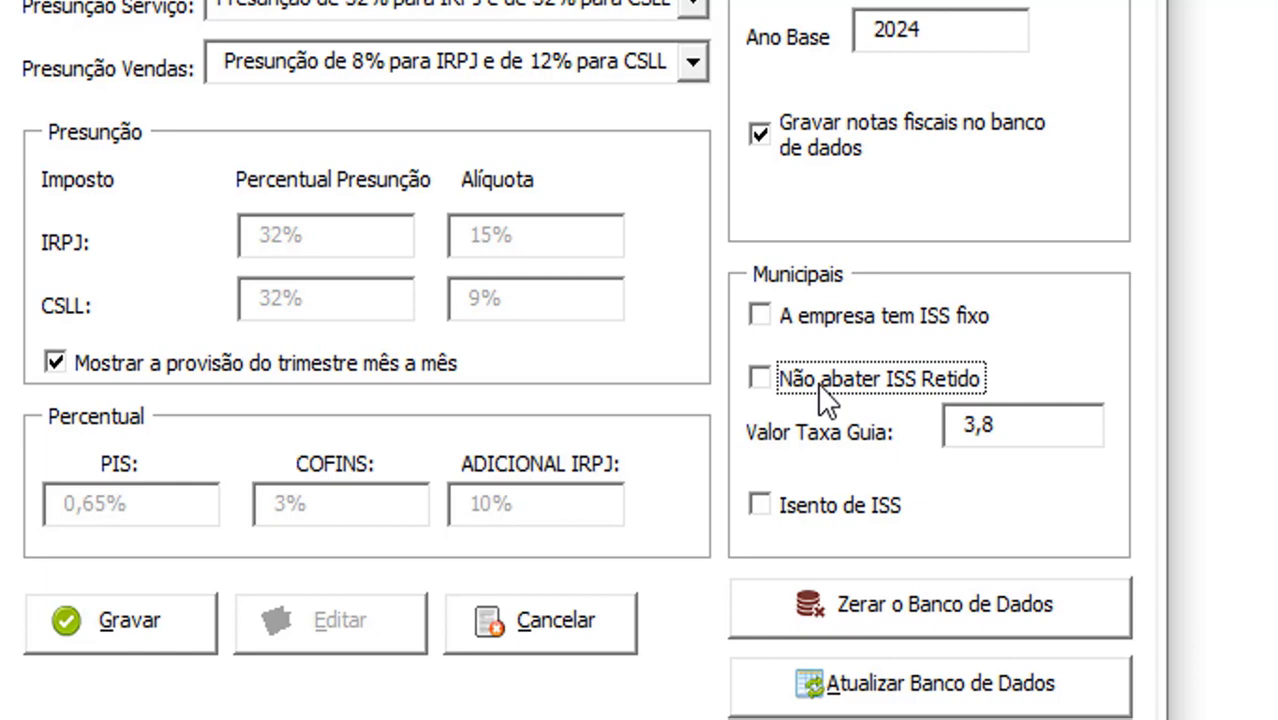
click(810, 504)
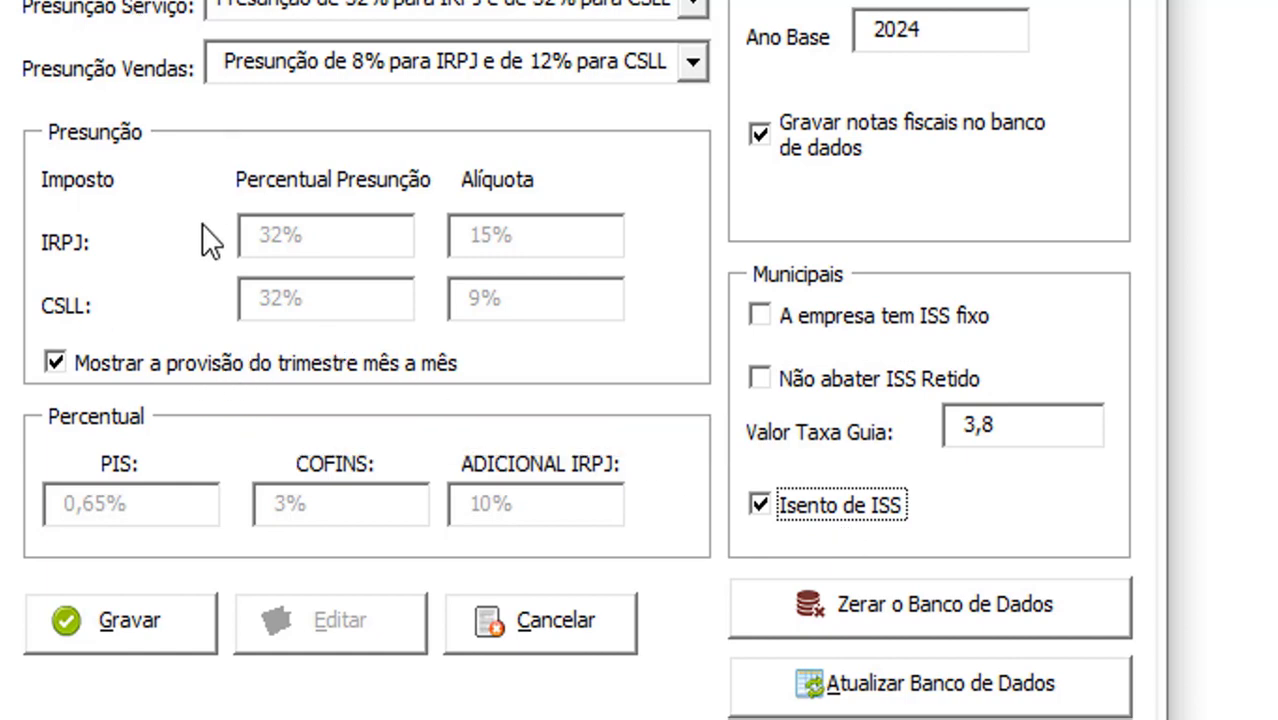
Turn off the month-by-month quarterly provision and the ISS exemption, then save the tax settings
click(78, 372)
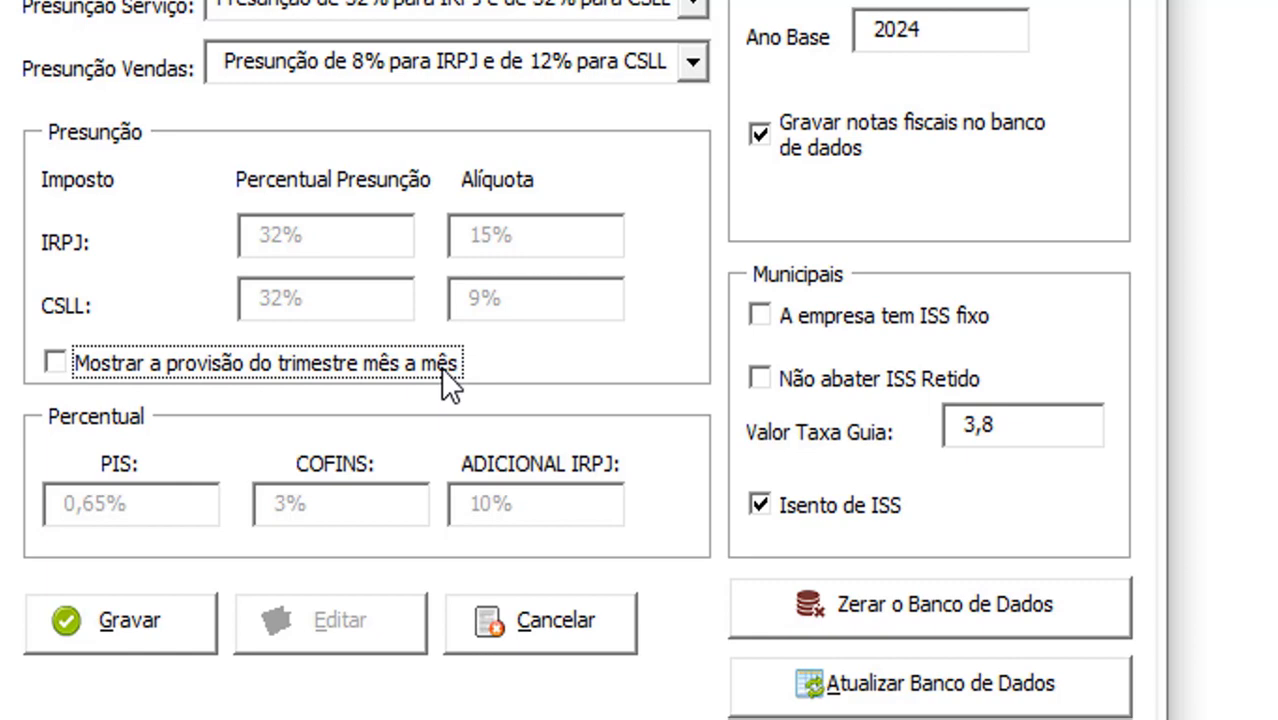
click(162, 361)
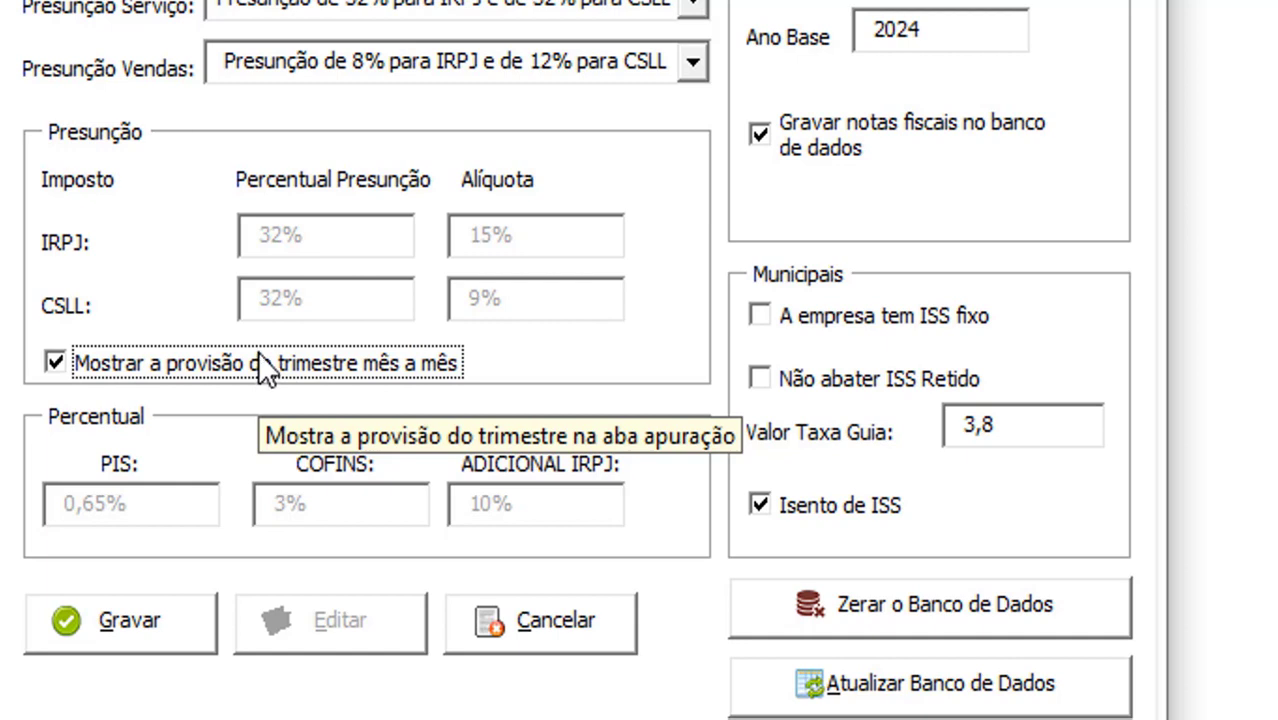
click(103, 372)
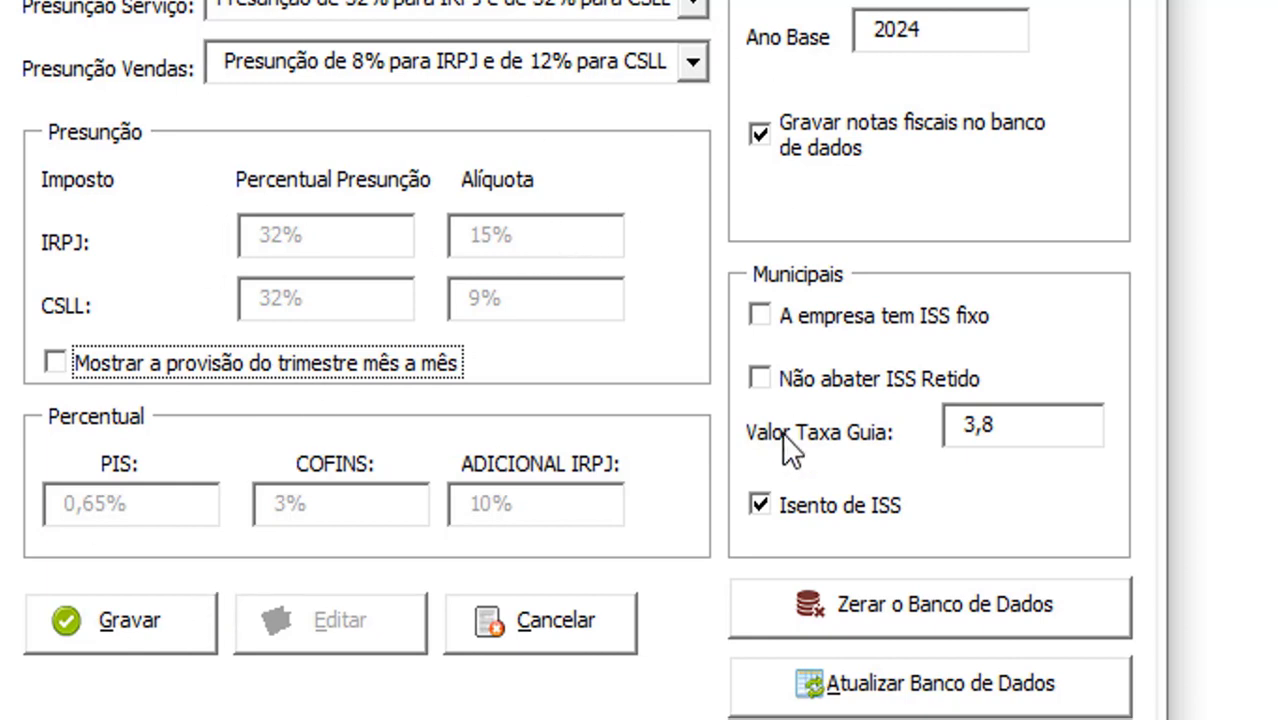
click(783, 503)
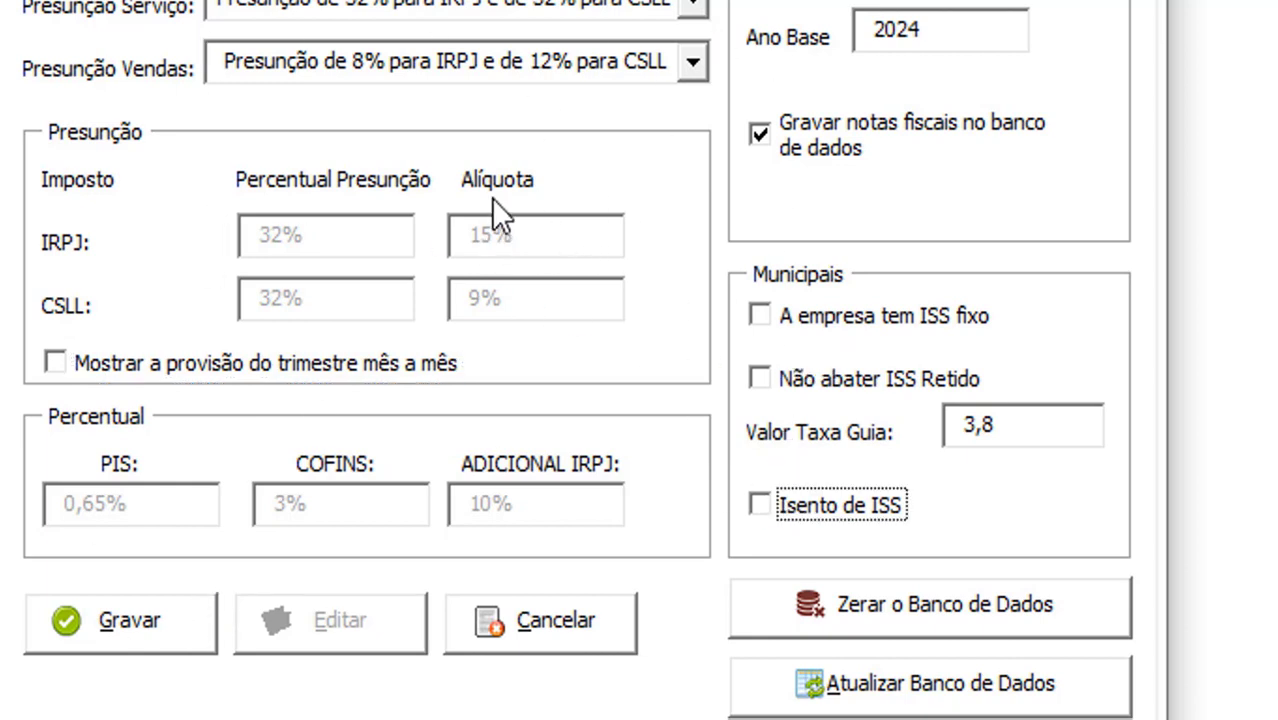
click(137, 618)
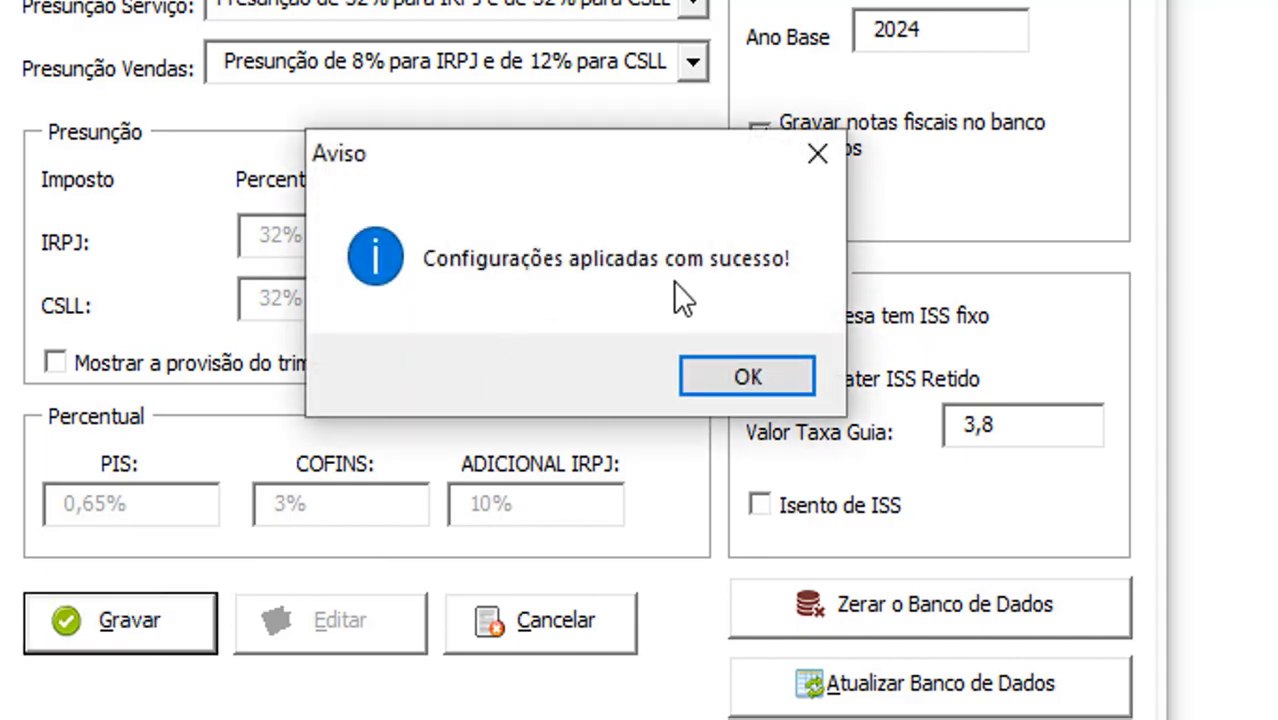
click(748, 377)
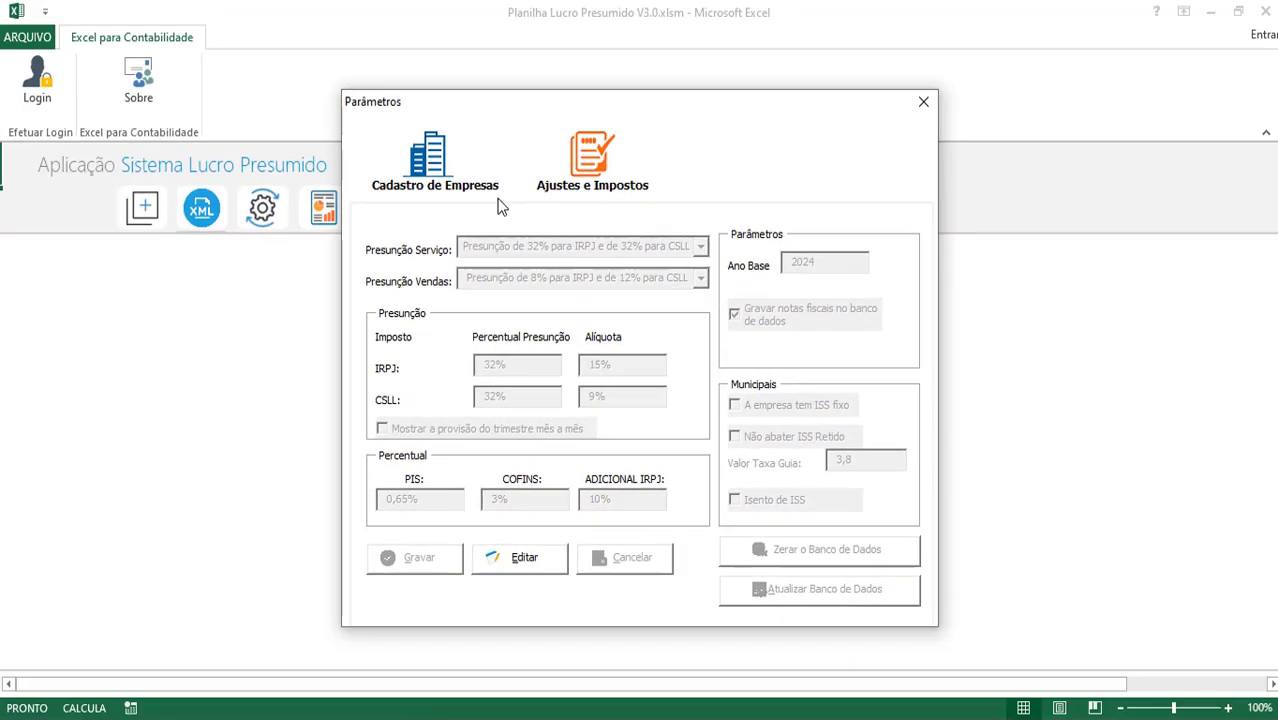
Close the parameters window and open the Lançamento Individual form from the Lançamentos options
click(923, 102)
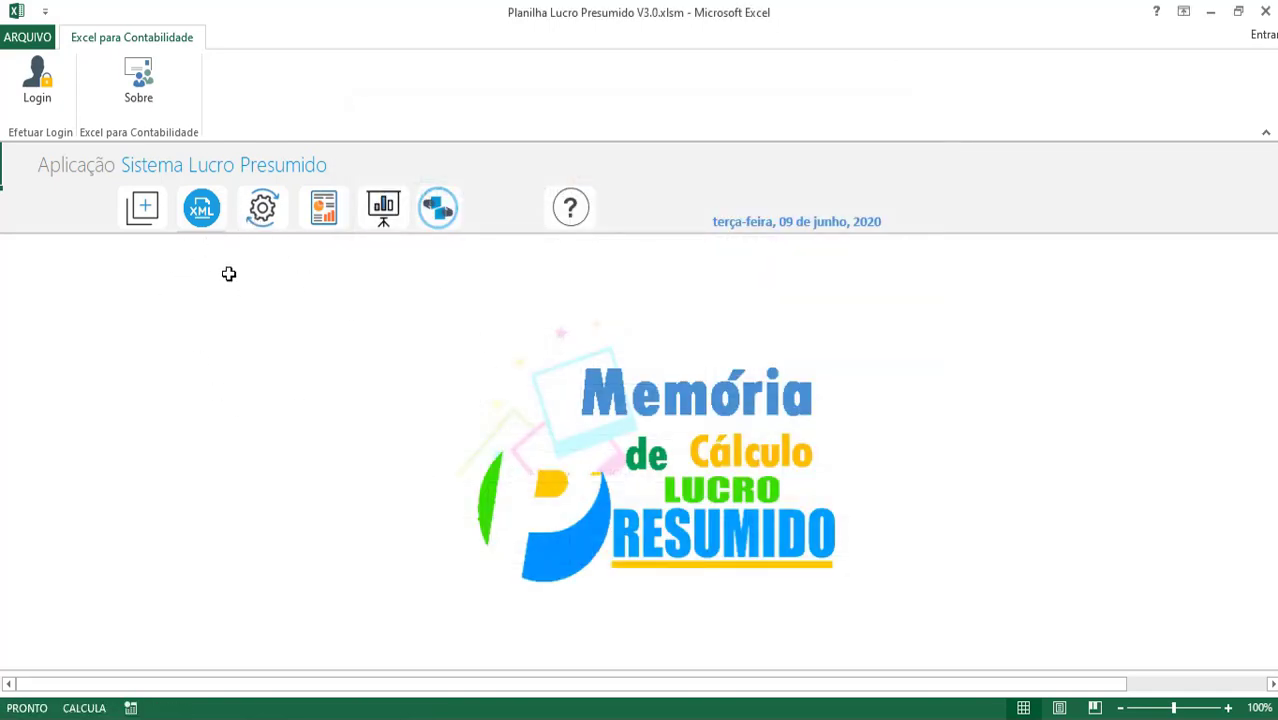
click(143, 215)
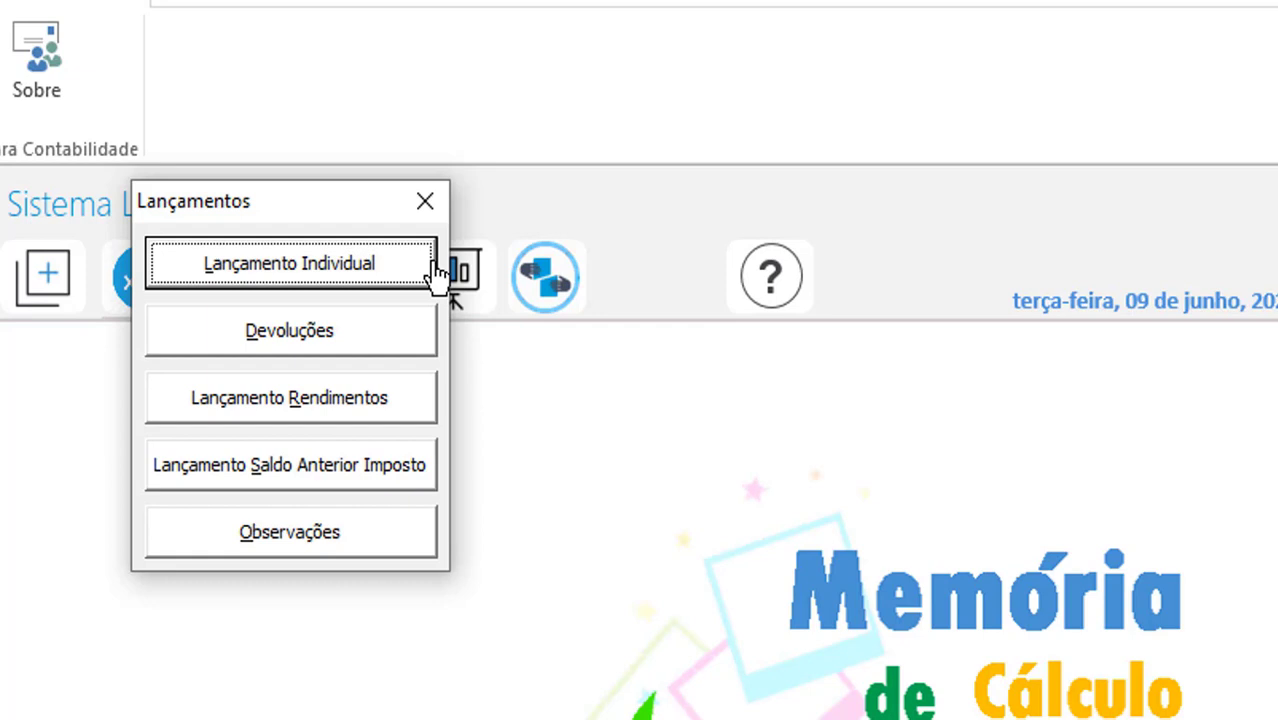
click(336, 270)
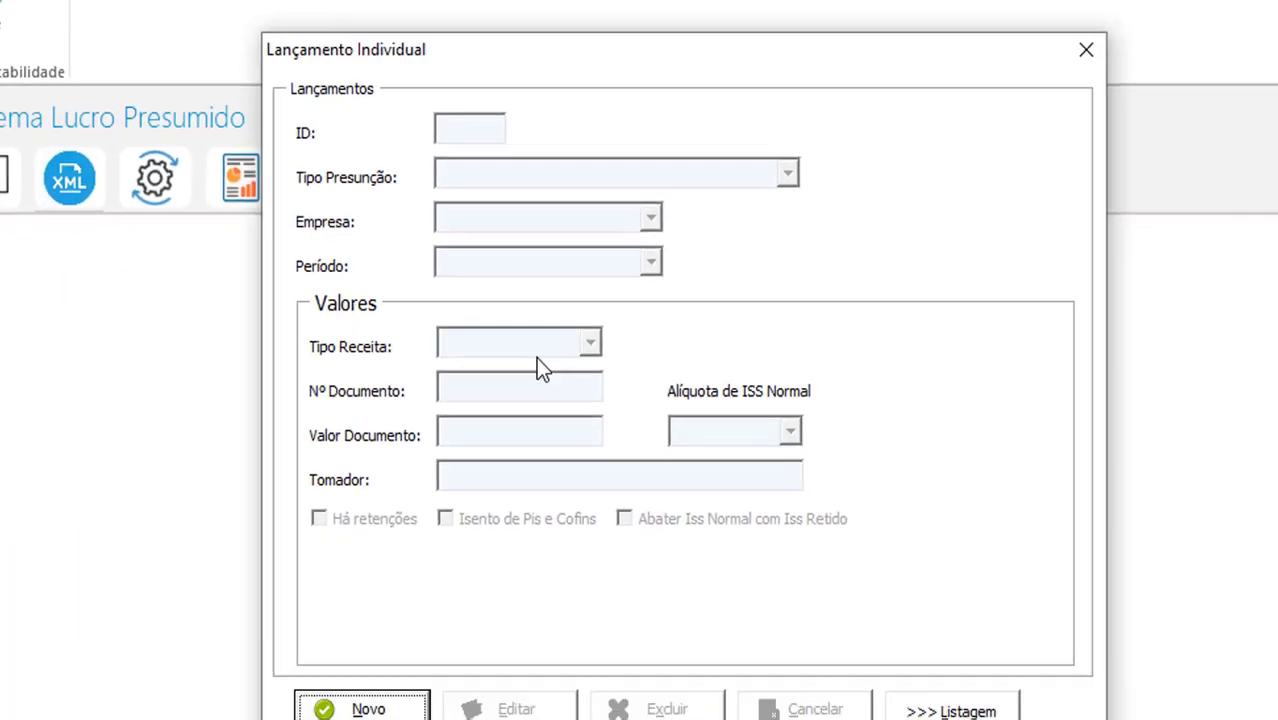
drag(595, 49, 599, 17)
Start a new entry with 100% presumption, TESTE EMPRESA, JUNHO de 2024 and revenue type VENDAS
click(330, 636)
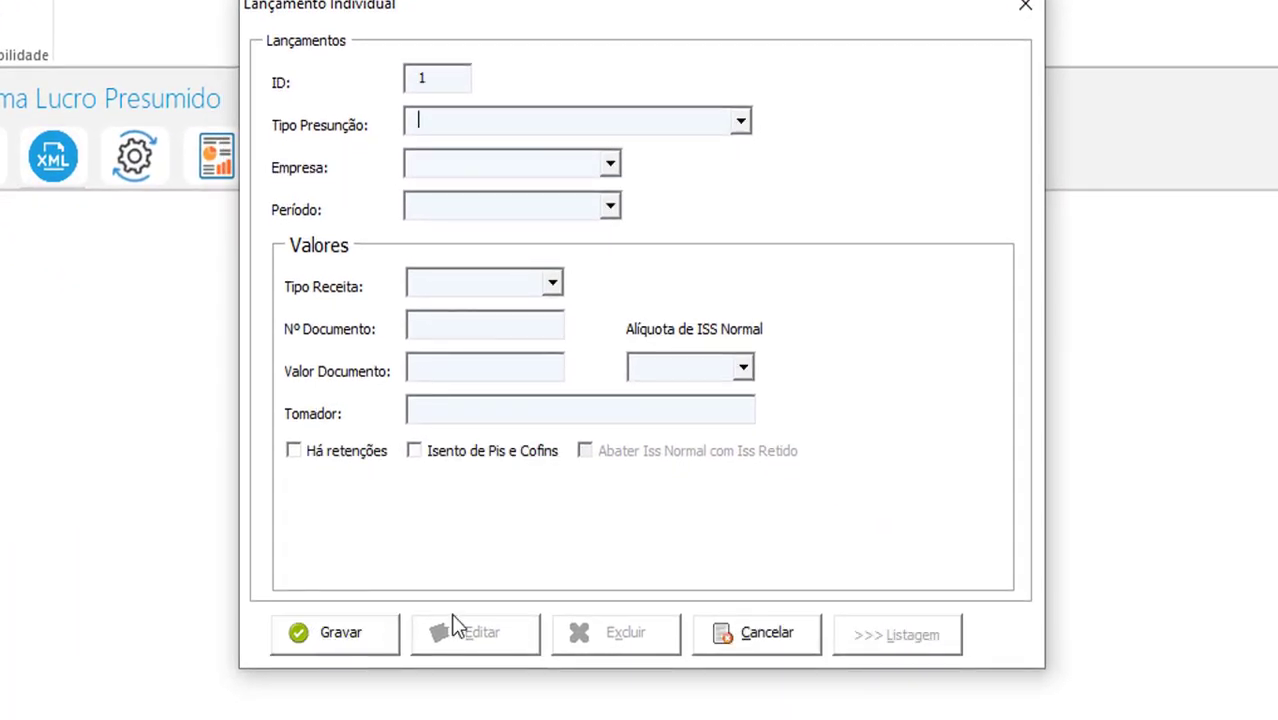
click(559, 114)
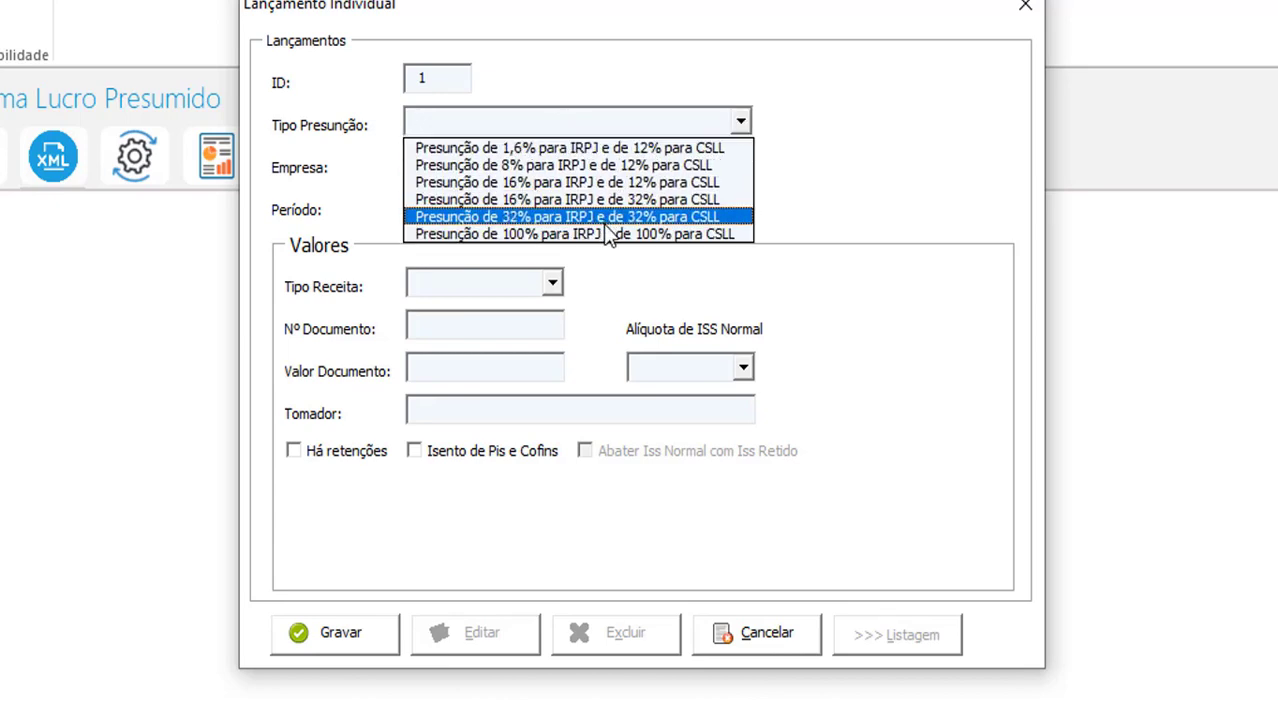
click(605, 233)
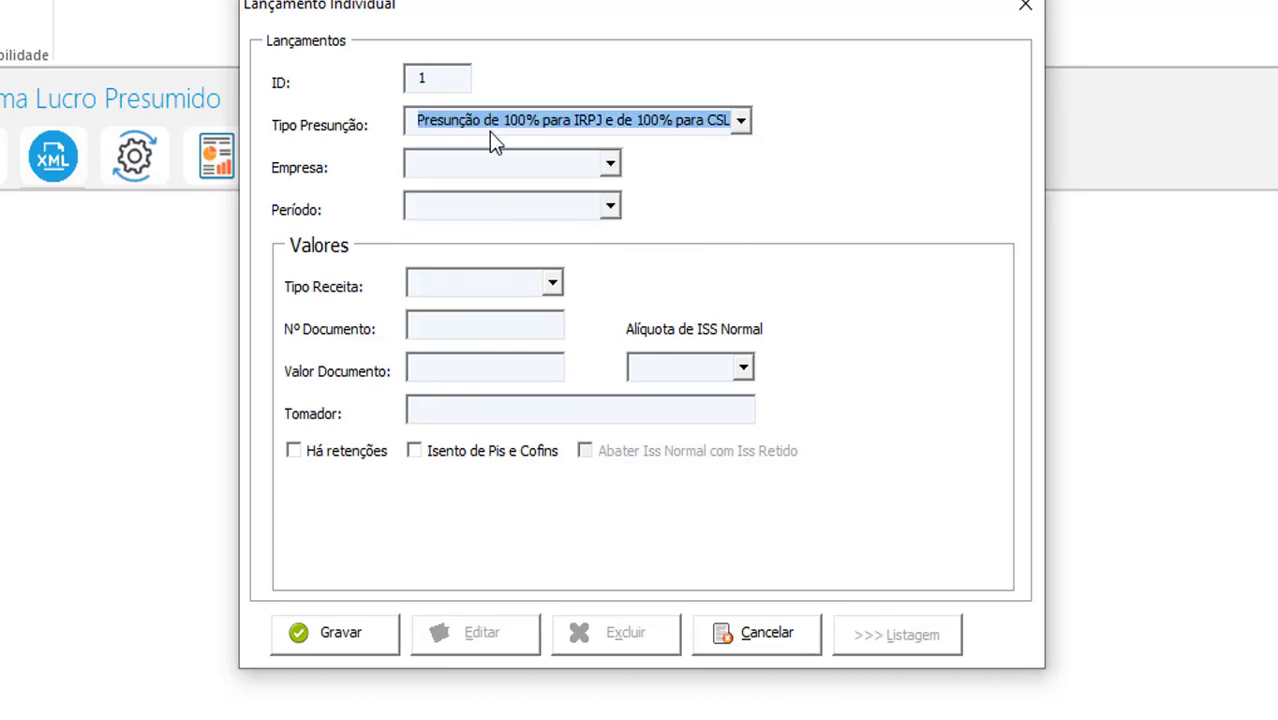
click(508, 172)
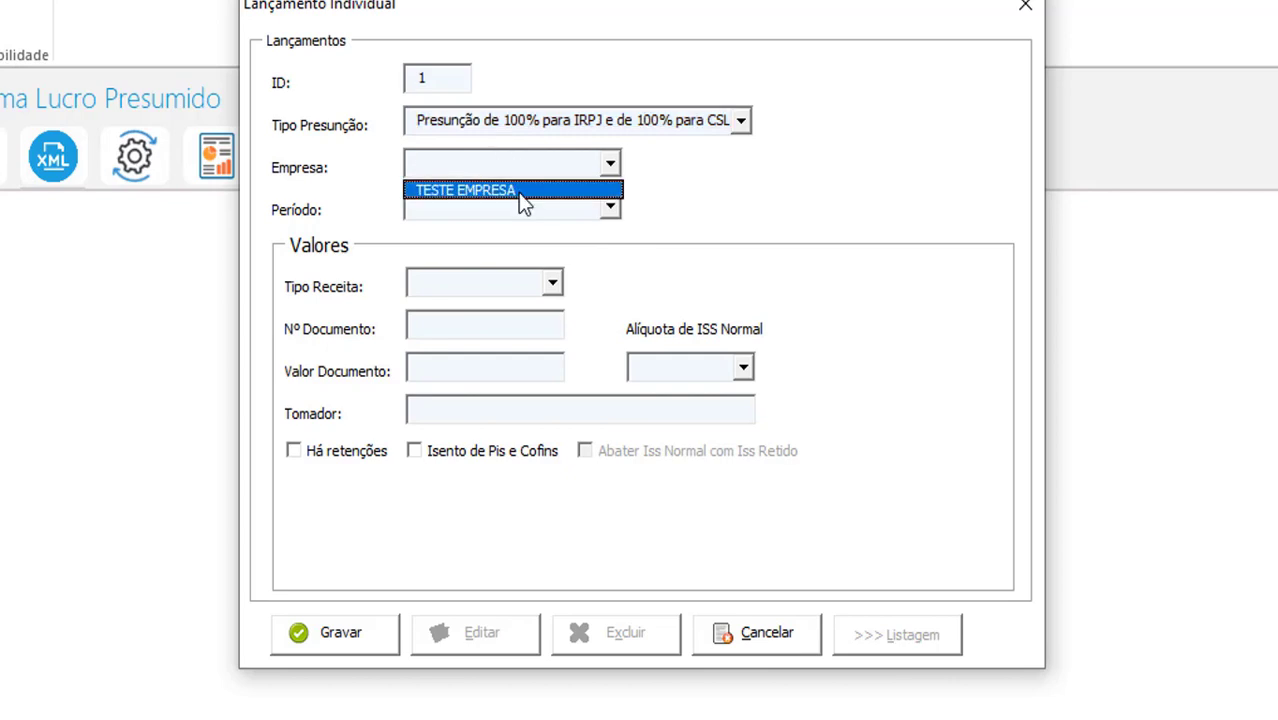
click(518, 192)
click(522, 208)
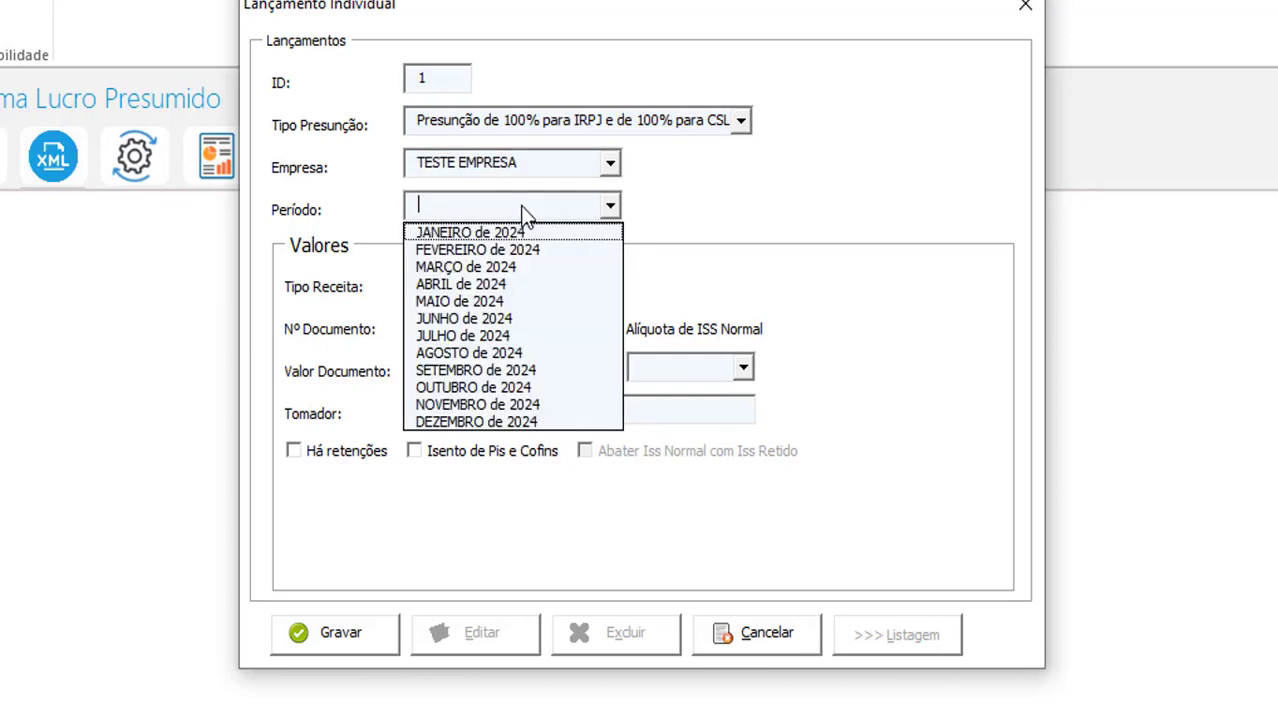
click(520, 318)
click(514, 293)
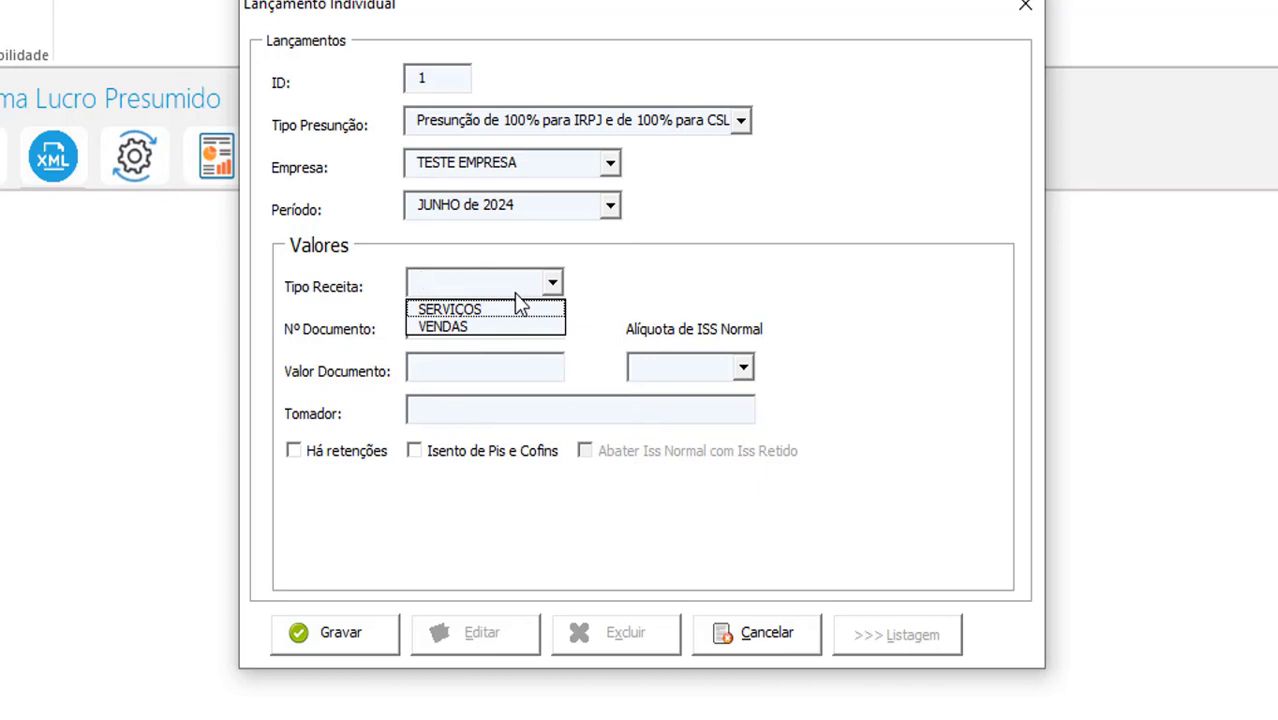
click(500, 310)
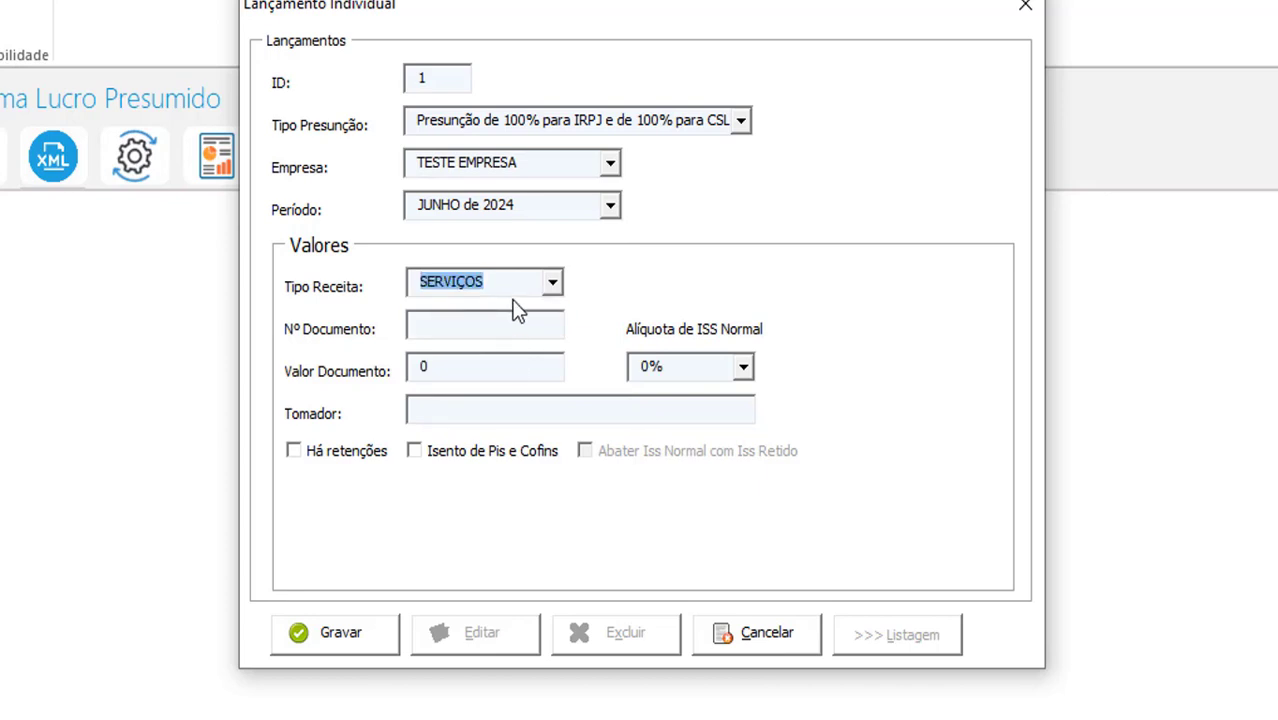
click(516, 288)
click(515, 326)
Enter document number 123124, document value 500 and keep the ISS rate at 0%
click(512, 329)
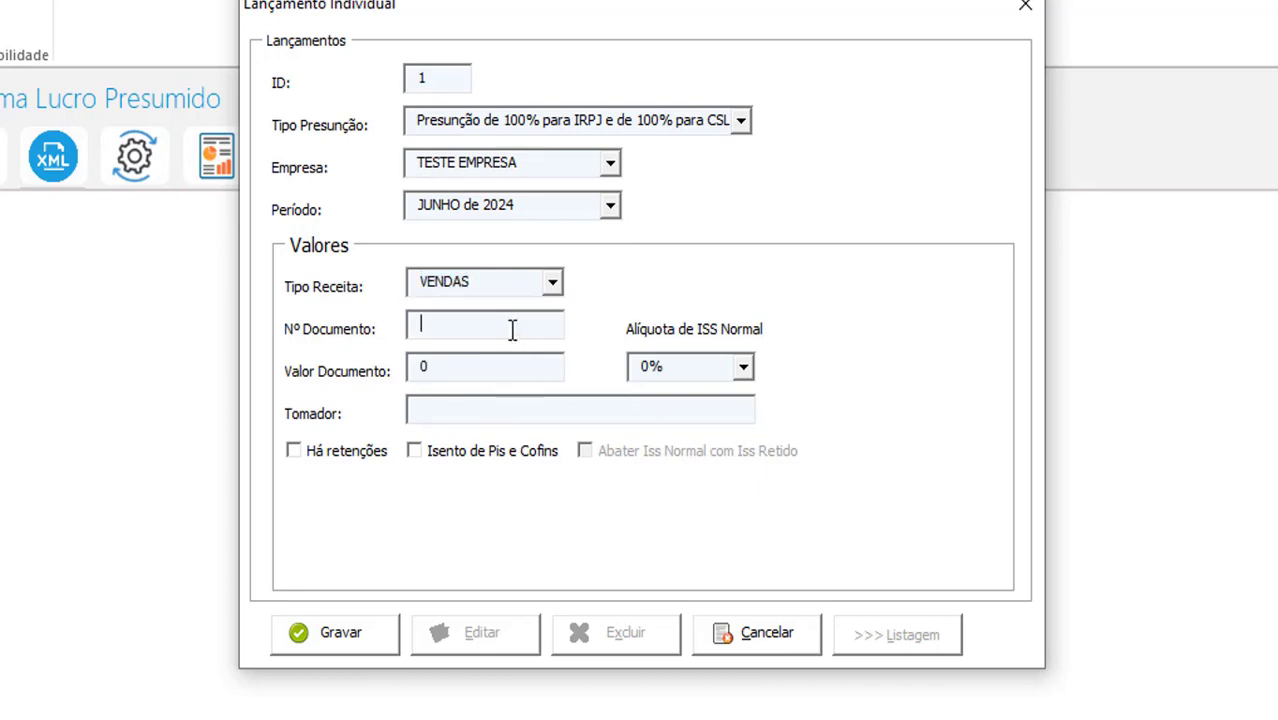
text(123124)
key(Tab)
text(500)
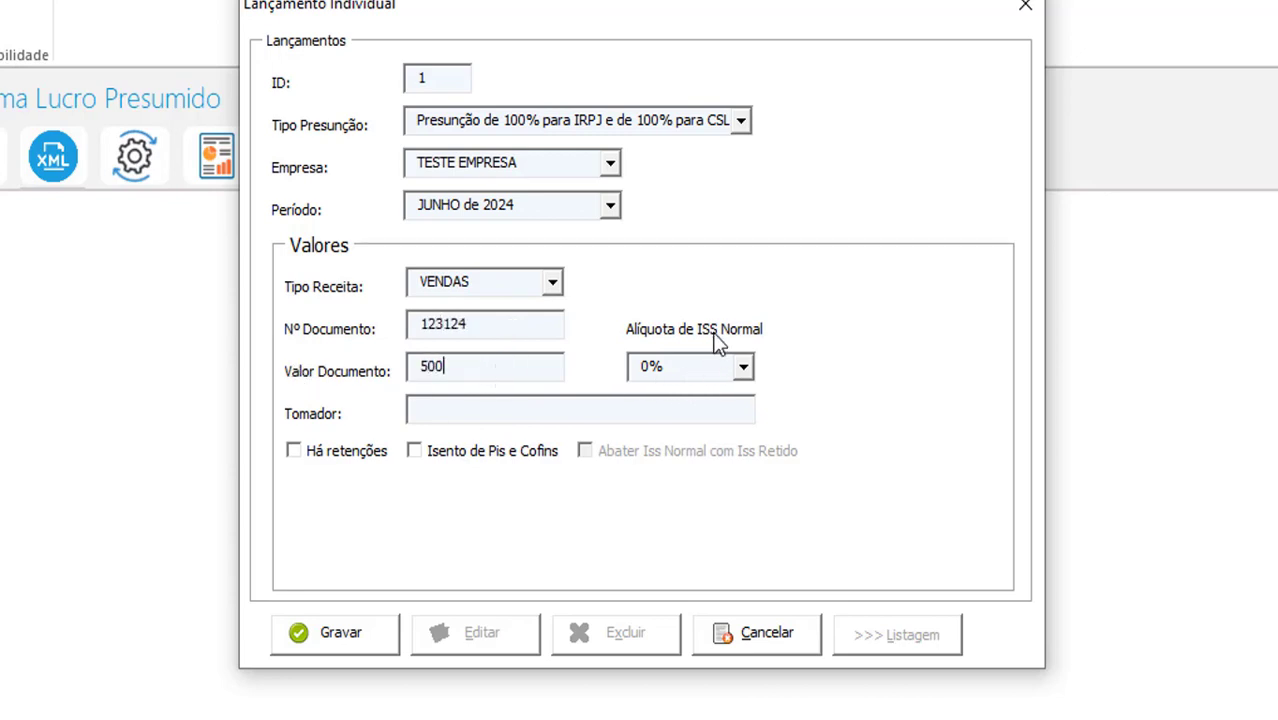
click(743, 368)
click(736, 368)
Set the Tomador field to VENDAS
click(432, 408)
text(NOME DA P)
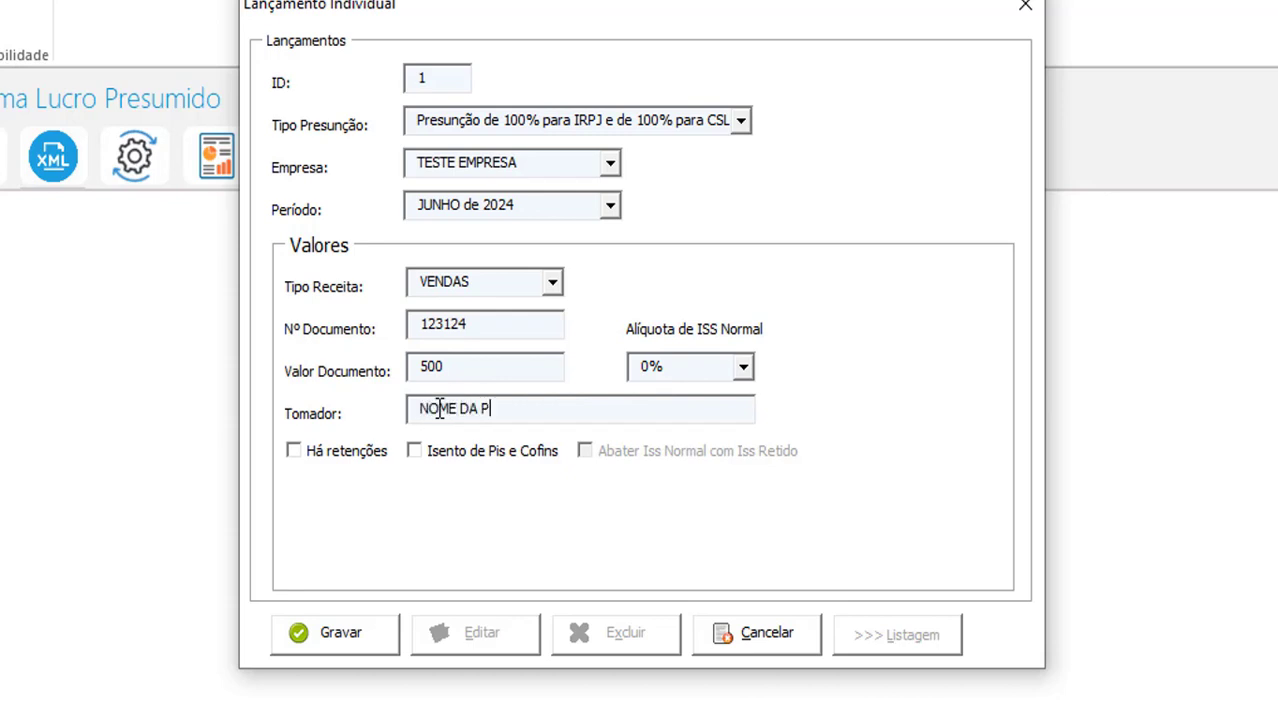
text(ESSOA)
key(ctrl+a)
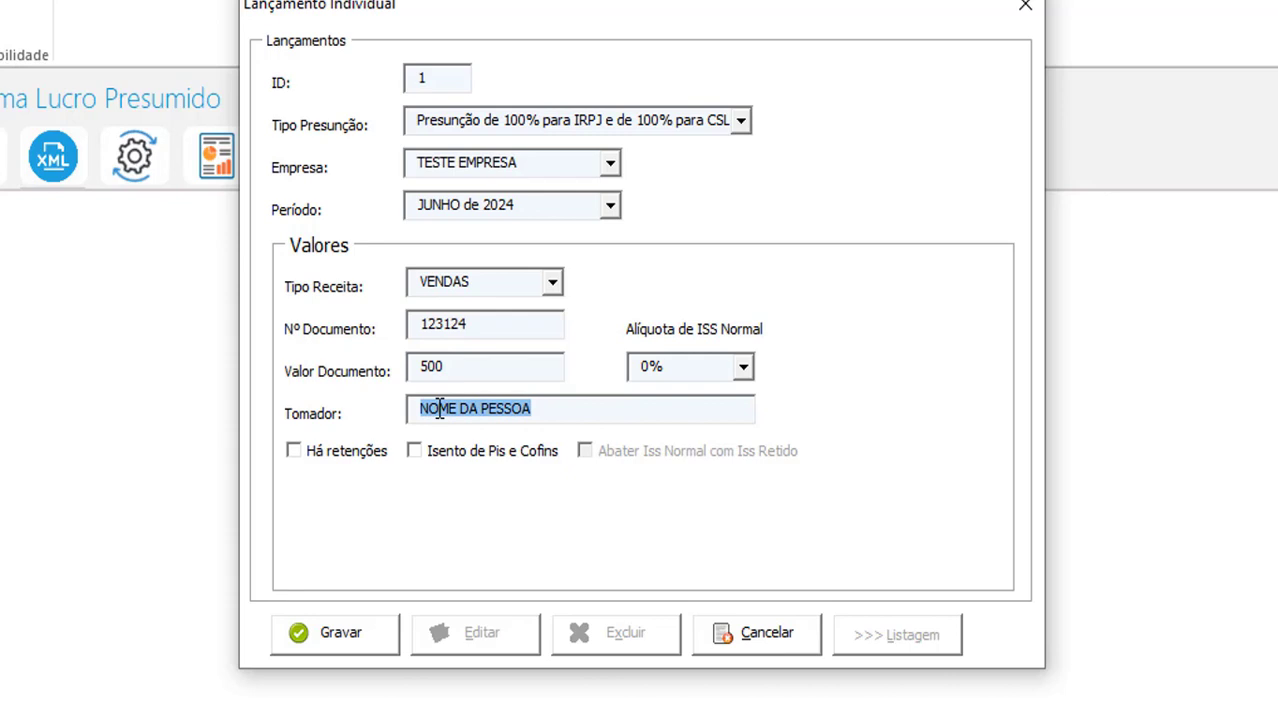
text(VENDA DE CARRO)
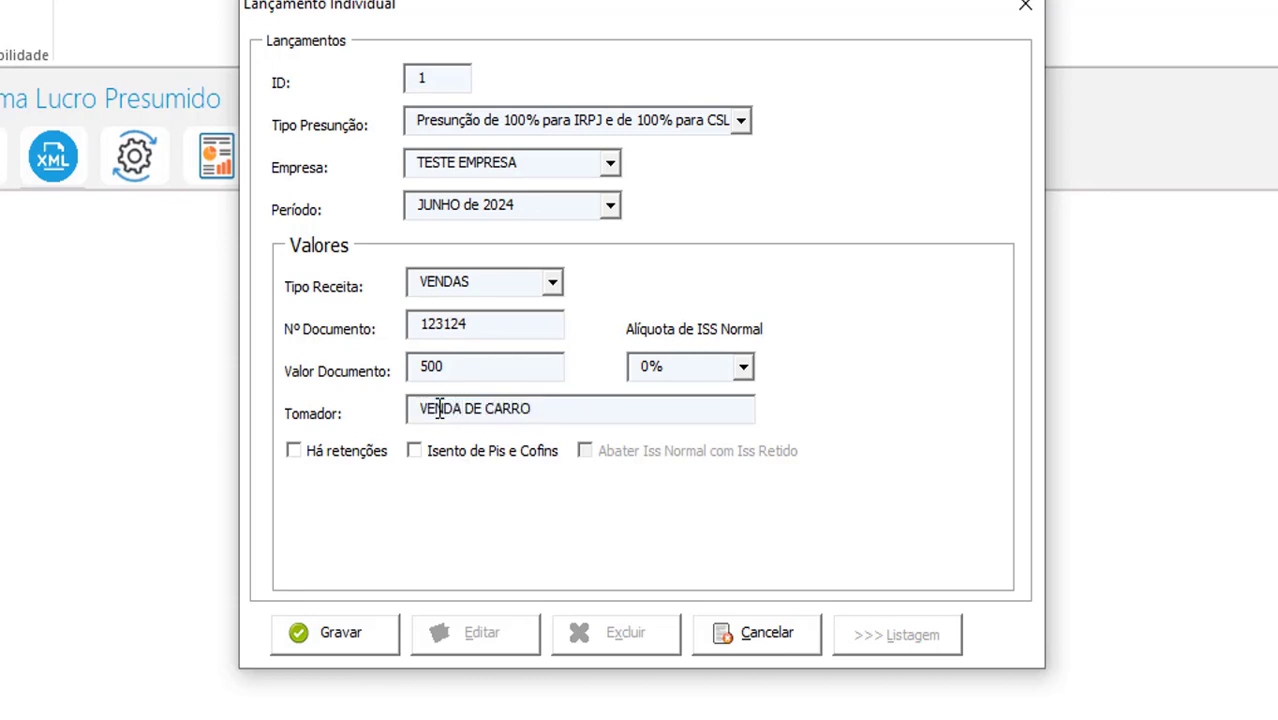
key(BackSpace)
key(BackSpace)
key(BackSpace)
key(BackSpace)
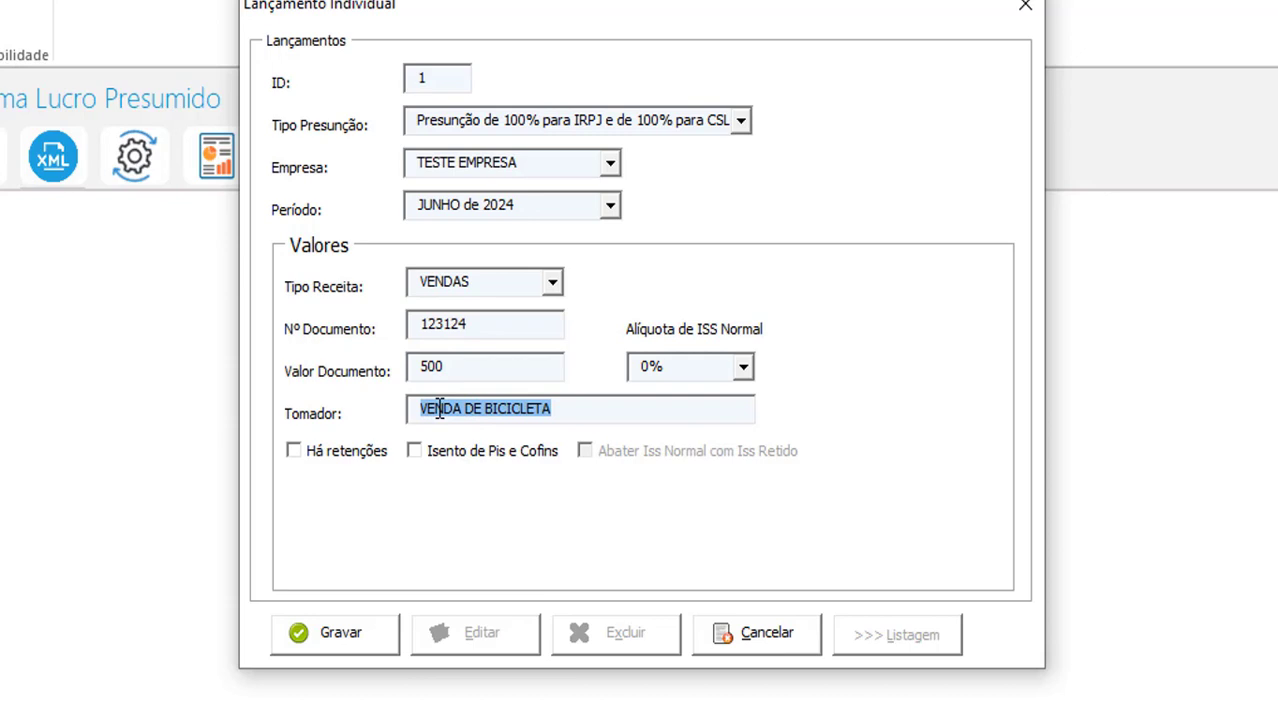
key(End)
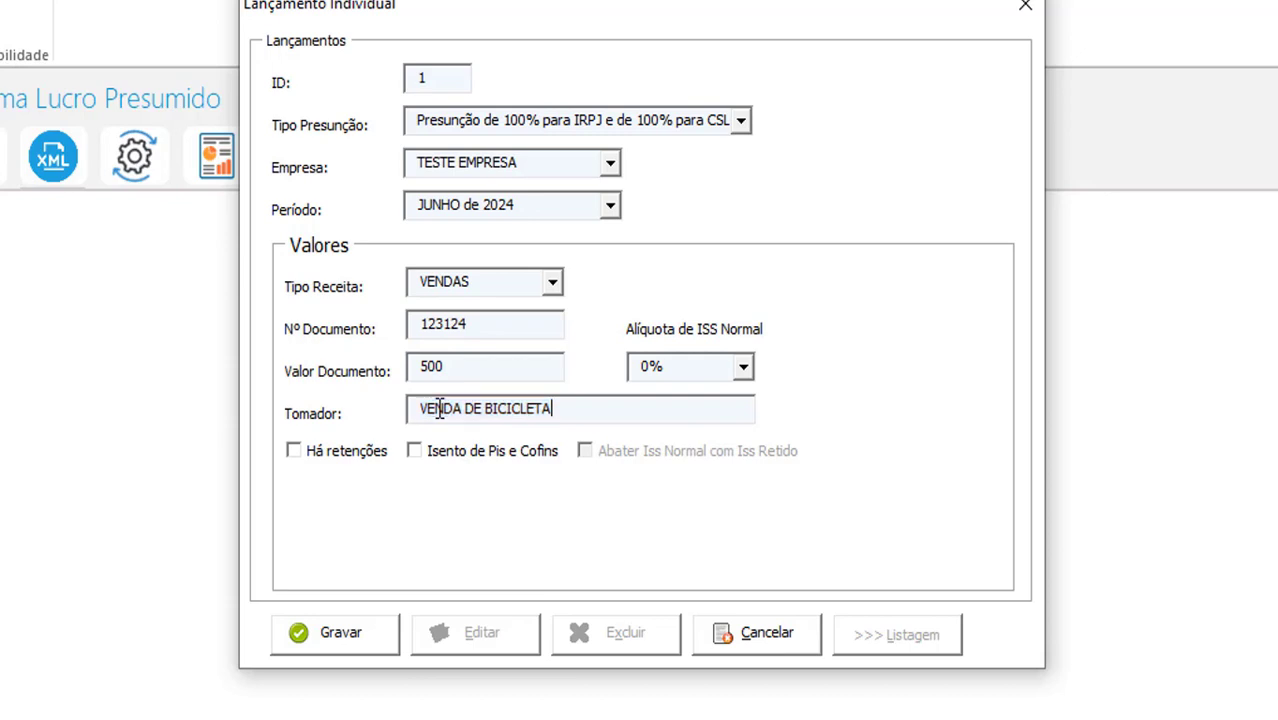
key(BackSpace)
key(BackSpace)
key(BackSpace)
key(BackSpace)
key(BackSpace)
key(BackSpace)
key(BackSpace)
key(BackSpace)
key(BackSpace)
key(BackSpace)
key(BackSpace)
key(BackSpace)
key(BackSpace)
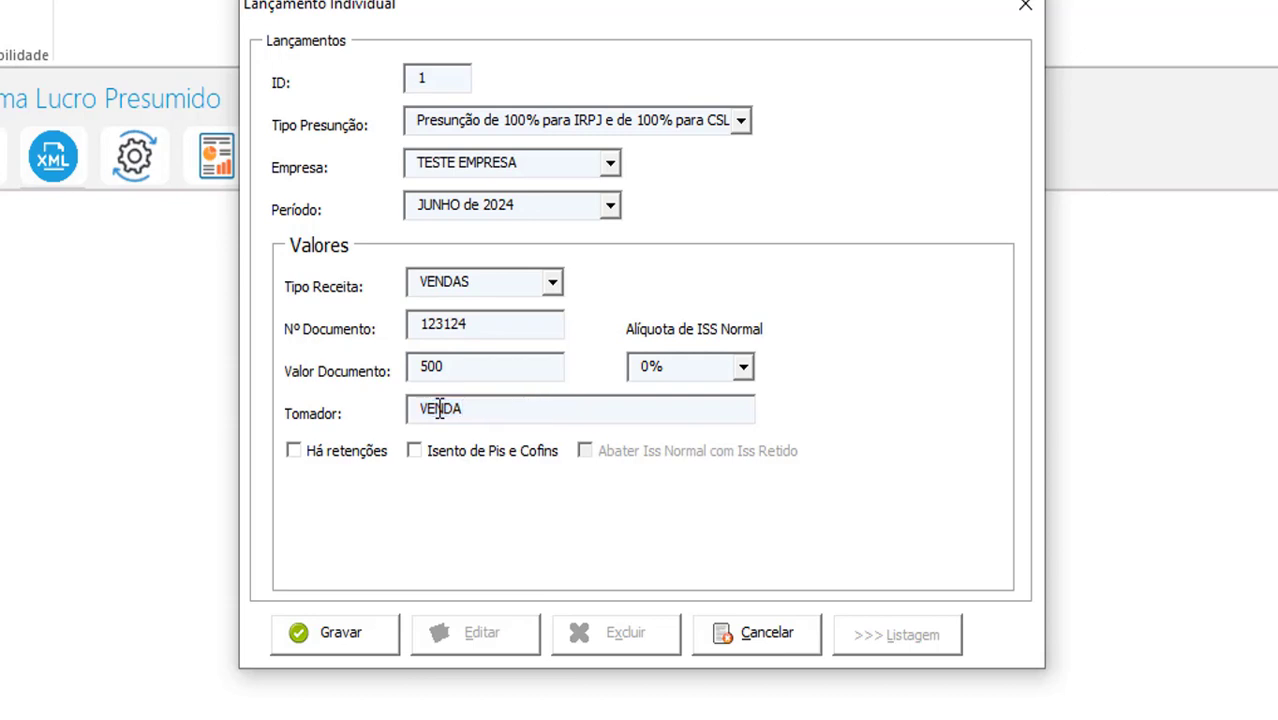
text(S)
Switch the entry to the 32% IRPJ and CSLL presumption, leaving PIS/COFINS exemption cleared
click(462, 458)
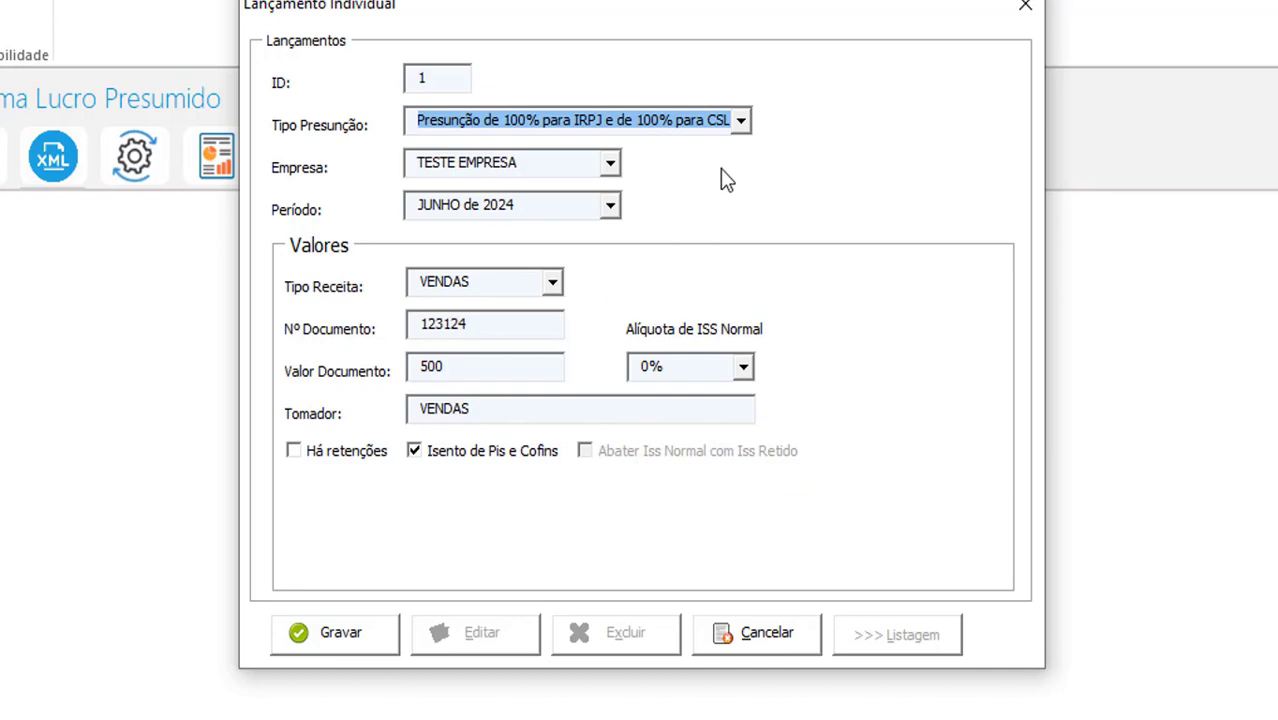
click(740, 122)
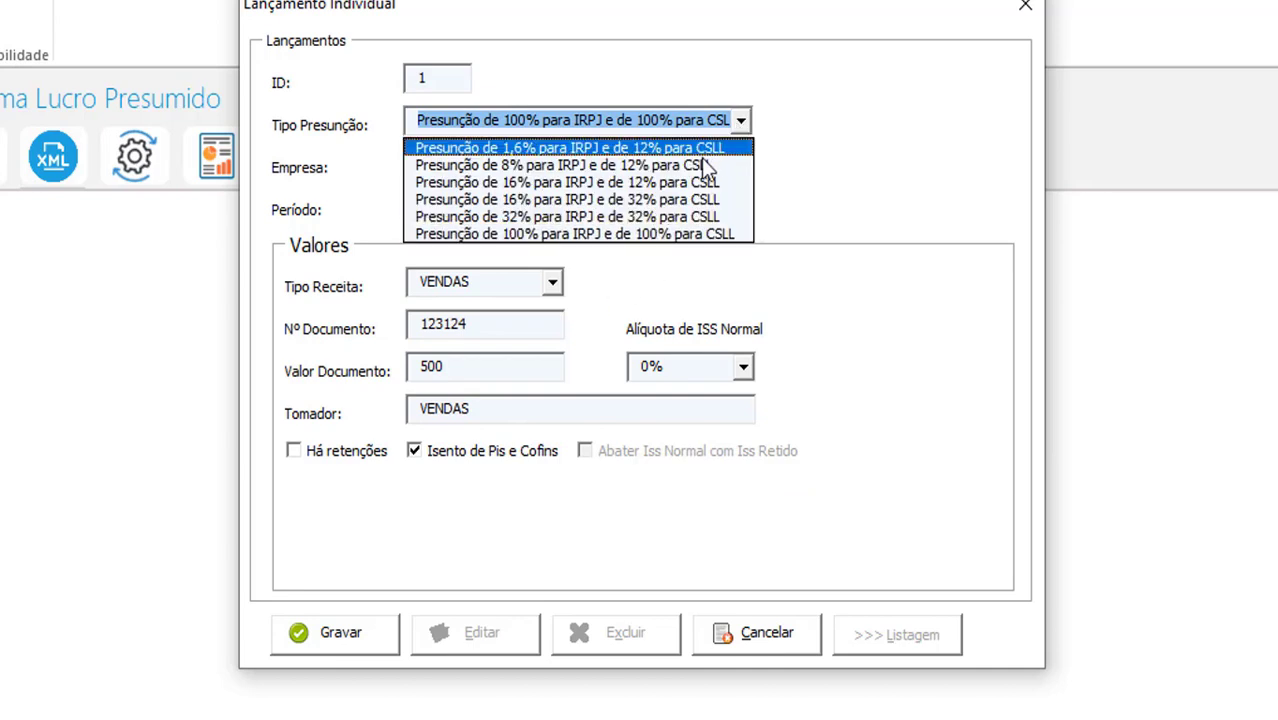
click(602, 220)
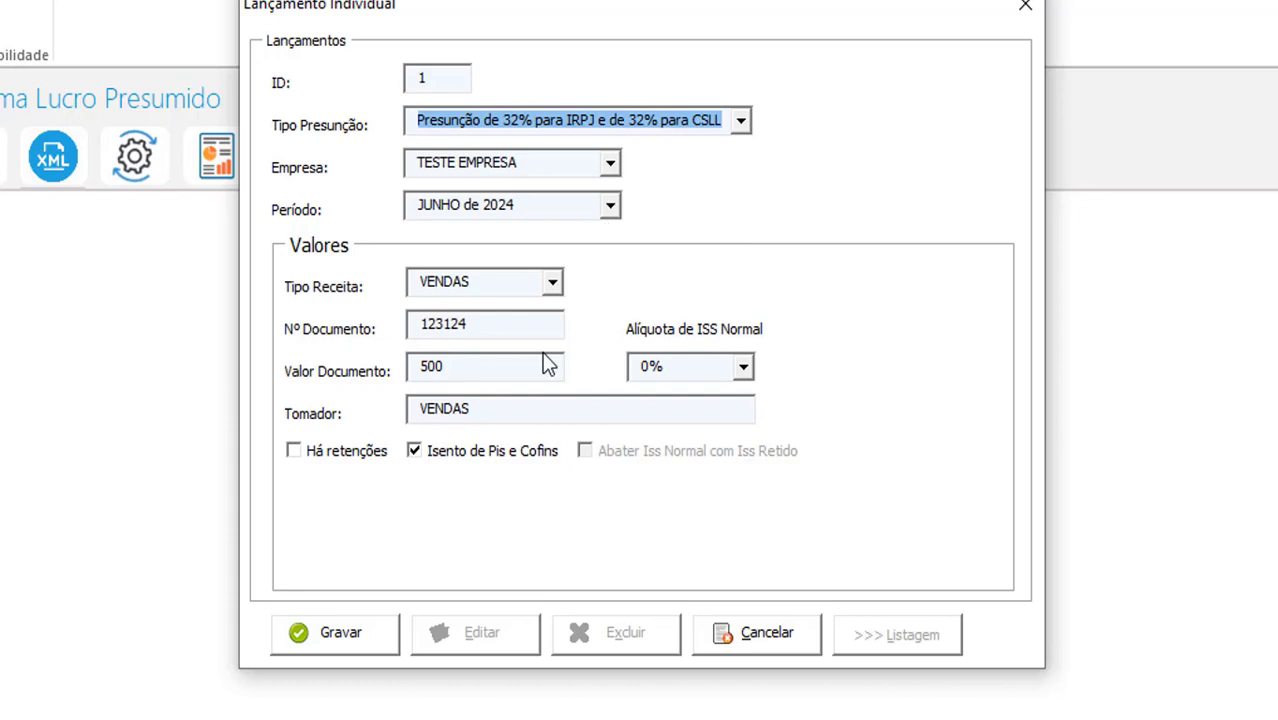
click(468, 452)
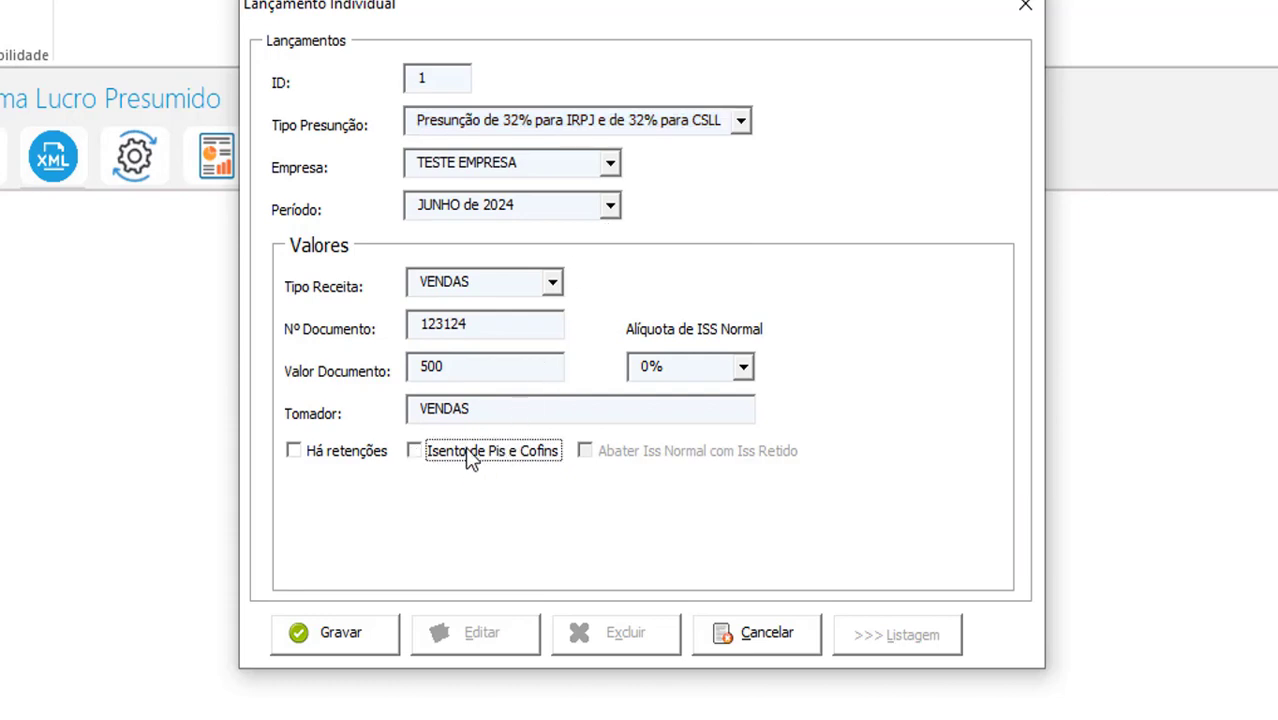
Try withholding values (ISS base 30, PIS 3,40), then remove the entry's withholdings
click(352, 452)
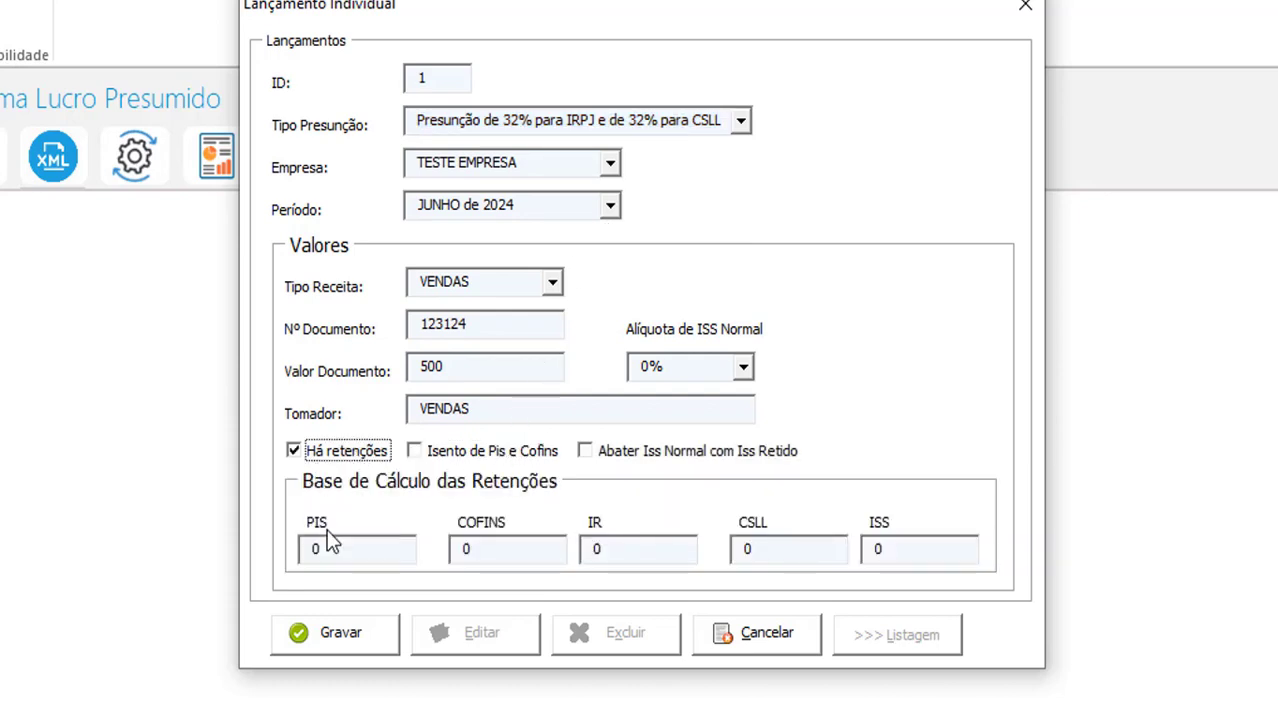
click(907, 551)
text(30)
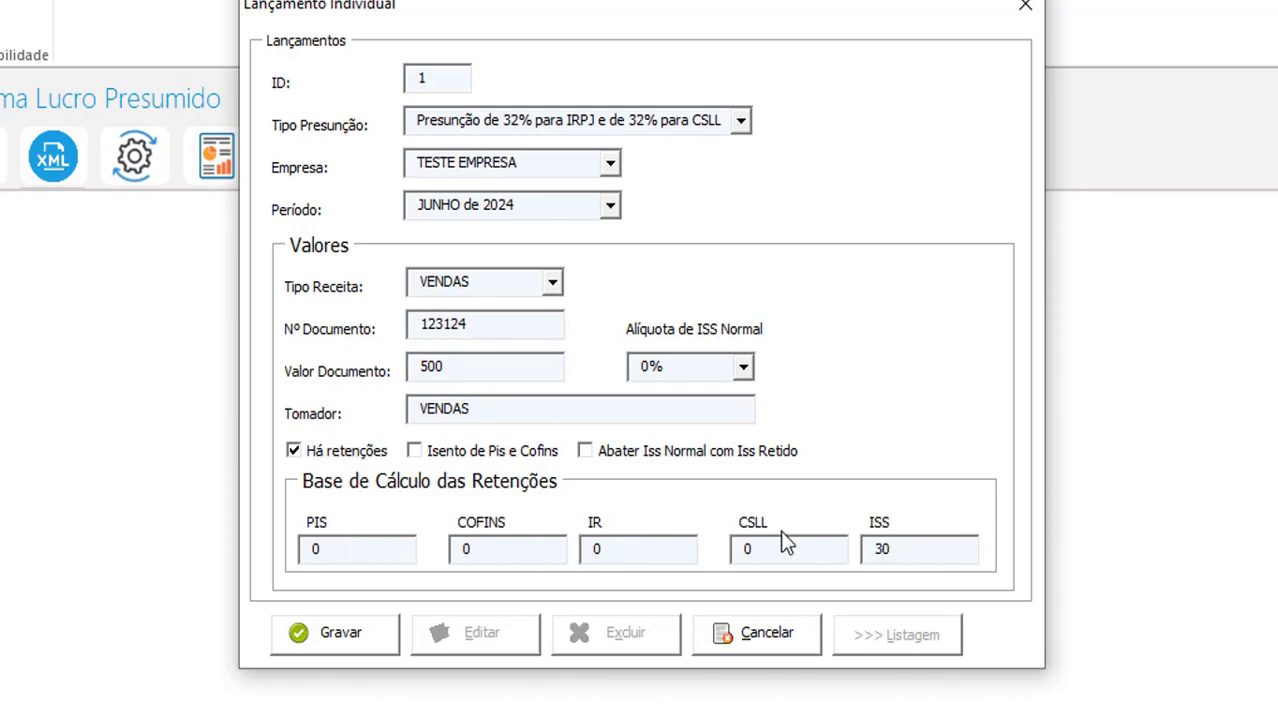
click(593, 552)
click(394, 556)
text(3,40)
mouse_move(611, 460)
click(648, 455)
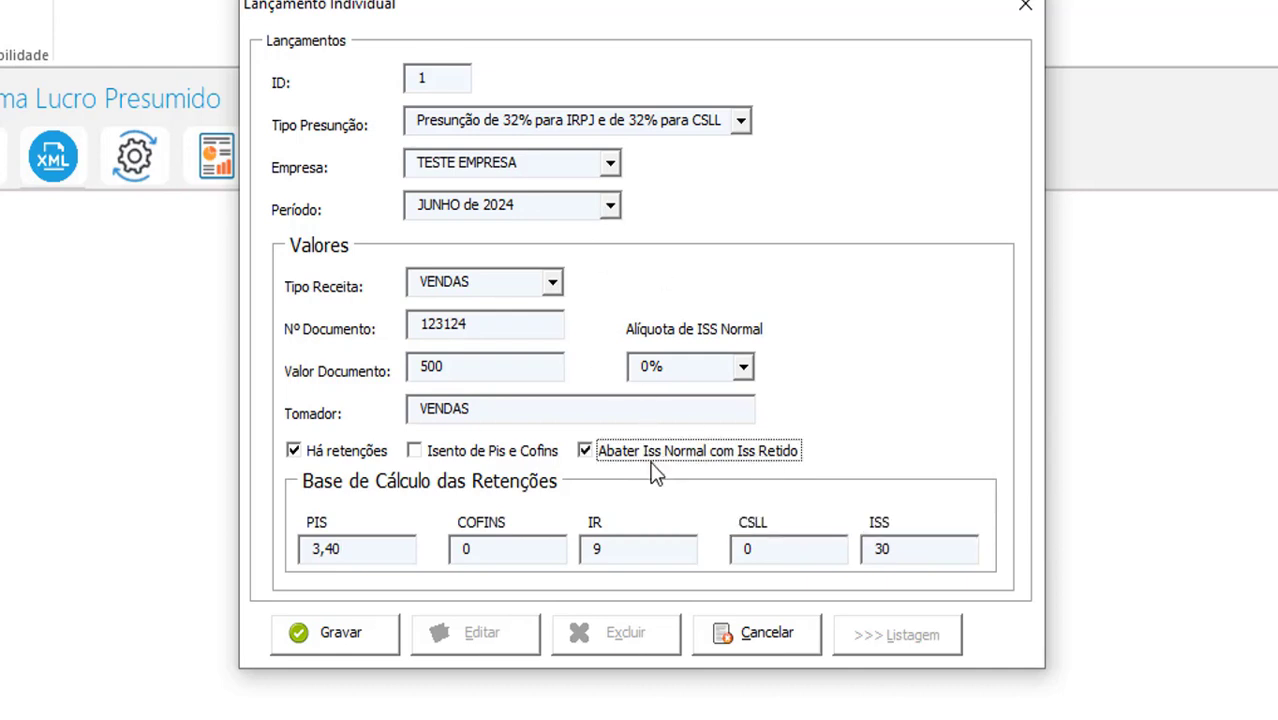
click(655, 456)
click(372, 458)
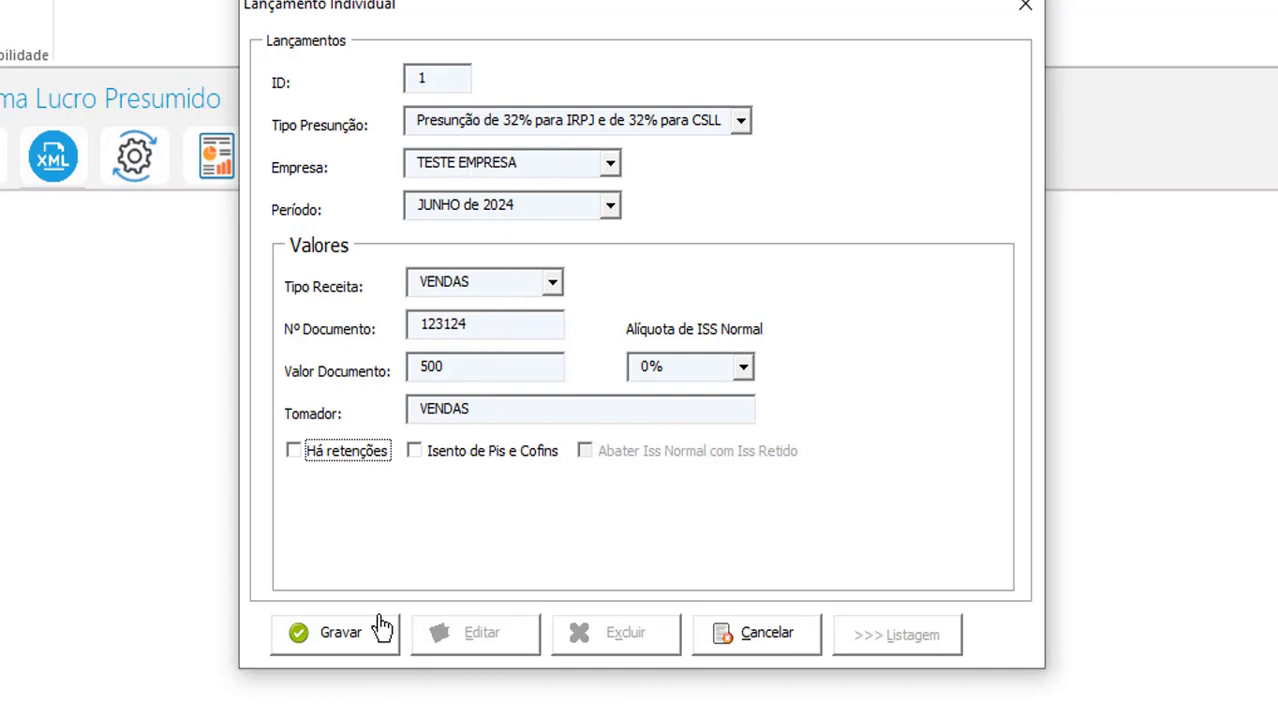
Save the entry, check it in the Listagem of saved entries, and close the form
click(342, 652)
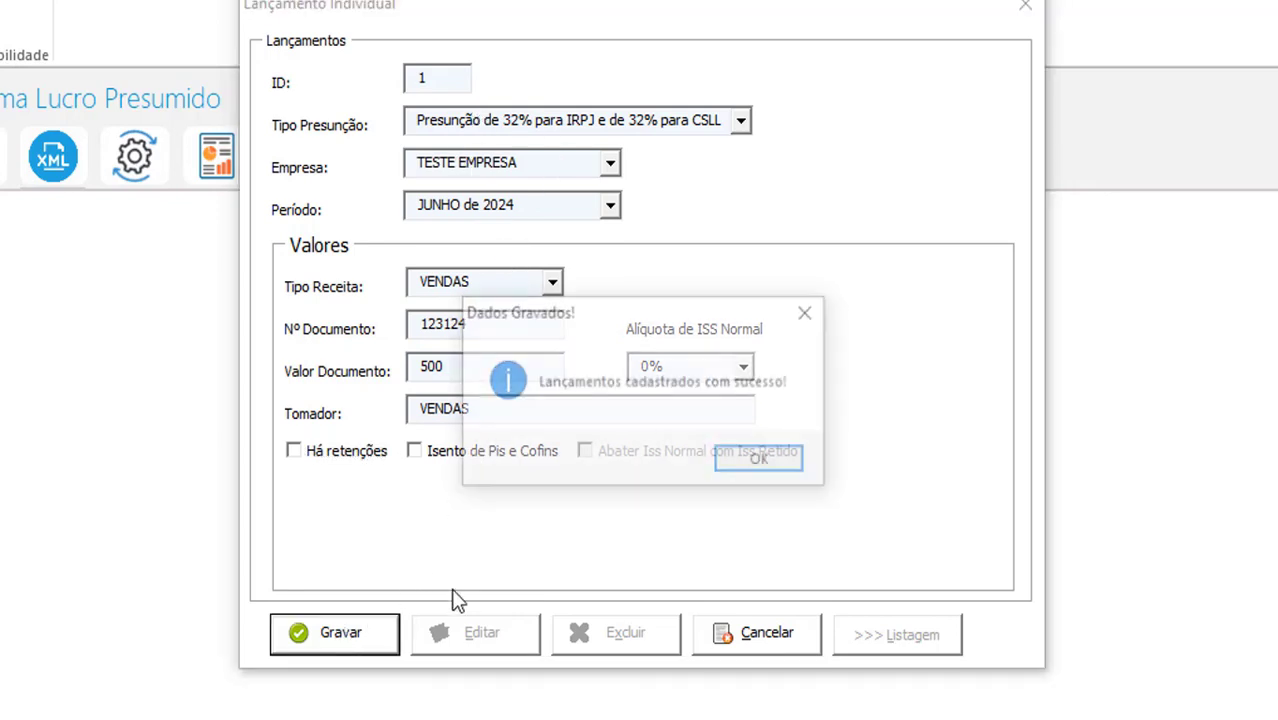
click(760, 464)
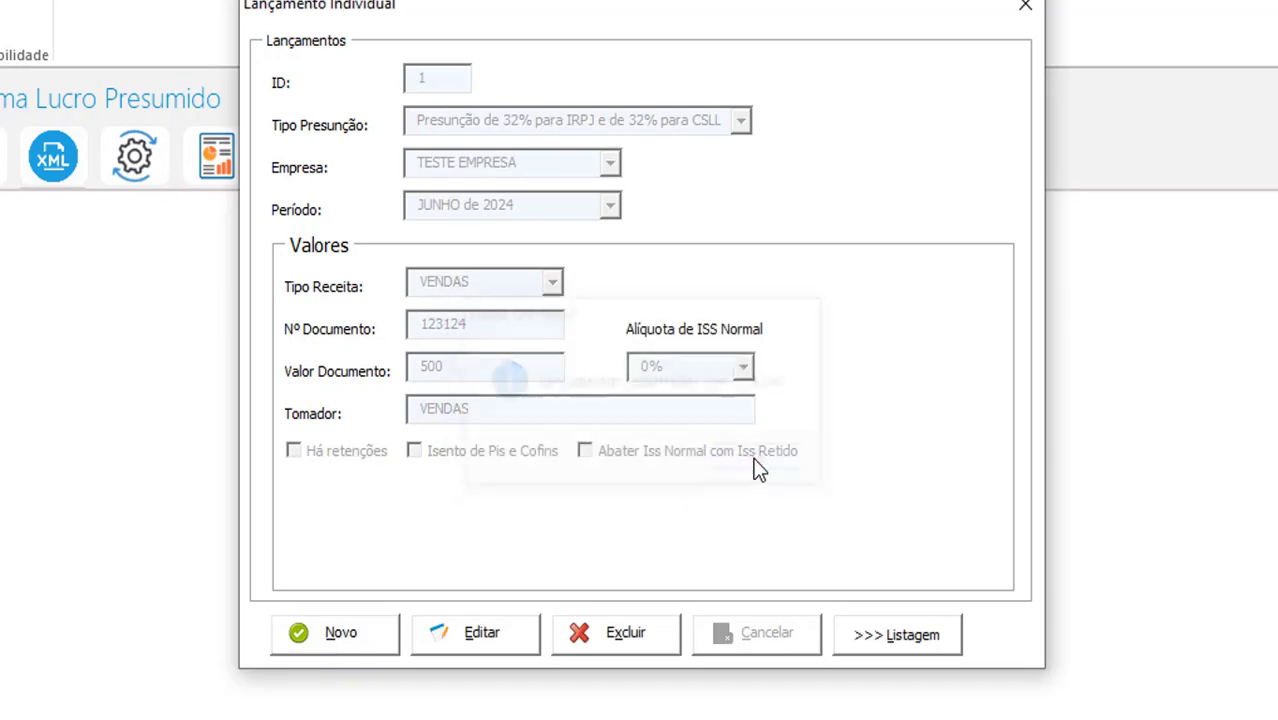
click(917, 638)
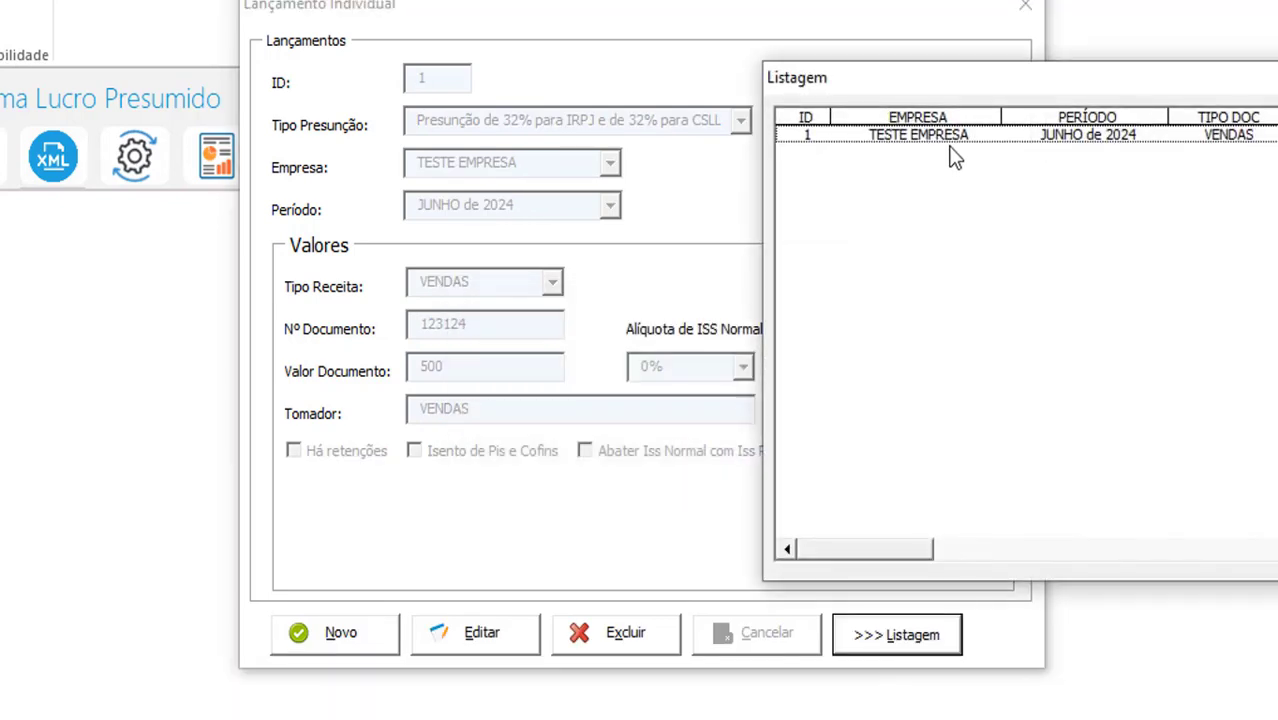
click(955, 140)
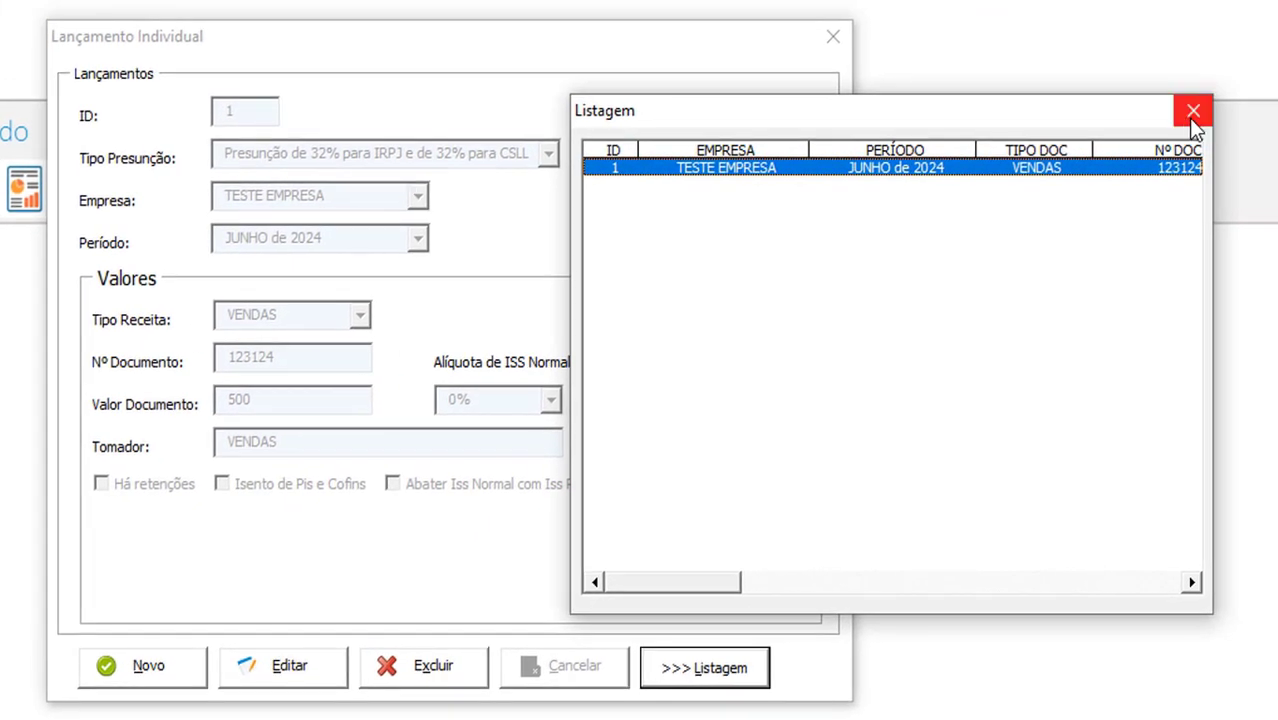
click(1192, 116)
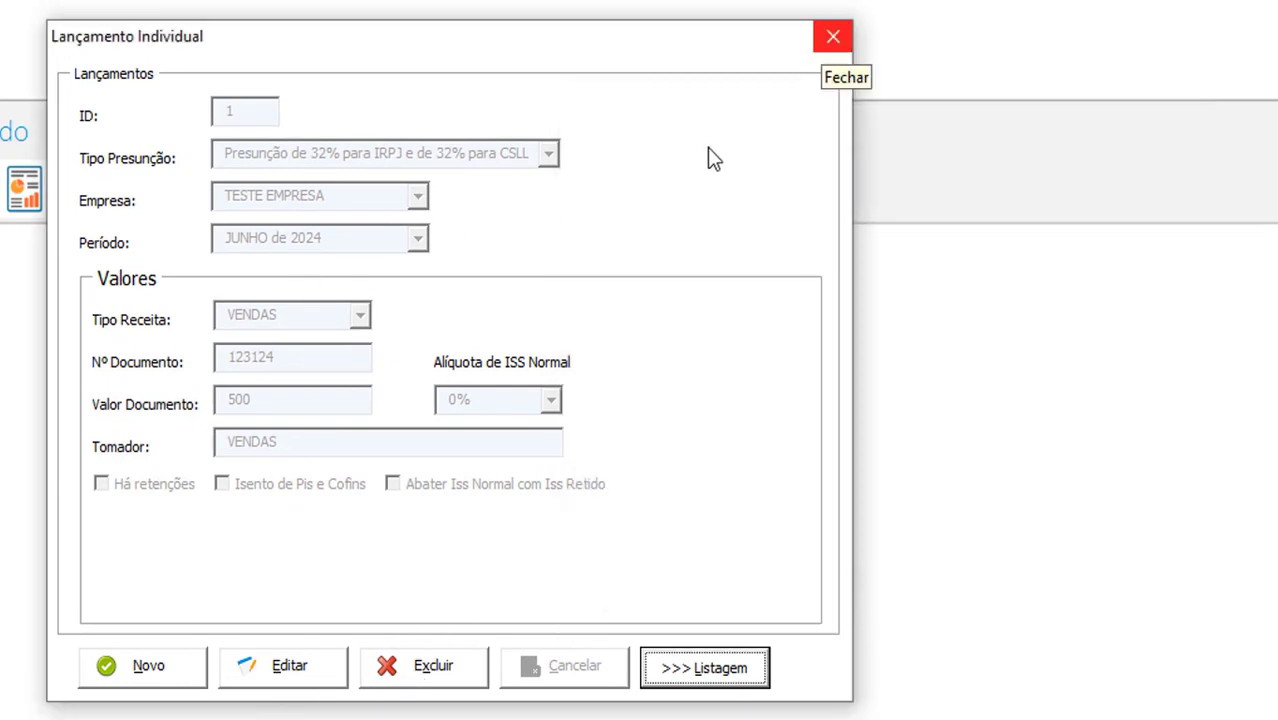
click(833, 37)
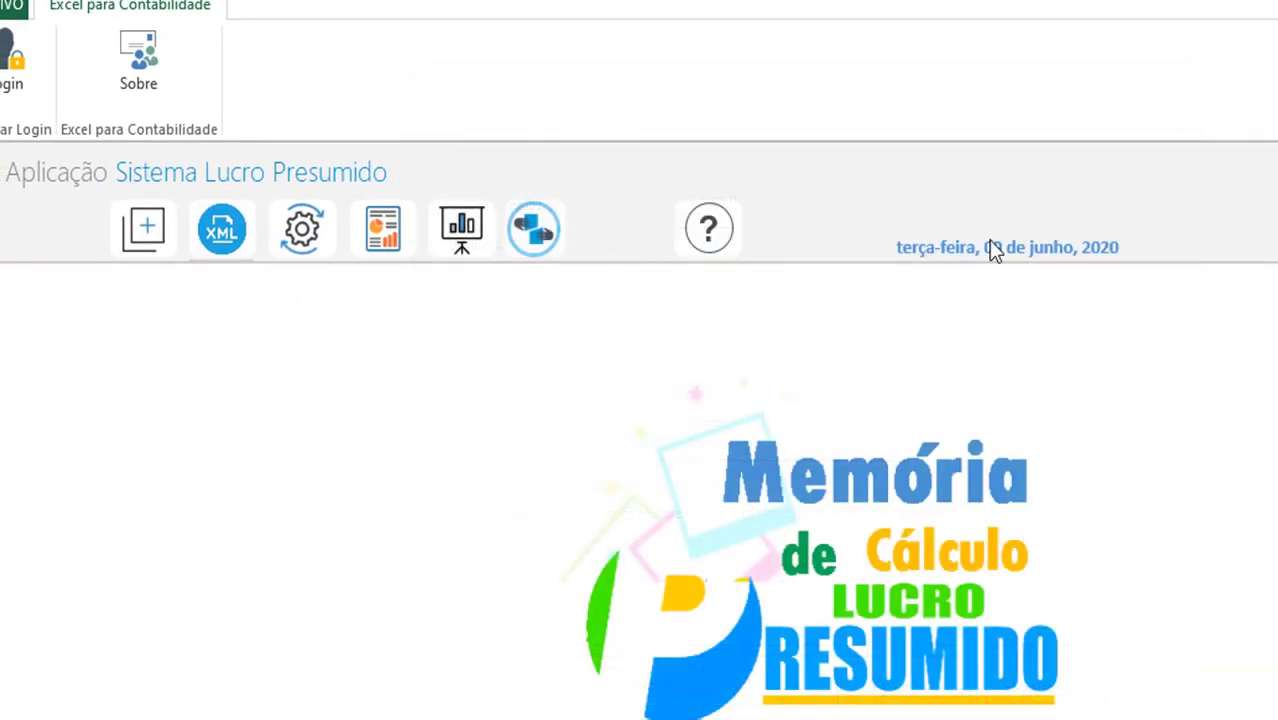
In the Devoluções form, save a new 1313 return for TESTE EMPRESA in JUNHO de 2024
click(145, 236)
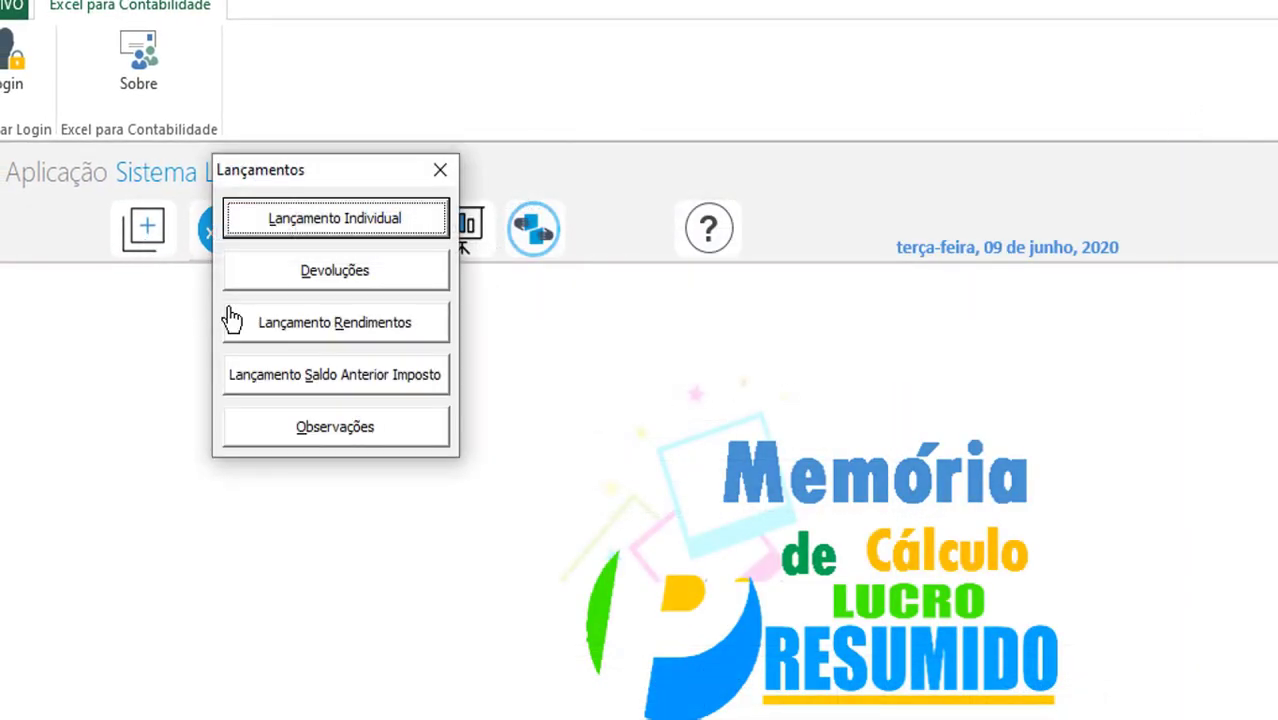
click(377, 270)
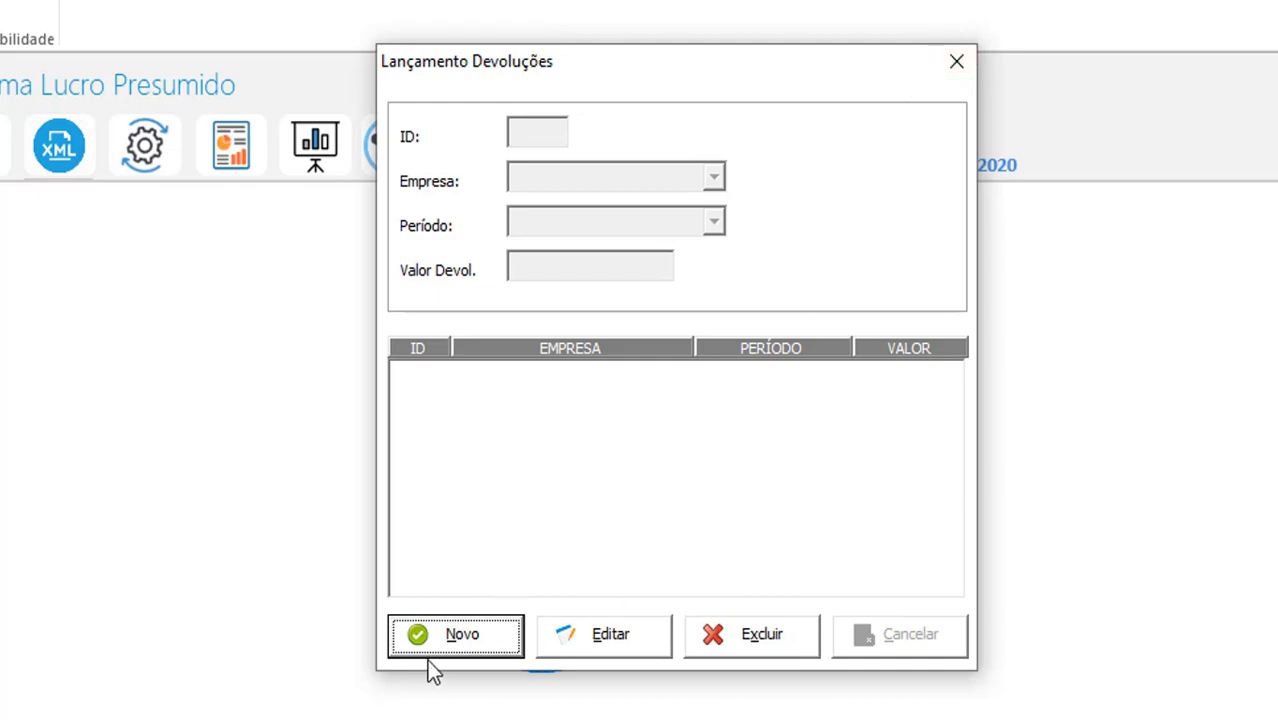
click(455, 640)
click(676, 176)
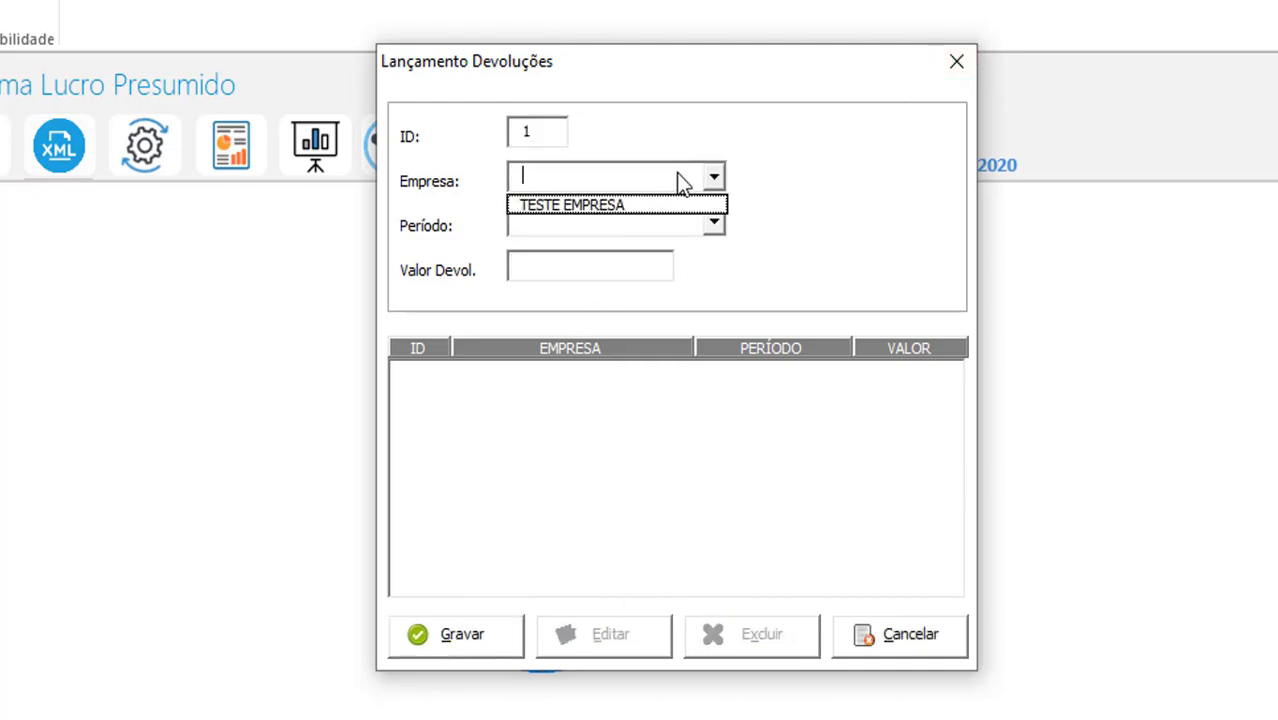
click(674, 204)
click(670, 224)
click(640, 337)
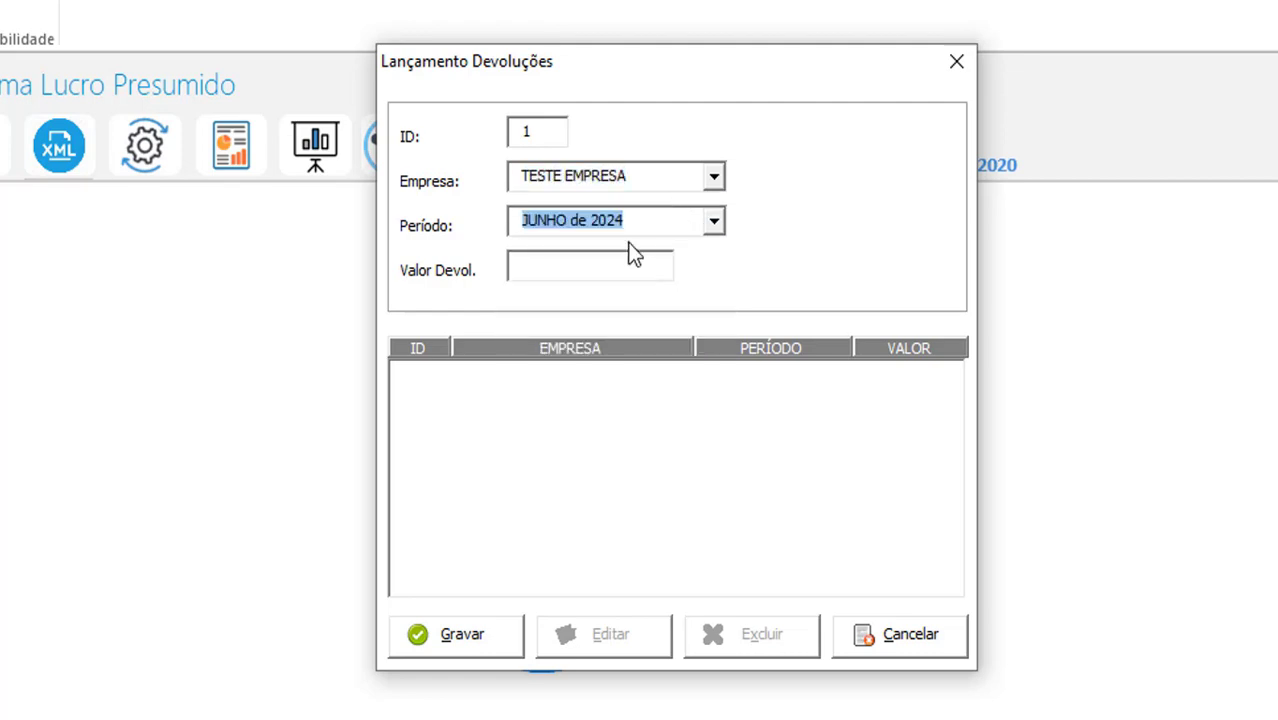
click(628, 268)
text(1313)
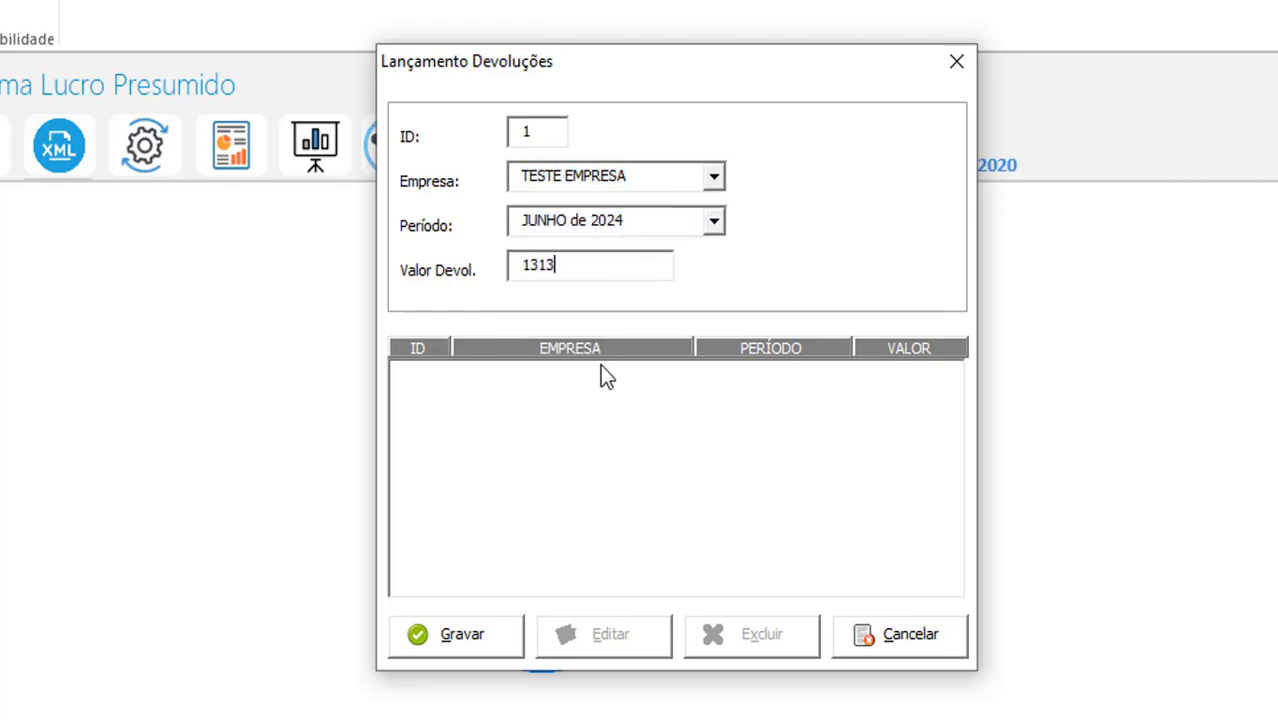
click(440, 638)
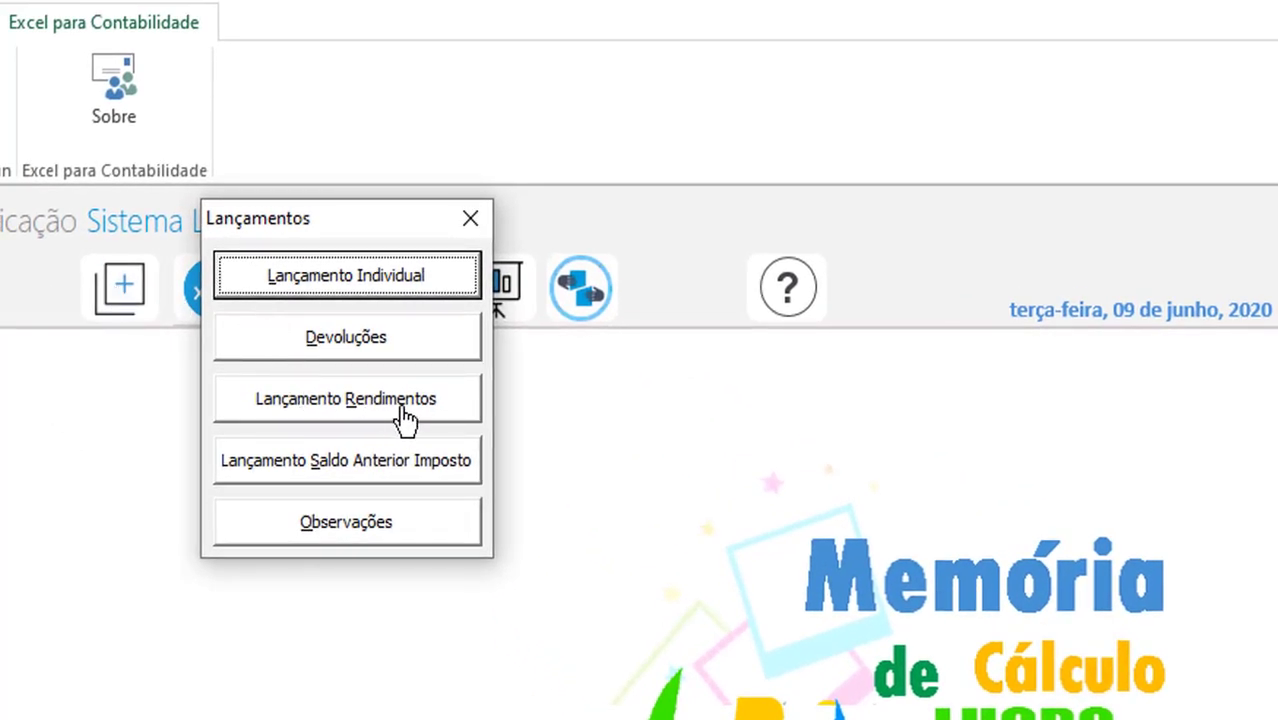
click(436, 413)
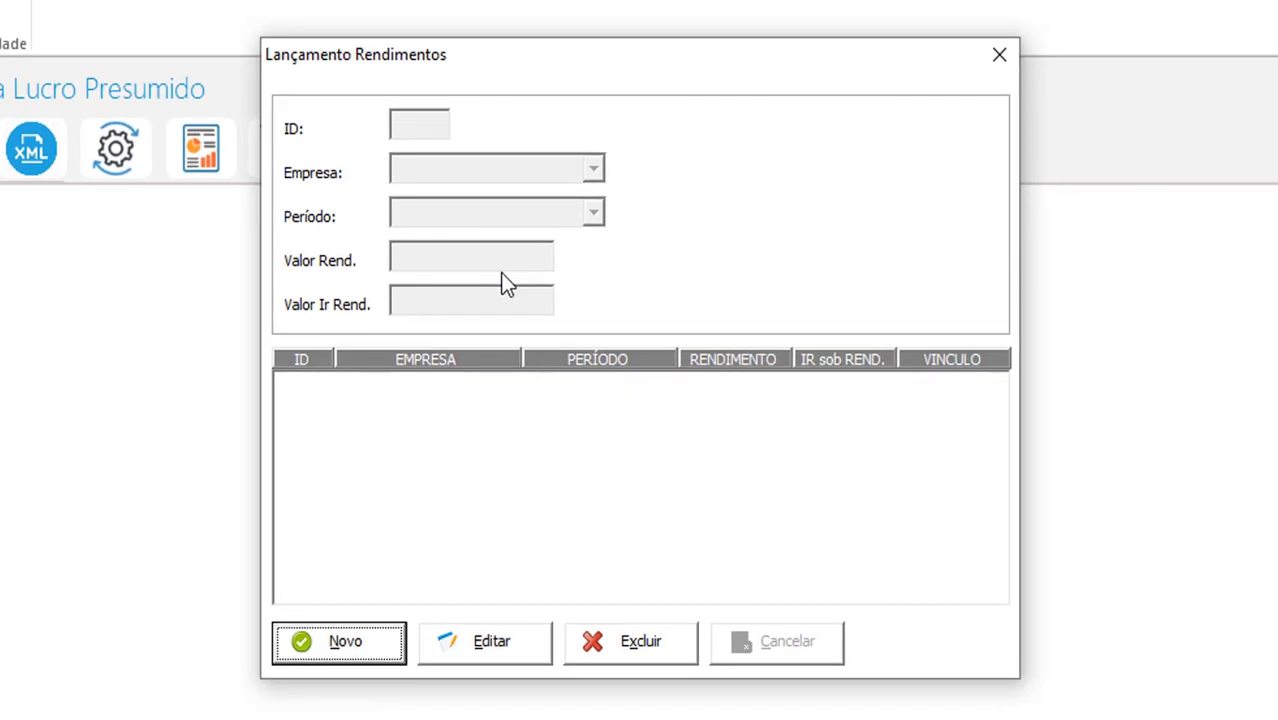
click(380, 645)
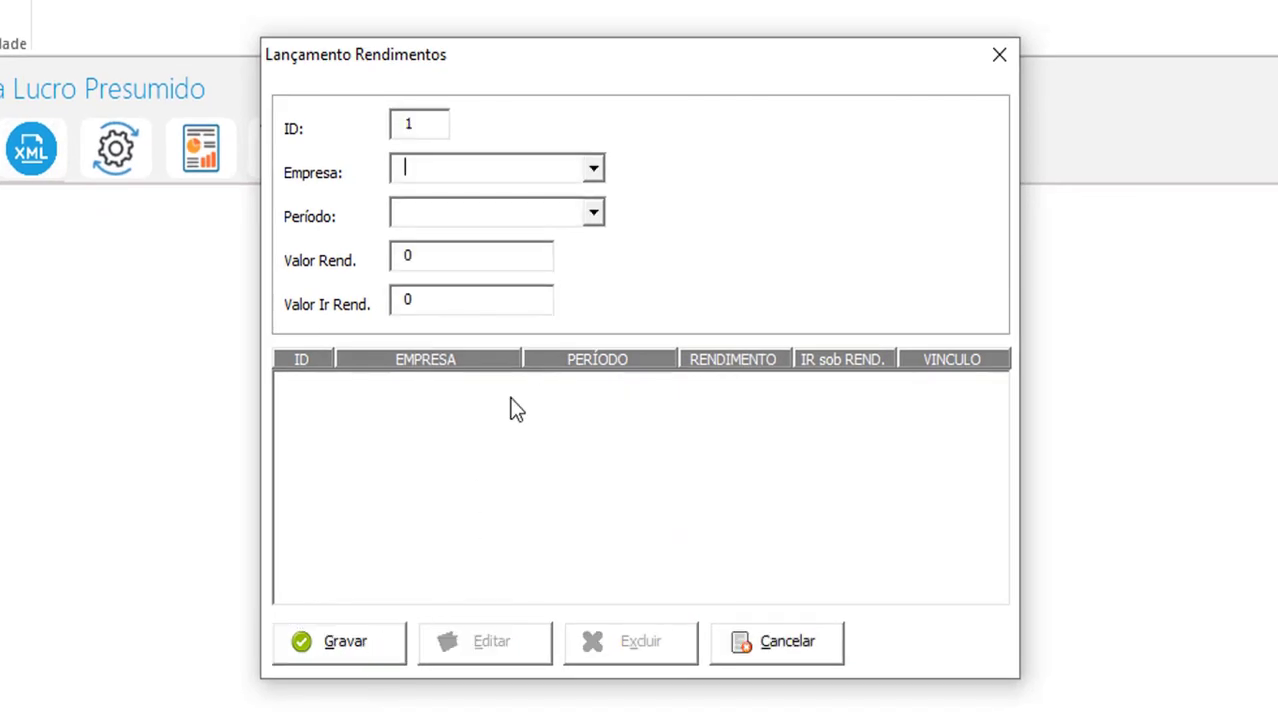
click(580, 172)
click(578, 194)
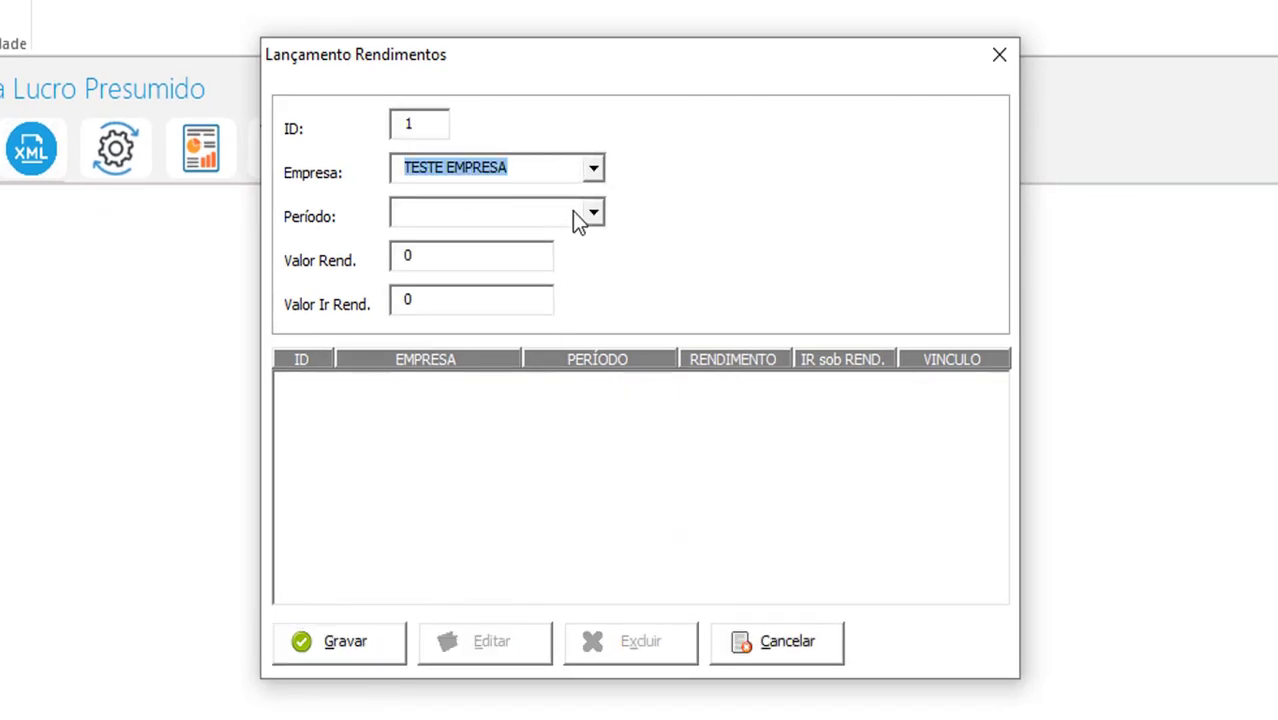
click(580, 218)
click(551, 366)
key(Tab)
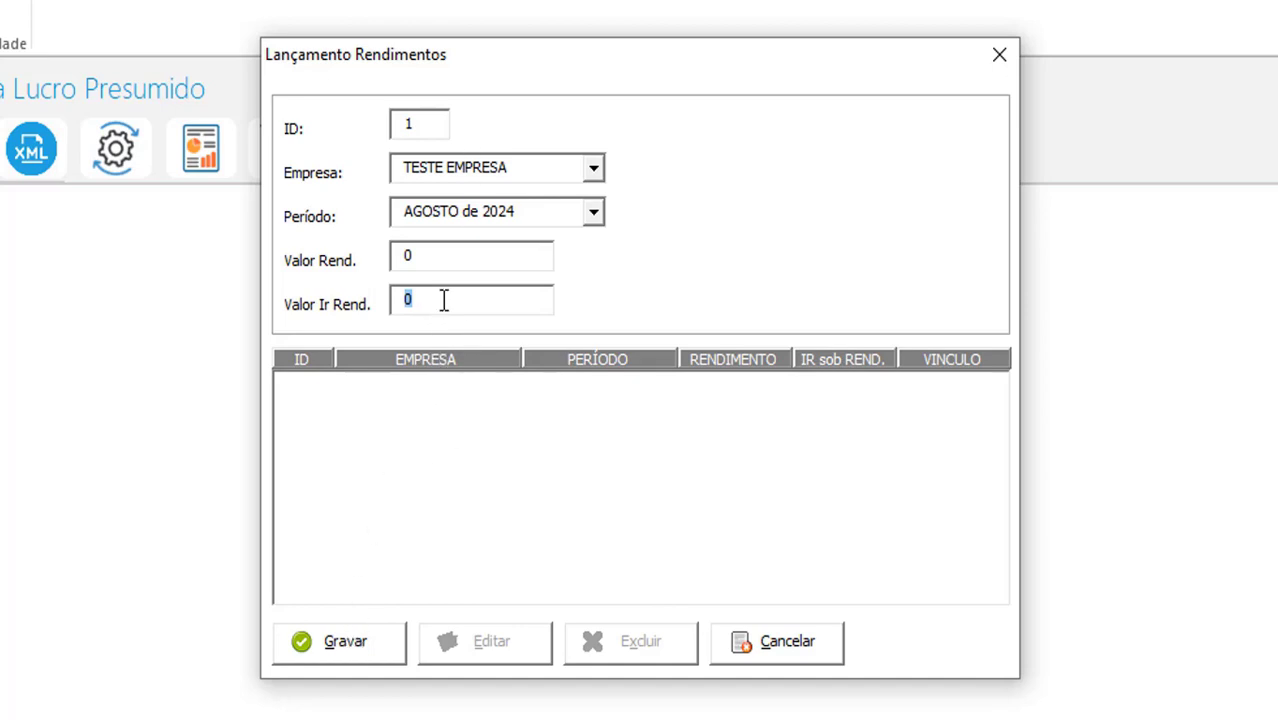
click(433, 300)
click(1001, 66)
click(140, 158)
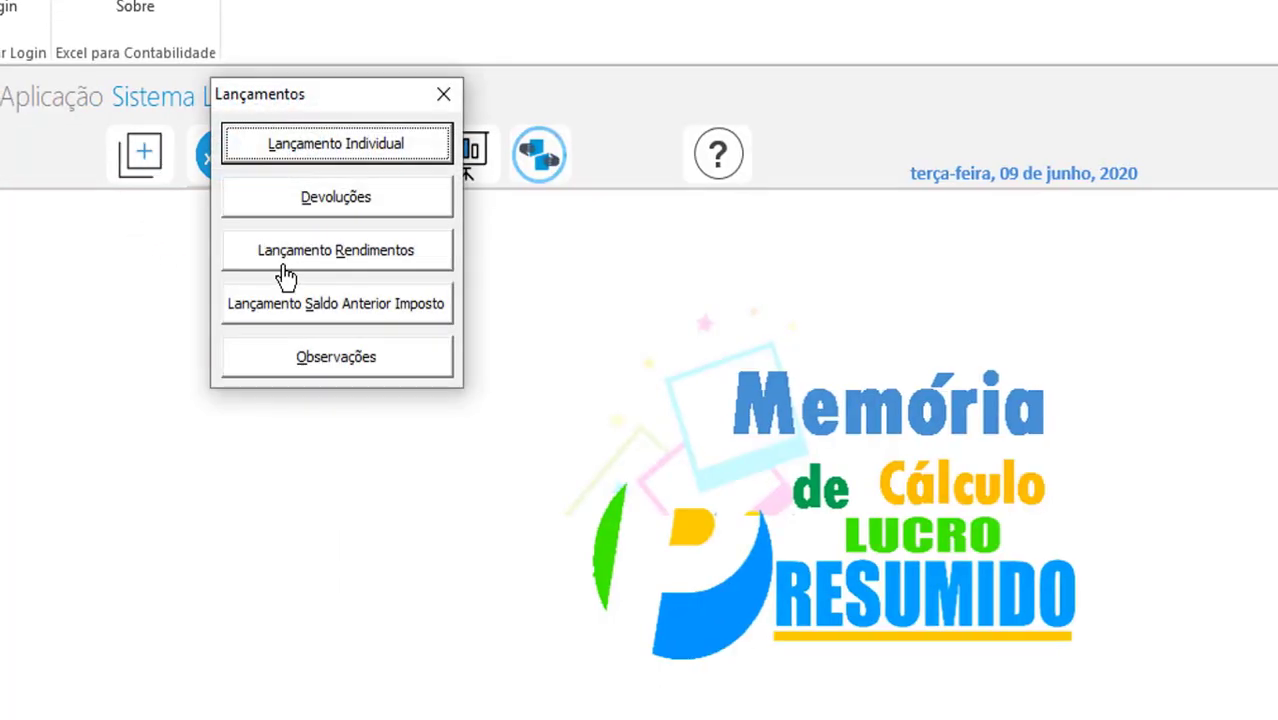
Save a prior-balance tax entry of 6 for PIS in JUNHO de 2020
click(378, 316)
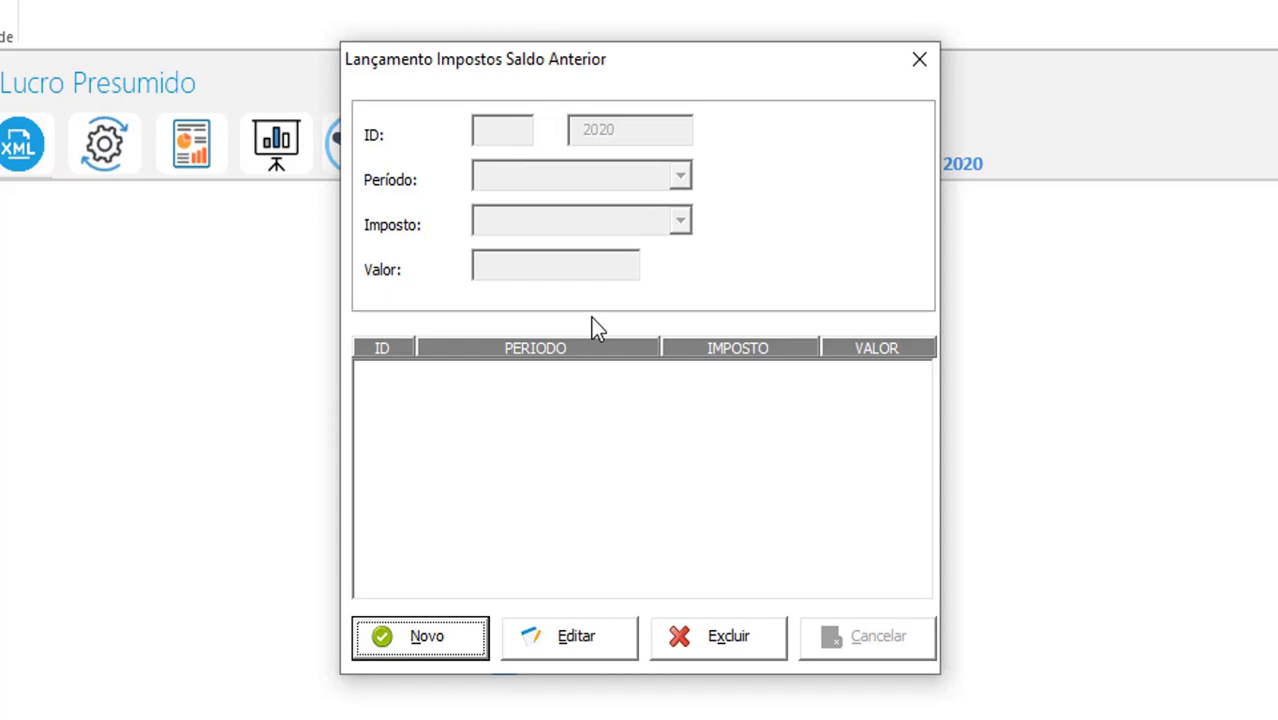
click(445, 648)
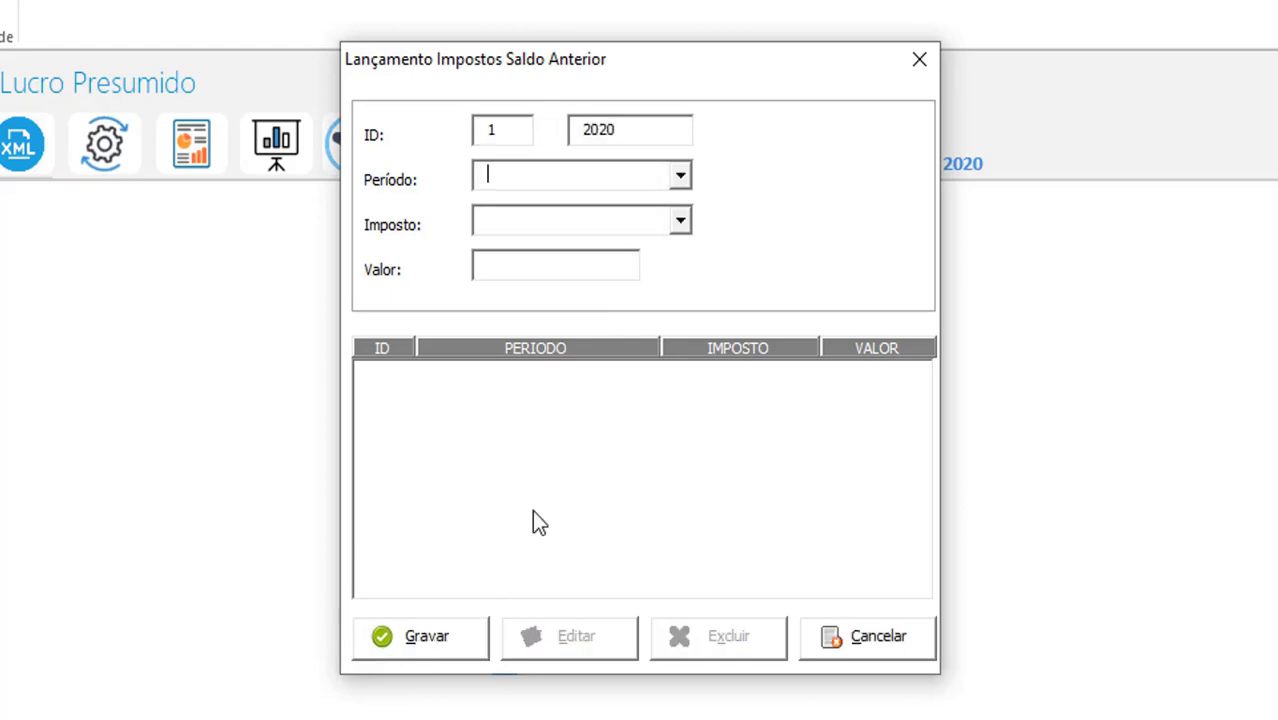
click(628, 187)
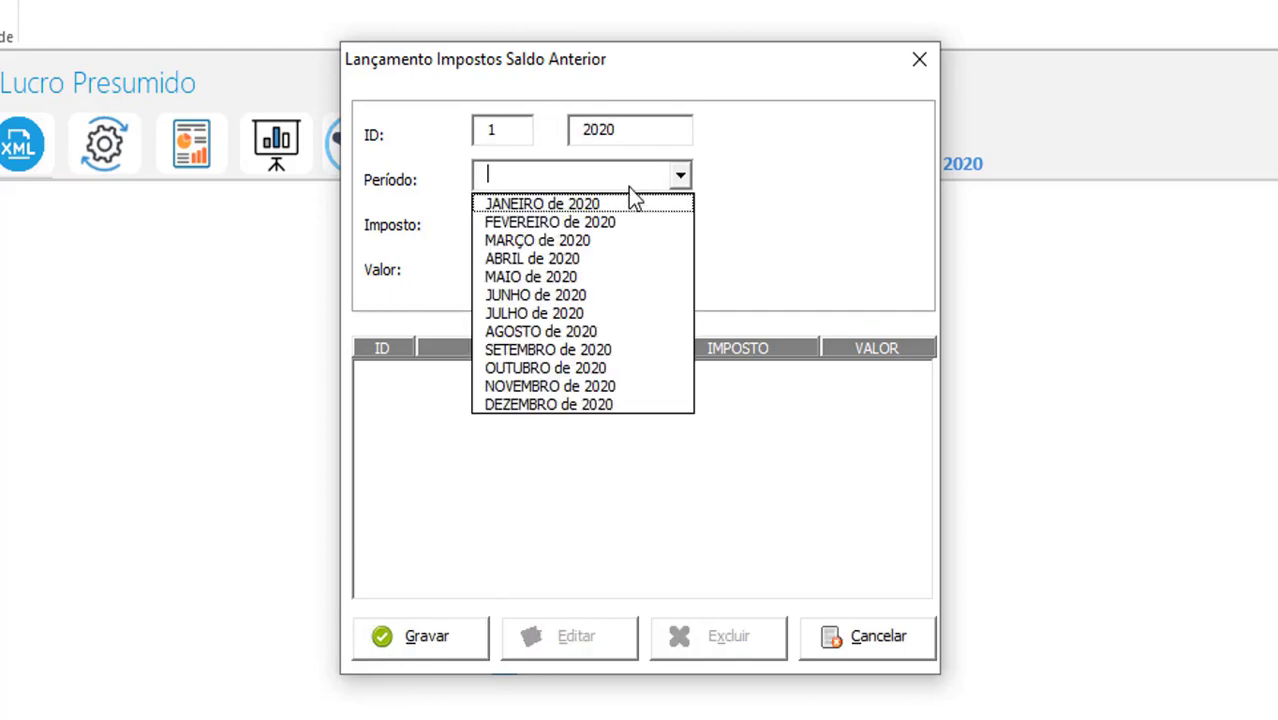
click(592, 297)
click(560, 222)
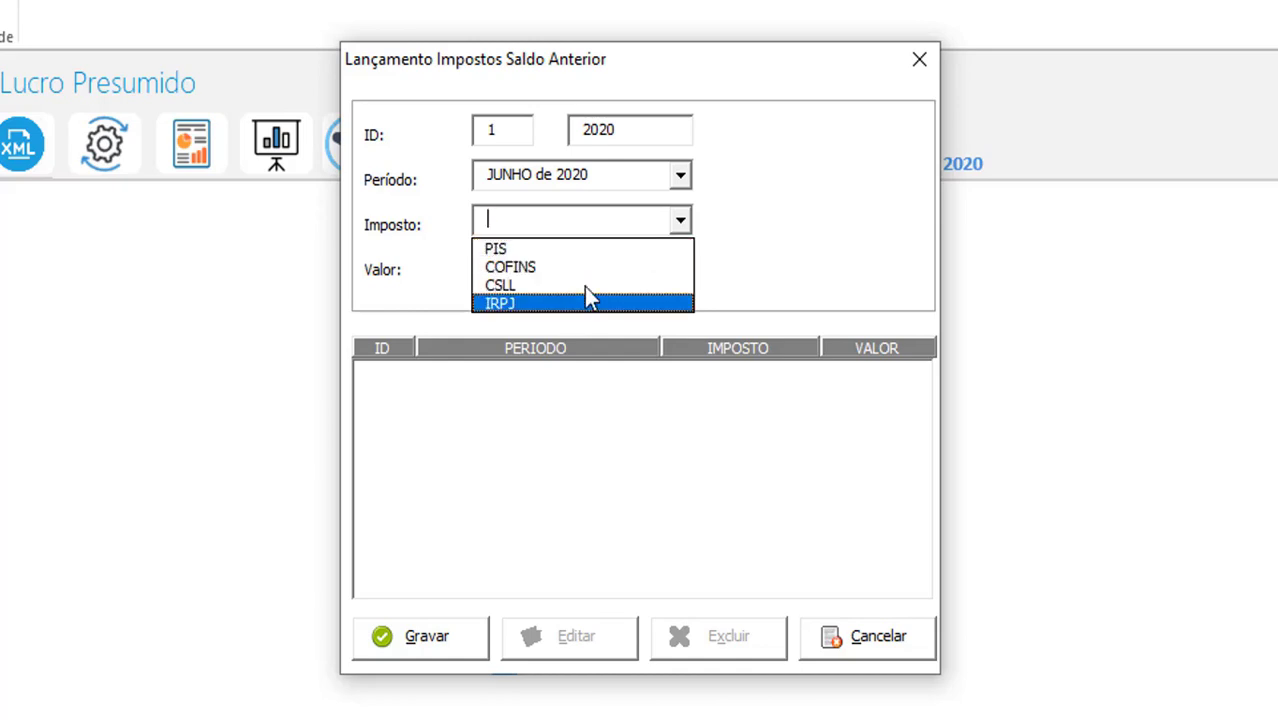
click(584, 249)
click(561, 266)
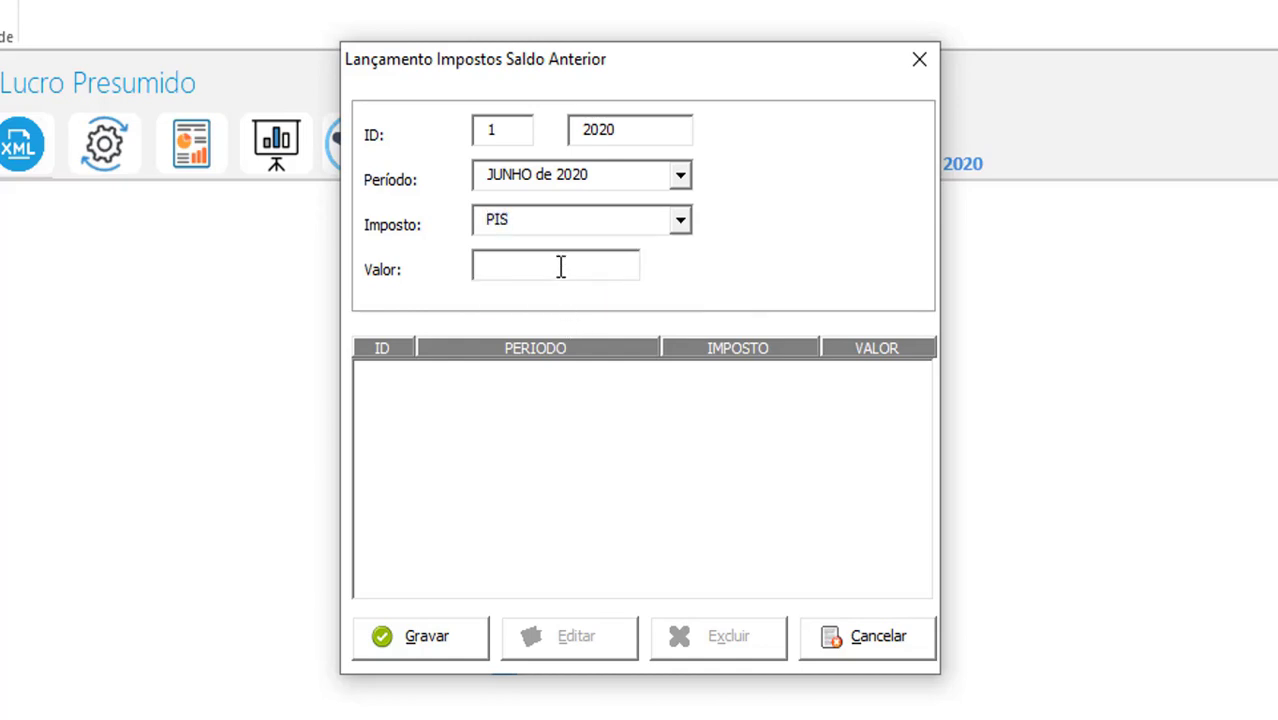
text(6)
click(440, 645)
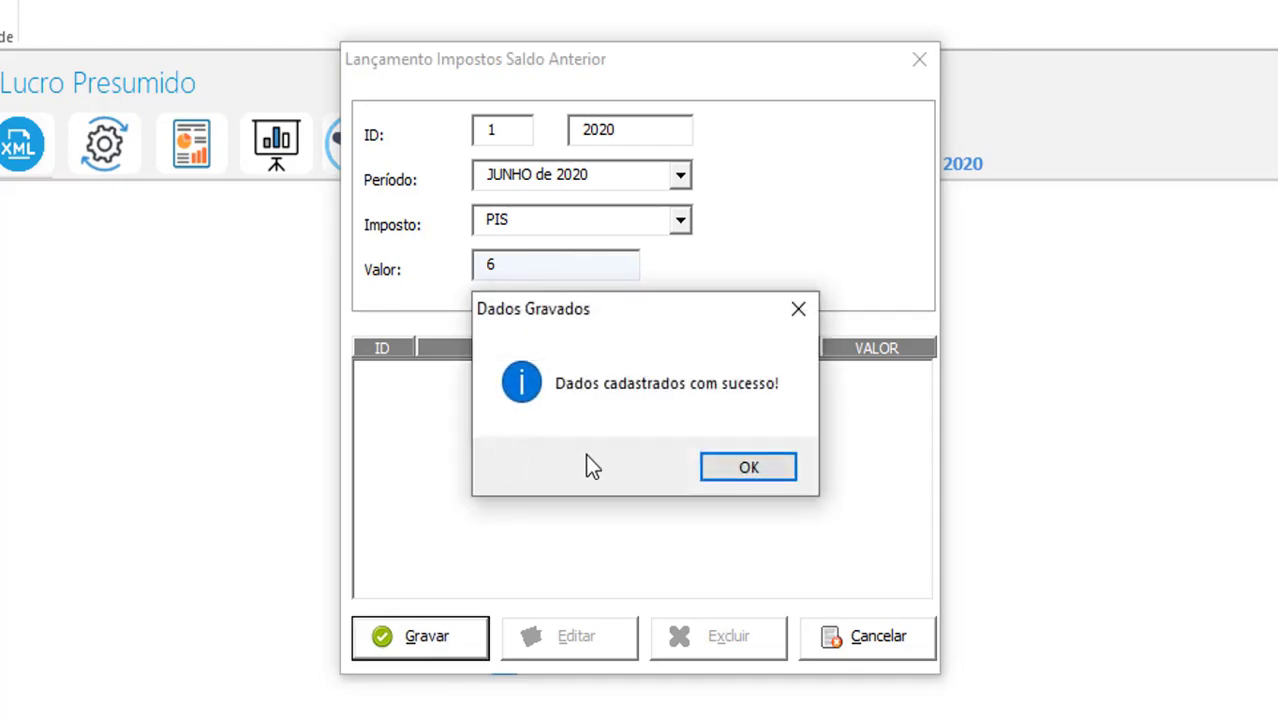
click(737, 465)
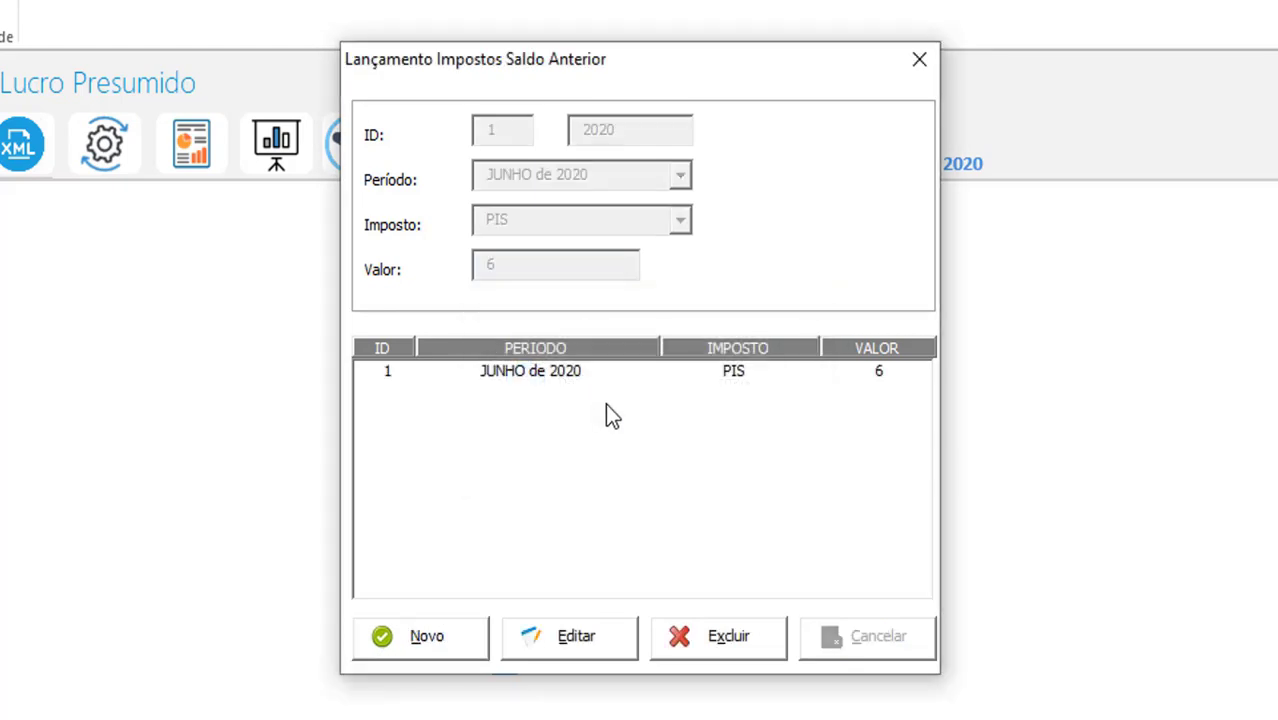
Delete the JUNHO de 2020 PIS prior-balance entry and close the form
click(539, 379)
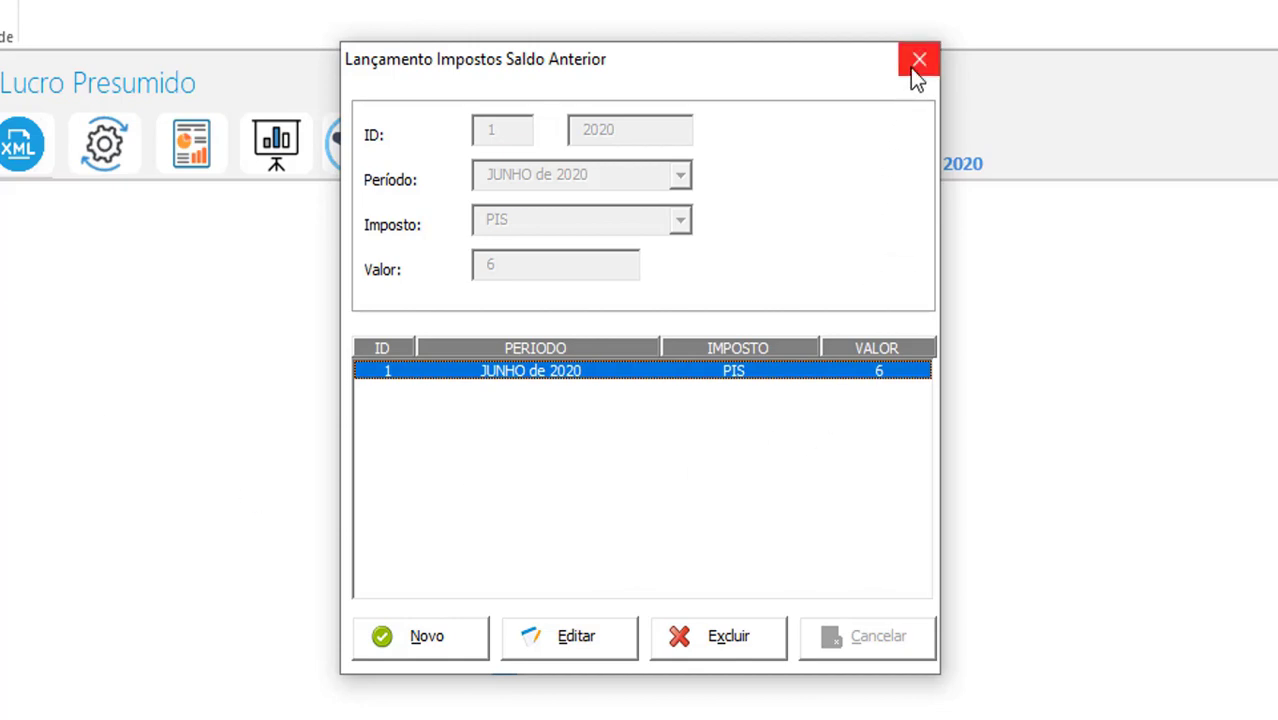
click(705, 642)
click(705, 470)
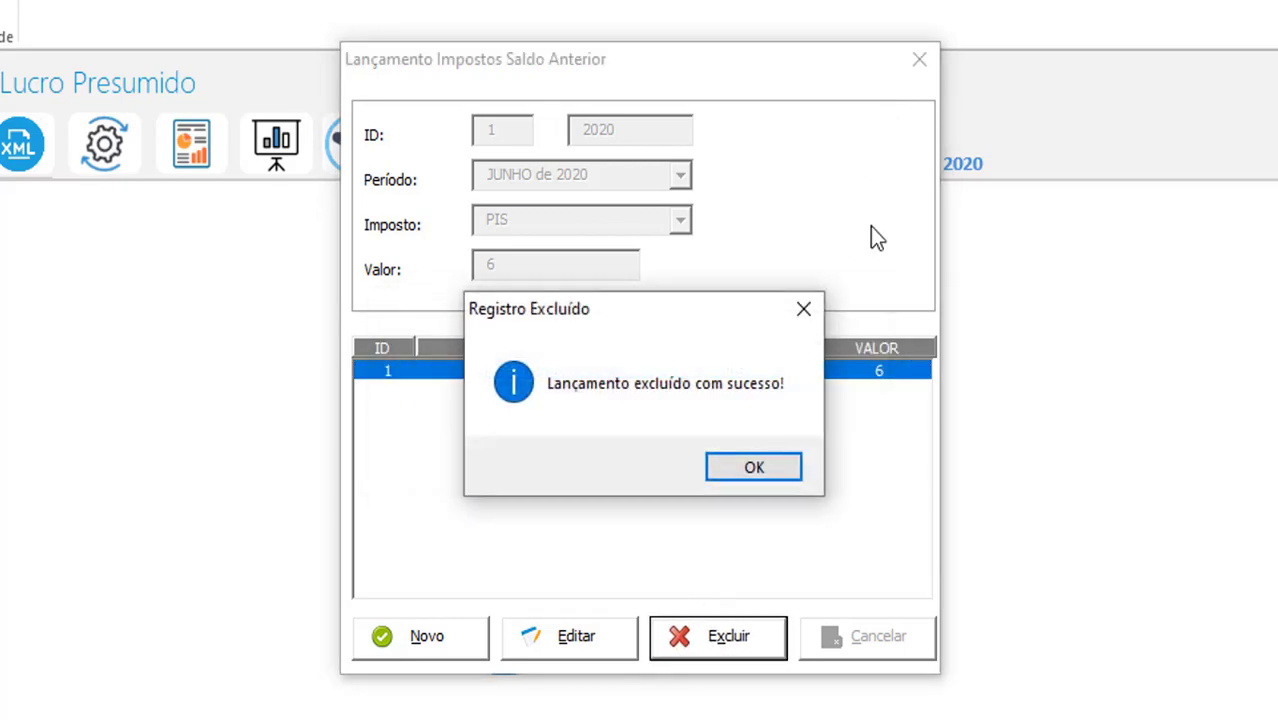
click(754, 467)
click(919, 59)
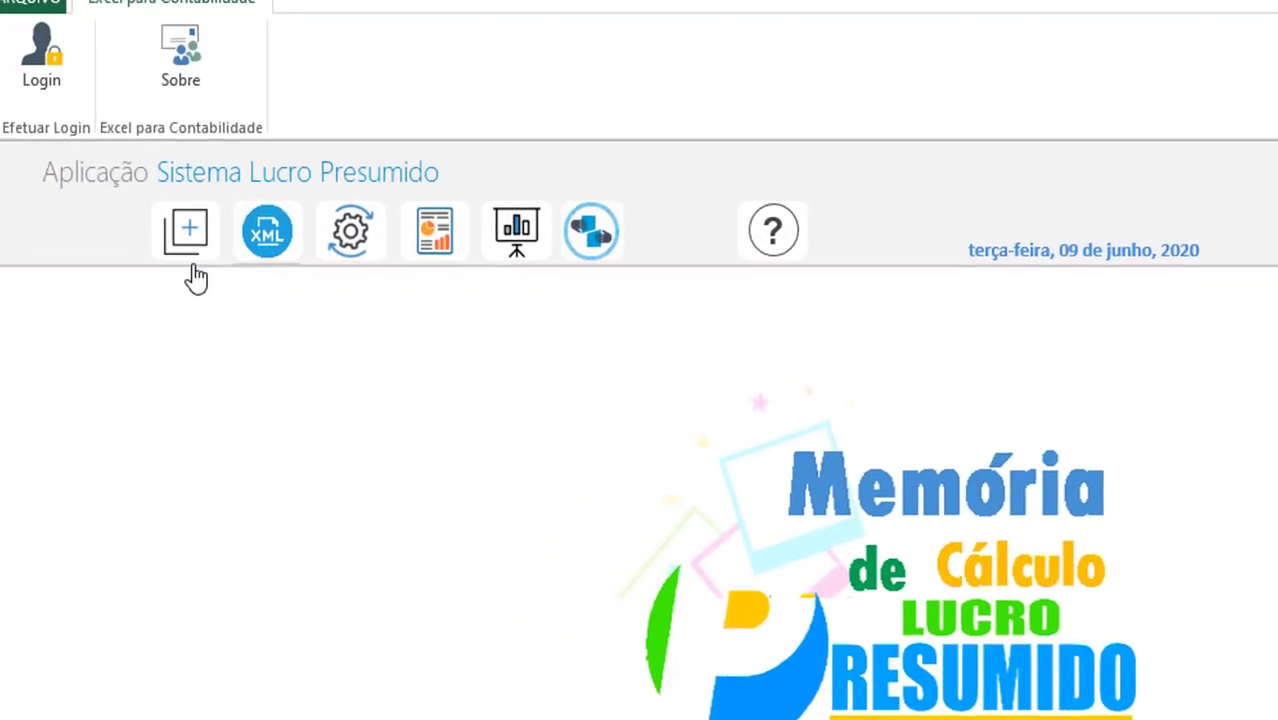
Start a new observation for partner TESTE SÓCIO in period JUNHO de 2020
click(197, 240)
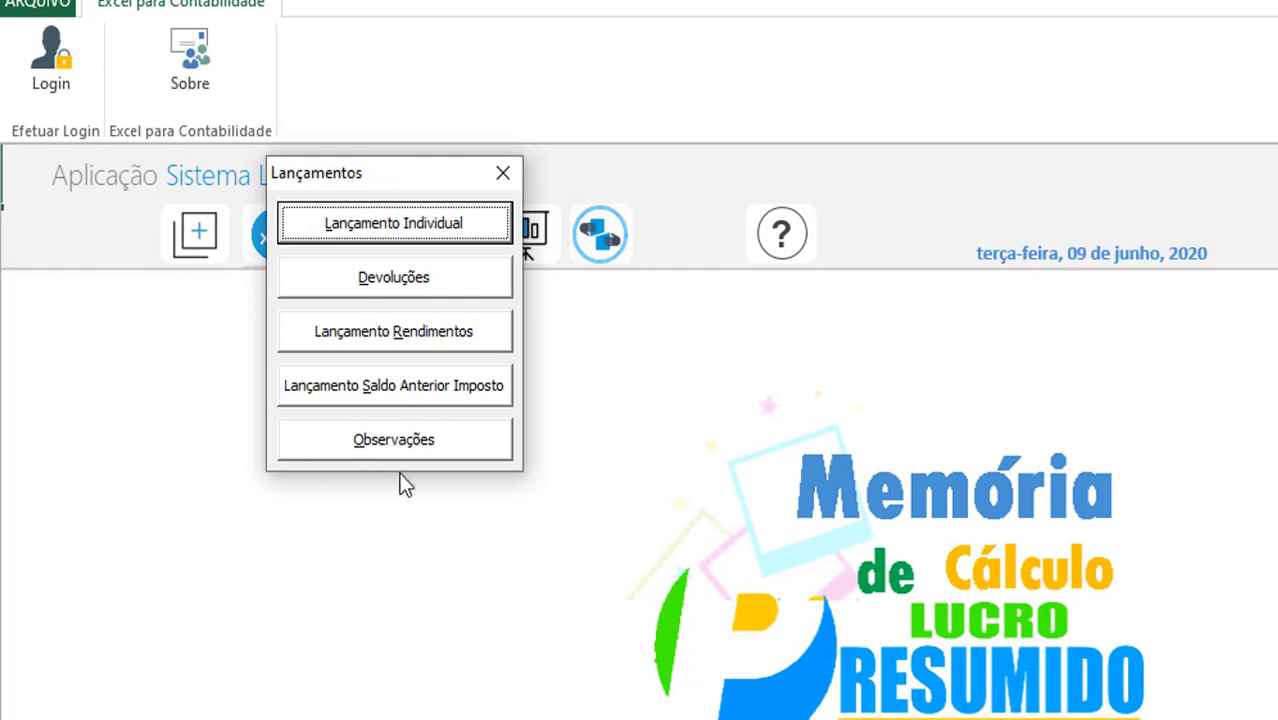
click(404, 445)
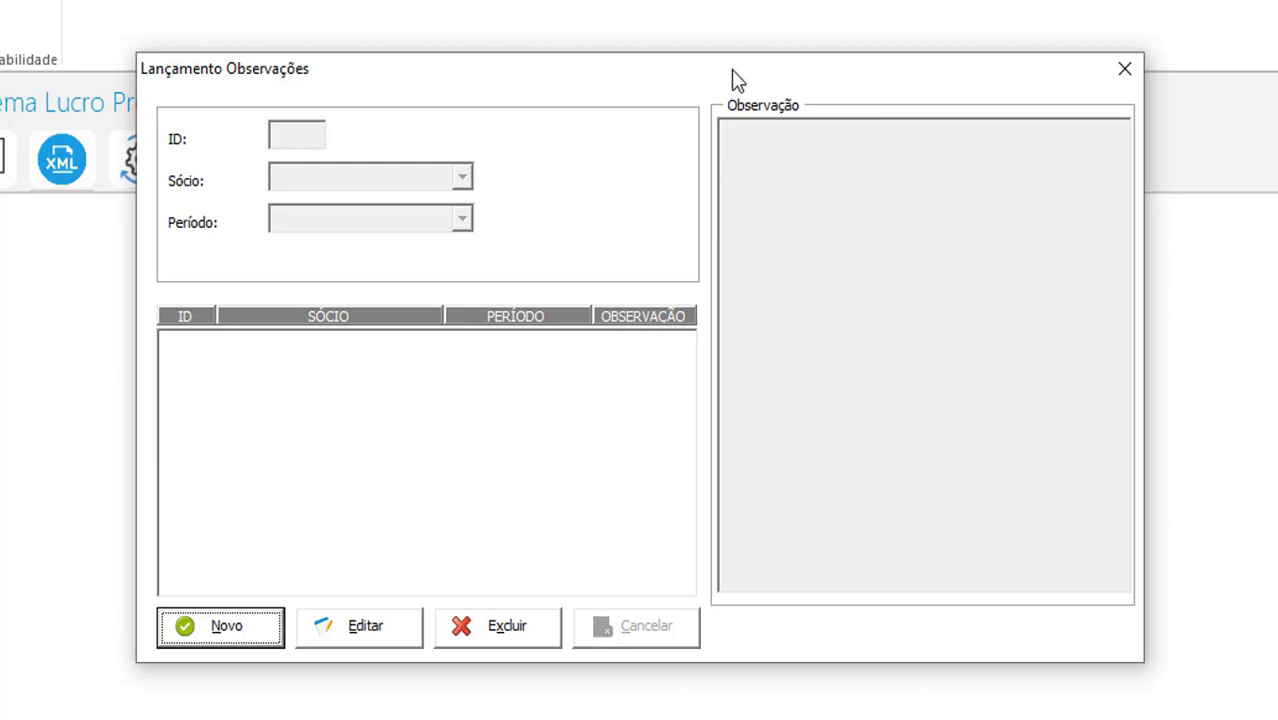
drag(731, 69, 745, 41)
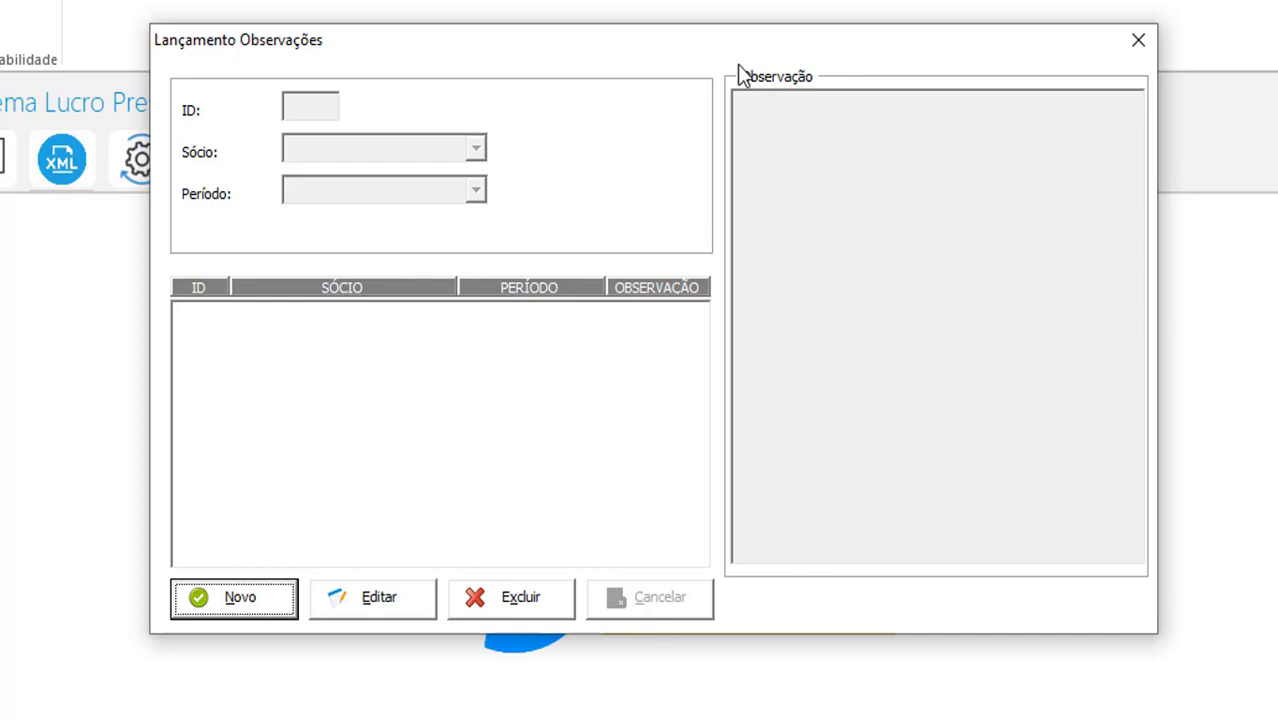
drag(739, 51, 869, 24)
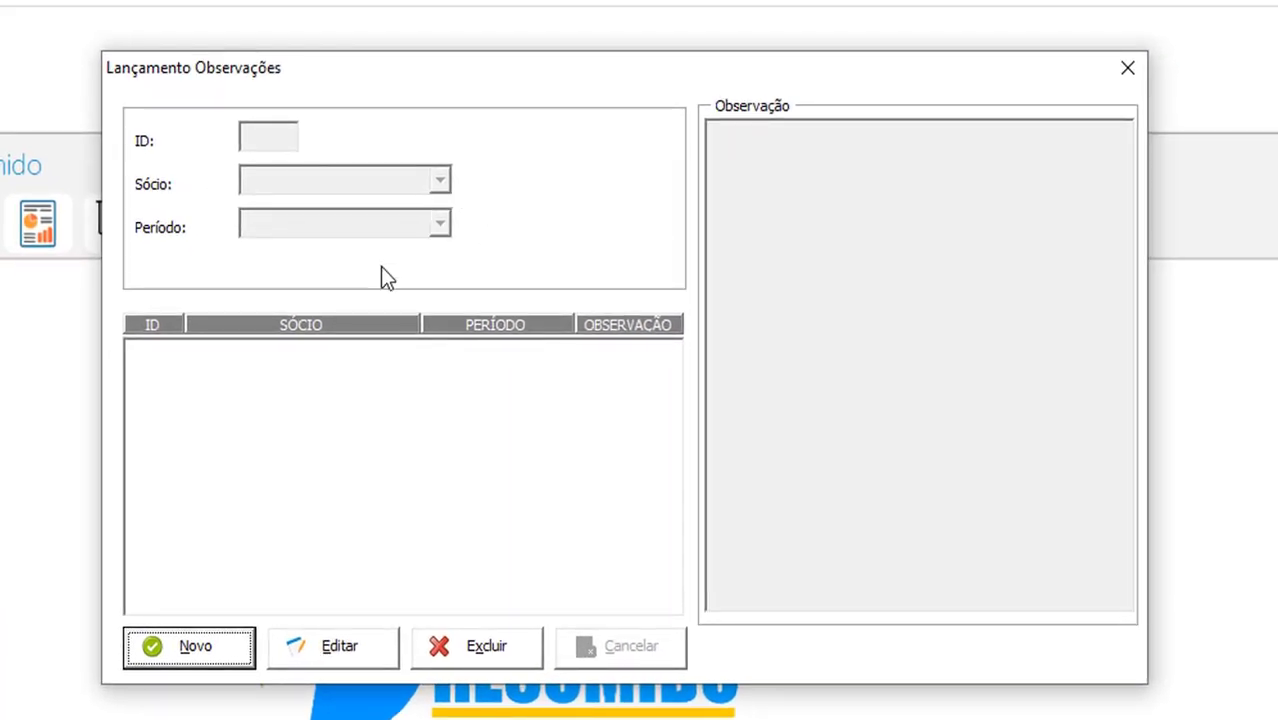
click(194, 648)
click(348, 186)
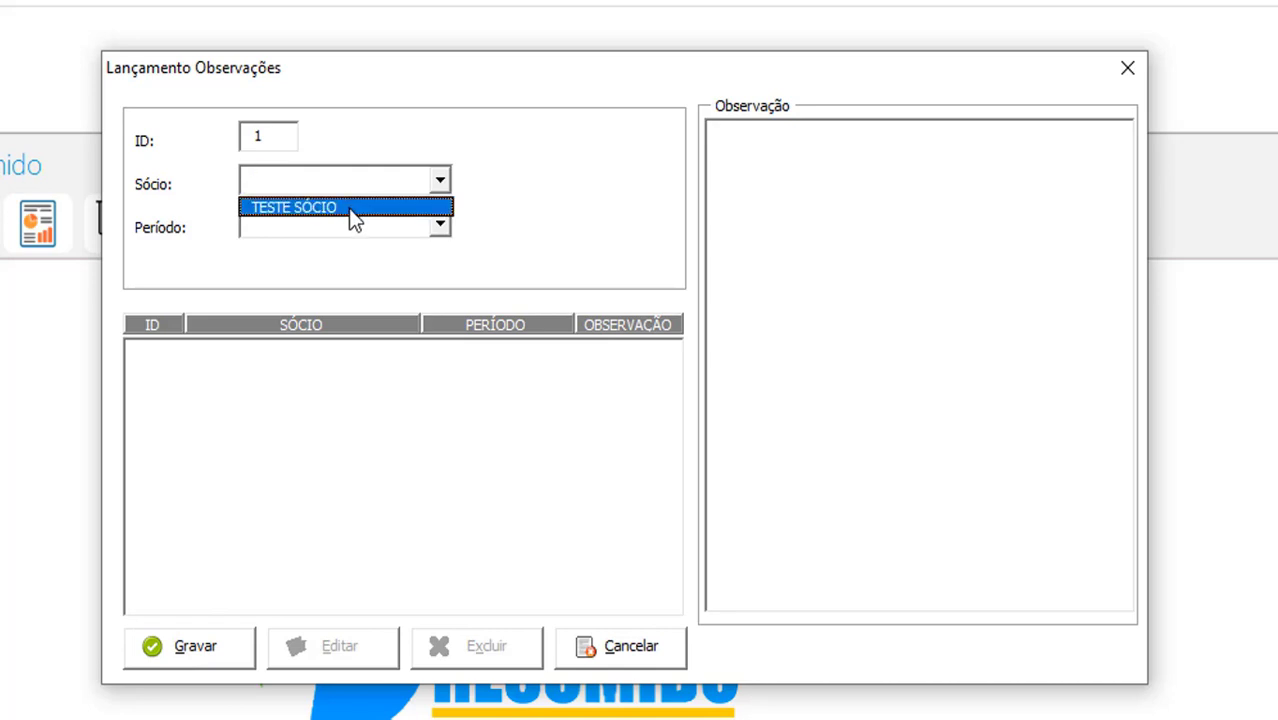
click(349, 208)
click(351, 227)
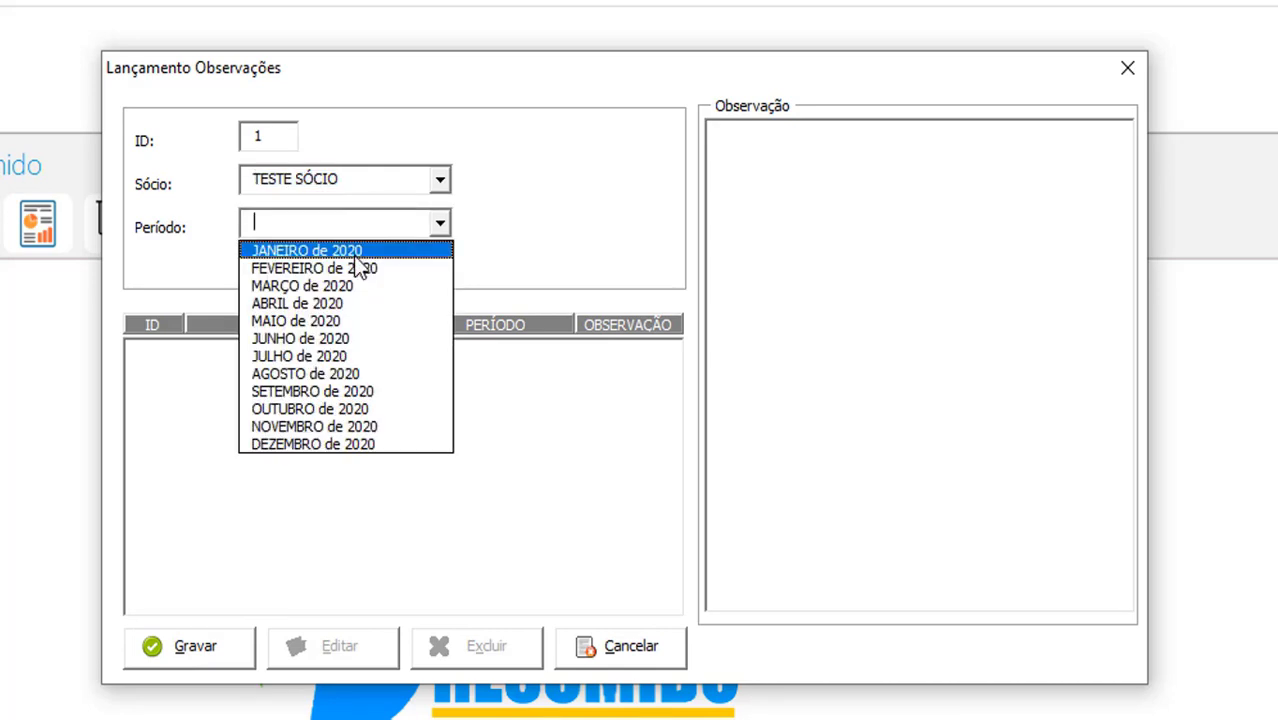
click(356, 337)
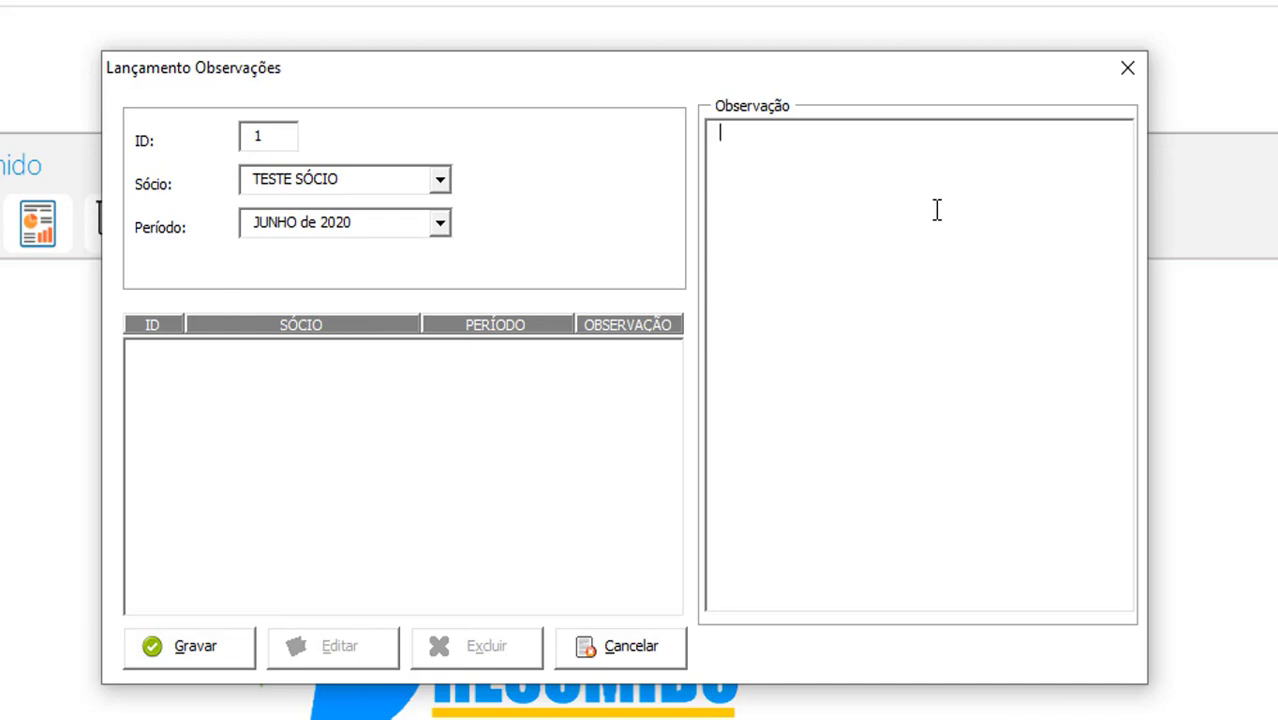
Save the observation "NA HORA DO FECHAMENTO OBSERVAR OS EXTRATOS." and close the entries window
text(NA HORA DO FECHAMENTO )
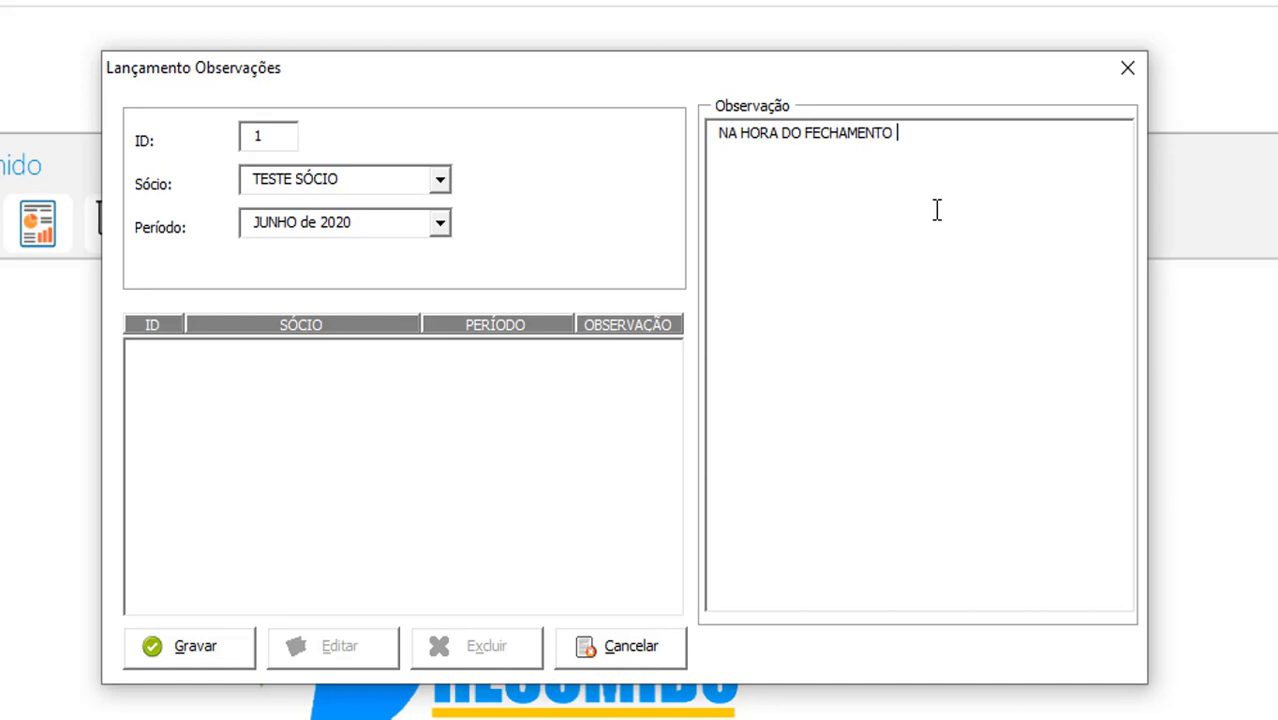
text(OBSERVAR)
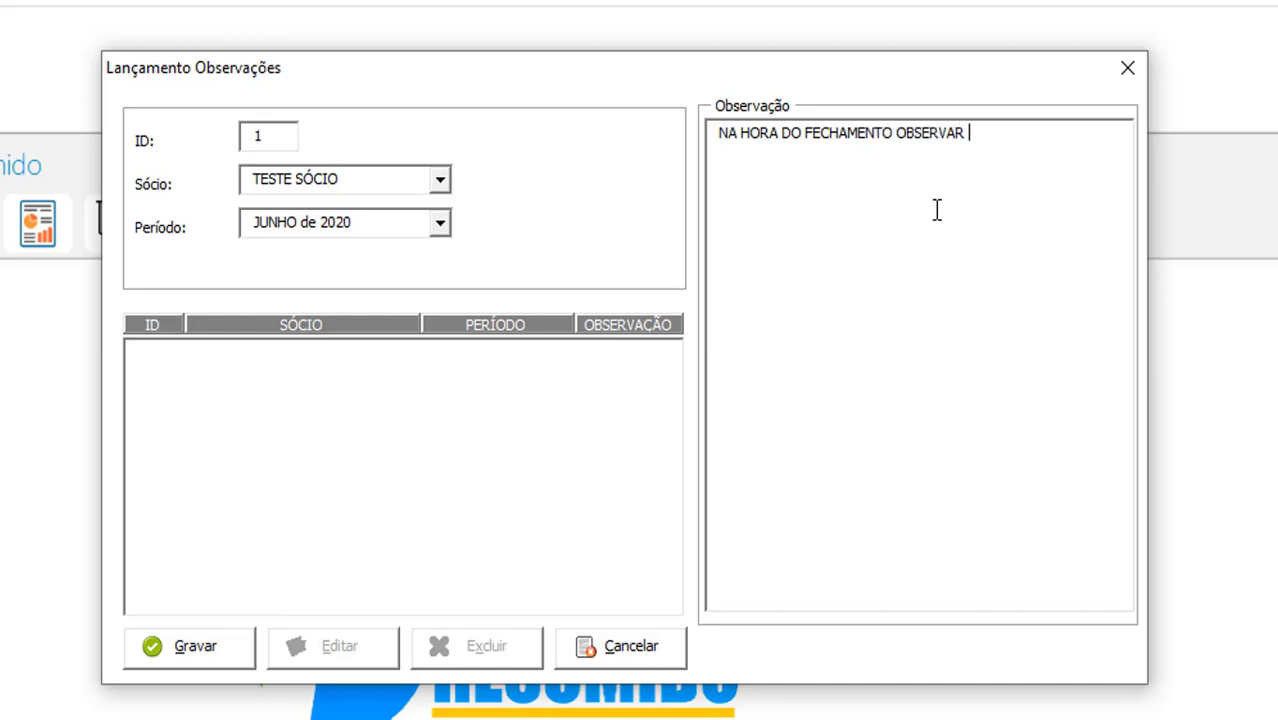
text( OS EXTRATOS)
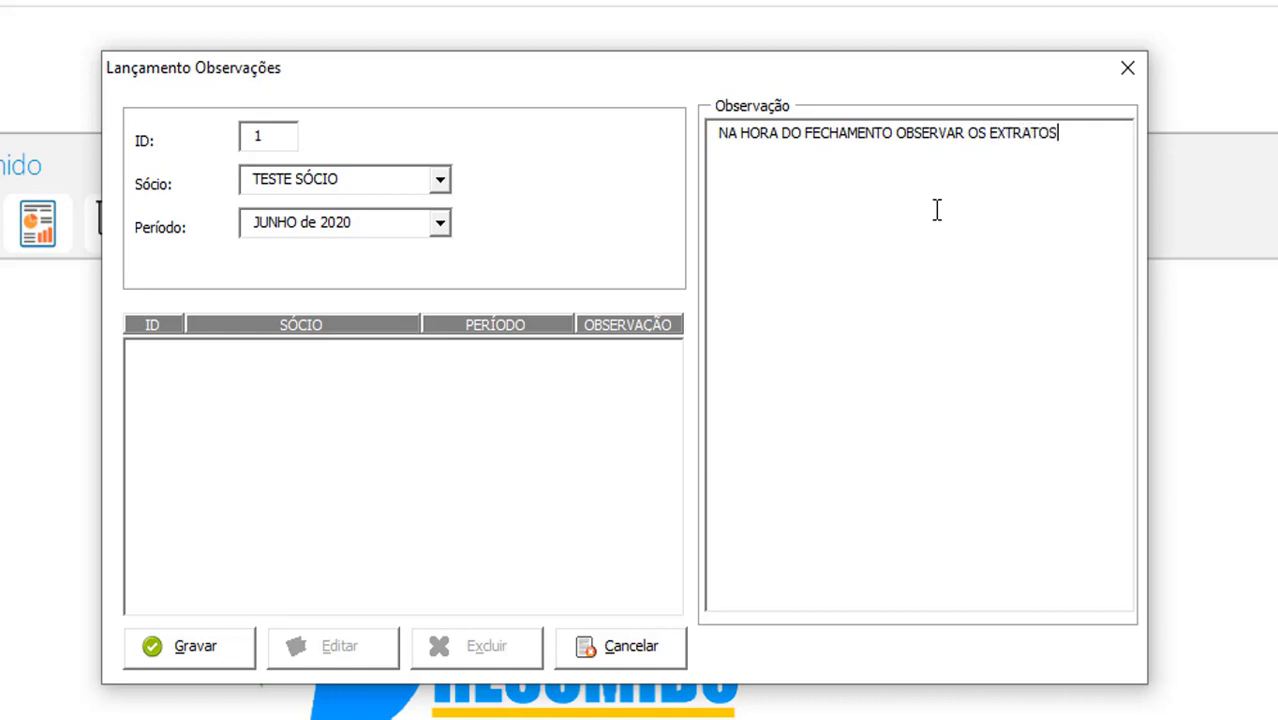
text(.)
drag(1070, 137, 709, 141)
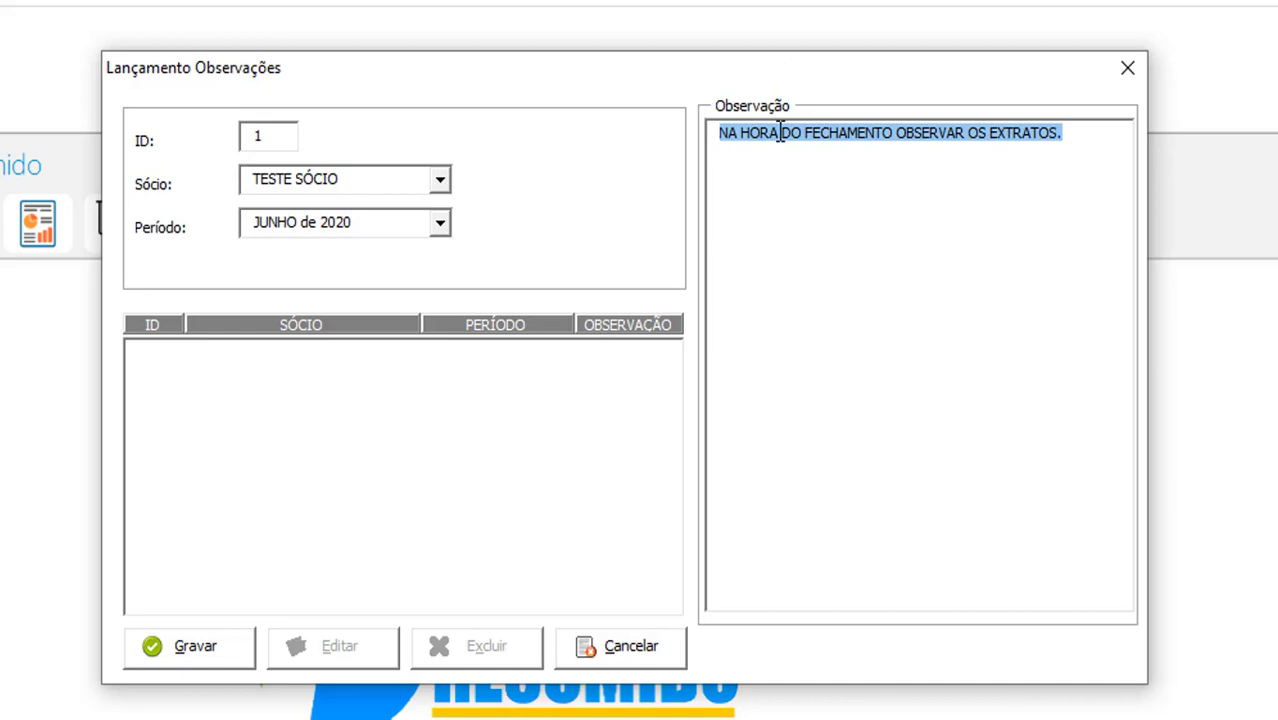
click(194, 650)
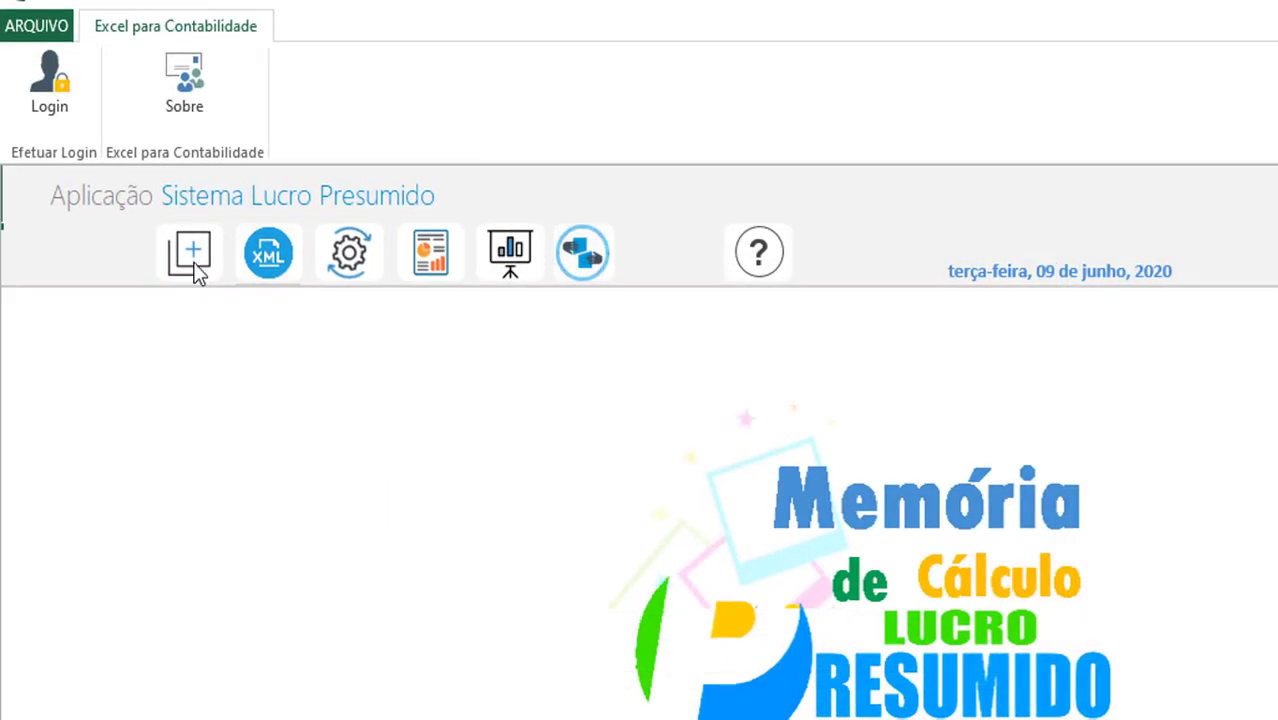
click(193, 265)
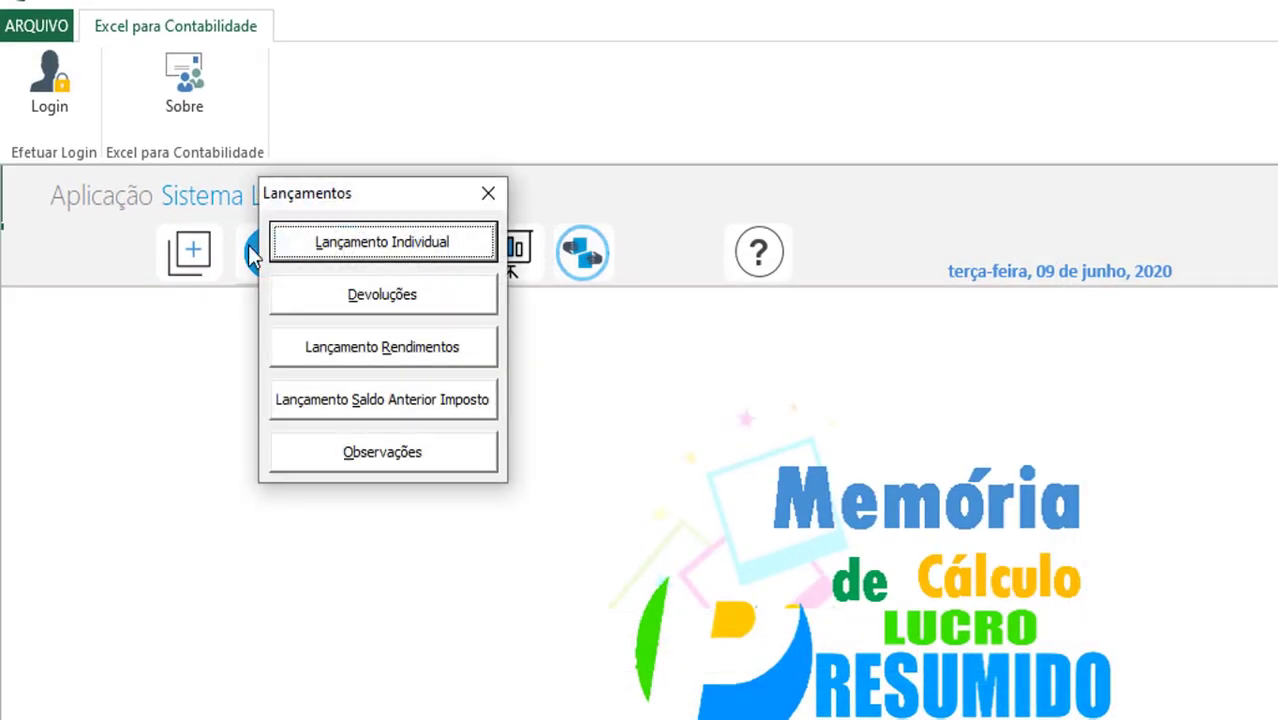
drag(301, 200, 276, 343)
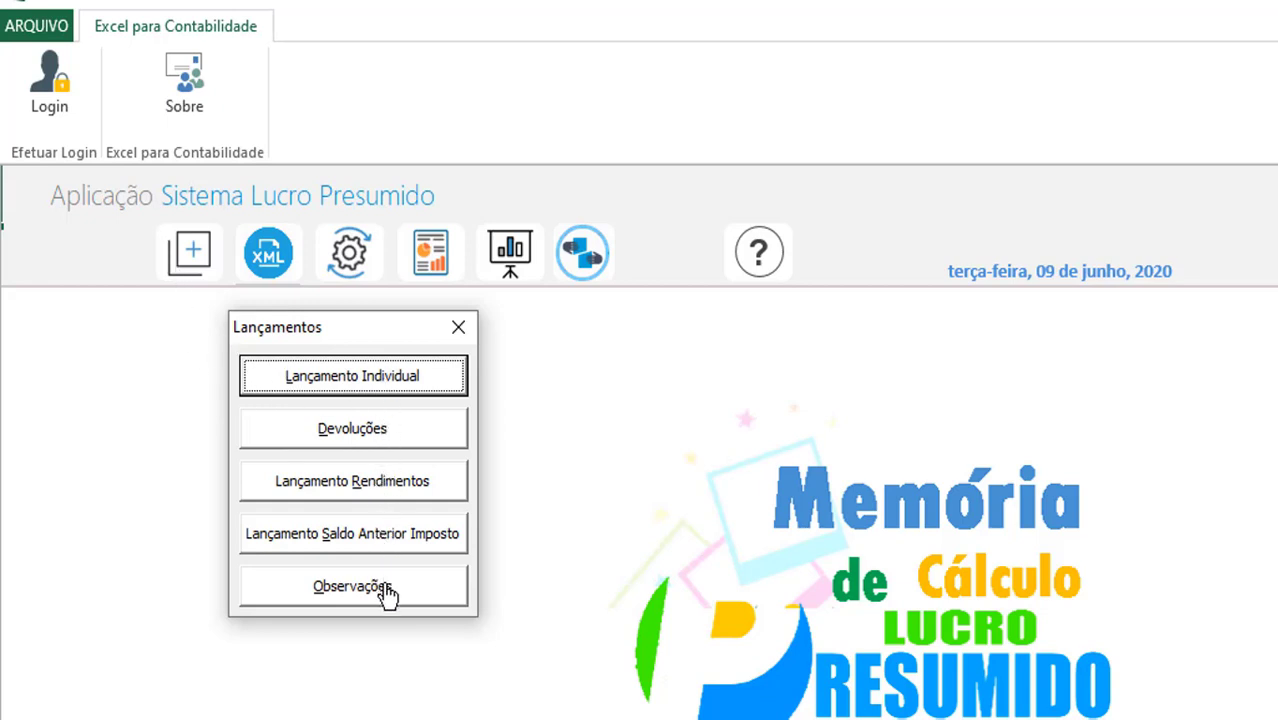
click(458, 329)
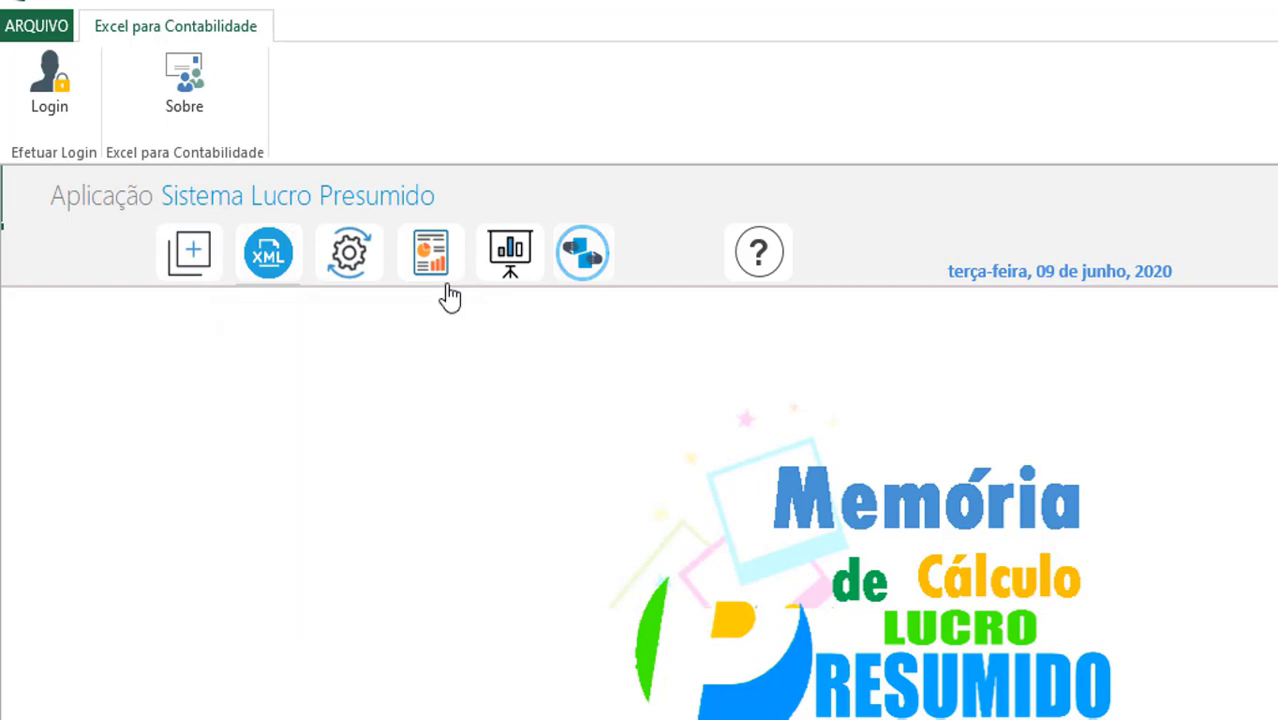
Launch the XML service-note import using the Cidadão Online layout
click(266, 272)
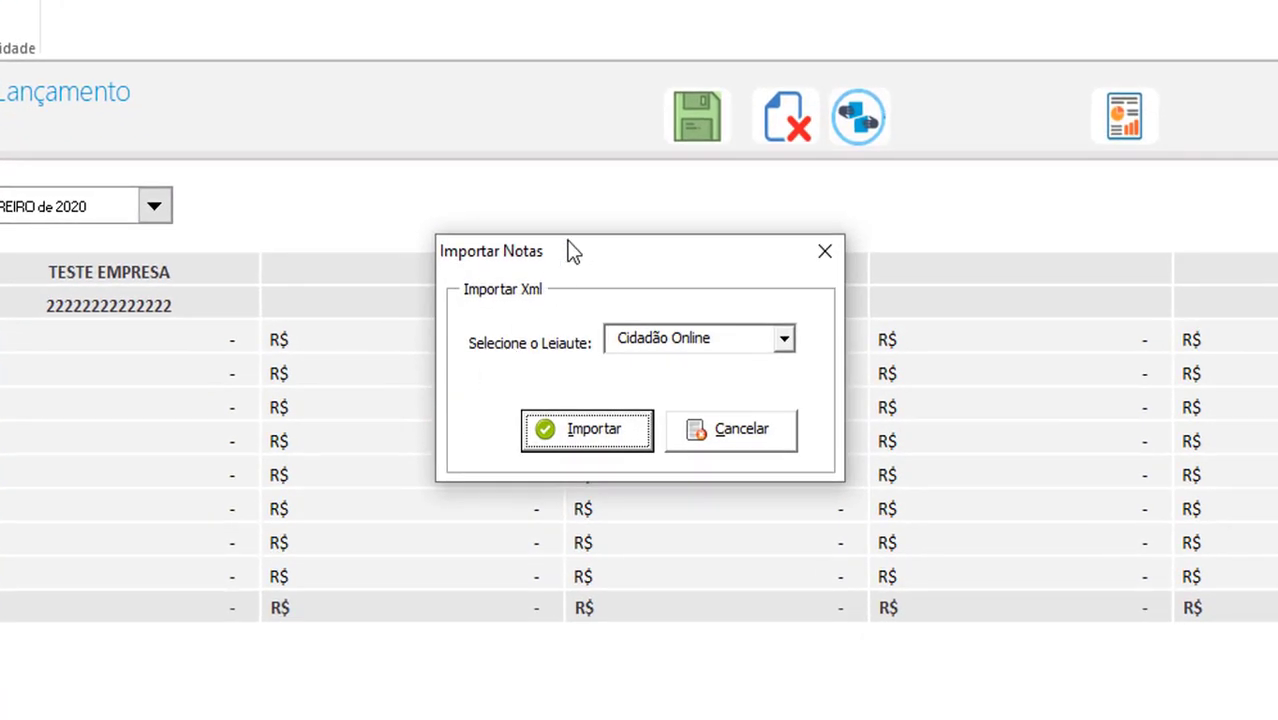
drag(572, 251, 505, 230)
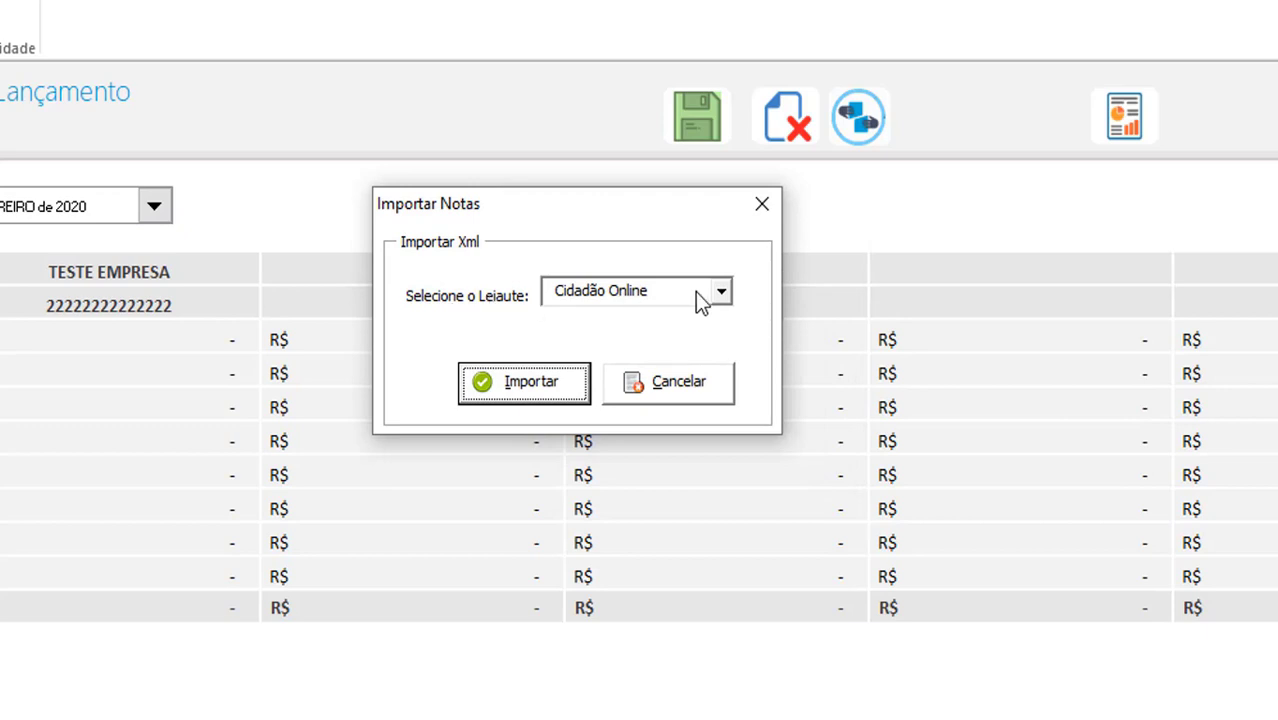
click(722, 292)
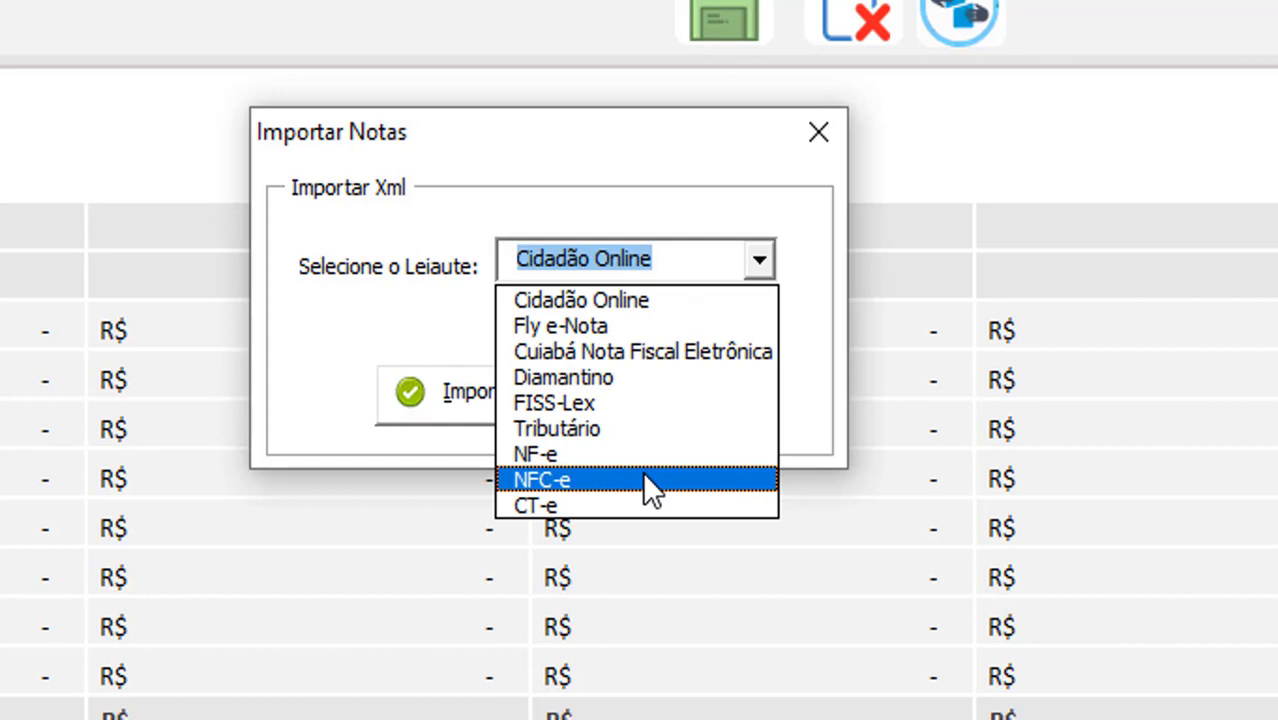
click(627, 309)
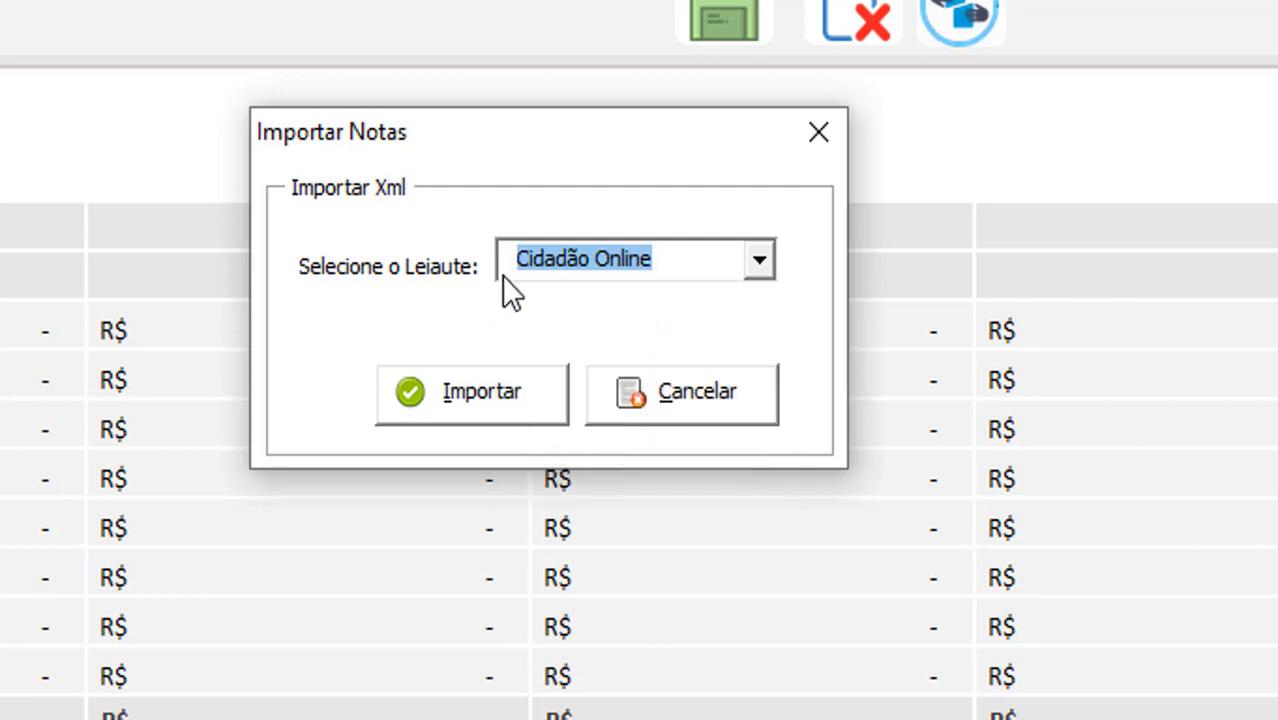
click(499, 395)
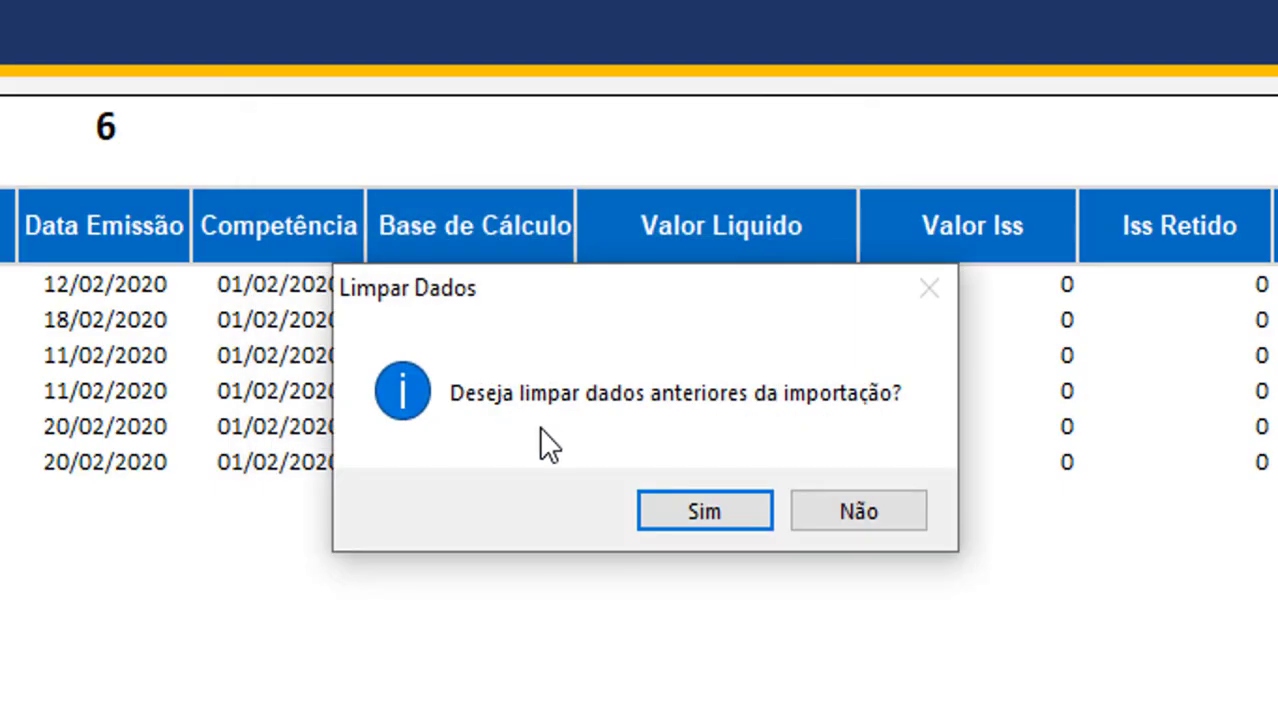
Confirm clearing the previously imported data and bring up the File Explorer windows
drag(575, 305, 520, 293)
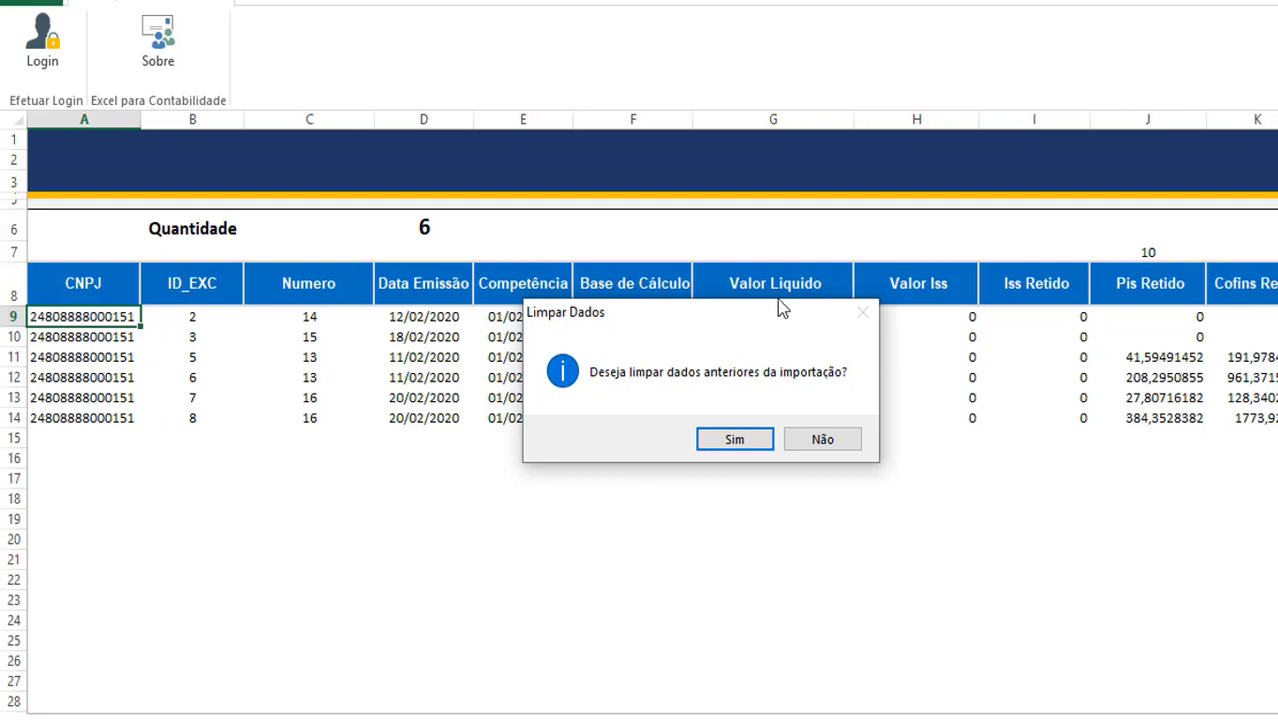
drag(778, 325, 790, 311)
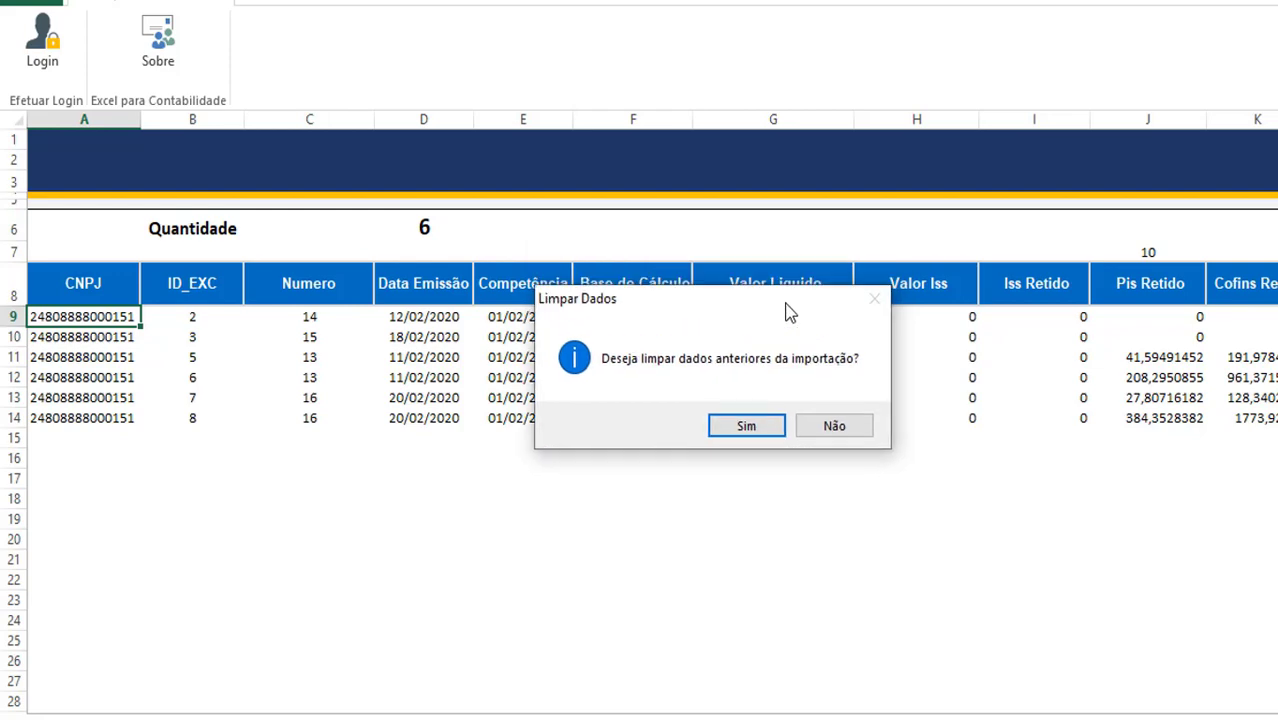
click(748, 426)
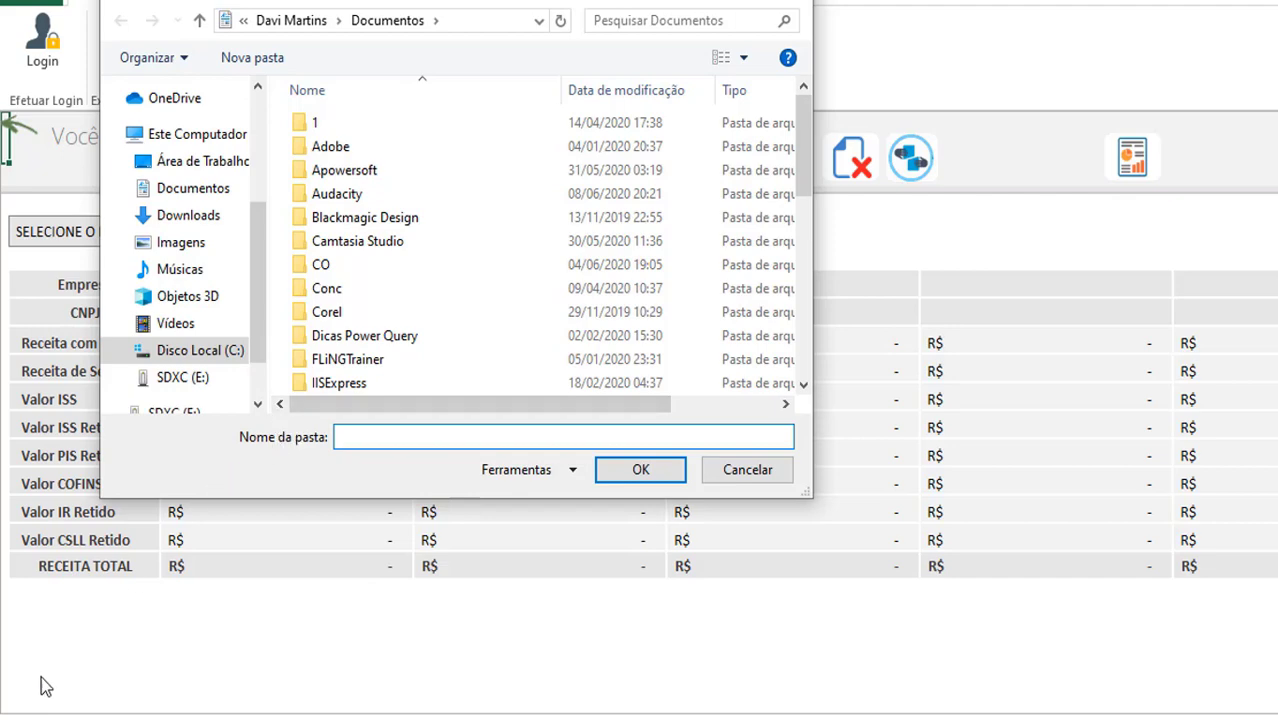
click(150, 718)
Open the Xml Exemplo folder under Lucro Presumido, copy its path, and return to Excel
click(133, 712)
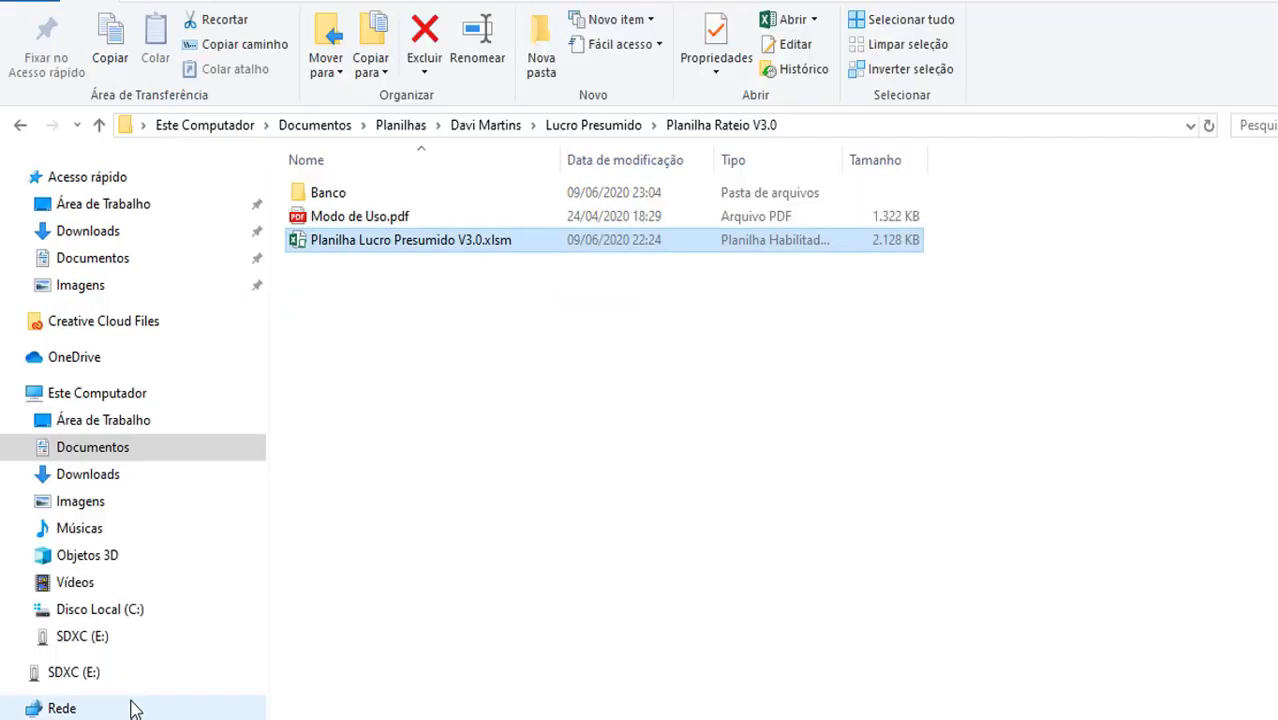
click(278, 714)
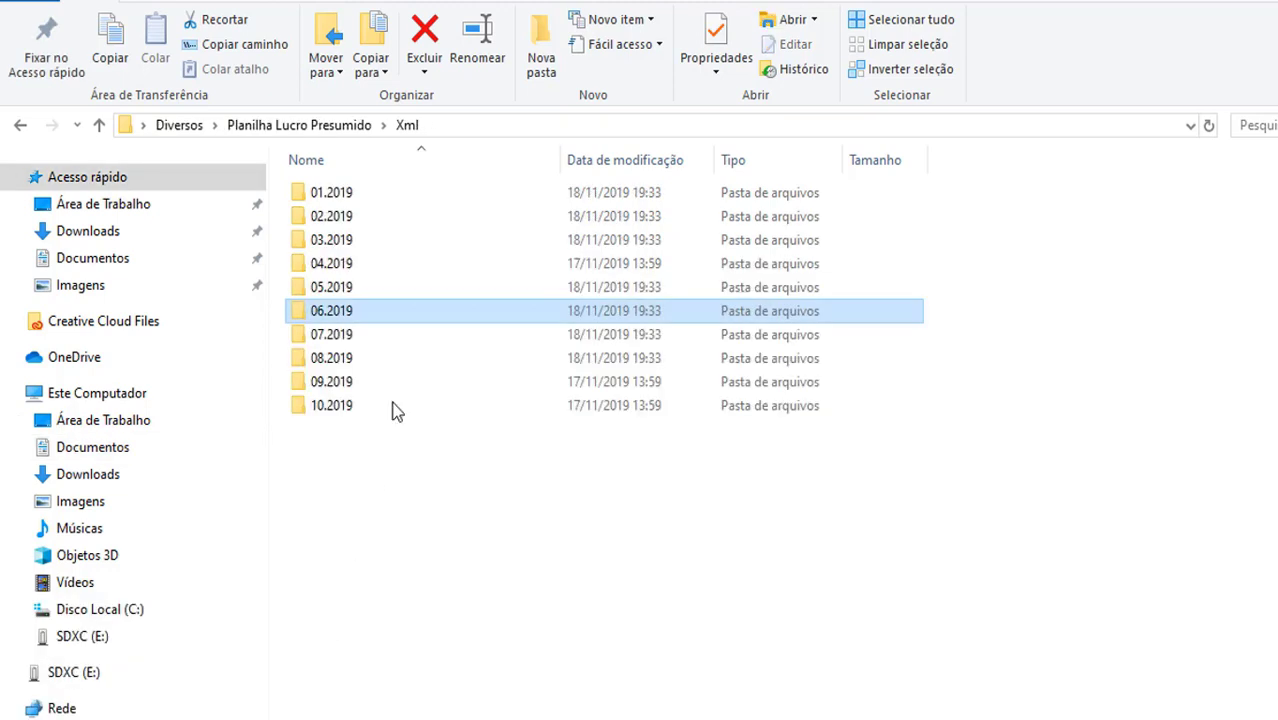
click(110, 707)
click(385, 244)
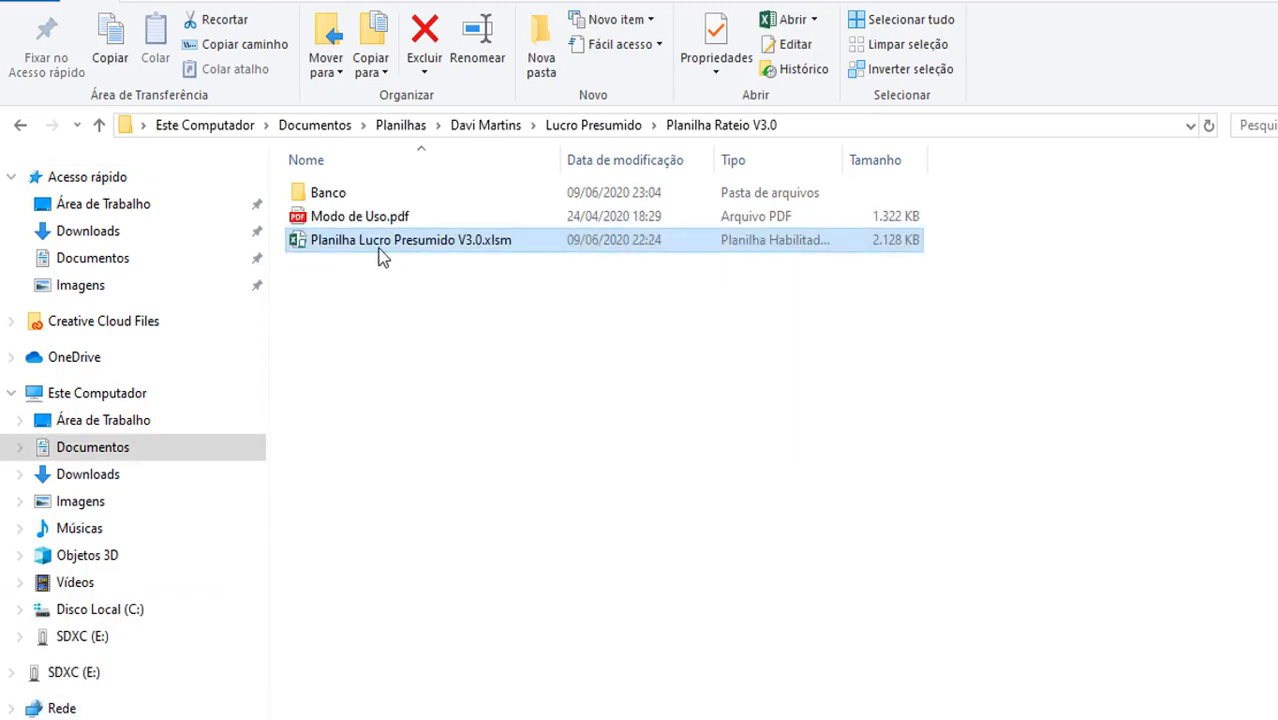
click(616, 129)
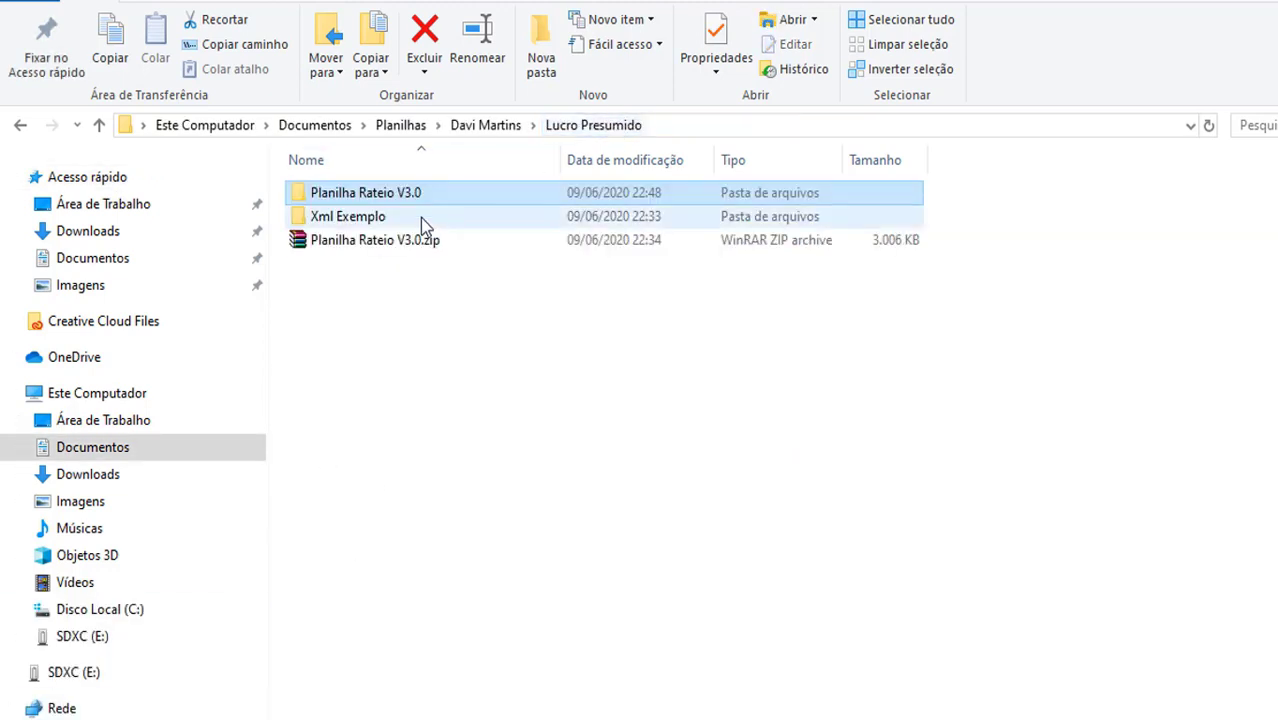
double_click(377, 218)
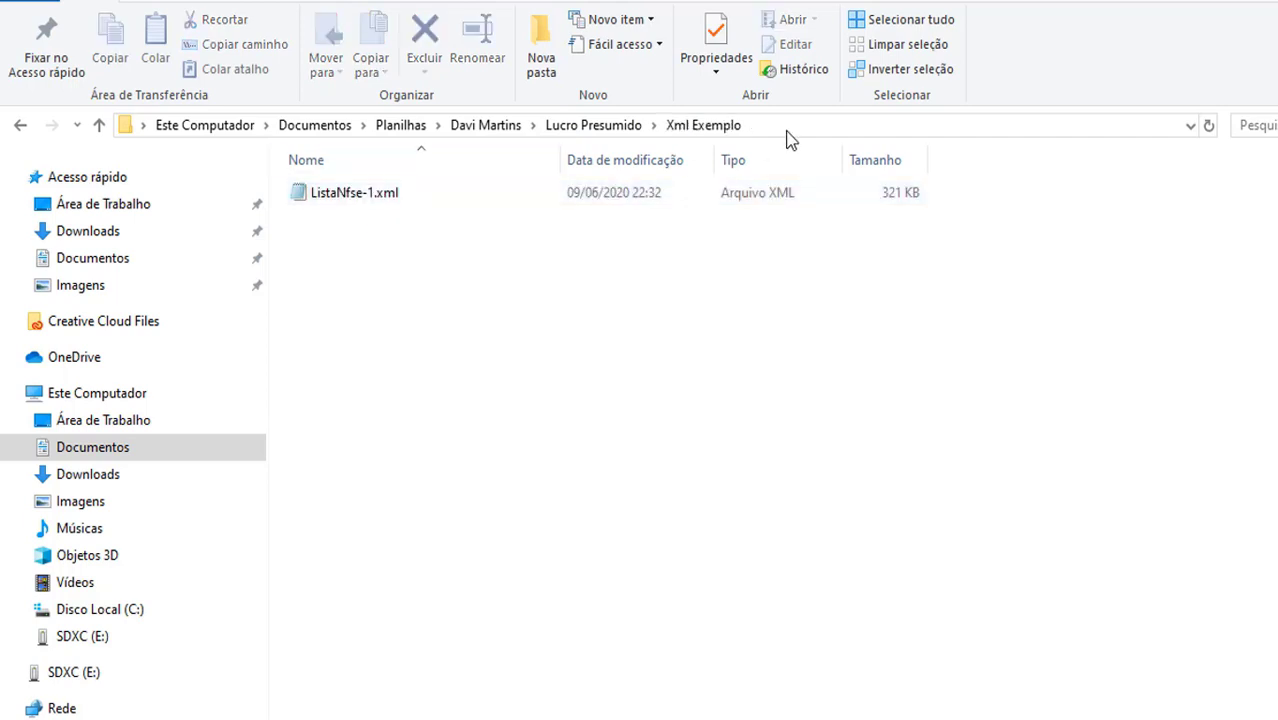
click(770, 127)
right_click(538, 126)
click(588, 204)
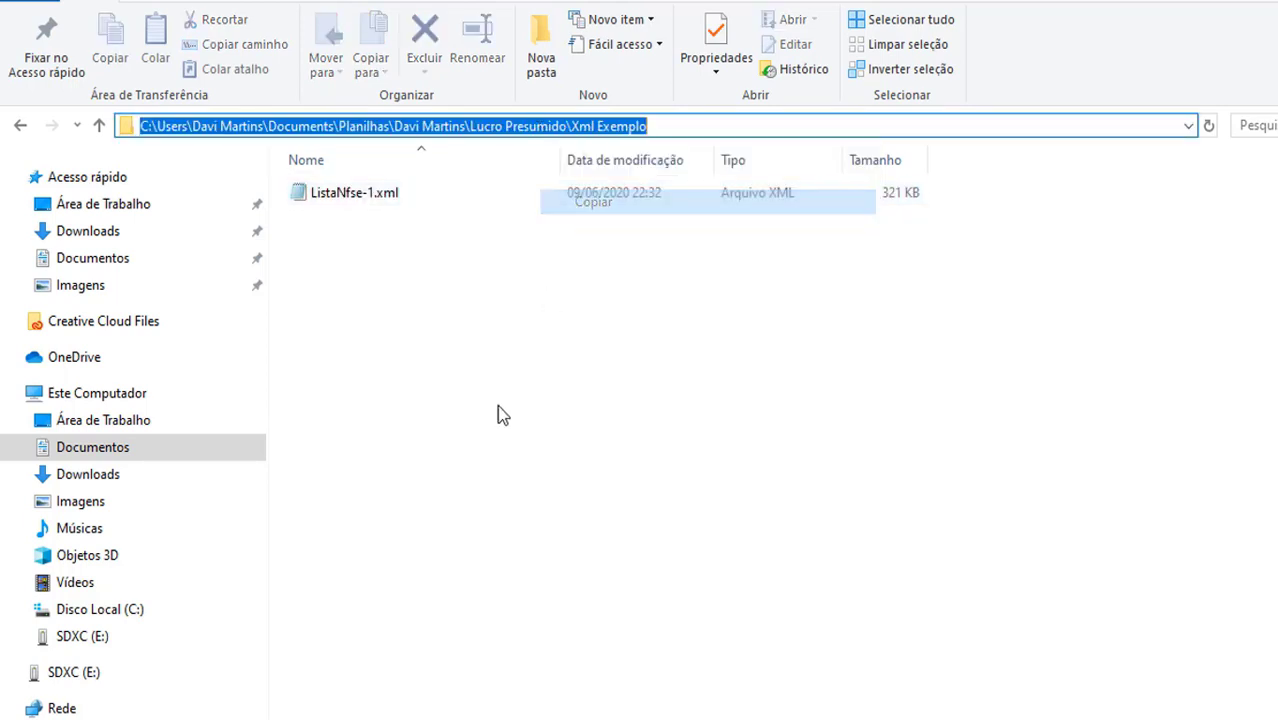
key(alt+Tab)
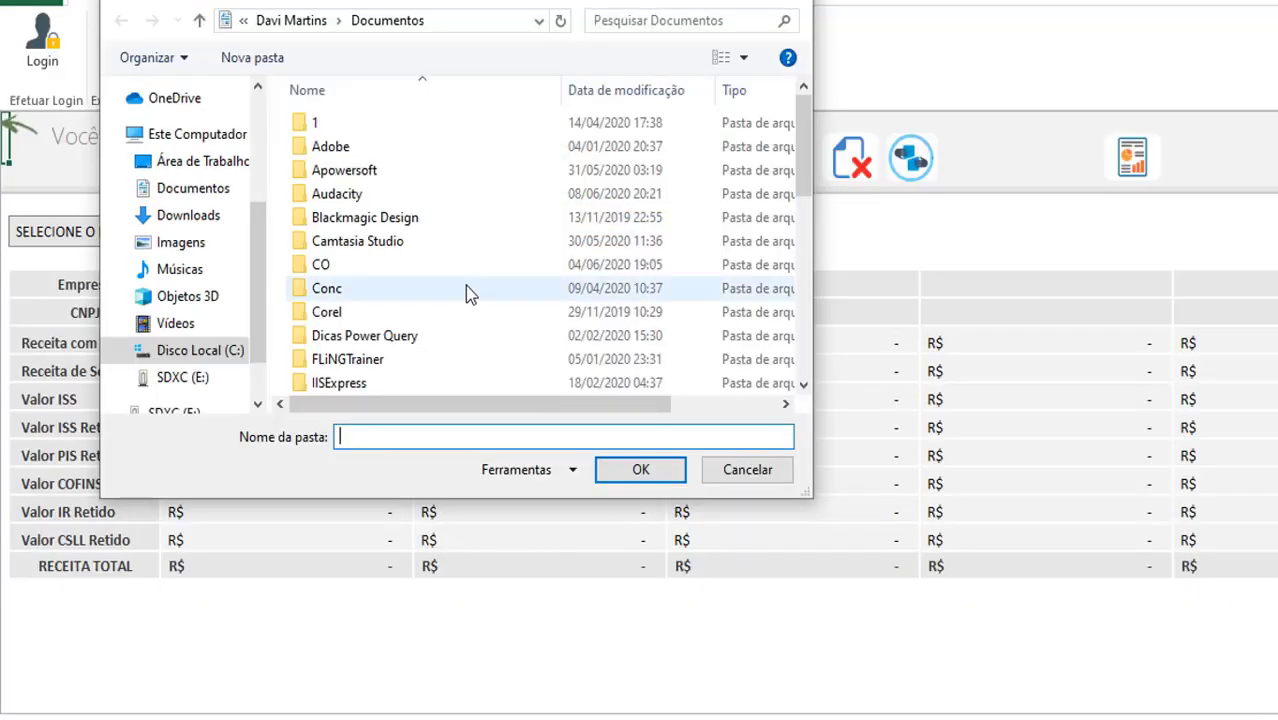
Import the 50 notes from the Xml Exemplo folder, bringing June 2020 revenue to R$ 195.523,57
click(445, 21)
key(ctrl+v)
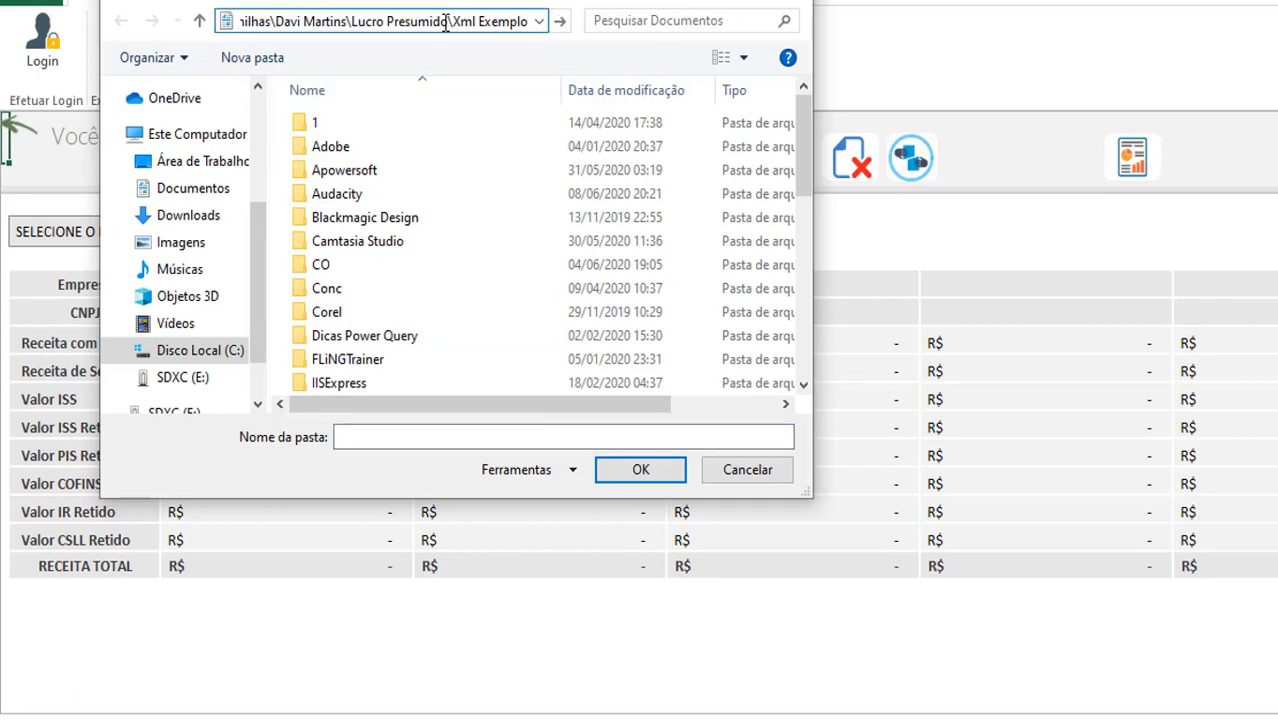
key(Return)
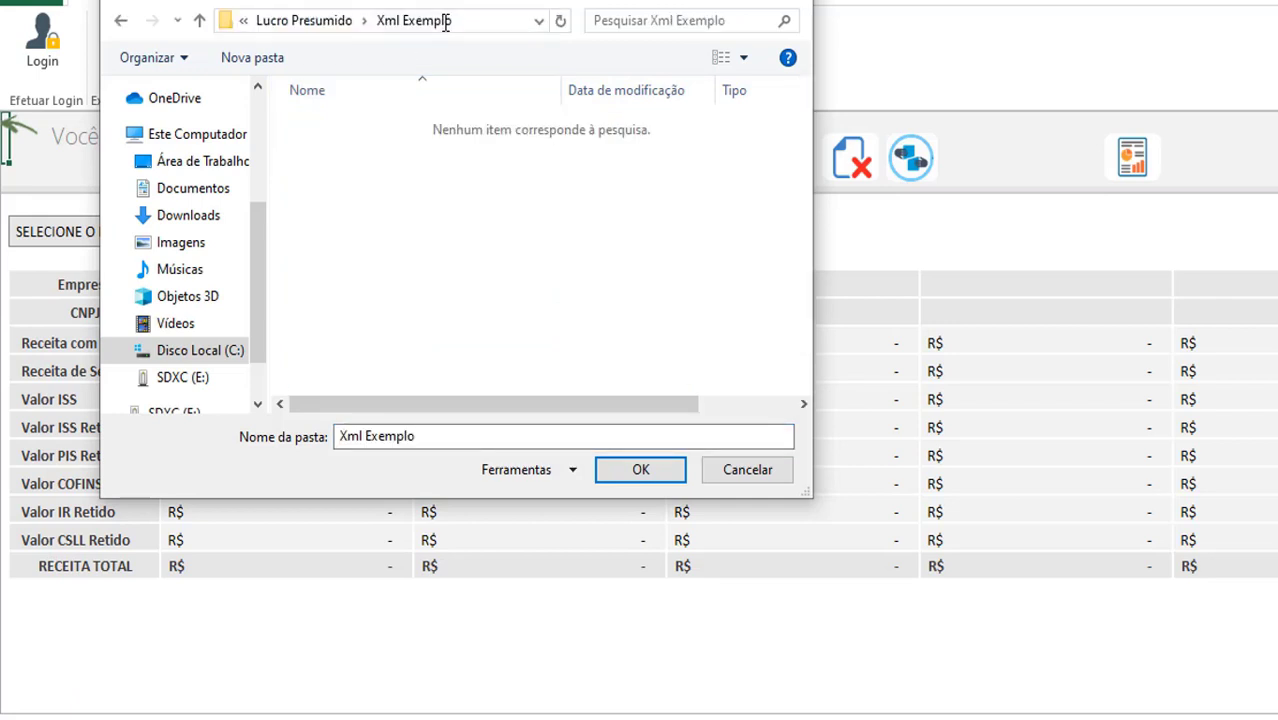
click(338, 21)
double_click(348, 149)
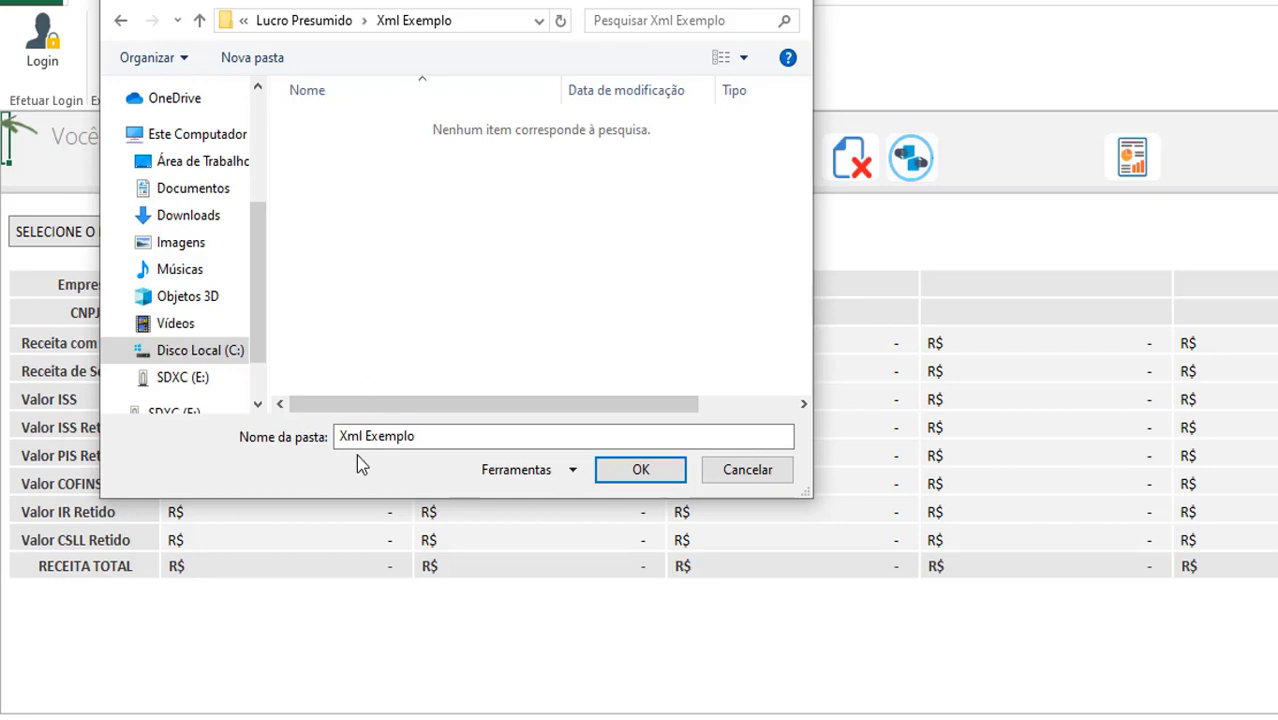
click(637, 472)
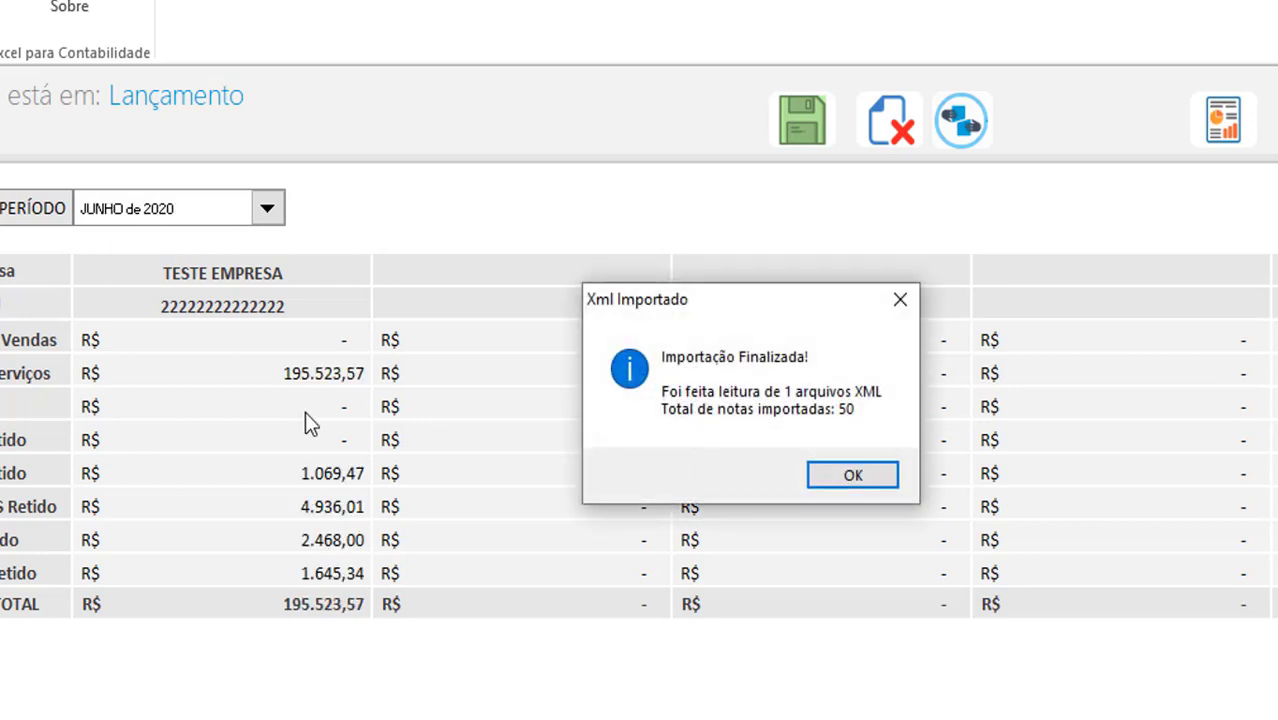
drag(672, 318, 612, 298)
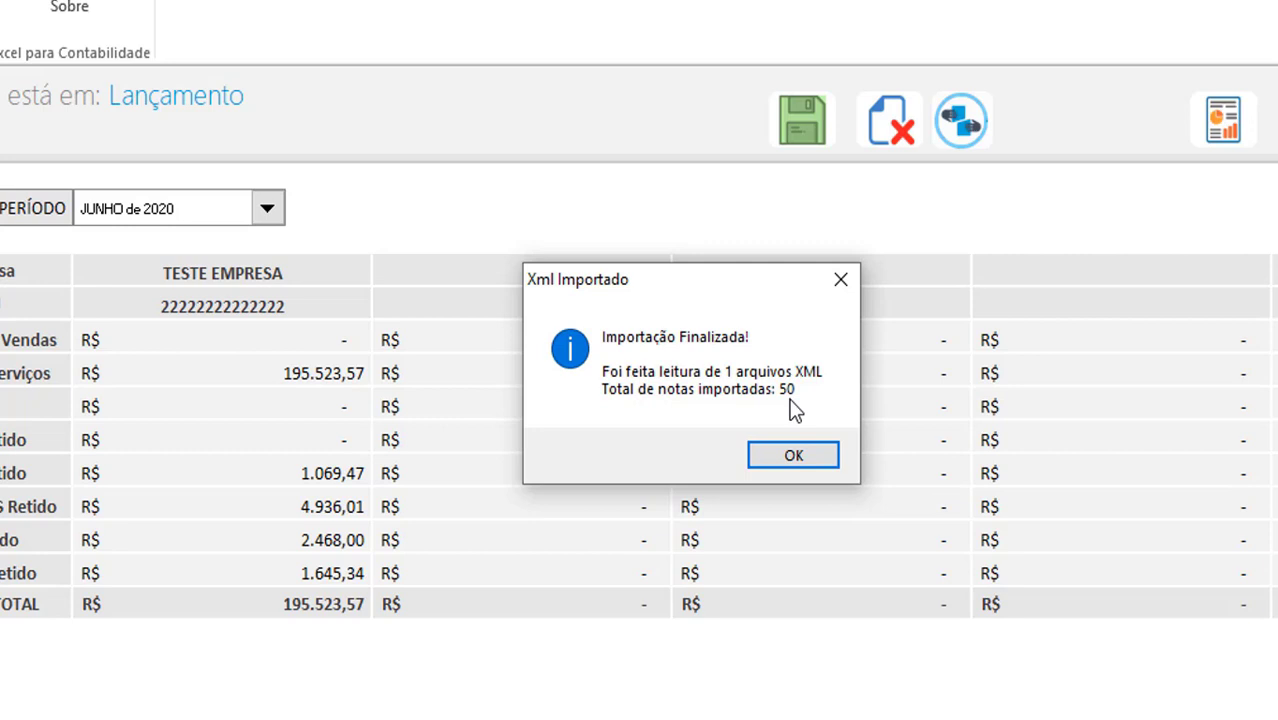
click(793, 452)
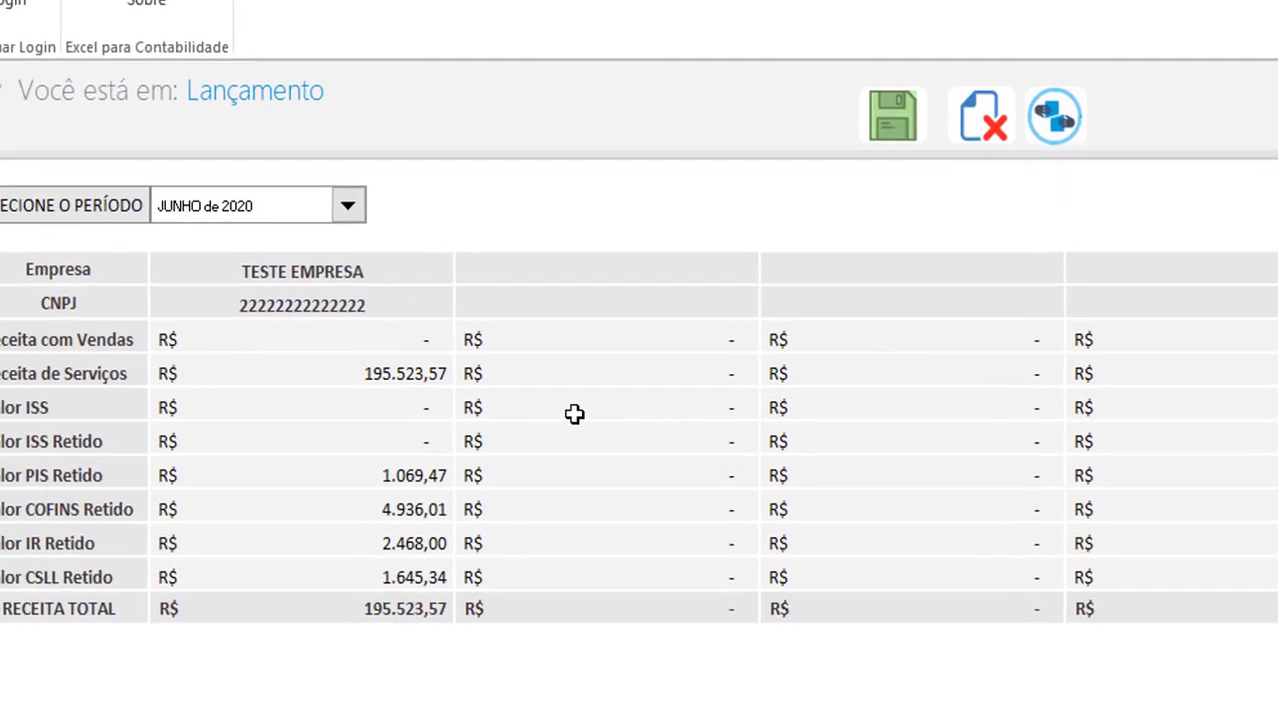
click(411, 374)
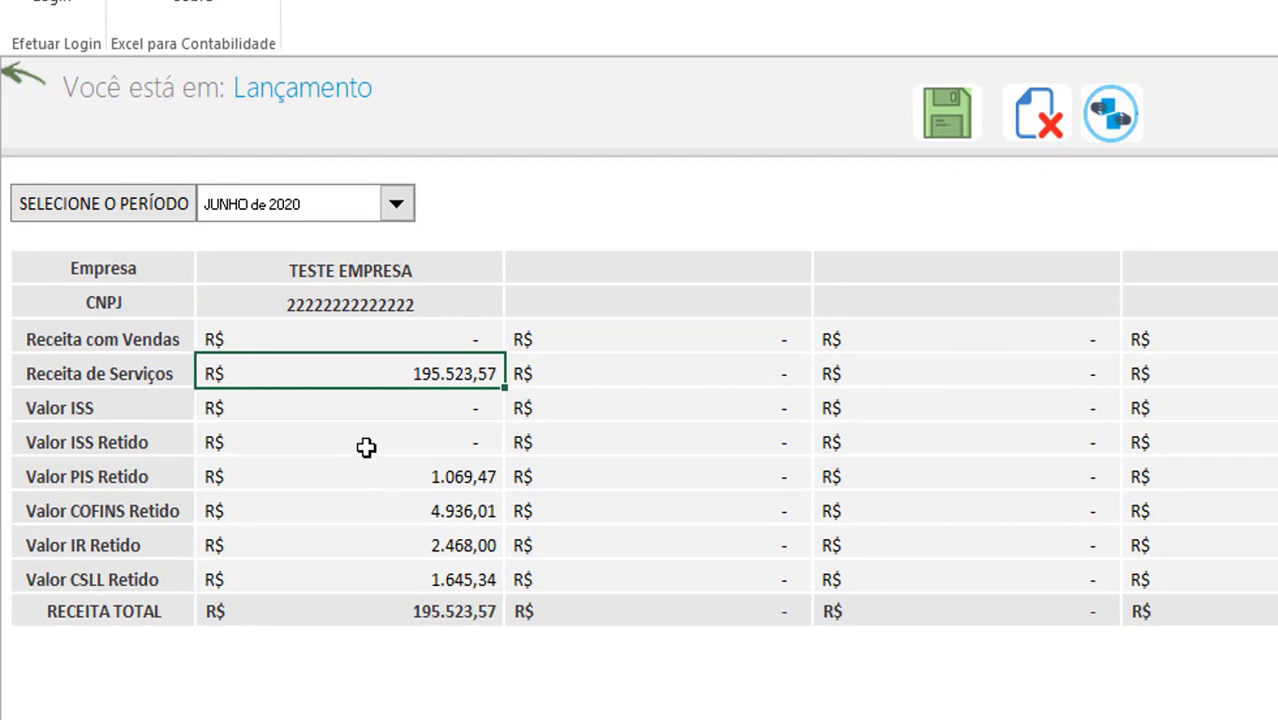
drag(91, 442, 399, 439)
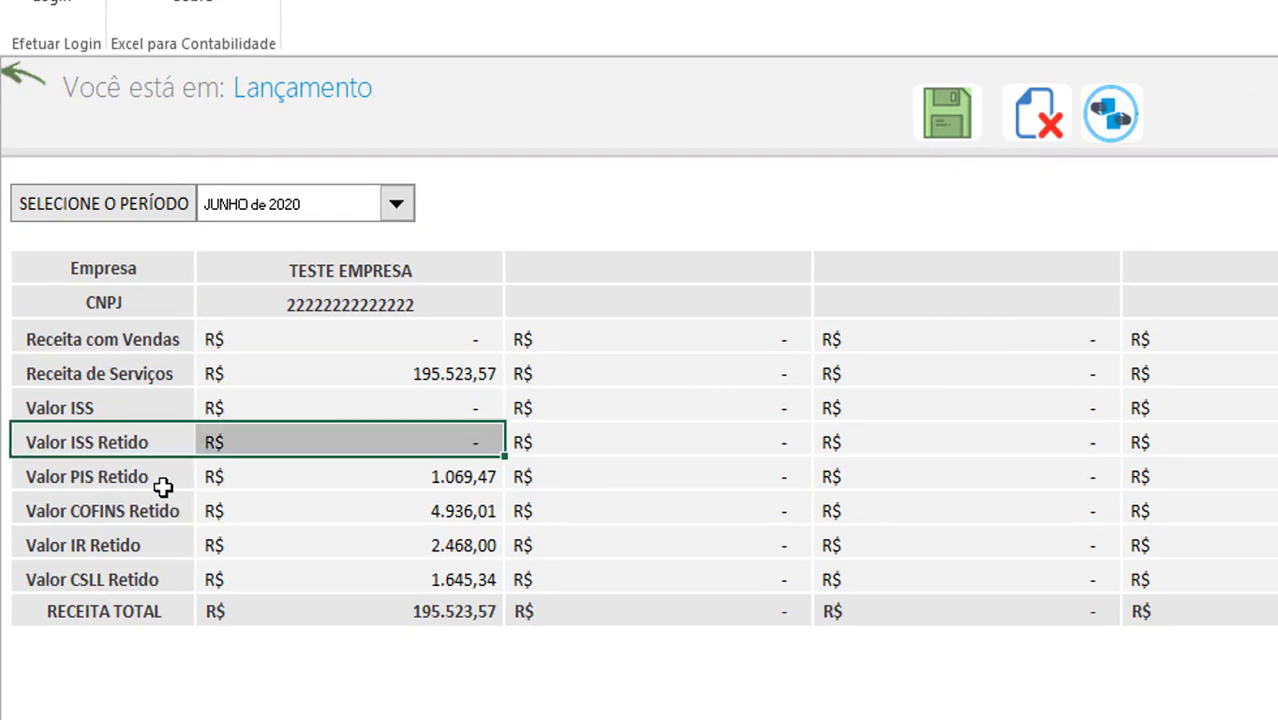
click(368, 474)
click(345, 508)
click(348, 543)
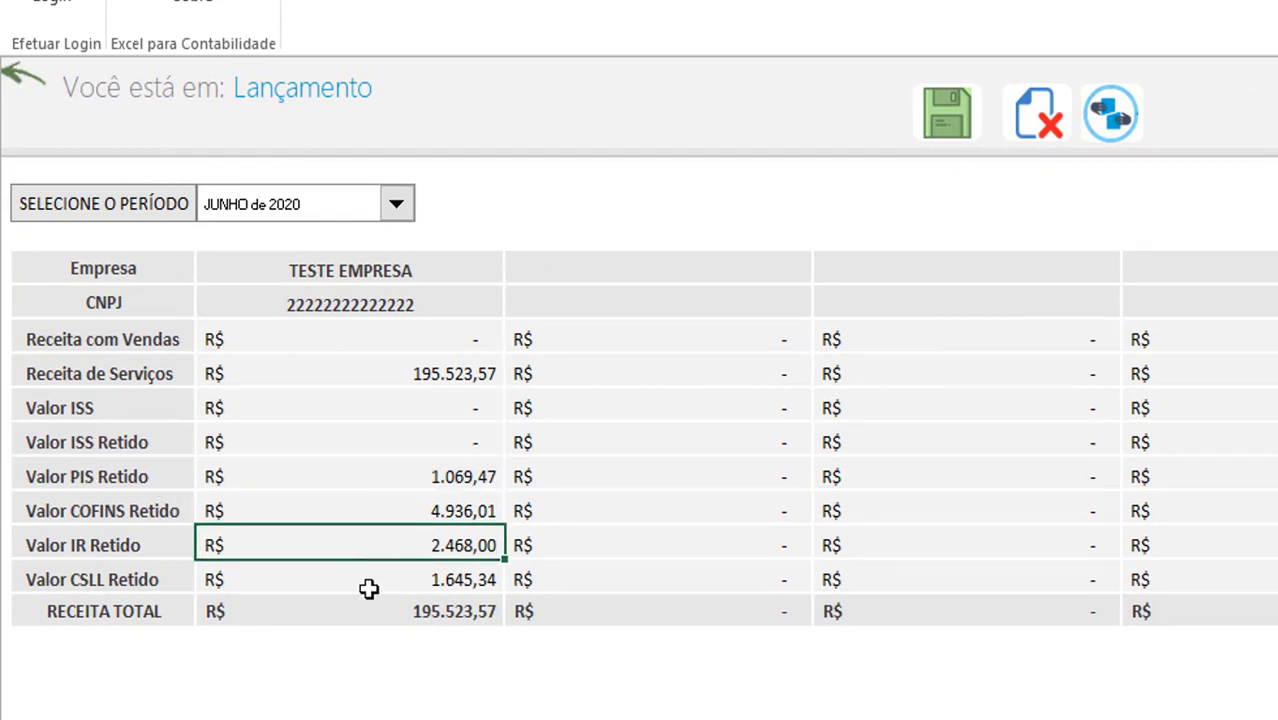
click(369, 589)
click(385, 617)
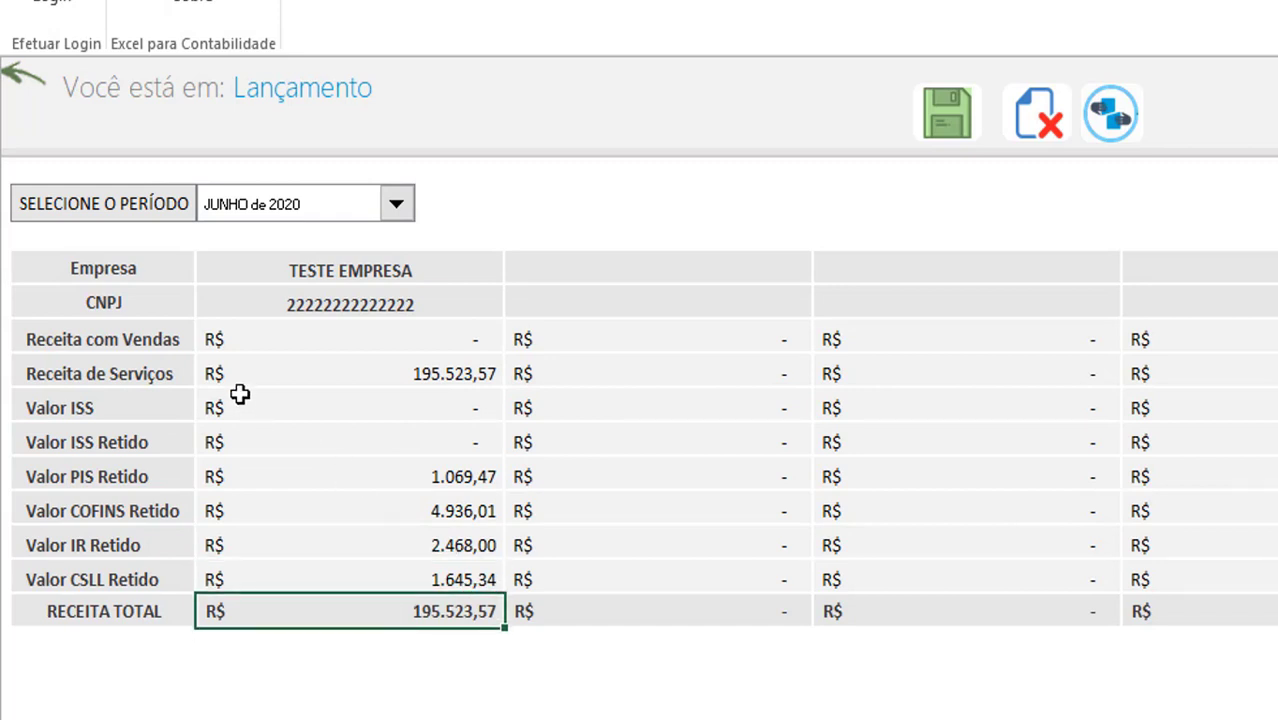
click(280, 338)
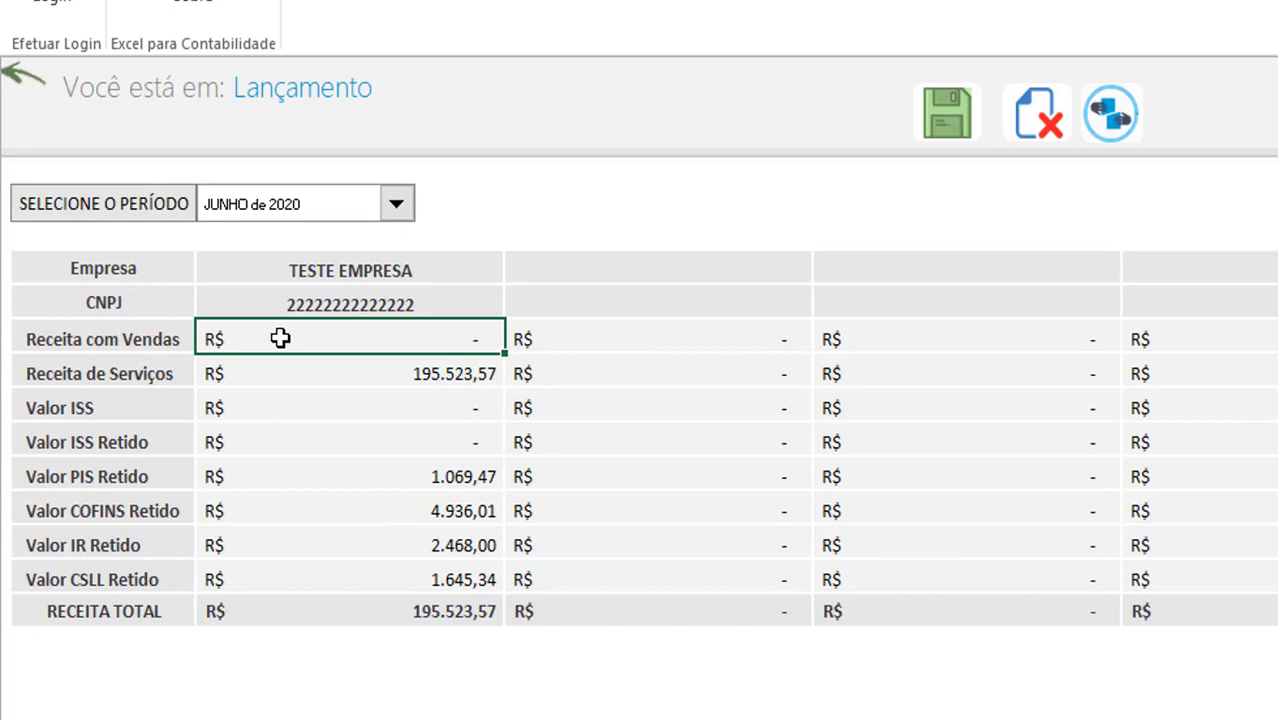
drag(280, 350, 283, 362)
click(331, 605)
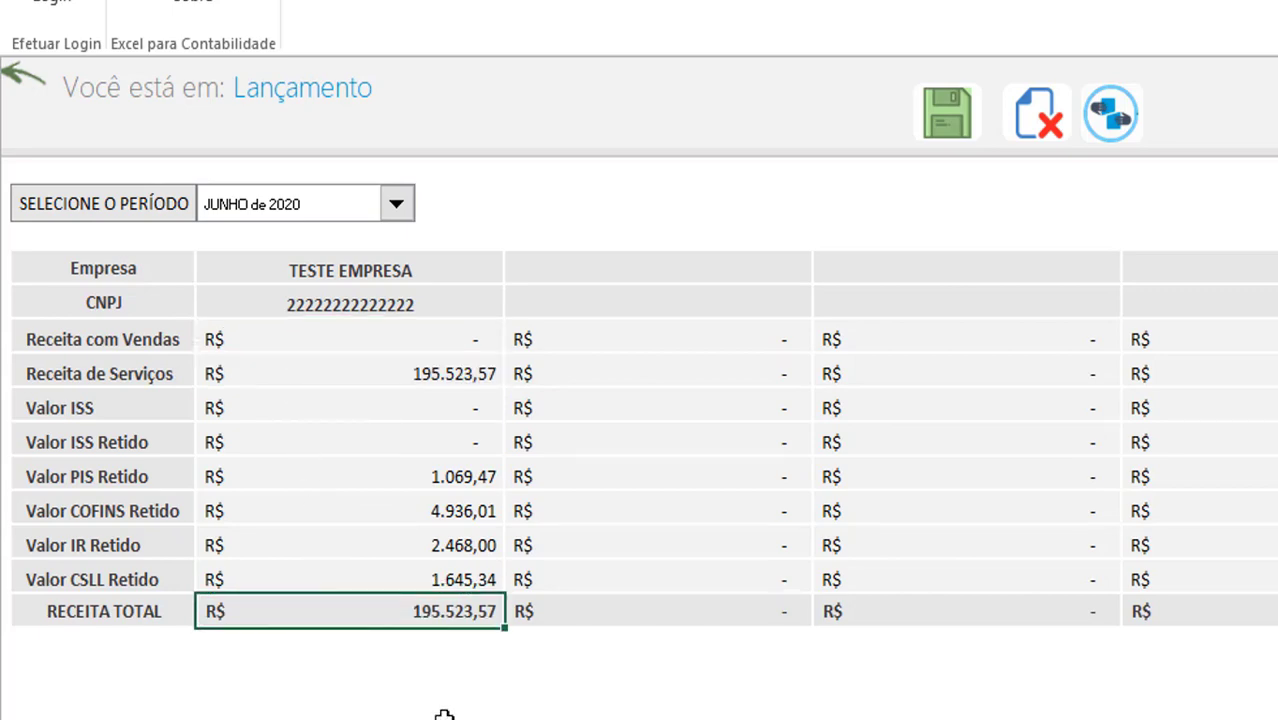
drag(608, 271, 624, 579)
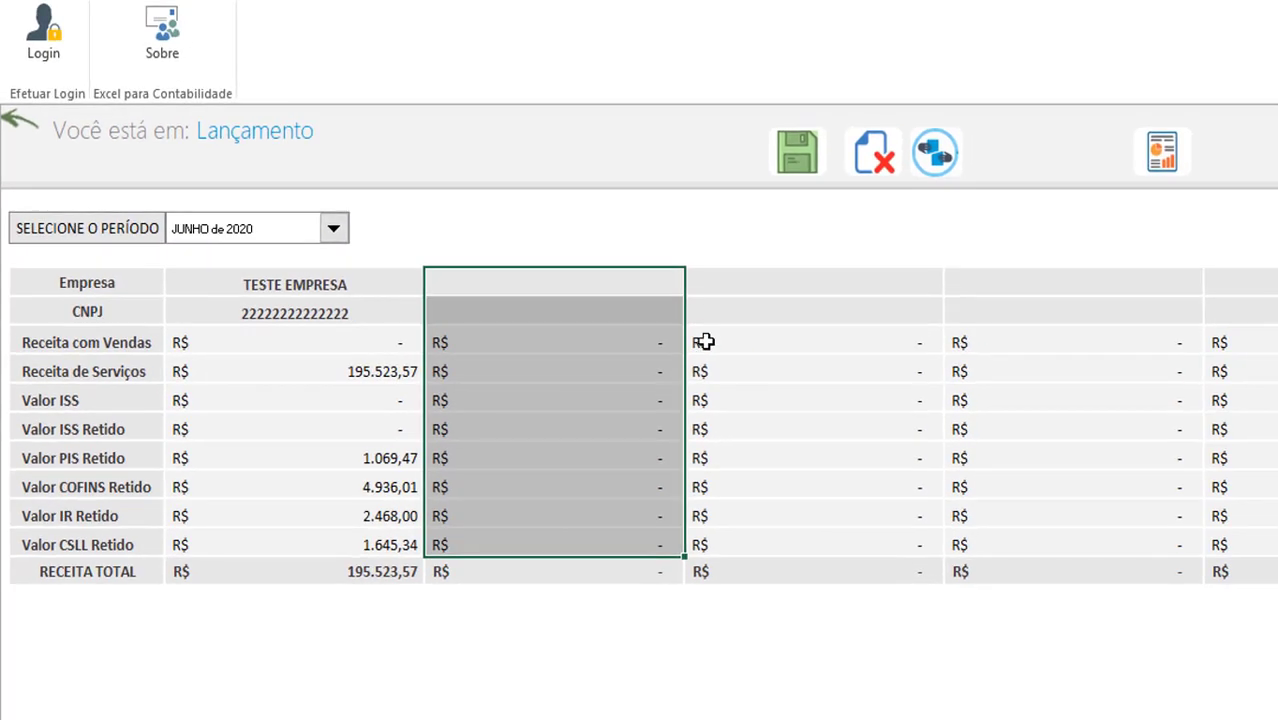
drag(762, 280, 778, 516)
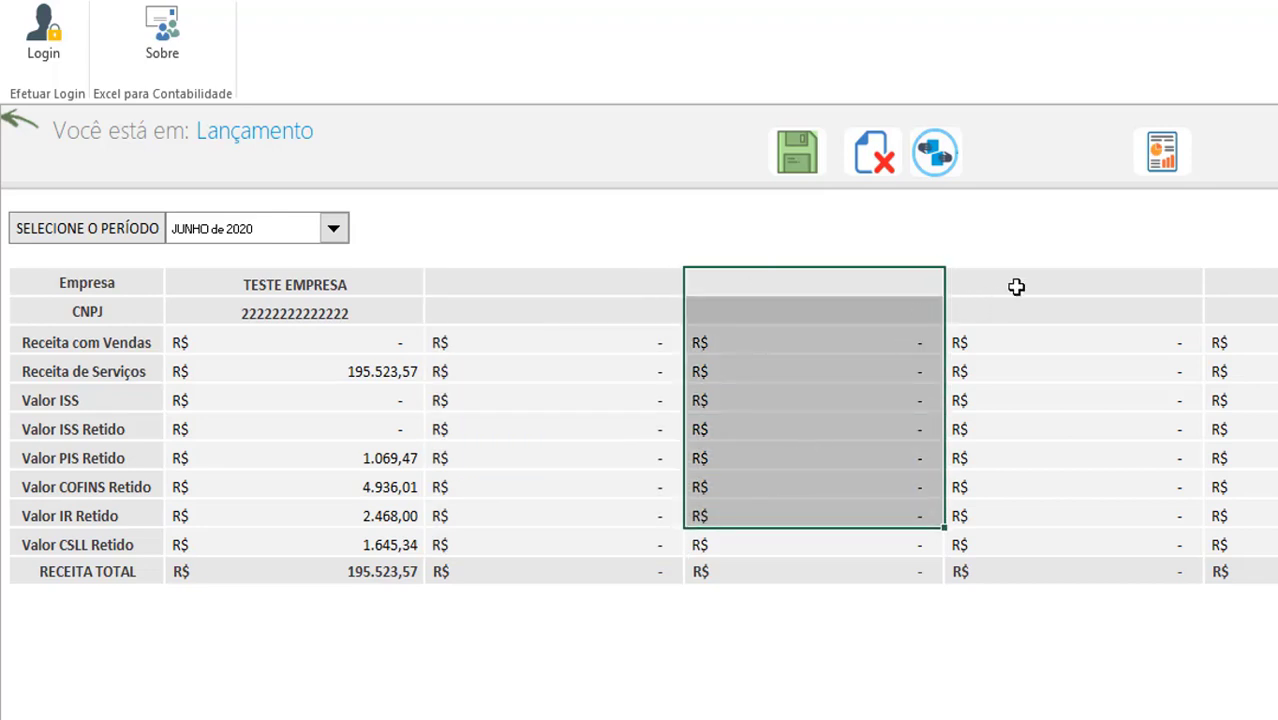
drag(1016, 285, 1070, 500)
drag(1092, 575, 1092, 575)
drag(1240, 283, 1240, 545)
click(804, 540)
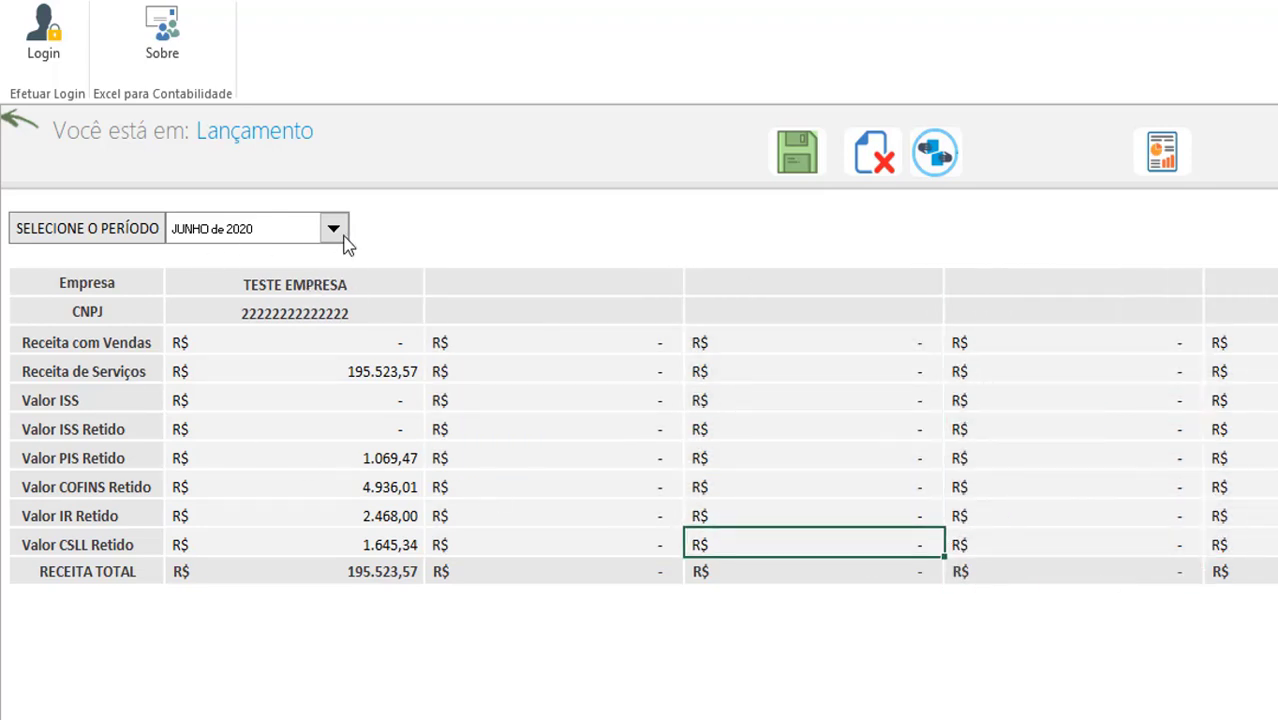
click(340, 230)
click(338, 232)
click(229, 239)
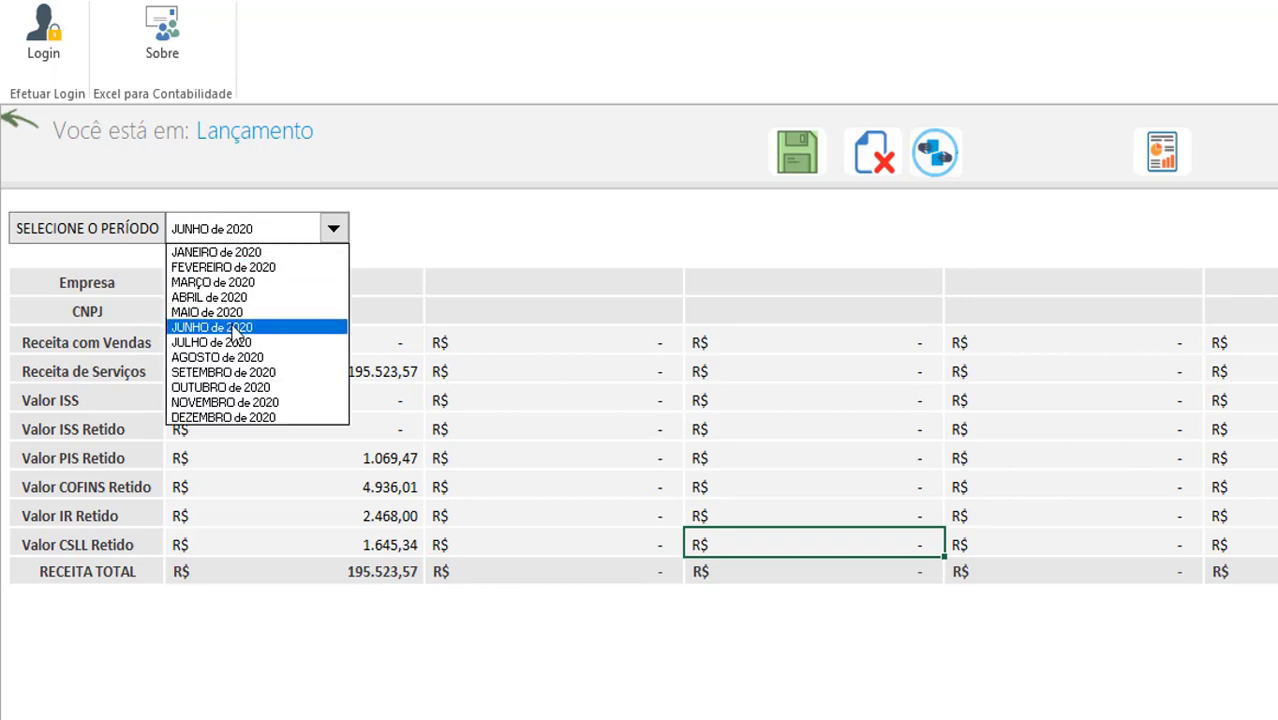
click(243, 254)
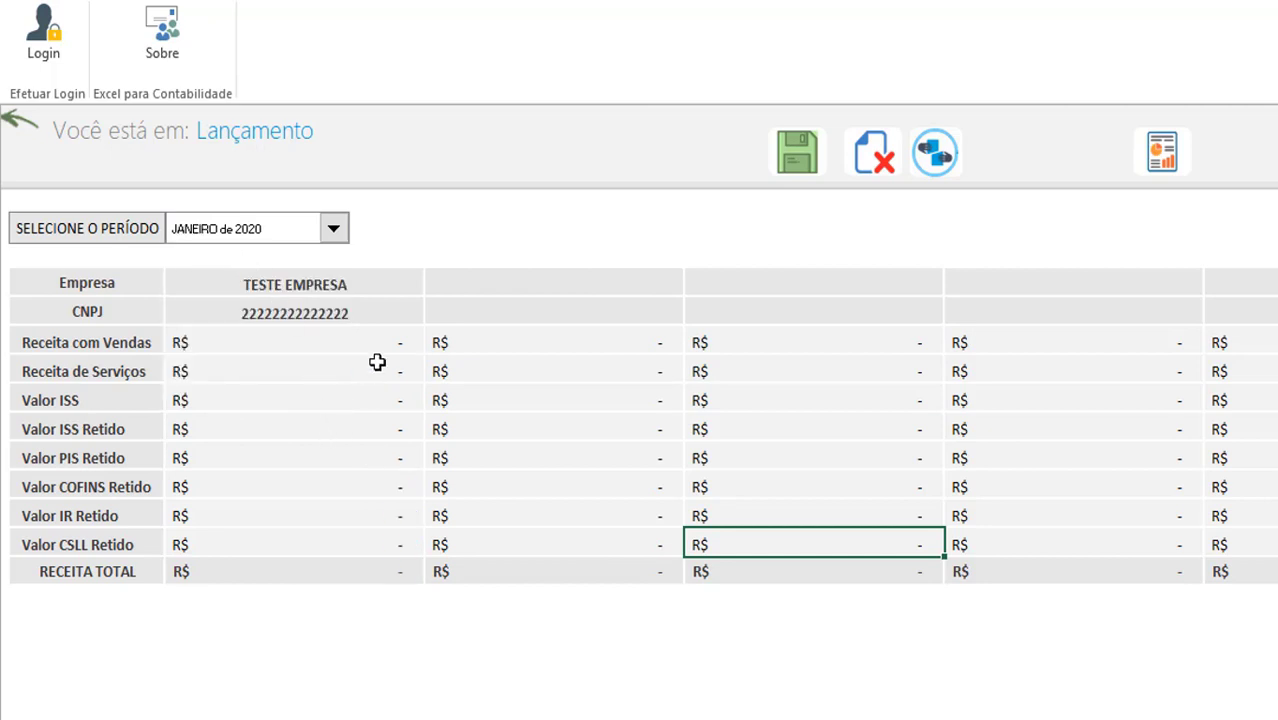
drag(377, 362, 376, 489)
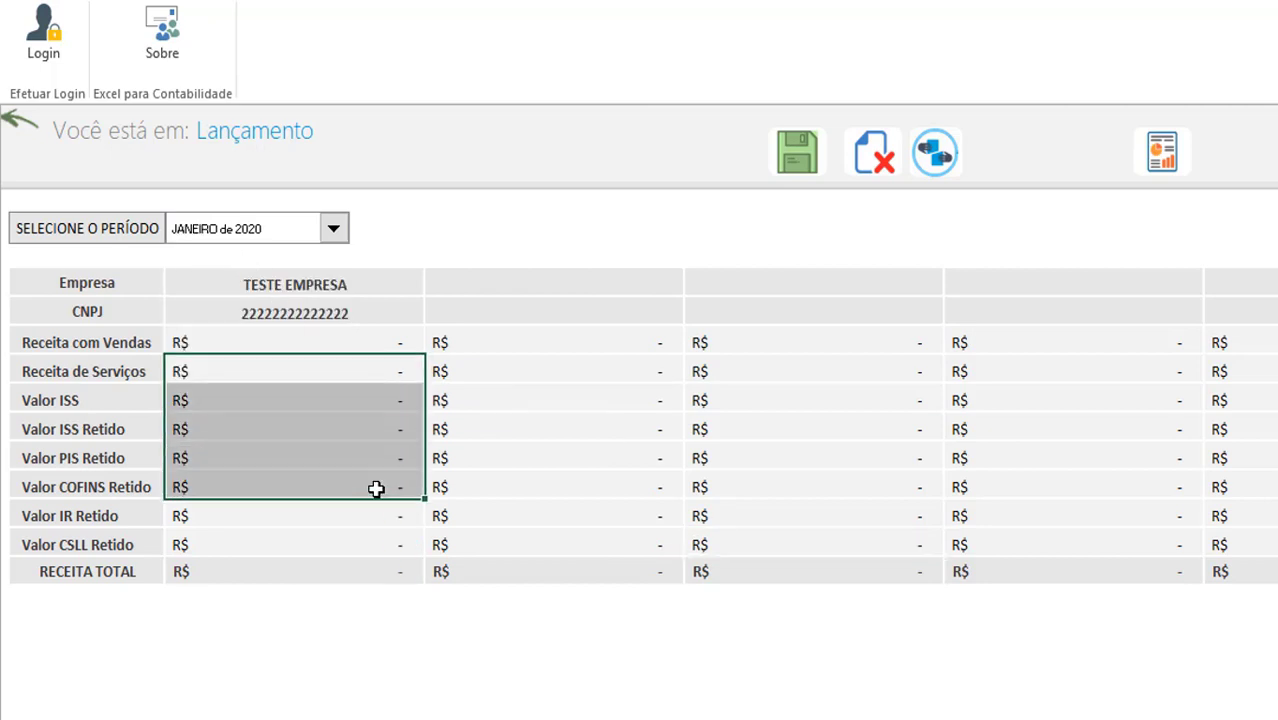
click(362, 422)
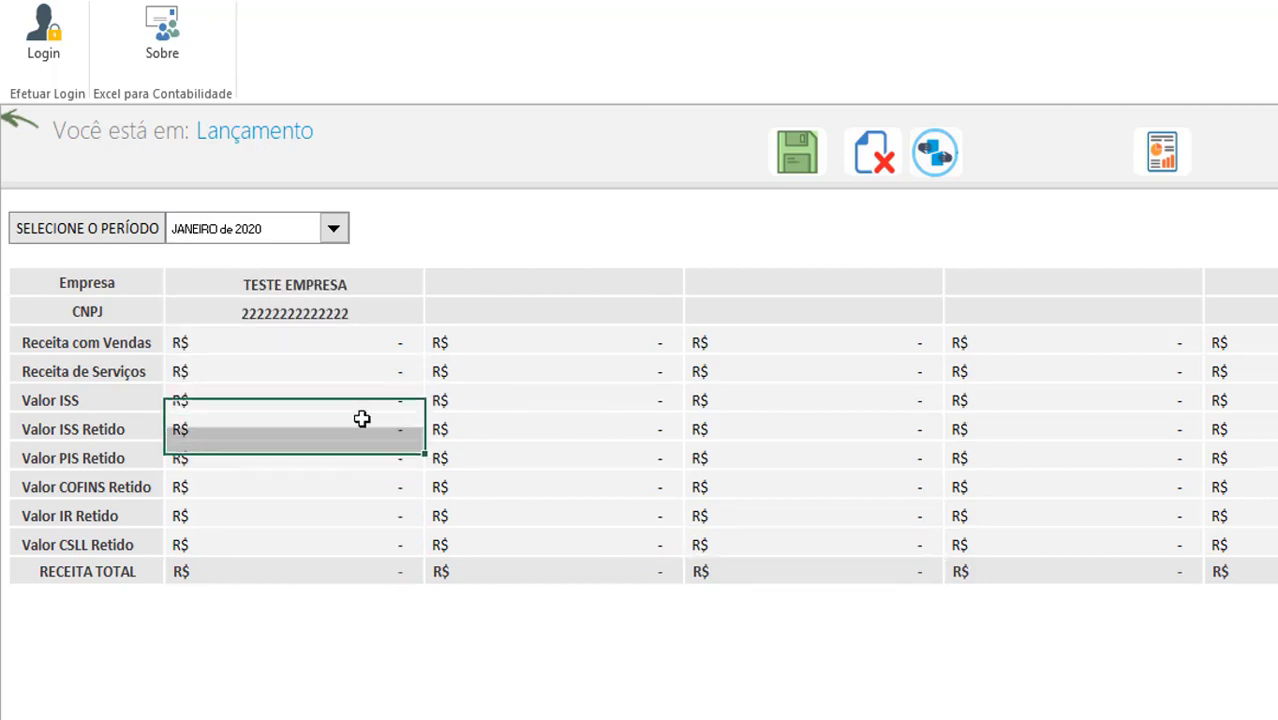
click(334, 230)
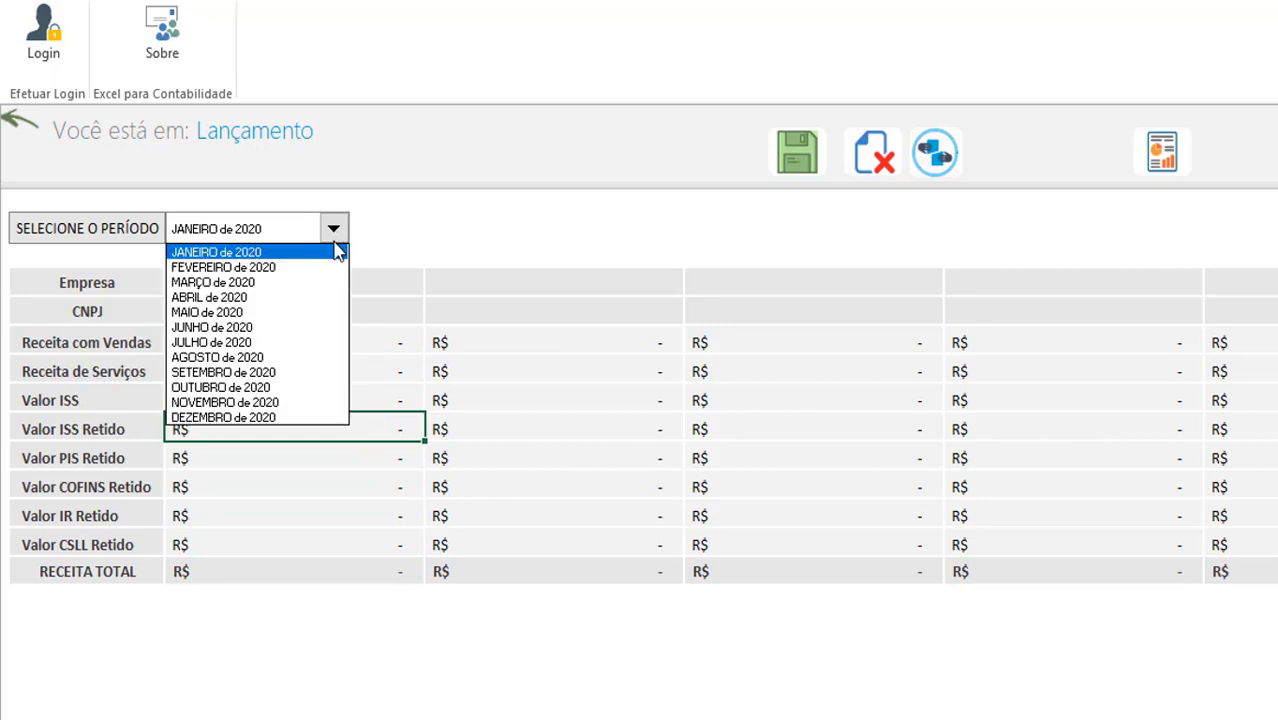
click(302, 328)
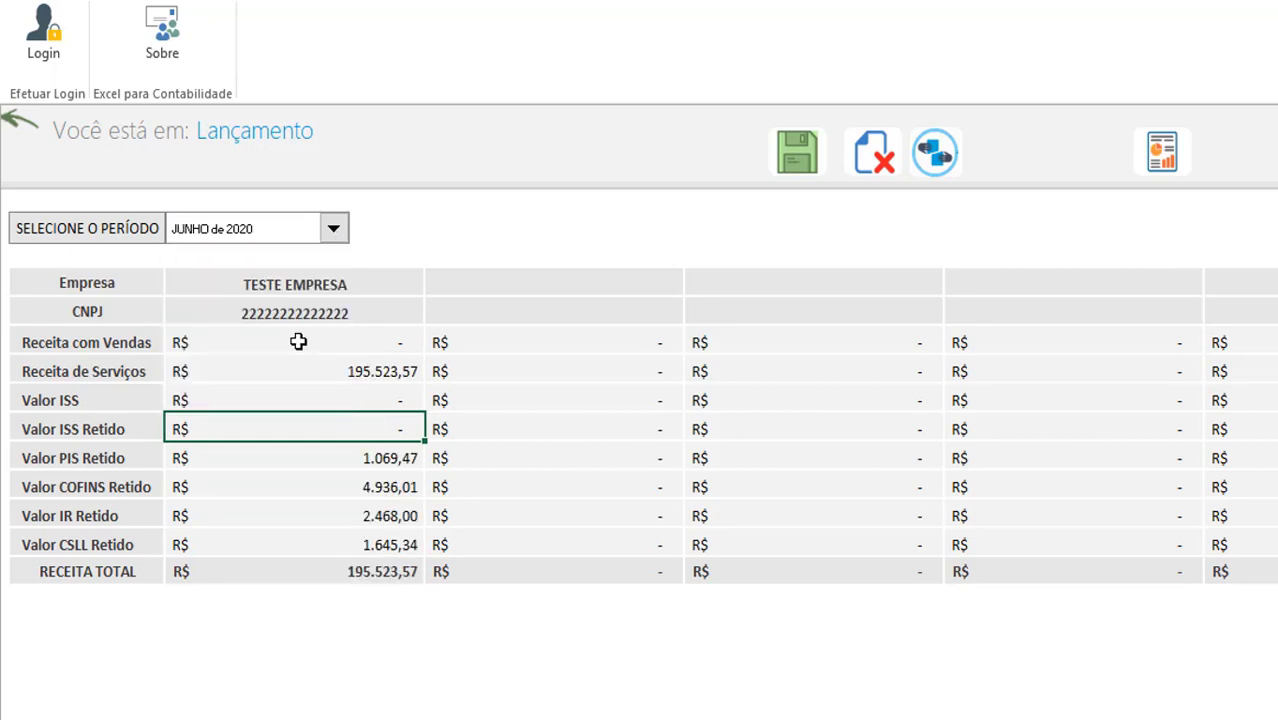
click(345, 370)
click(369, 545)
key(Return)
drag(366, 495, 366, 458)
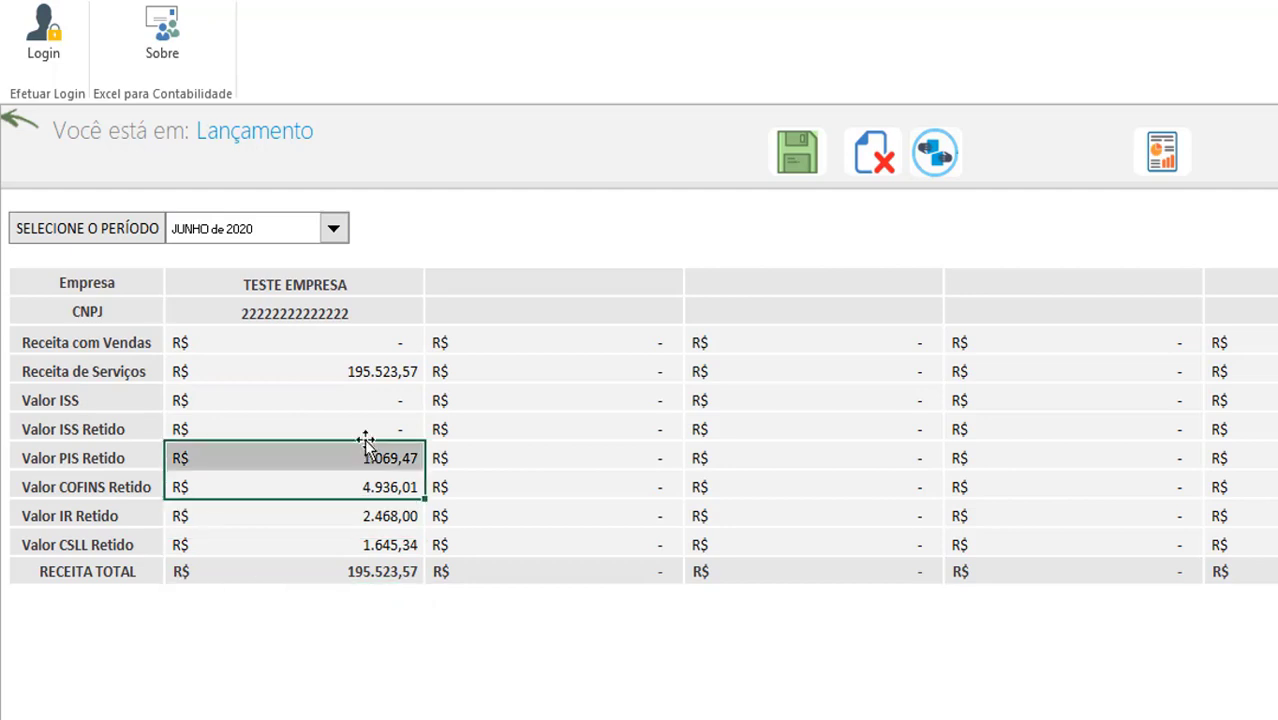
click(360, 402)
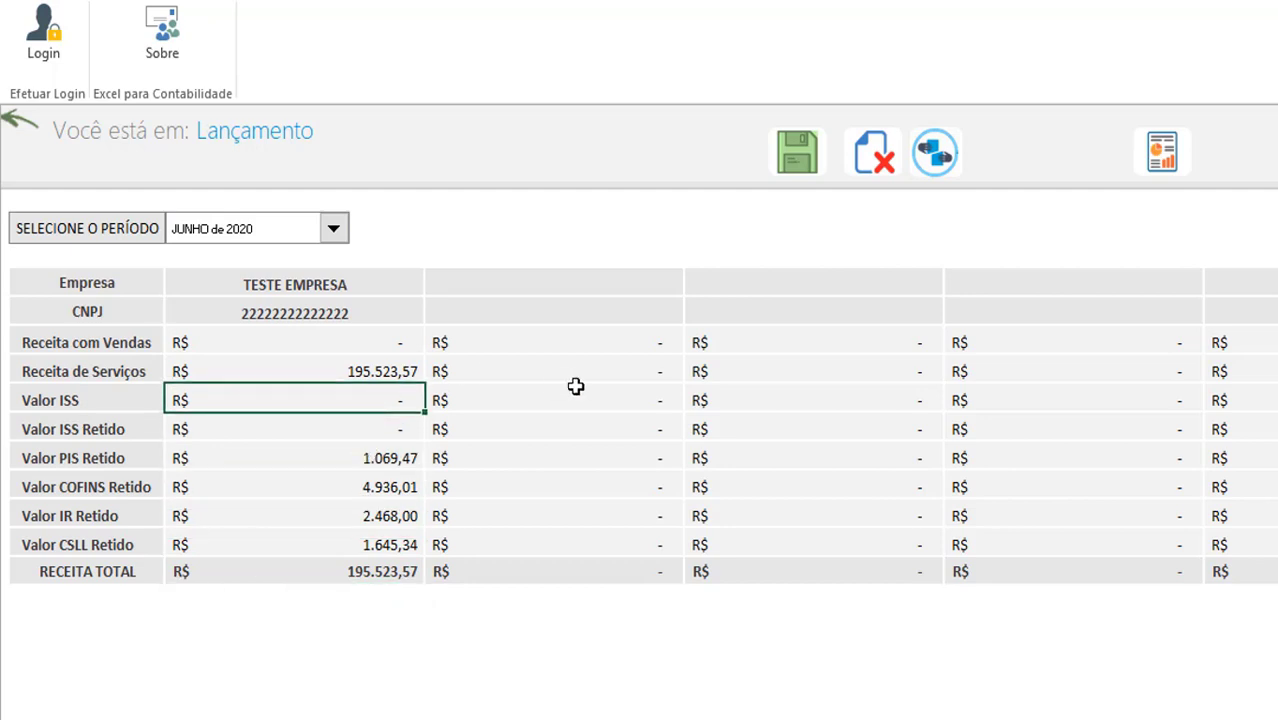
Save the imported June 2020 Lançamento entries and acknowledge the Dados Gravados confirmation
click(795, 172)
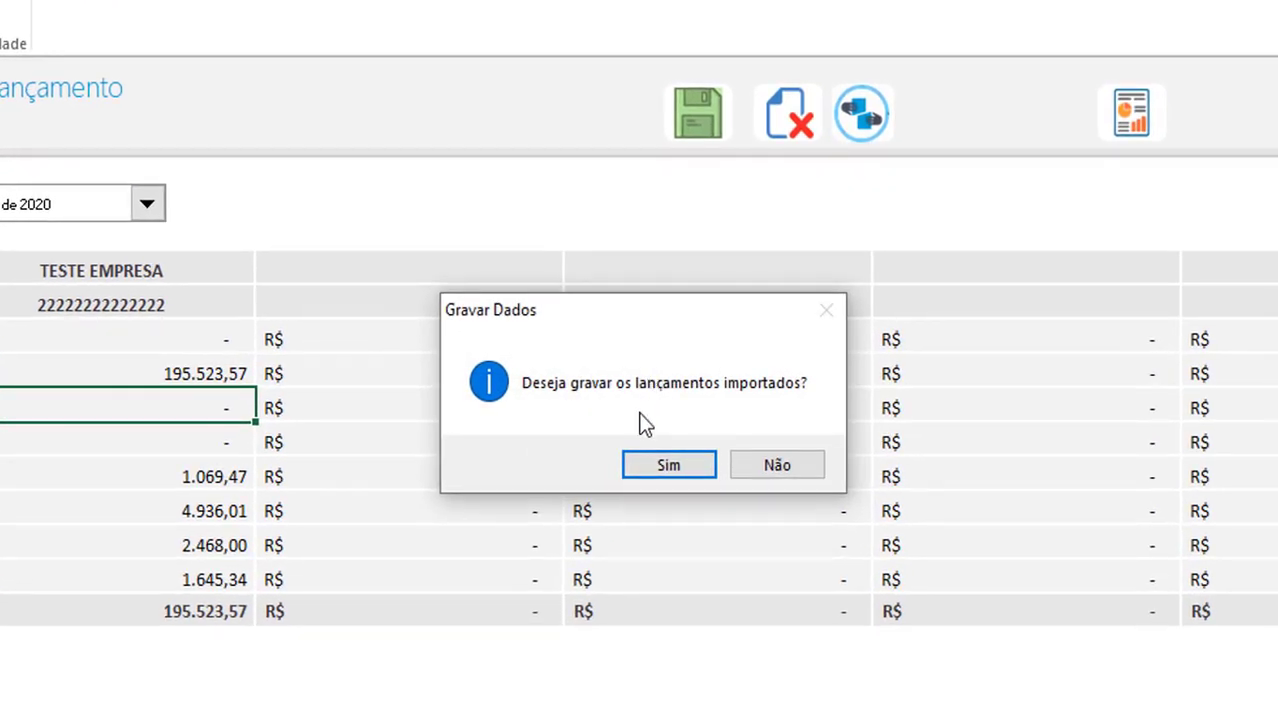
click(669, 466)
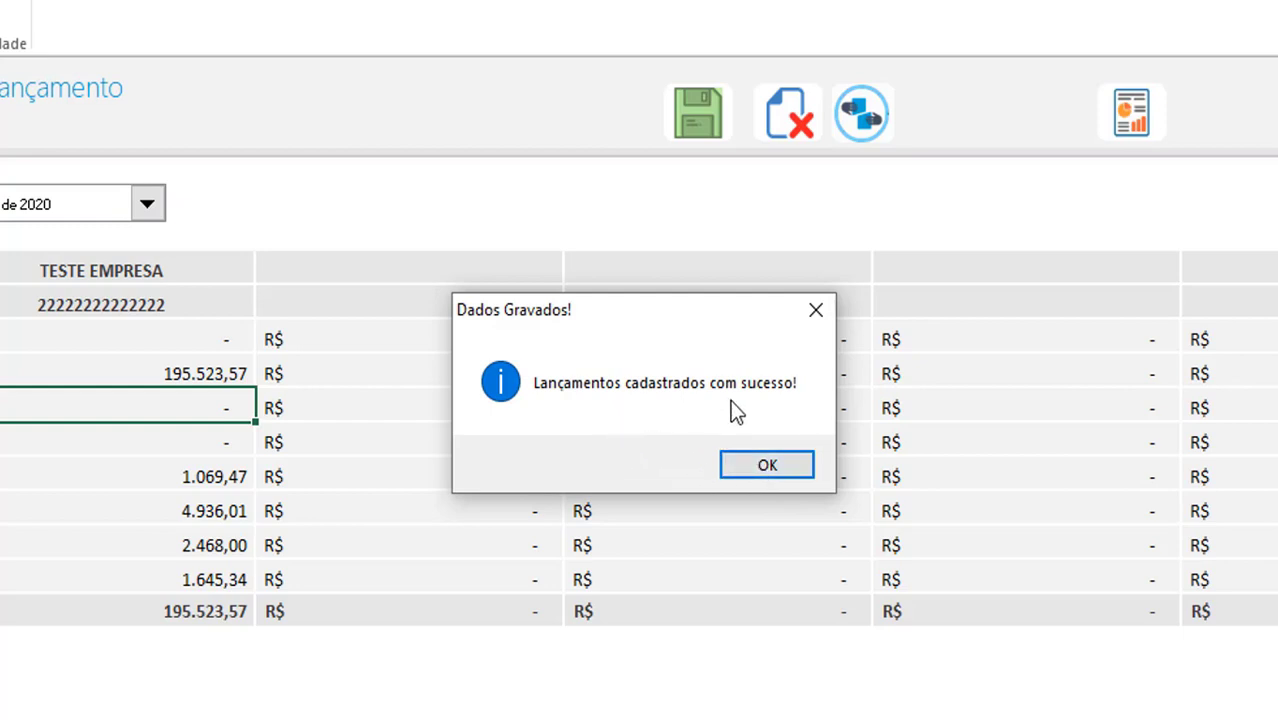
click(764, 466)
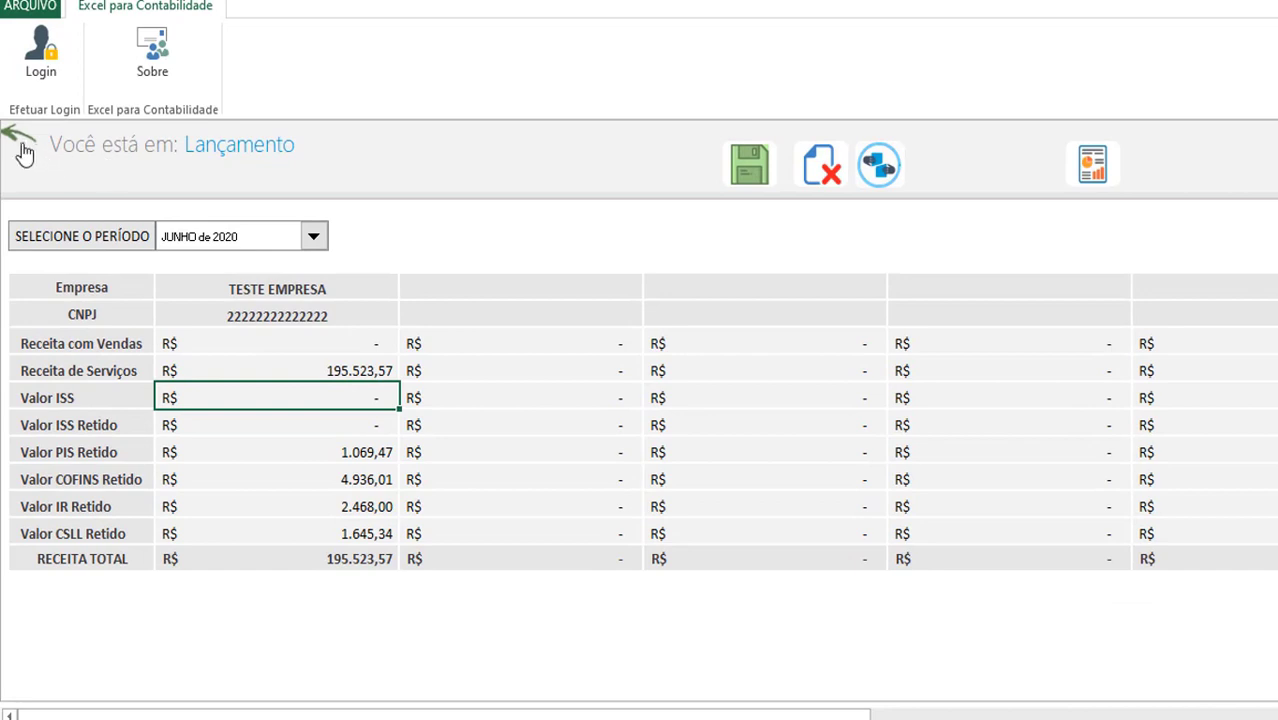
Go back to the main menu and open the Apuração sheet for TESTE EMPRESA
click(21, 145)
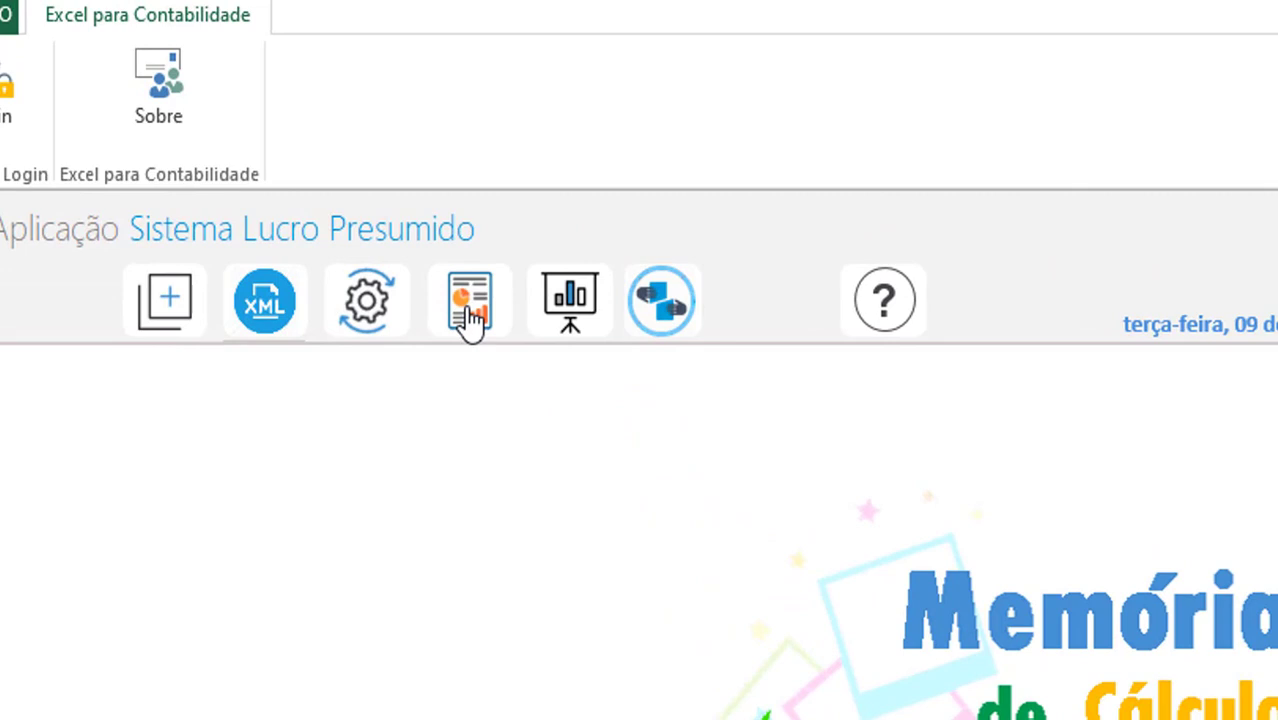
click(471, 318)
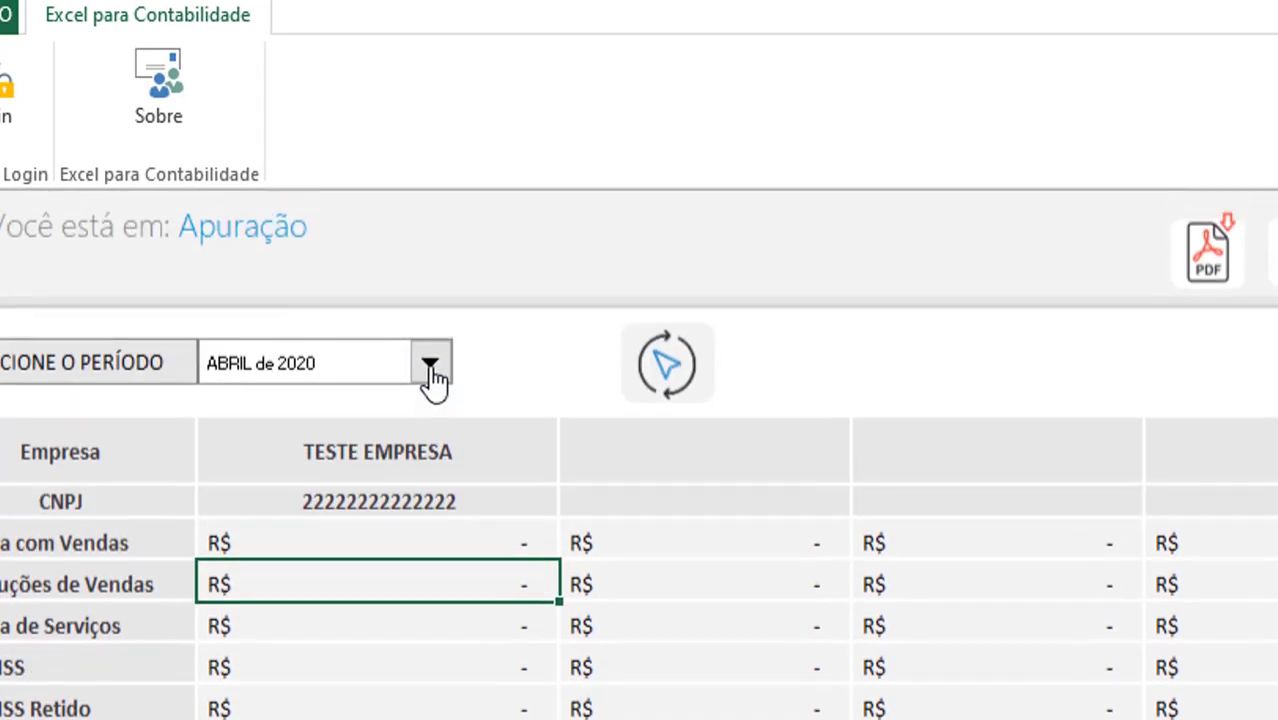
Recalculate Apuração for JUNHO de 2020, showing Receita de Serviços 195.523,57 with retained PIS, COFINS, IR, CSLL
click(431, 370)
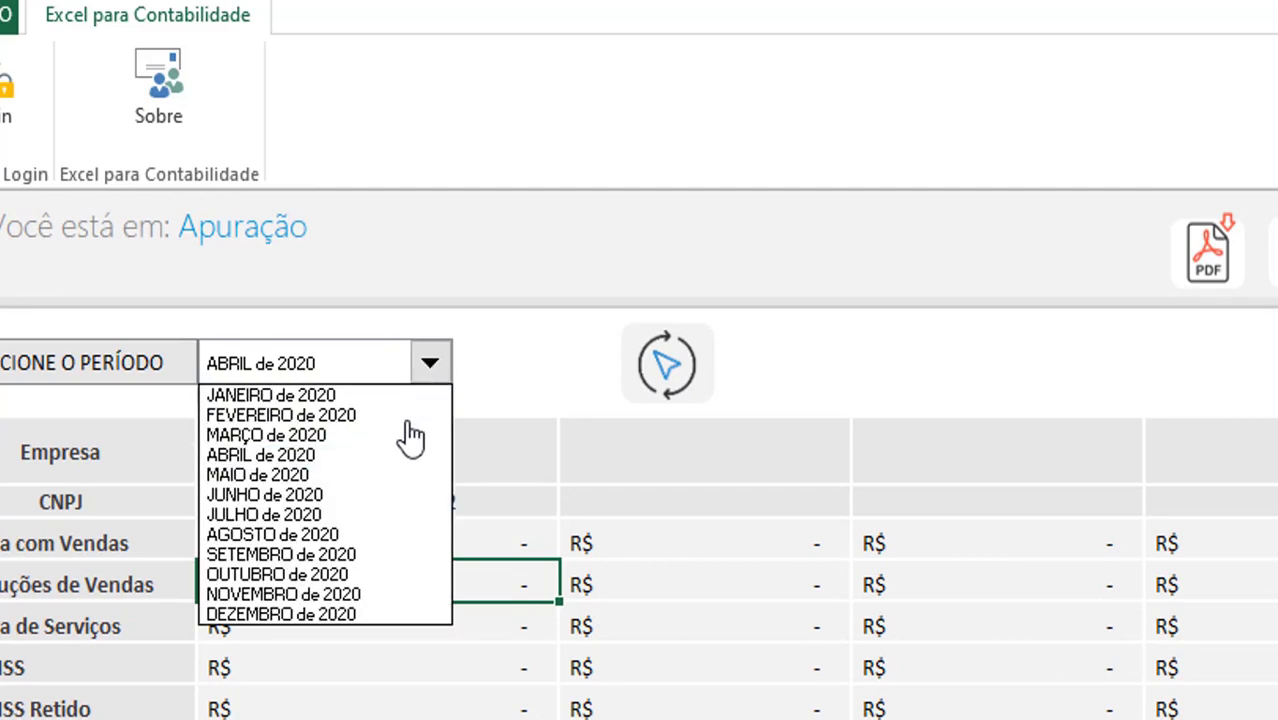
click(365, 497)
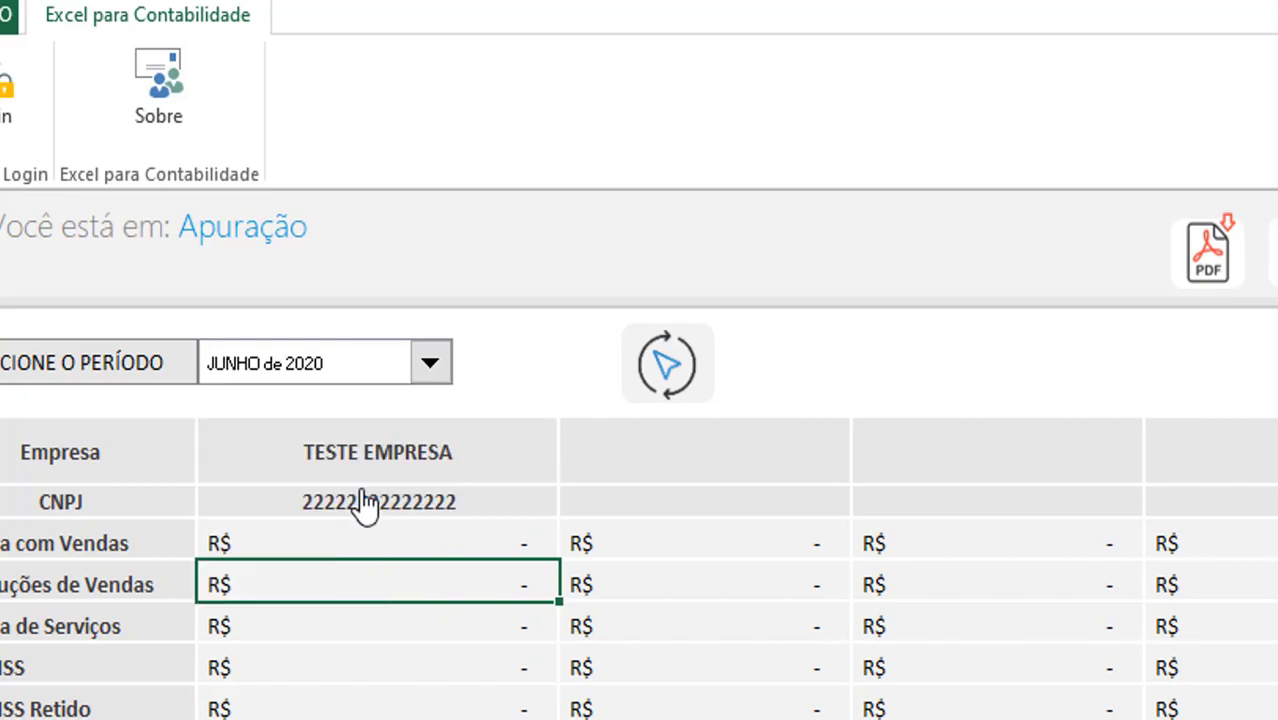
click(668, 378)
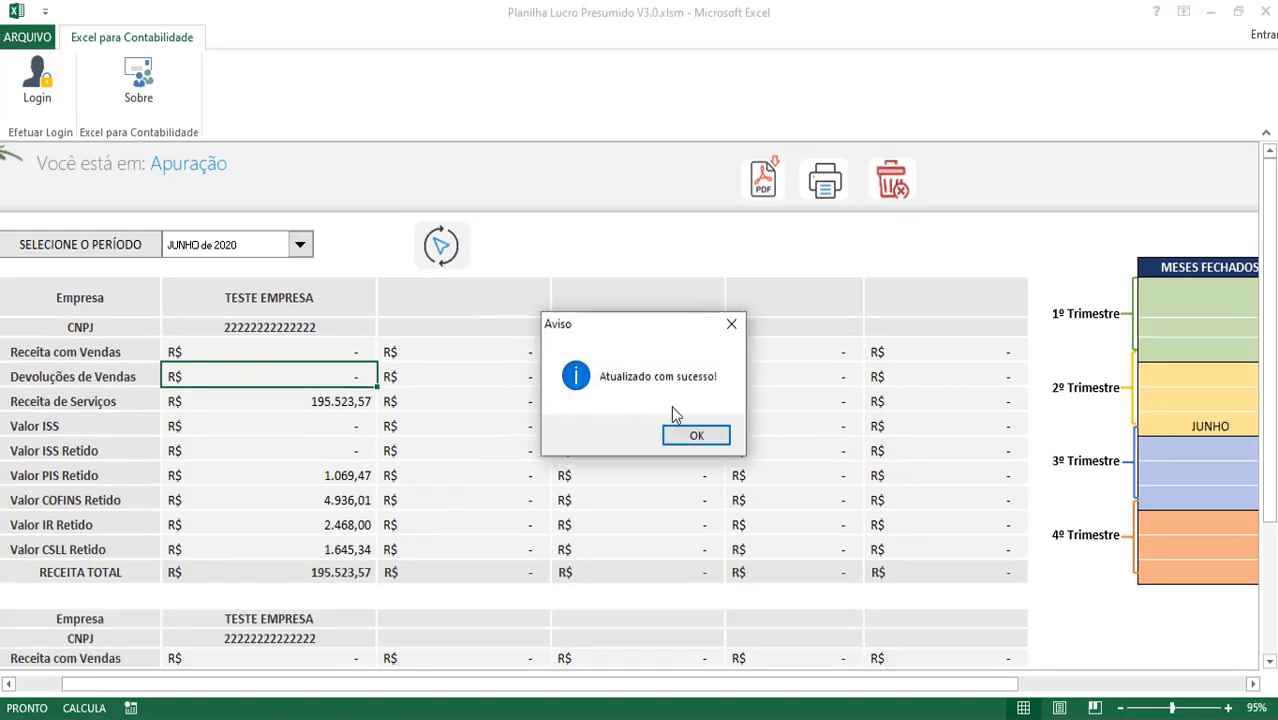
click(696, 435)
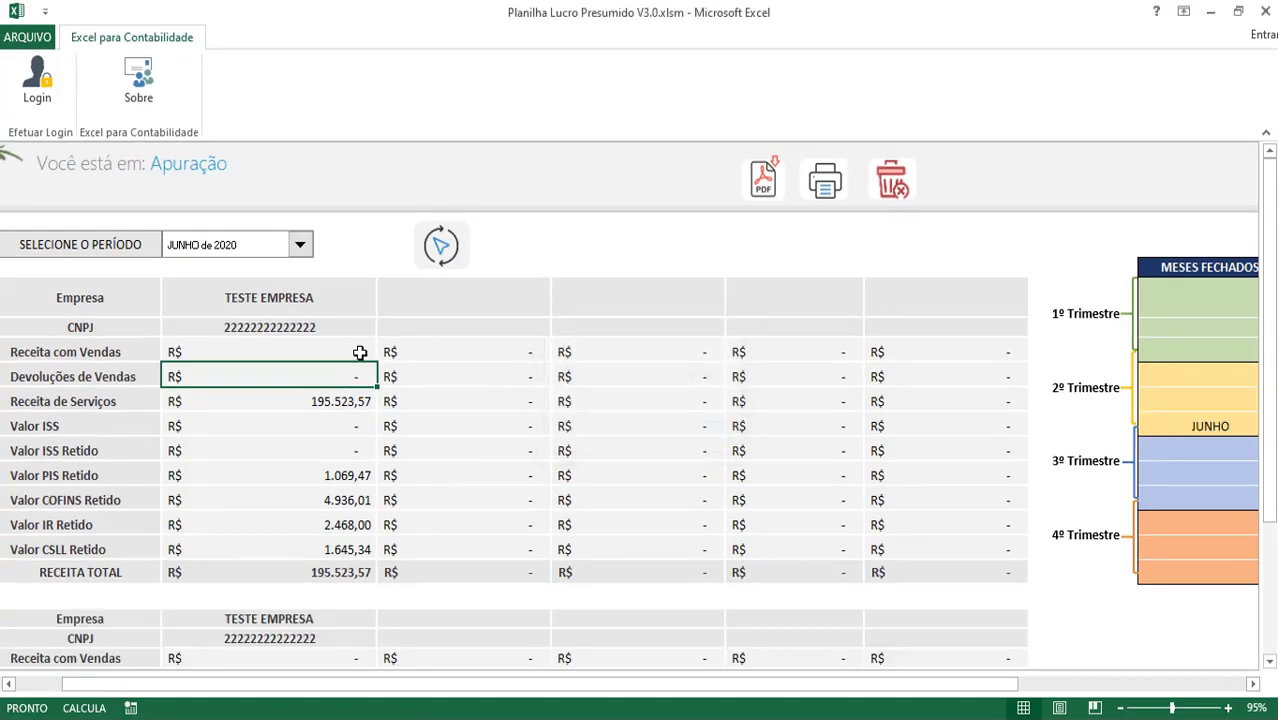
click(303, 398)
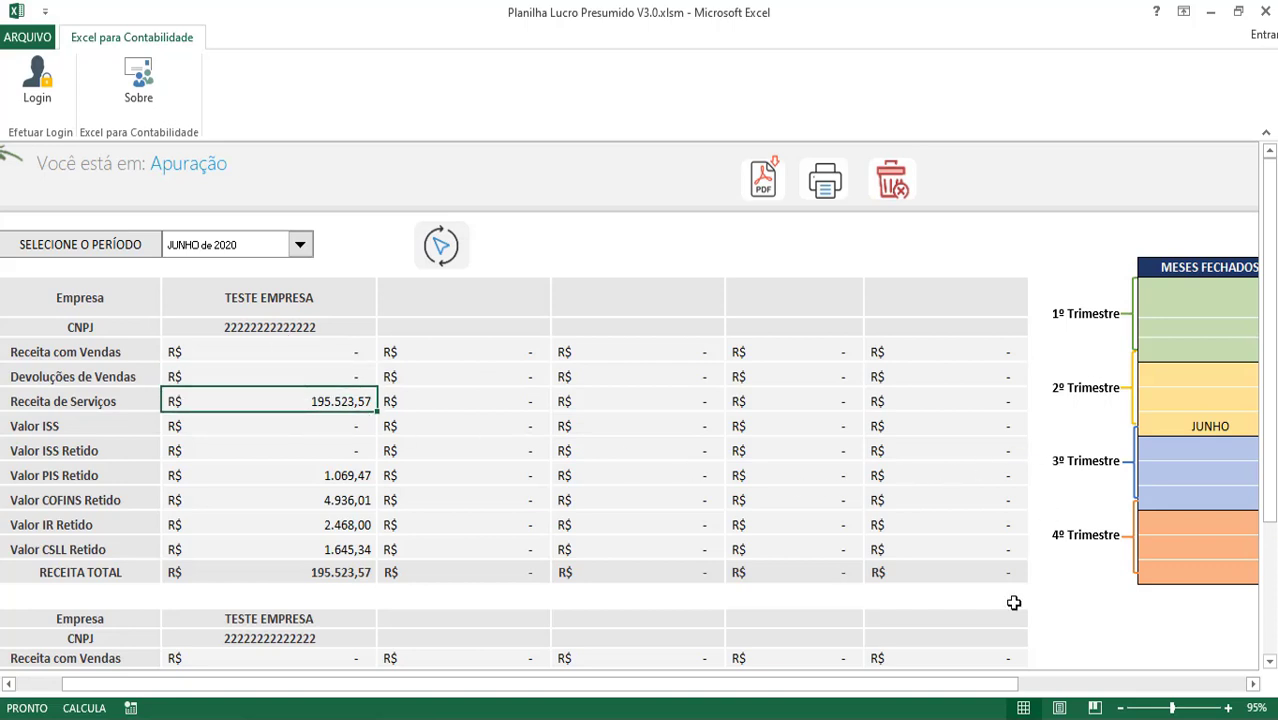
Check the JUNHO entry in the closed-months quarters
mouse_move(956, 686)
mouse_down()
mouse_move(970, 688)
mouse_move(956, 686)
mouse_up()
click(1214, 424)
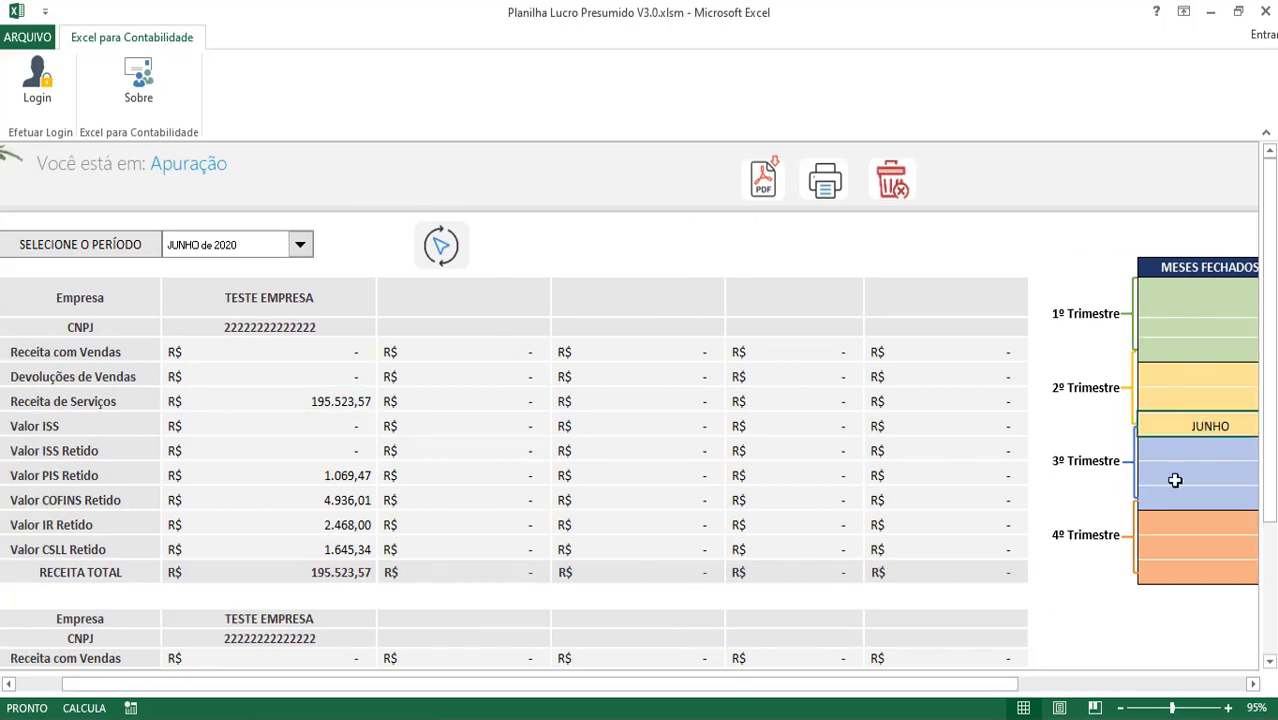
drag(1184, 394, 1183, 300)
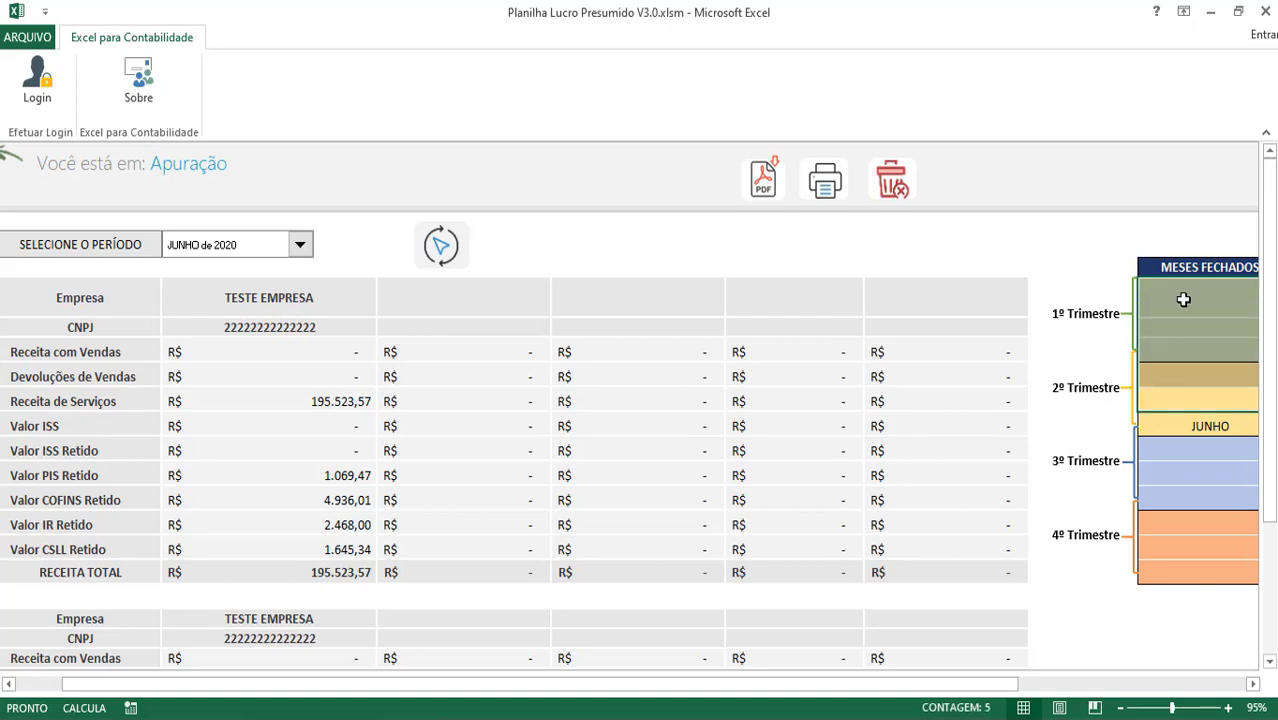
Scroll to the Memória de Cálculo: PIS 201,43, COFINS 929,70, IRPJ 9.385,13, CSLL 5.631,08
click(332, 344)
scroll(337, 398, down, 3)
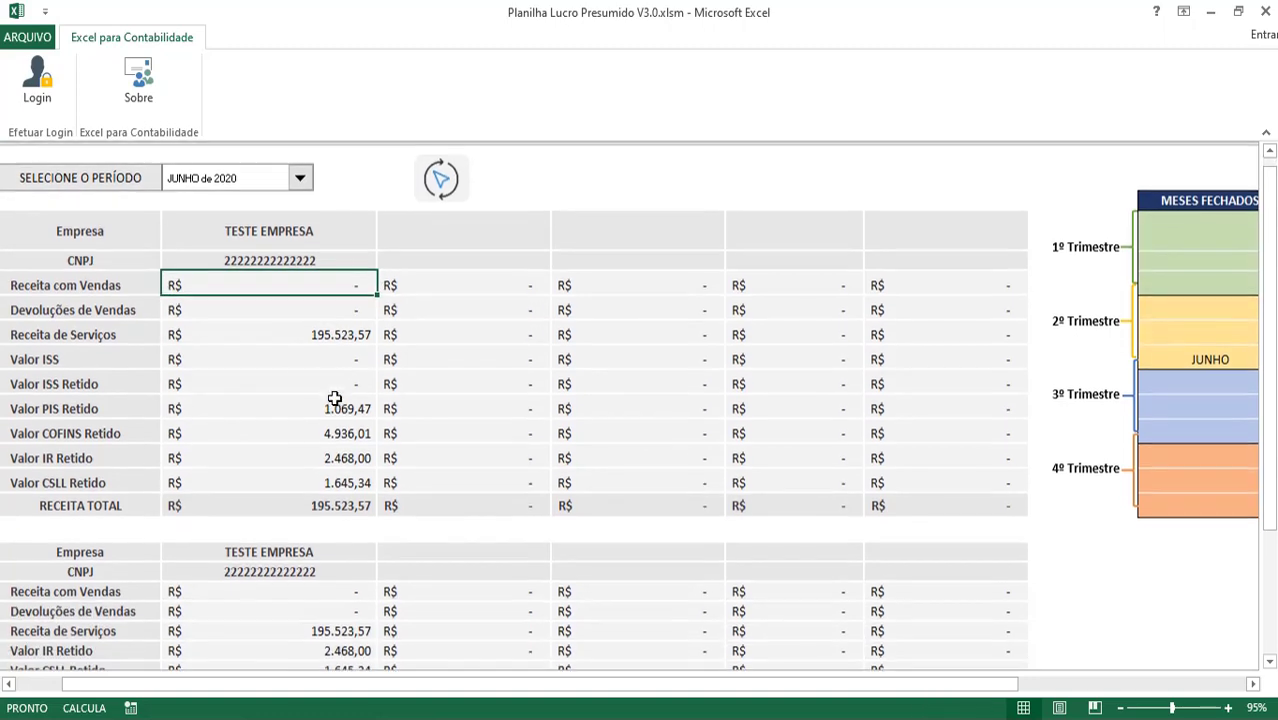
scroll(337, 399, down, 1)
scroll(337, 399, up, 4)
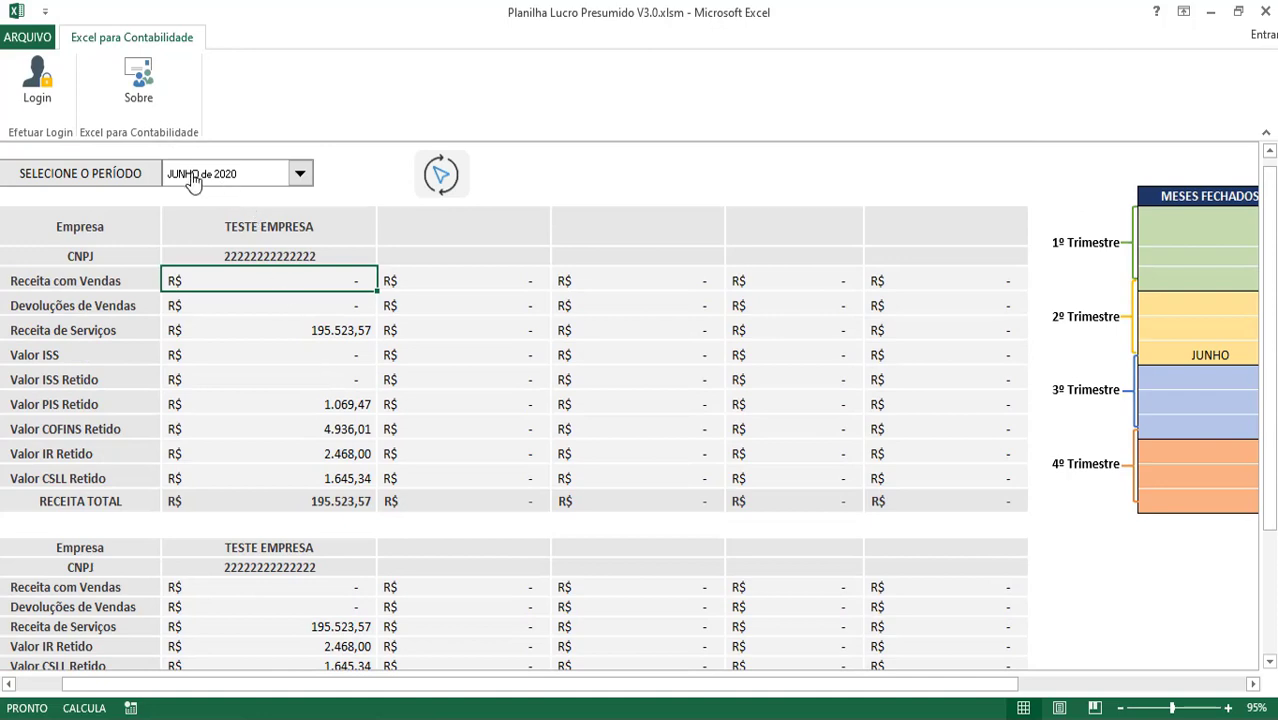
scroll(201, 292, down, 8)
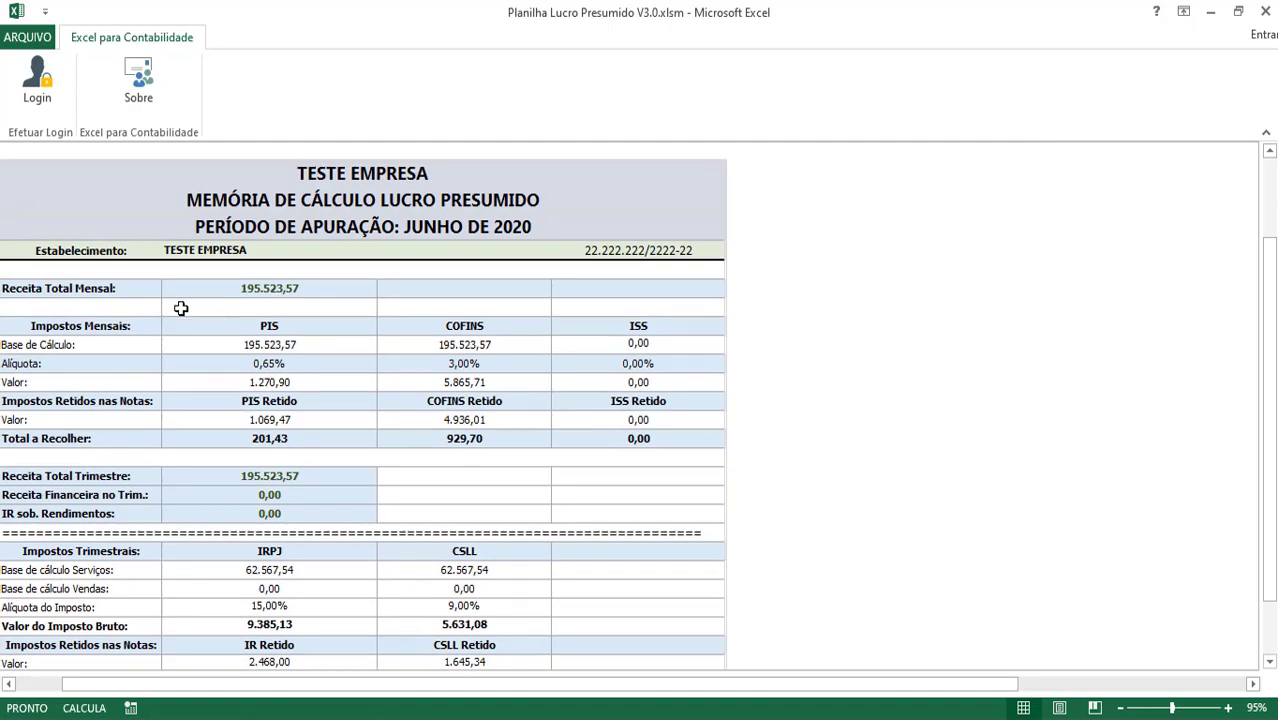
click(224, 290)
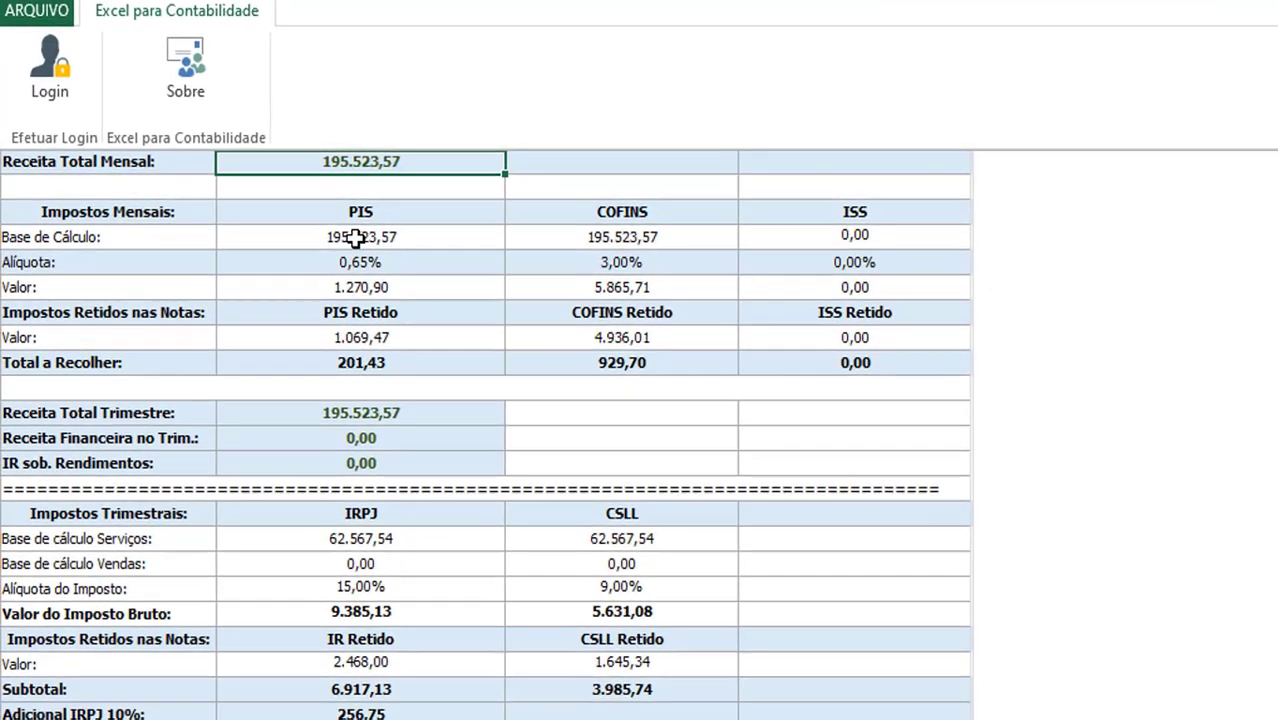
click(269, 328)
drag(361, 215, 368, 360)
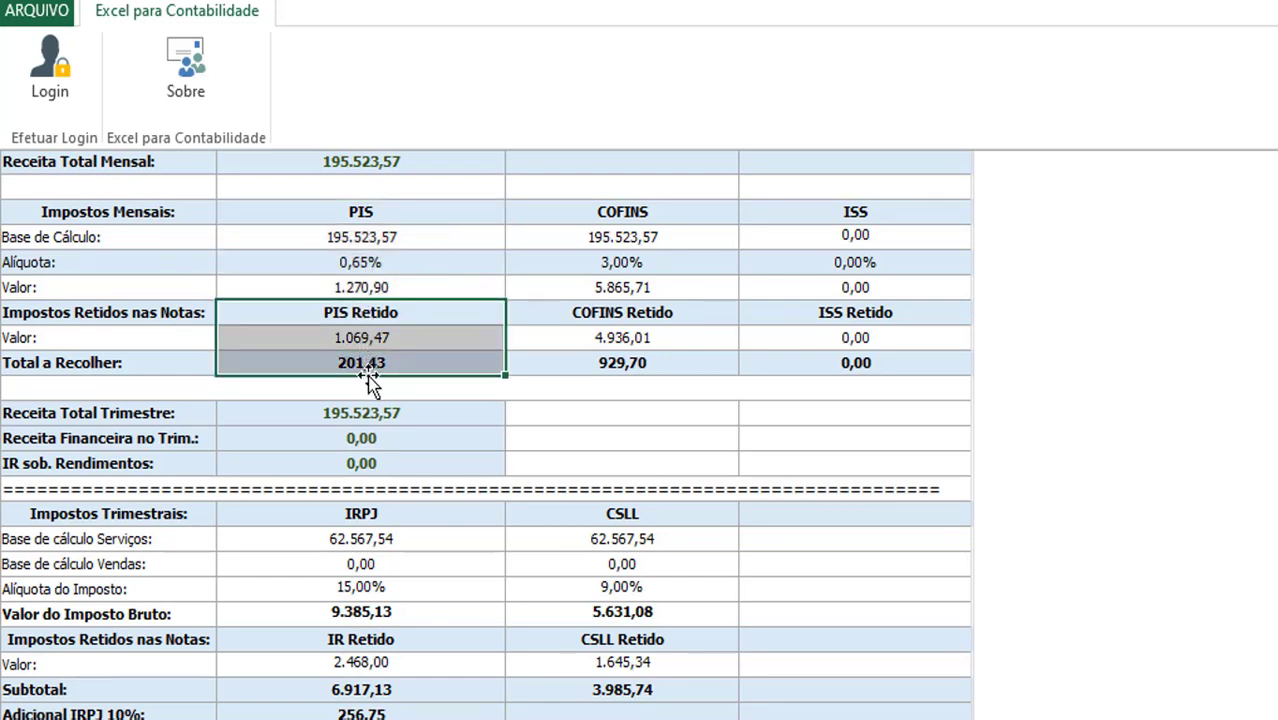
click(366, 362)
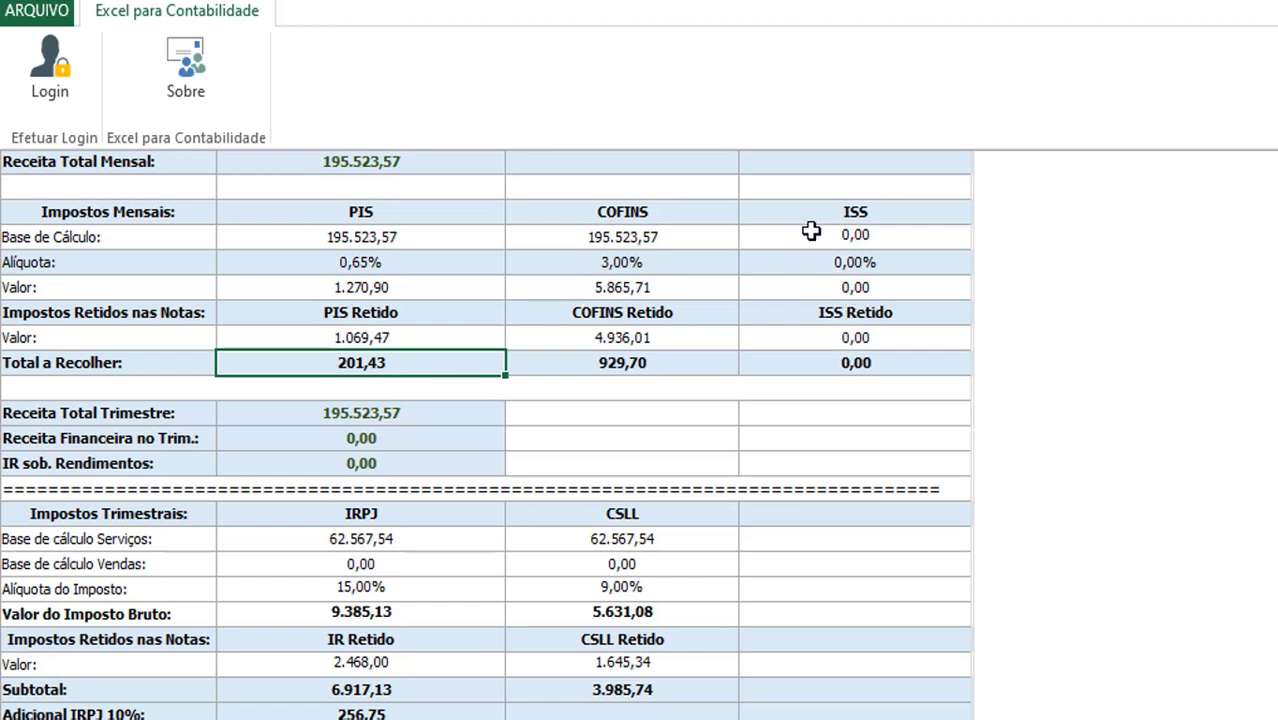
drag(820, 211, 835, 336)
click(835, 337)
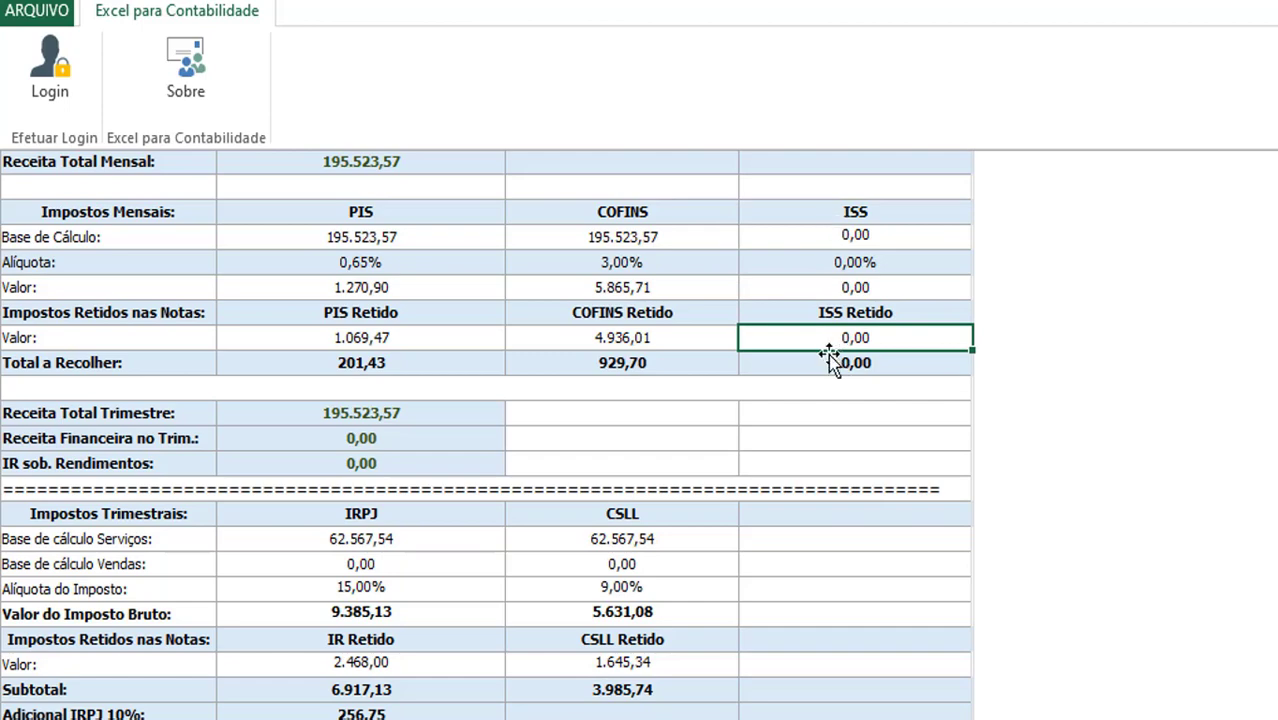
scroll(222, 471, down, 1)
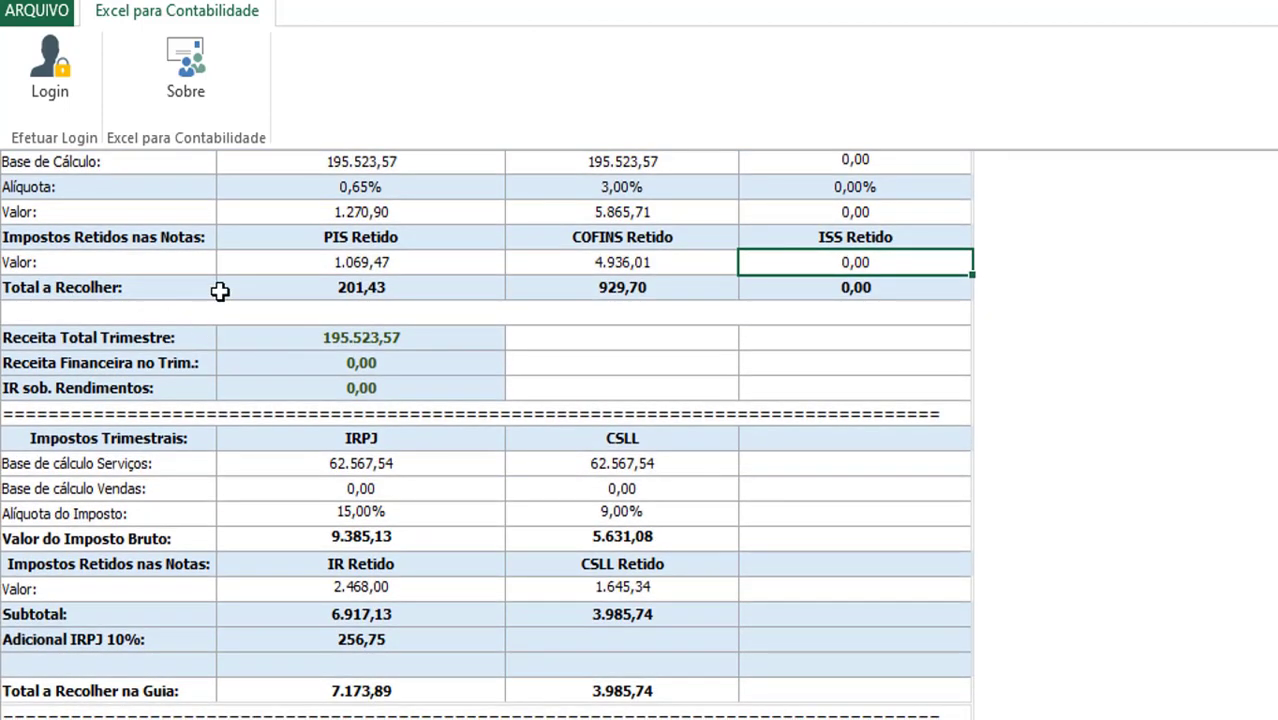
click(244, 335)
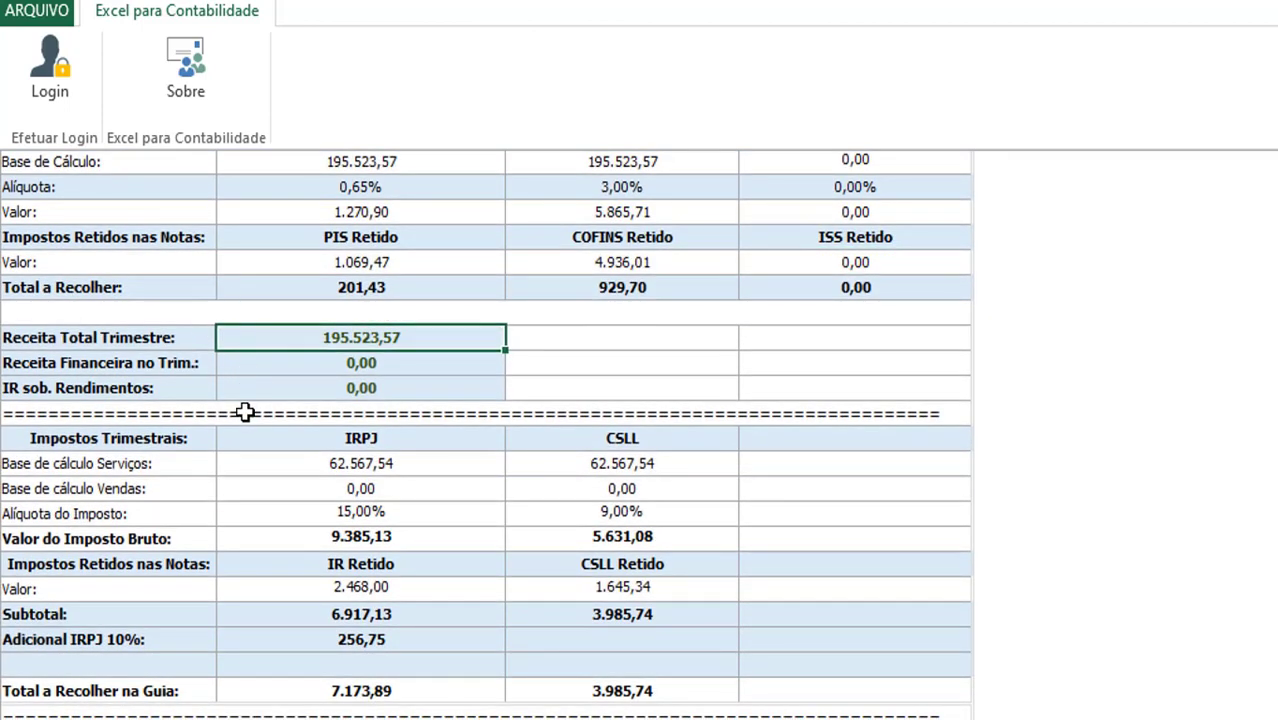
click(150, 363)
drag(150, 363, 307, 360)
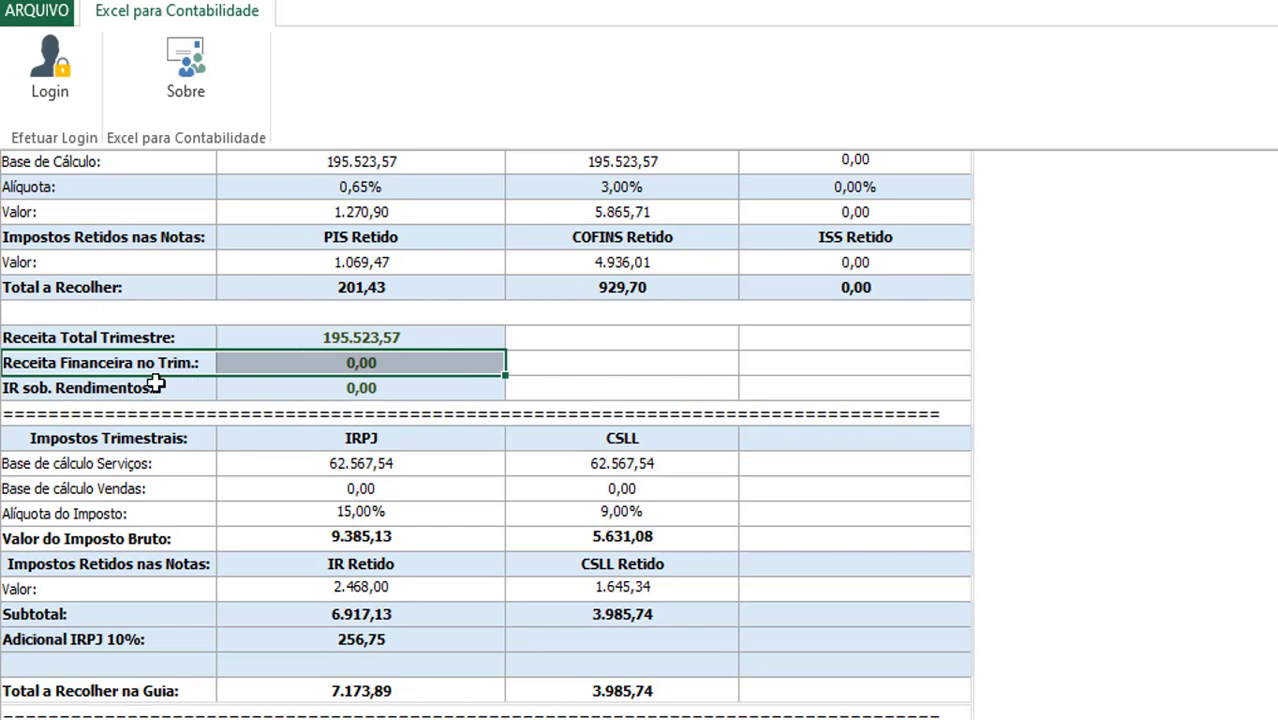
drag(165, 382, 234, 393)
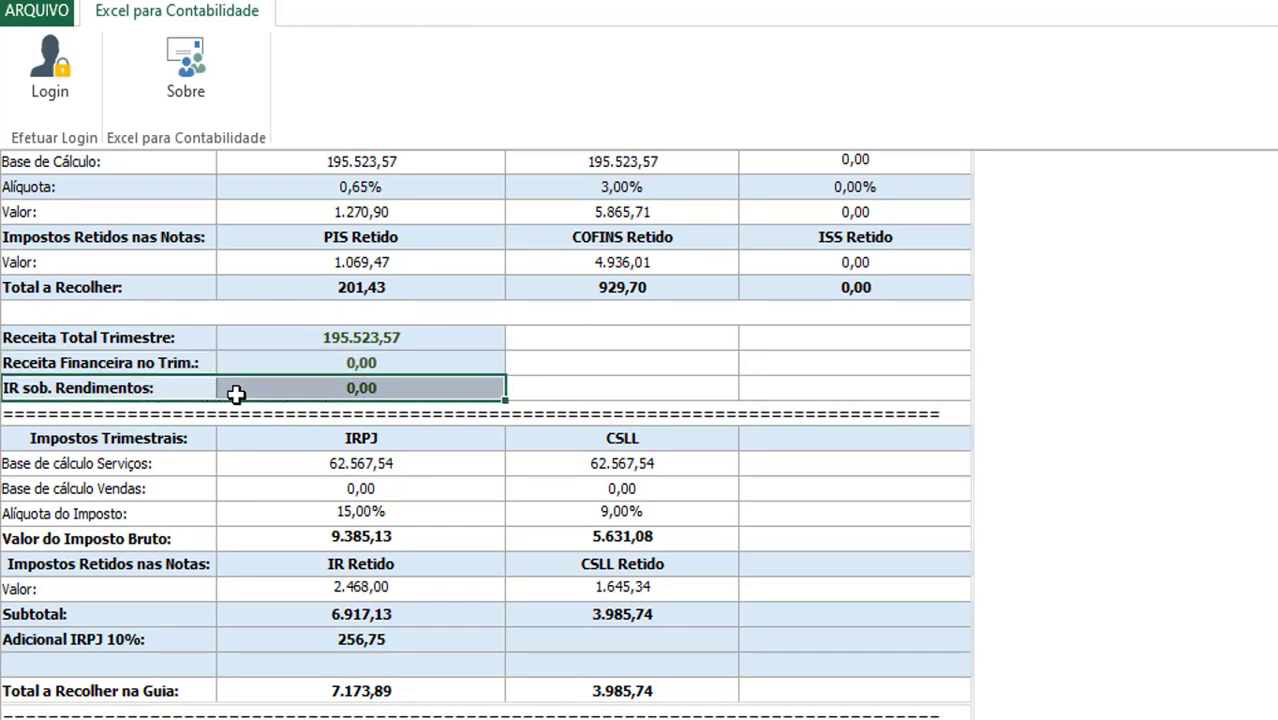
scroll(228, 414, down, 3)
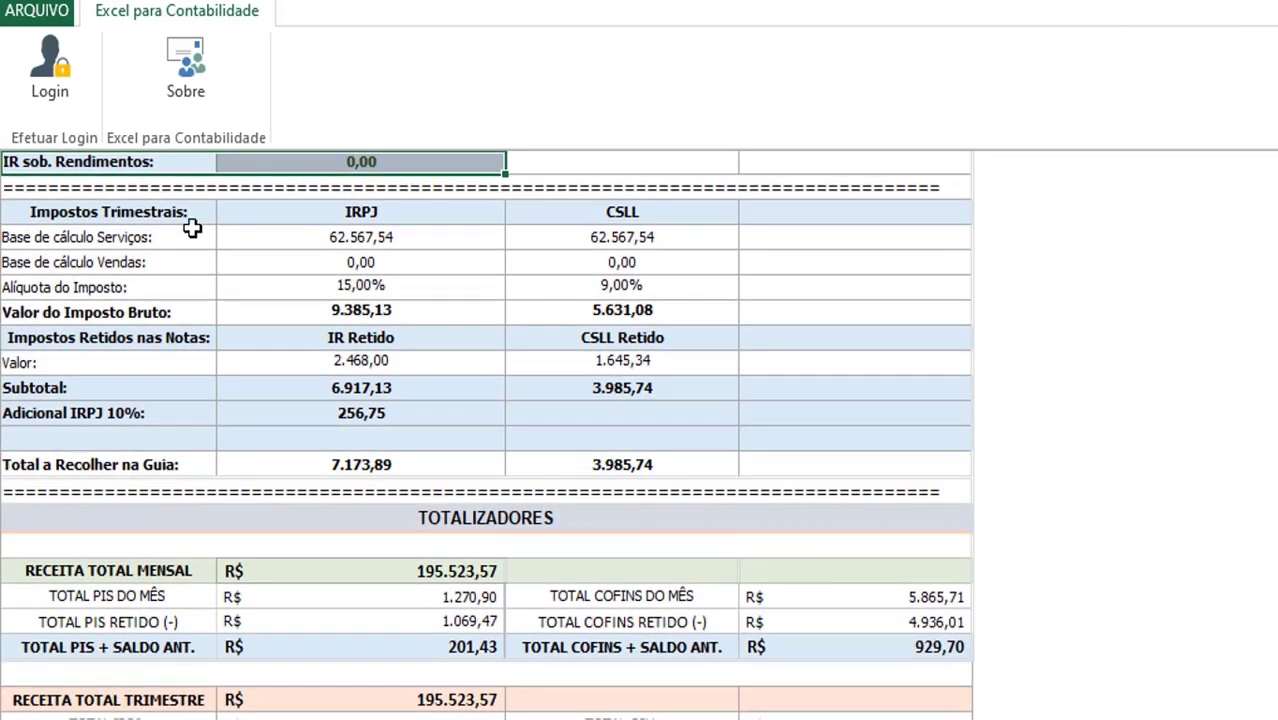
click(319, 241)
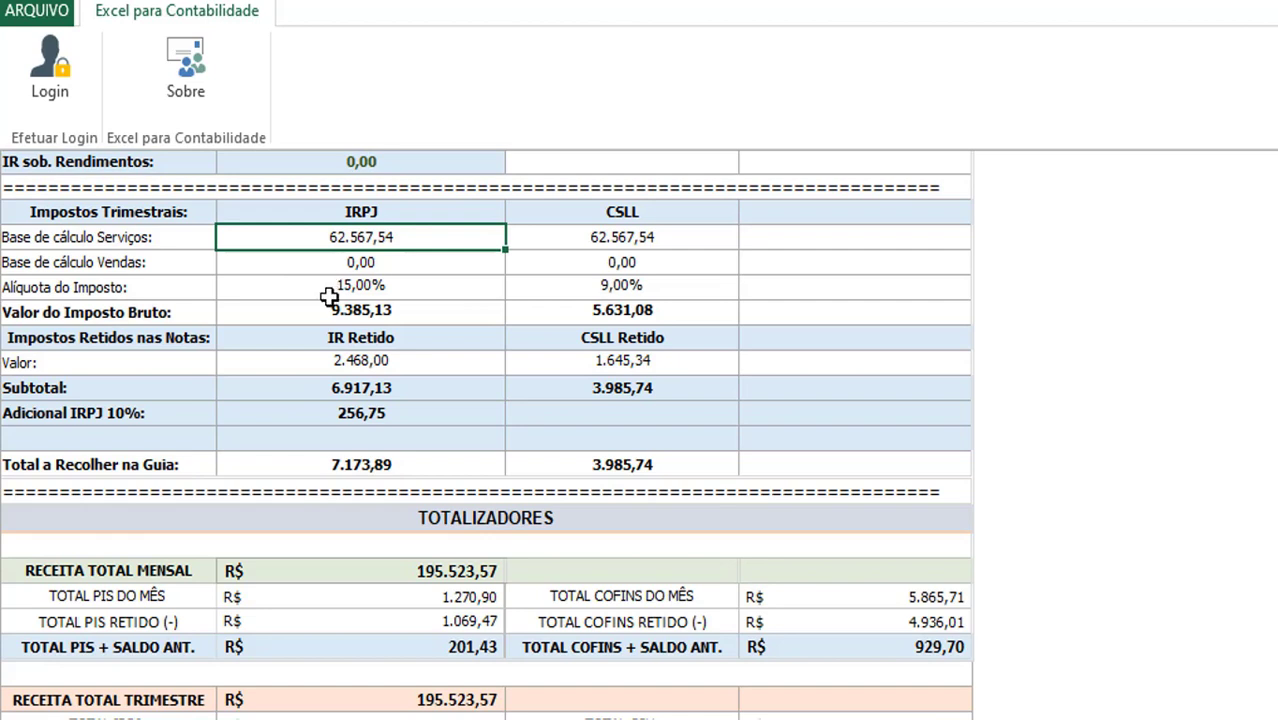
click(343, 256)
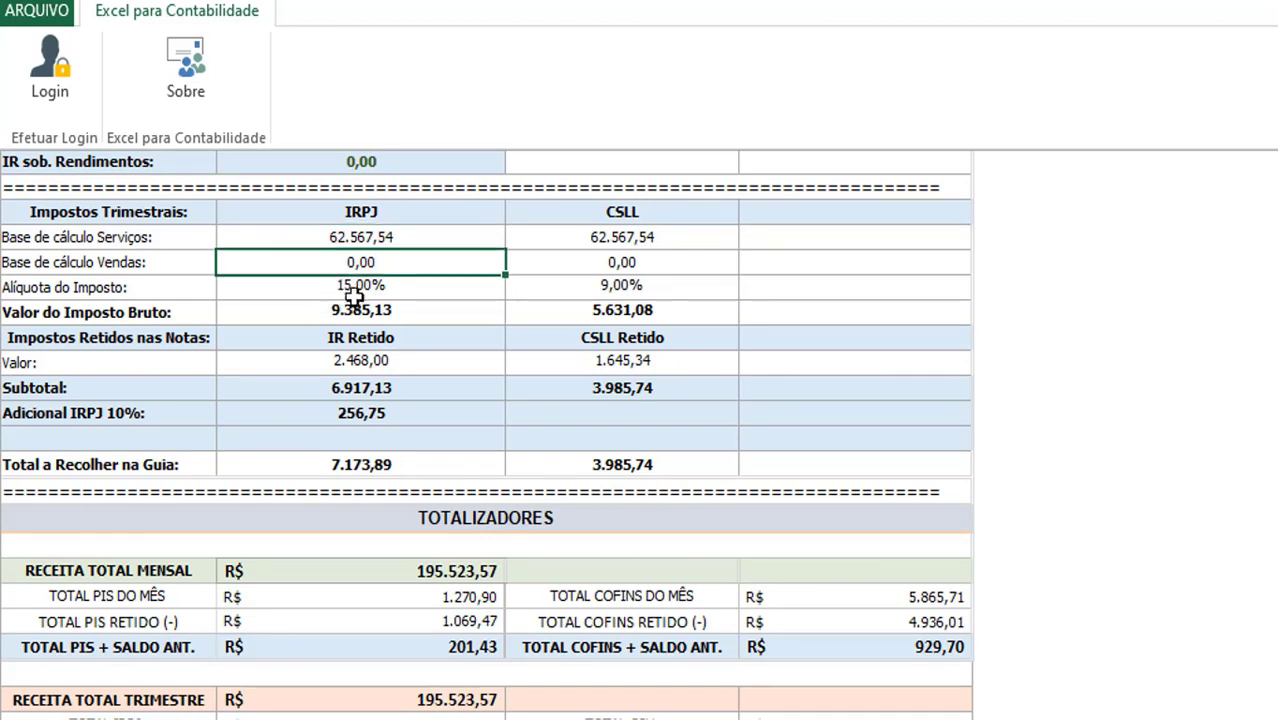
click(357, 290)
click(365, 312)
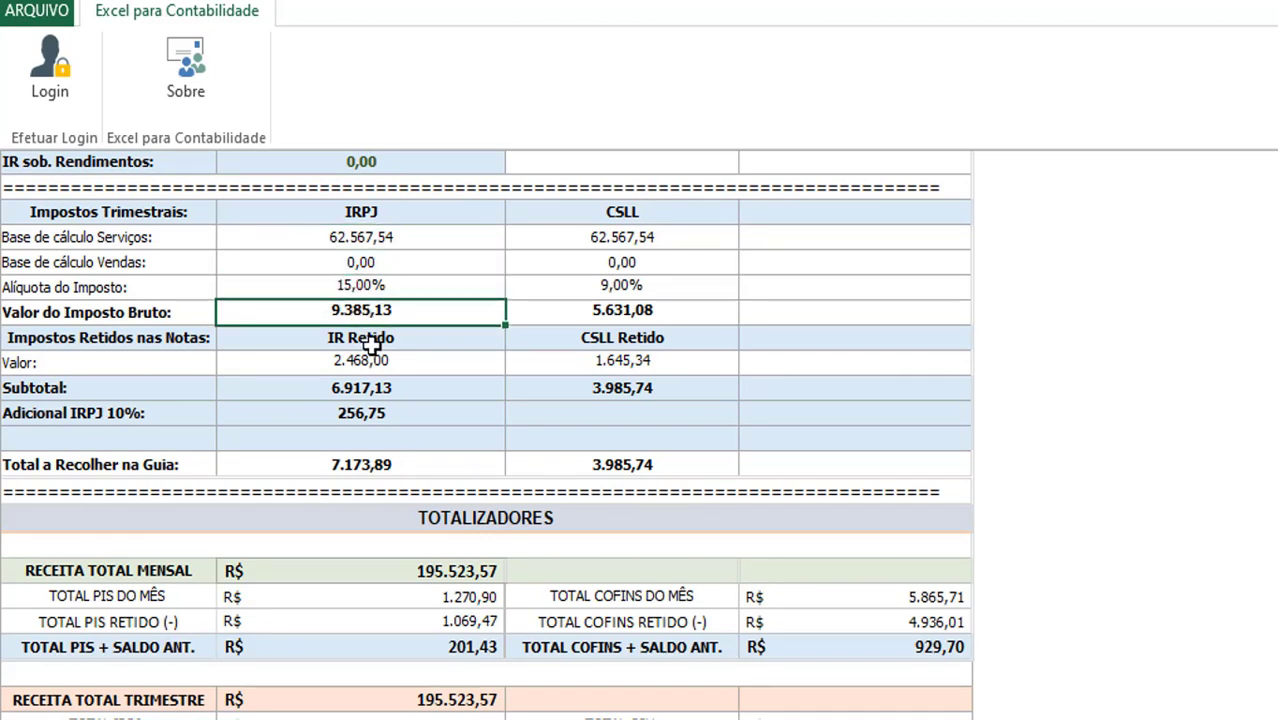
scroll(326, 412, down, 1)
drag(148, 343, 414, 341)
scroll(531, 342, up, 1)
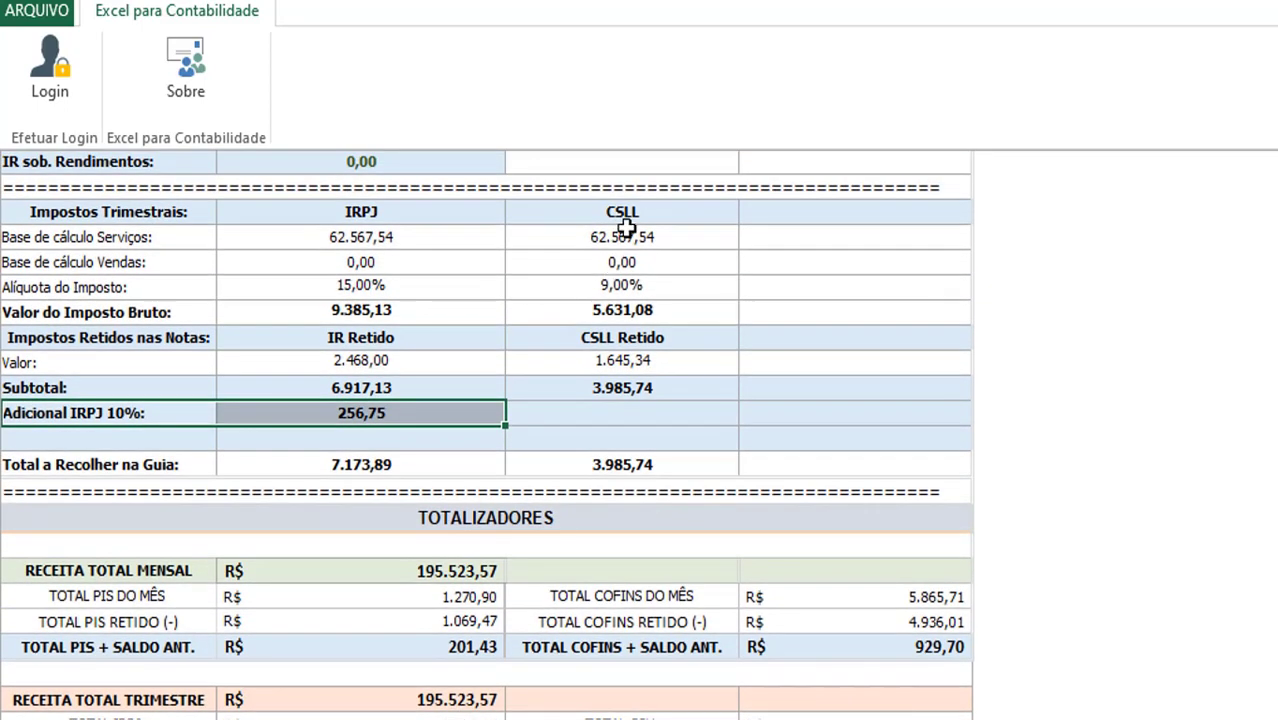
click(634, 218)
drag(634, 227, 642, 378)
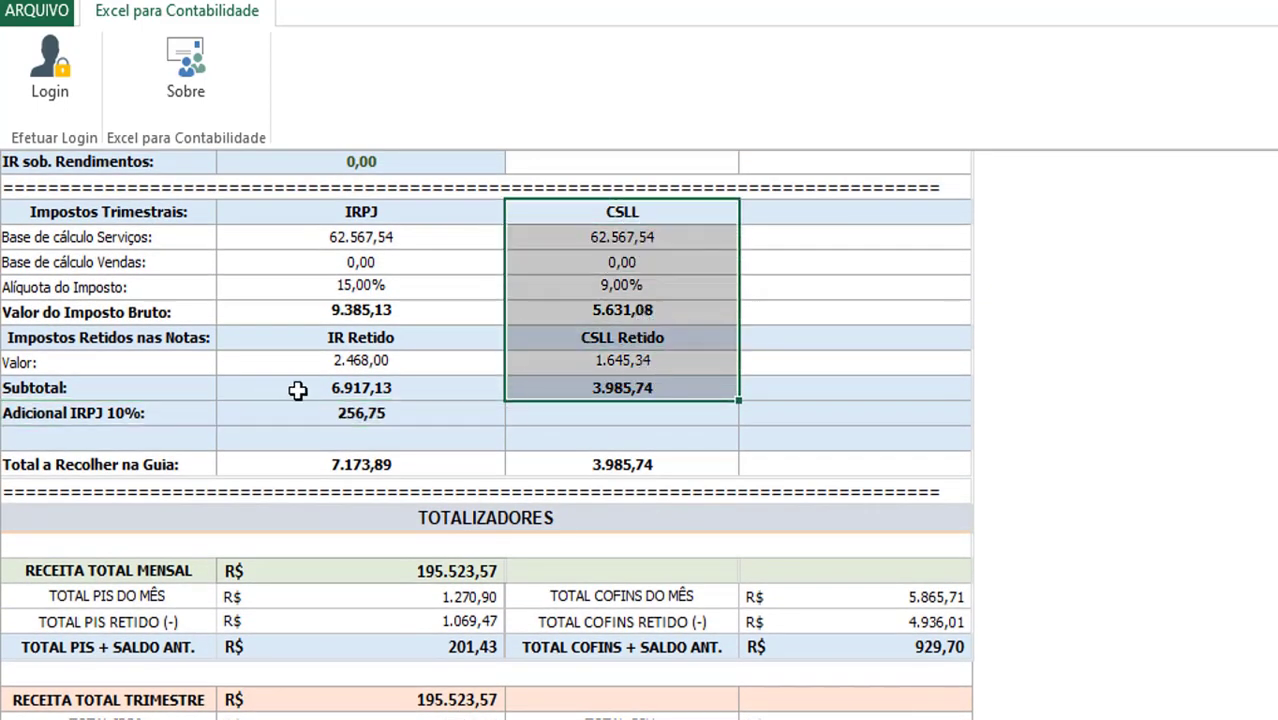
scroll(275, 390, down, 1)
scroll(275, 390, down, 3)
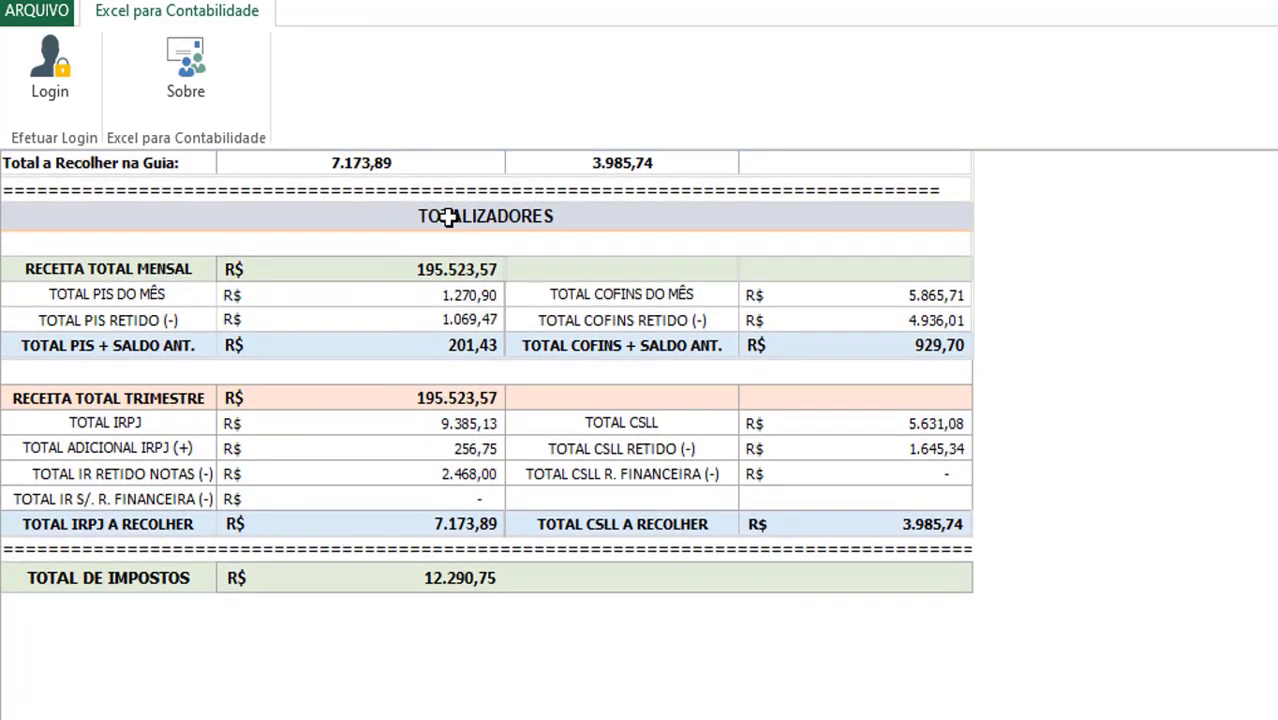
click(447, 216)
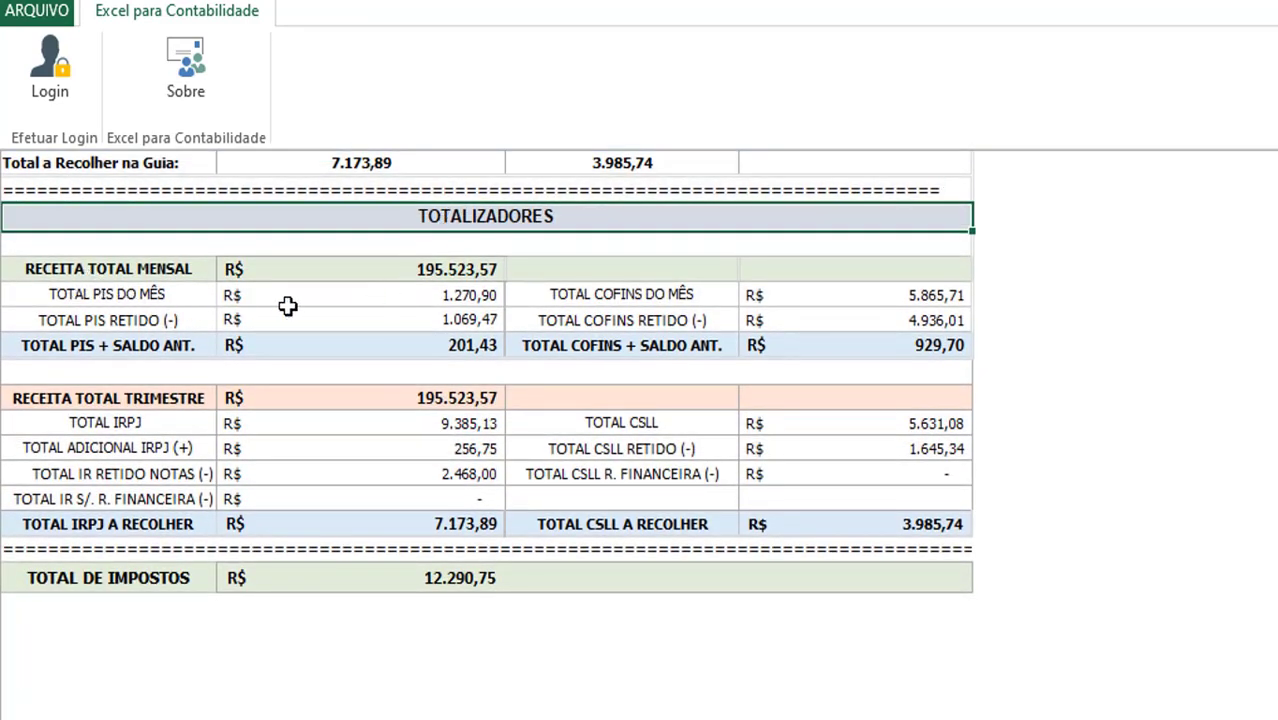
click(339, 303)
click(330, 326)
click(334, 346)
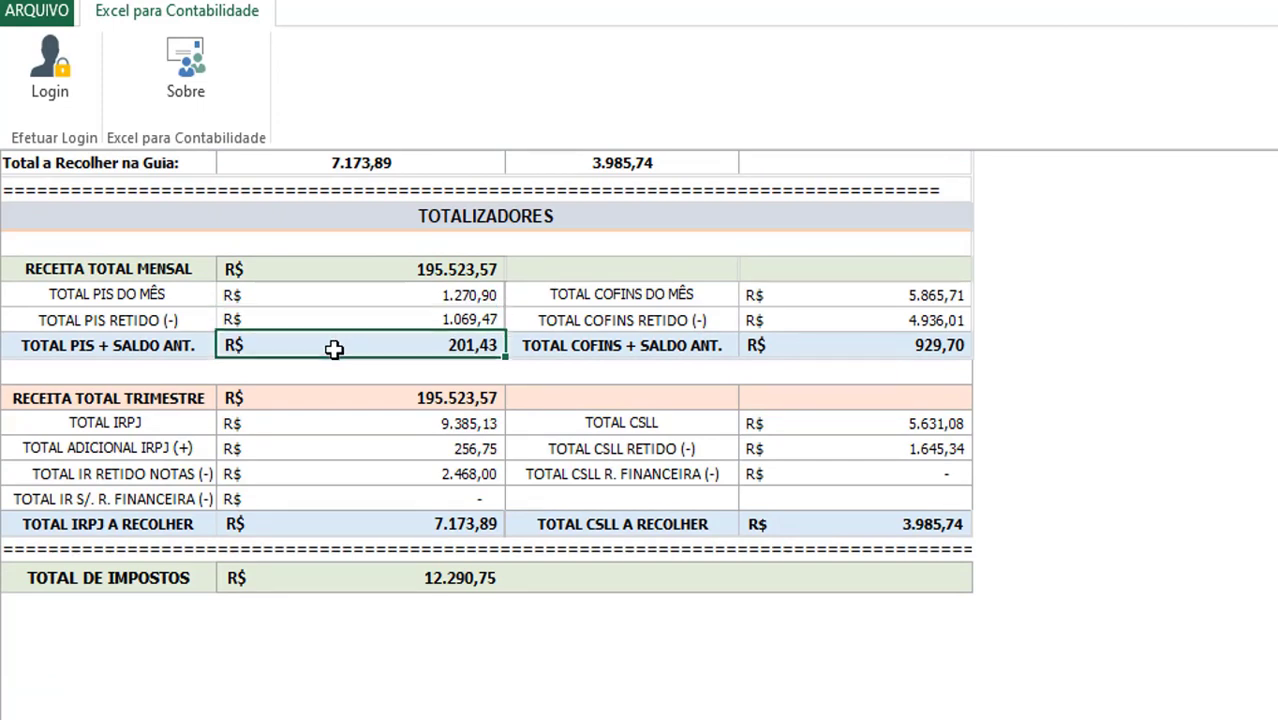
click(570, 298)
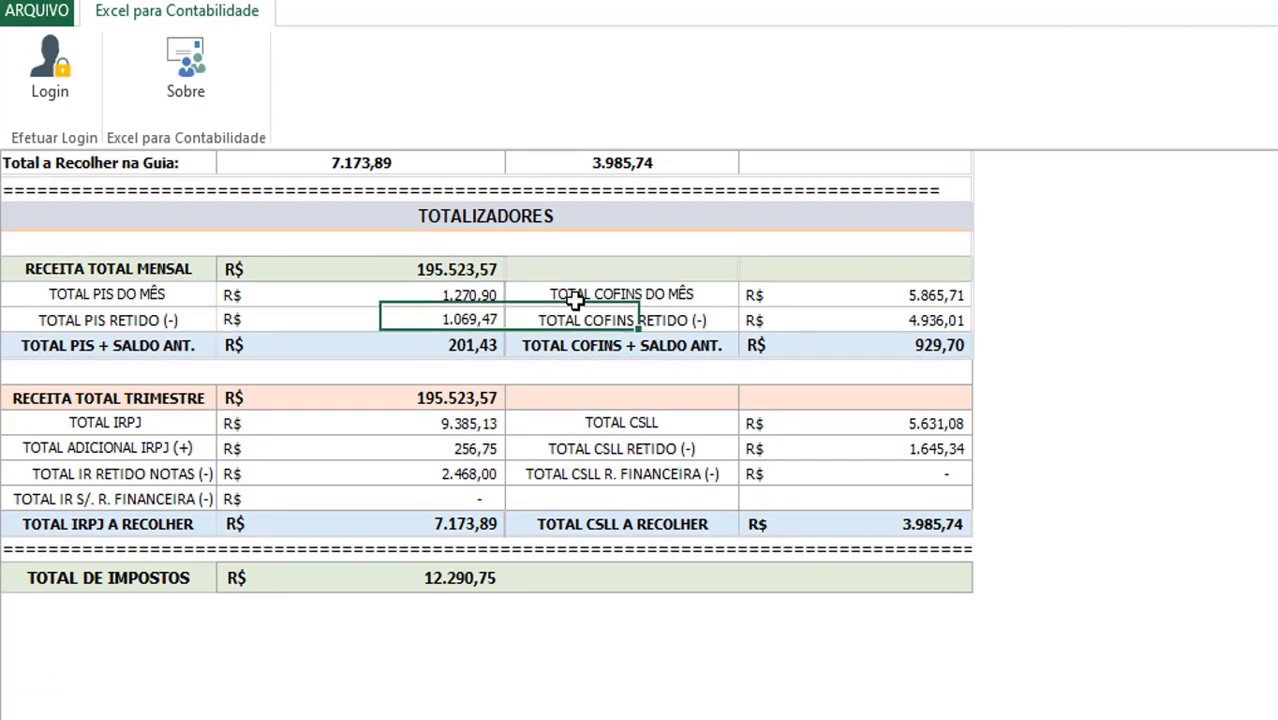
click(304, 426)
click(634, 421)
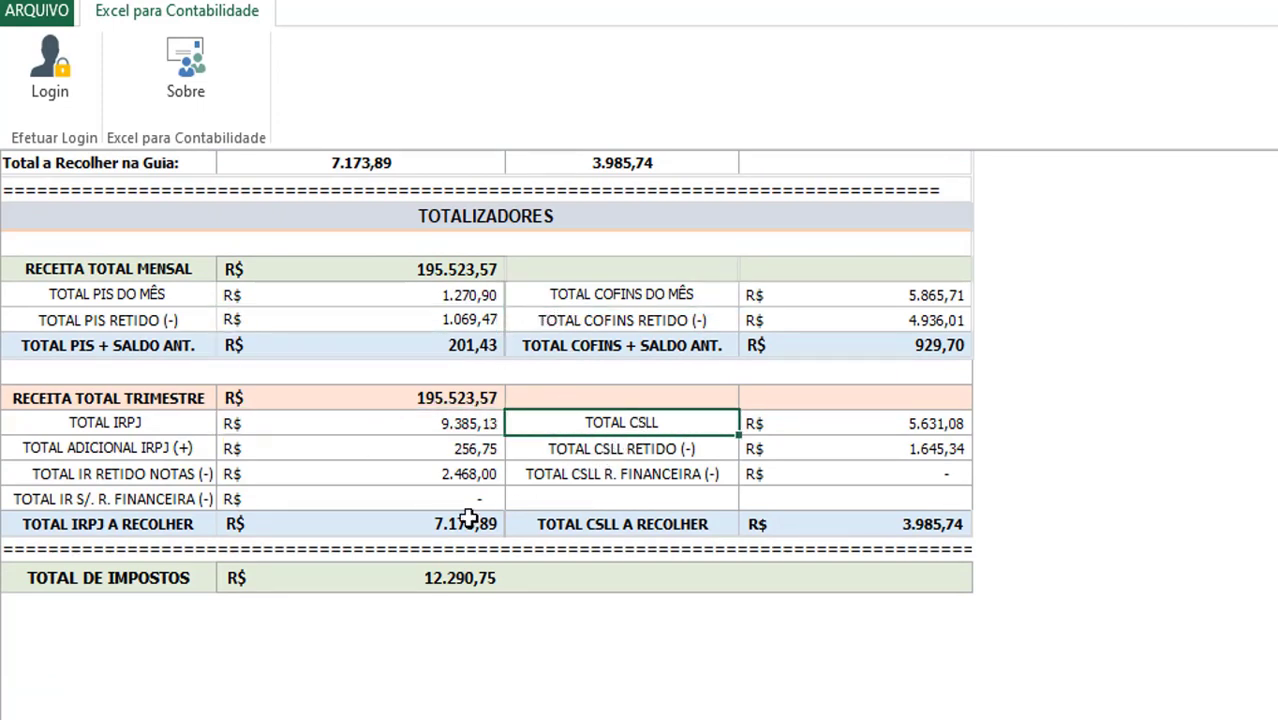
scroll(459, 522, up, 15)
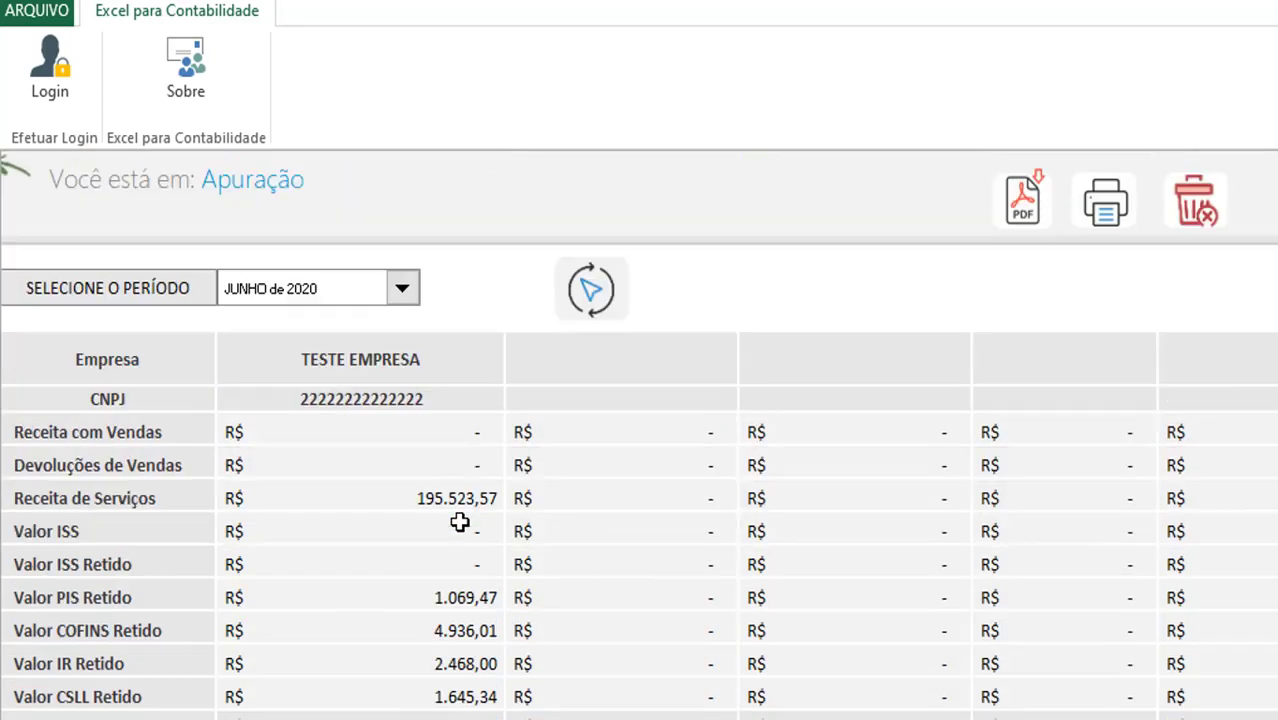
scroll(459, 520, down, 1)
drag(434, 272, 456, 563)
click(646, 322)
drag(800, 370, 853, 451)
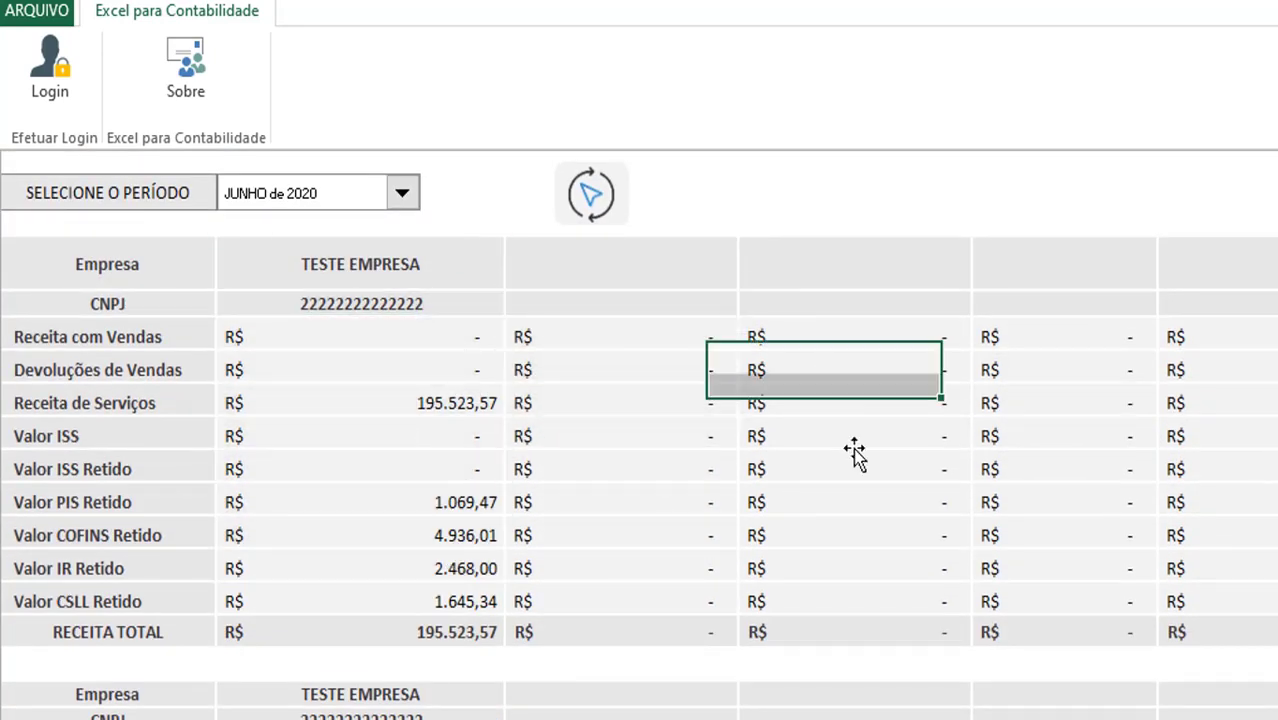
scroll(732, 474, down, 2)
scroll(732, 474, down, 8)
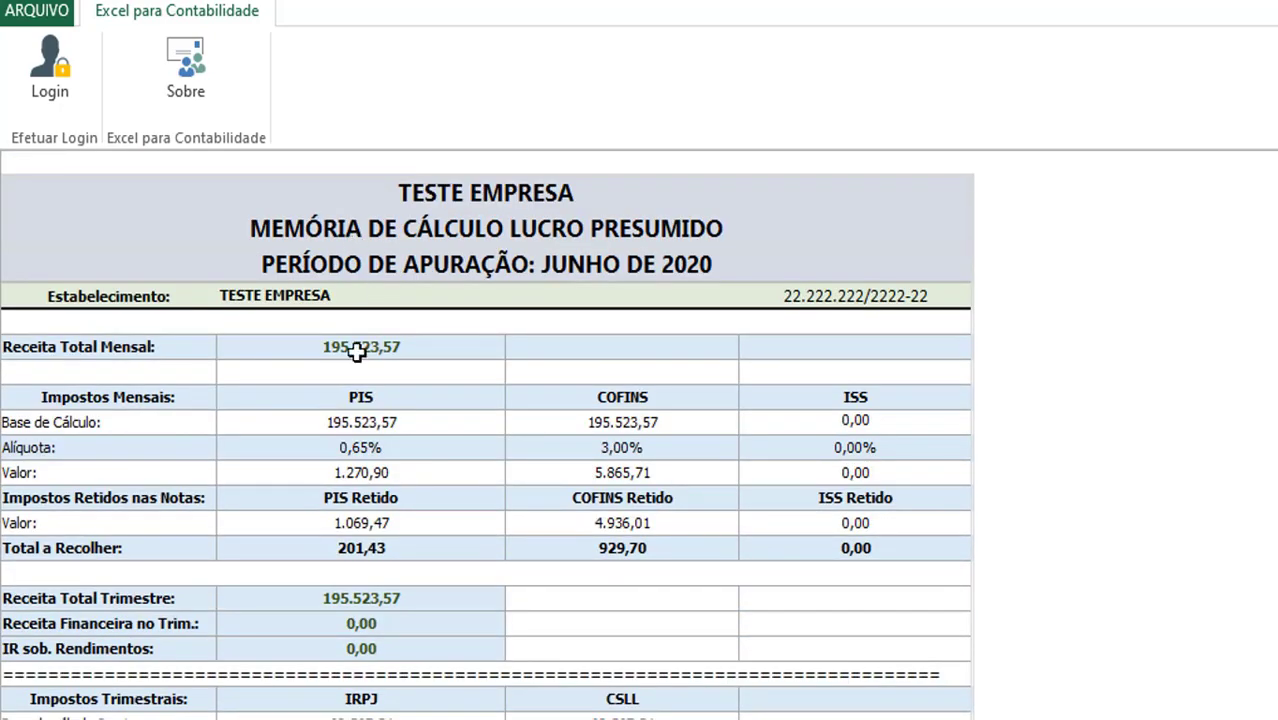
scroll(355, 400, down, 4)
scroll(350, 450, down, 2)
scroll(380, 243, up, 6)
mouse_move(328, 191)
mouse_down()
mouse_move(330, 712)
mouse_move(345, 718)
mouse_up()
scroll(371, 561, down, 6)
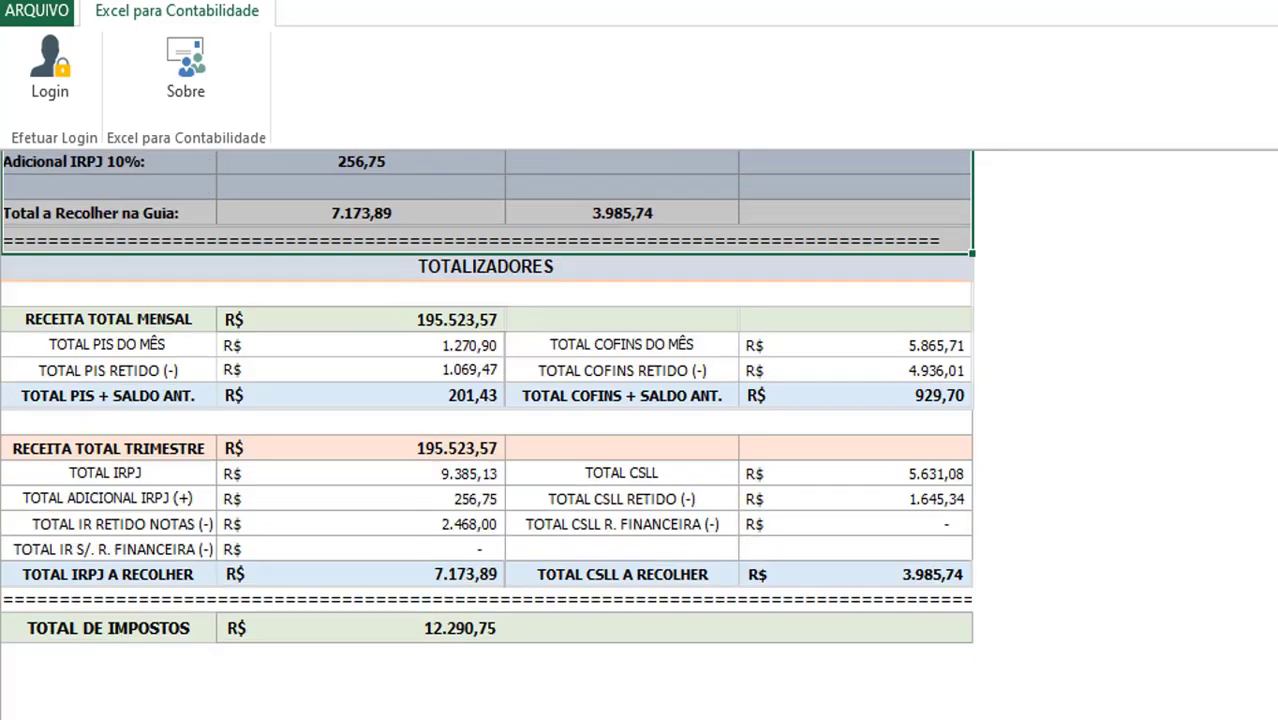
click(389, 319)
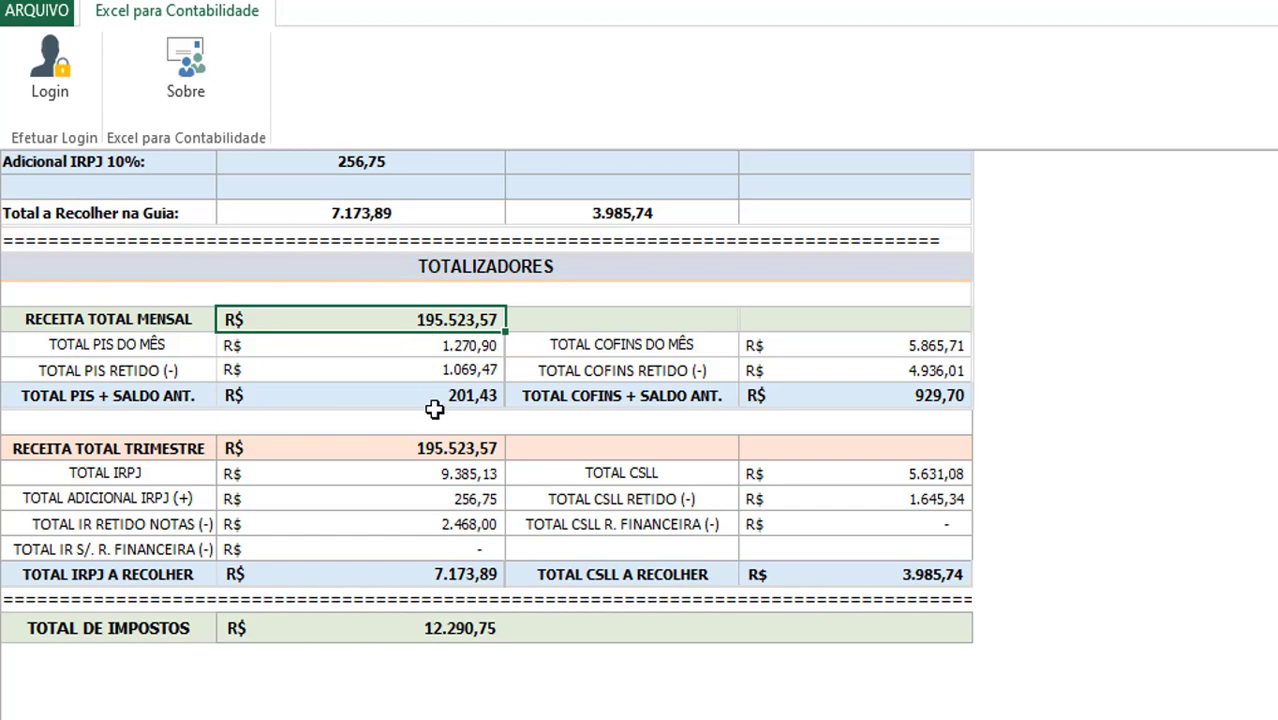
Scroll back to the Apuração header: JUNHO de 2020, revenue R$ 195.523,57, total taxes R$ 12.290,75
scroll(434, 409, up, 15)
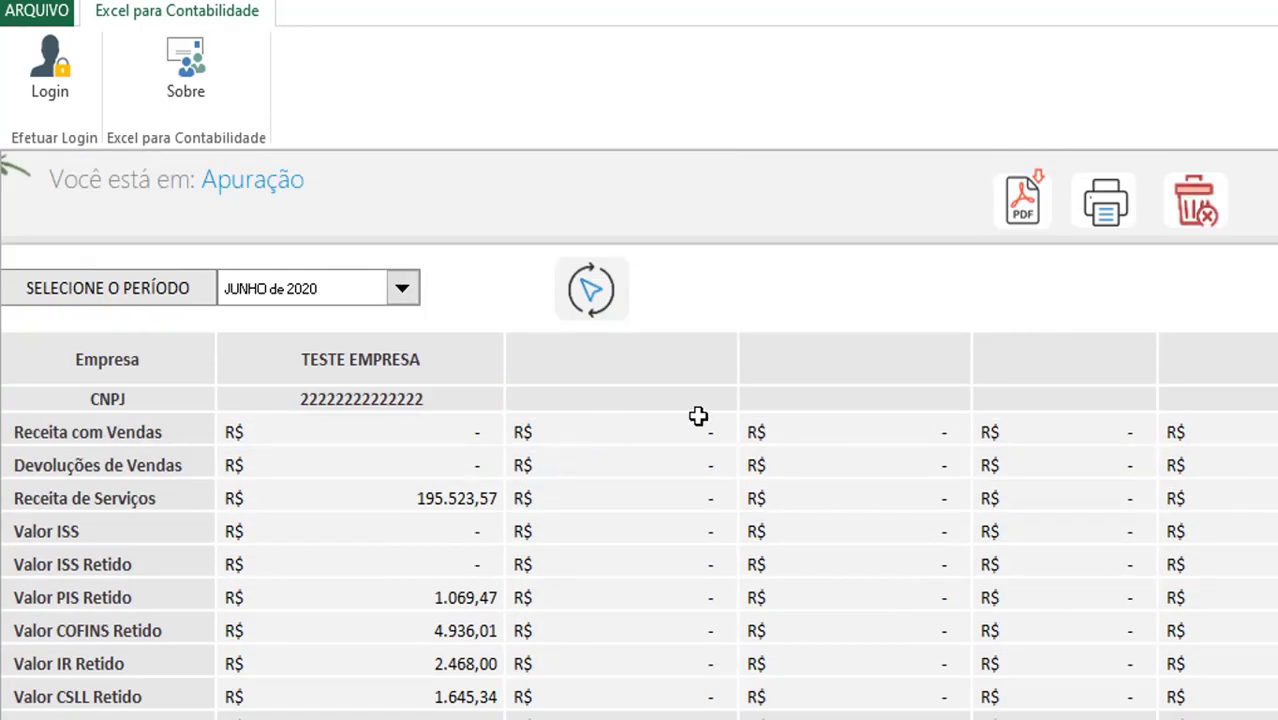
click(1104, 212)
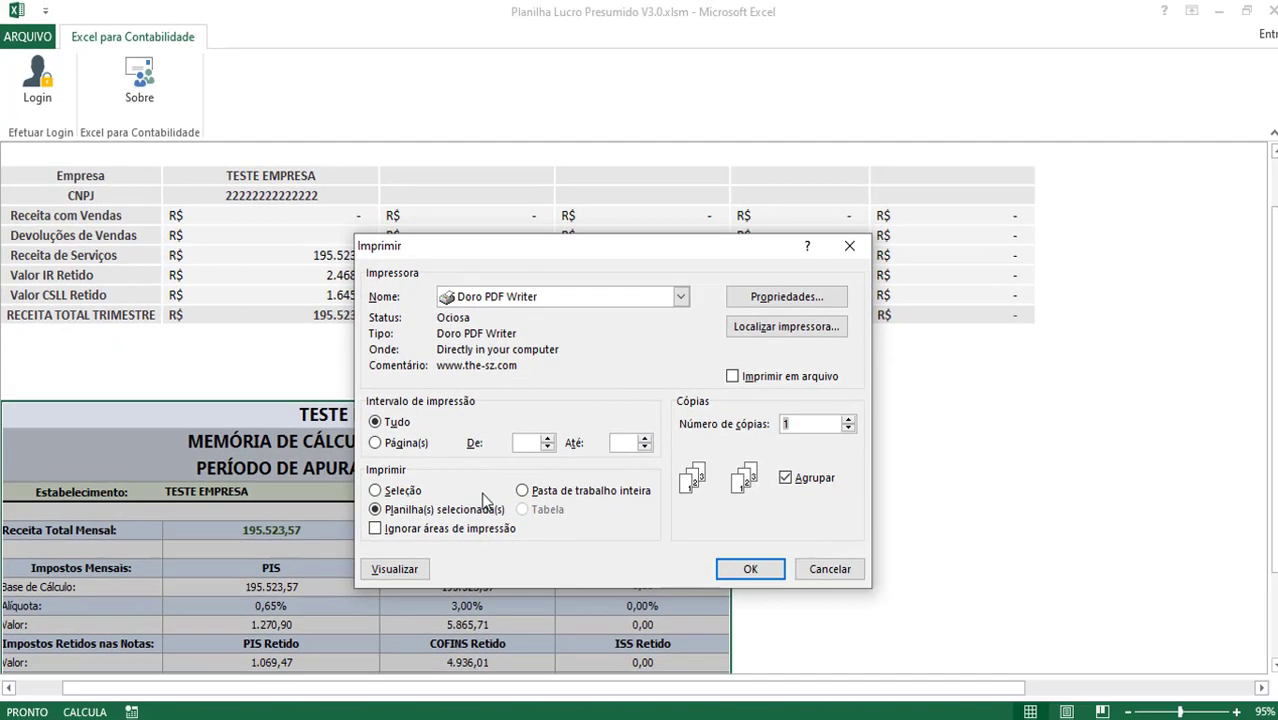
click(510, 297)
click(514, 296)
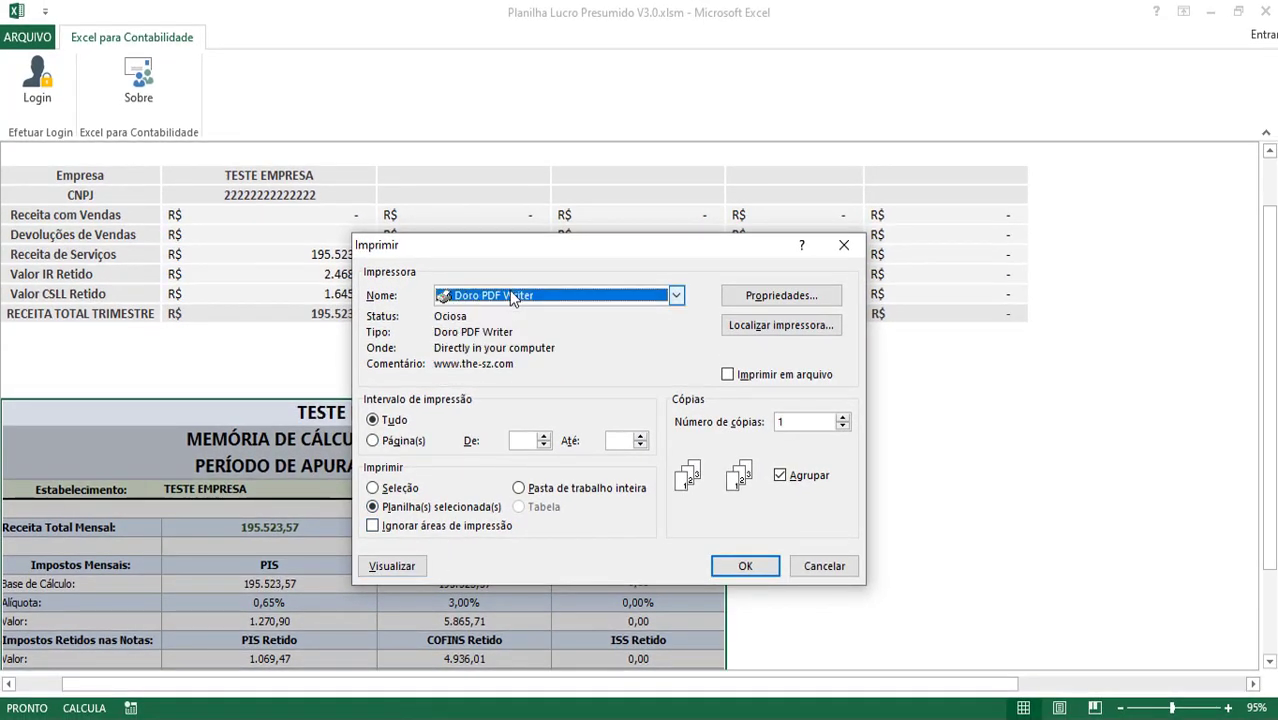
click(420, 568)
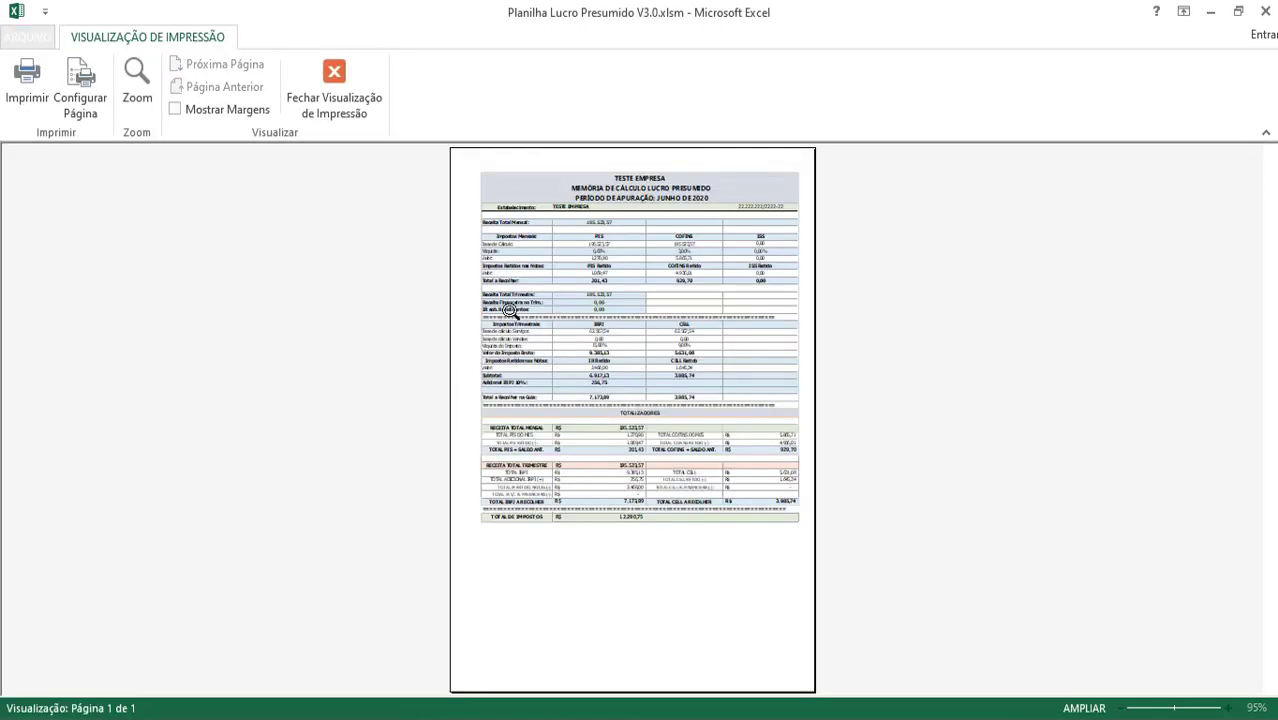
click(605, 298)
scroll(605, 298, up, 3)
scroll(440, 190, down, 6)
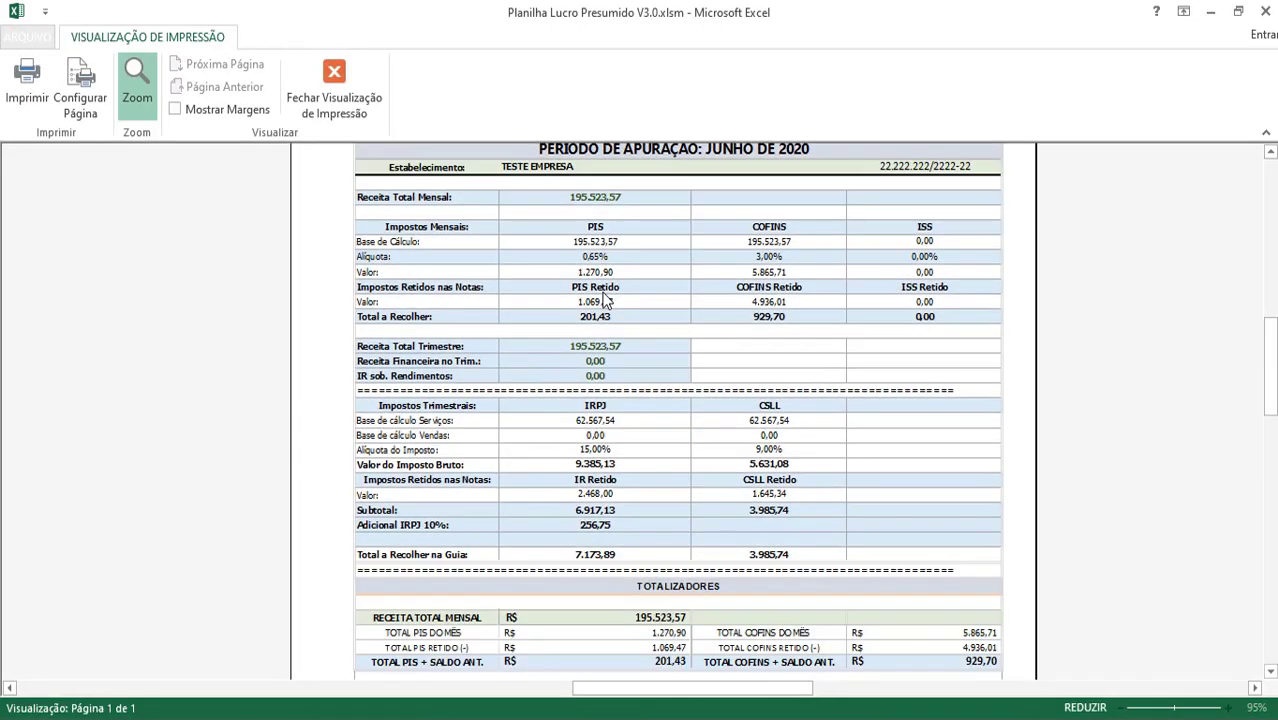
click(357, 77)
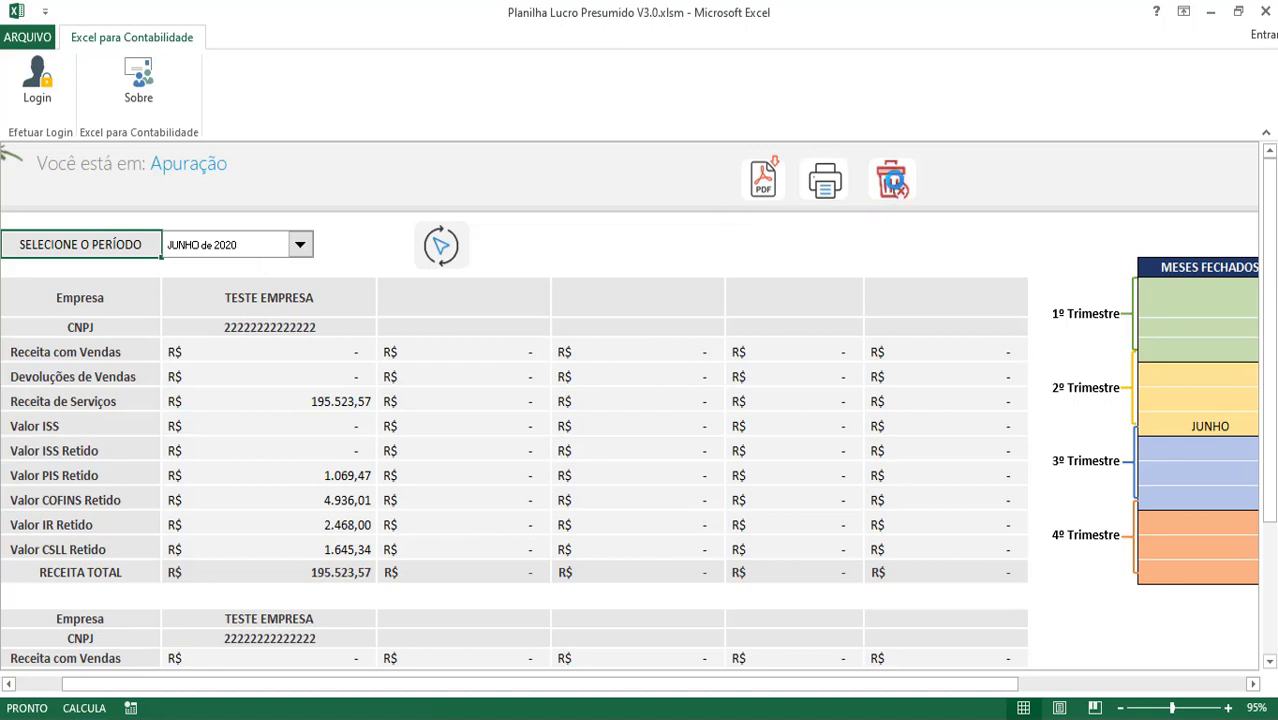
click(892, 180)
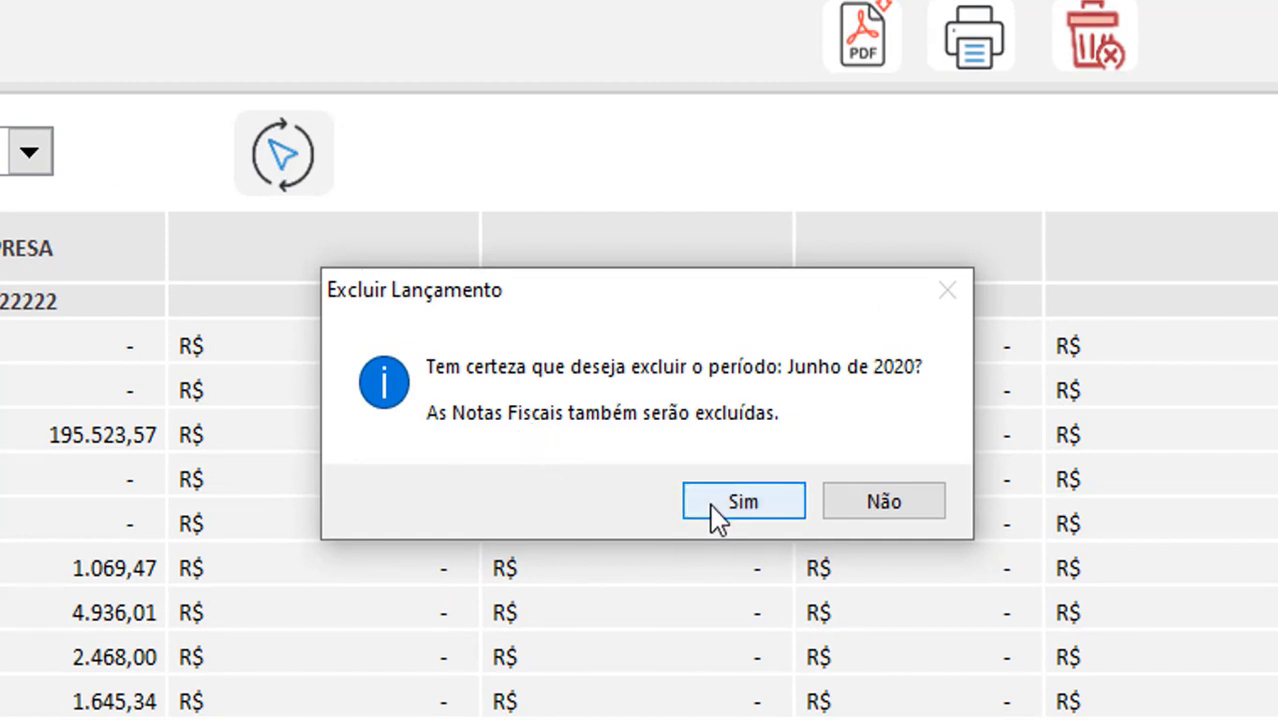
click(895, 520)
click(660, 492)
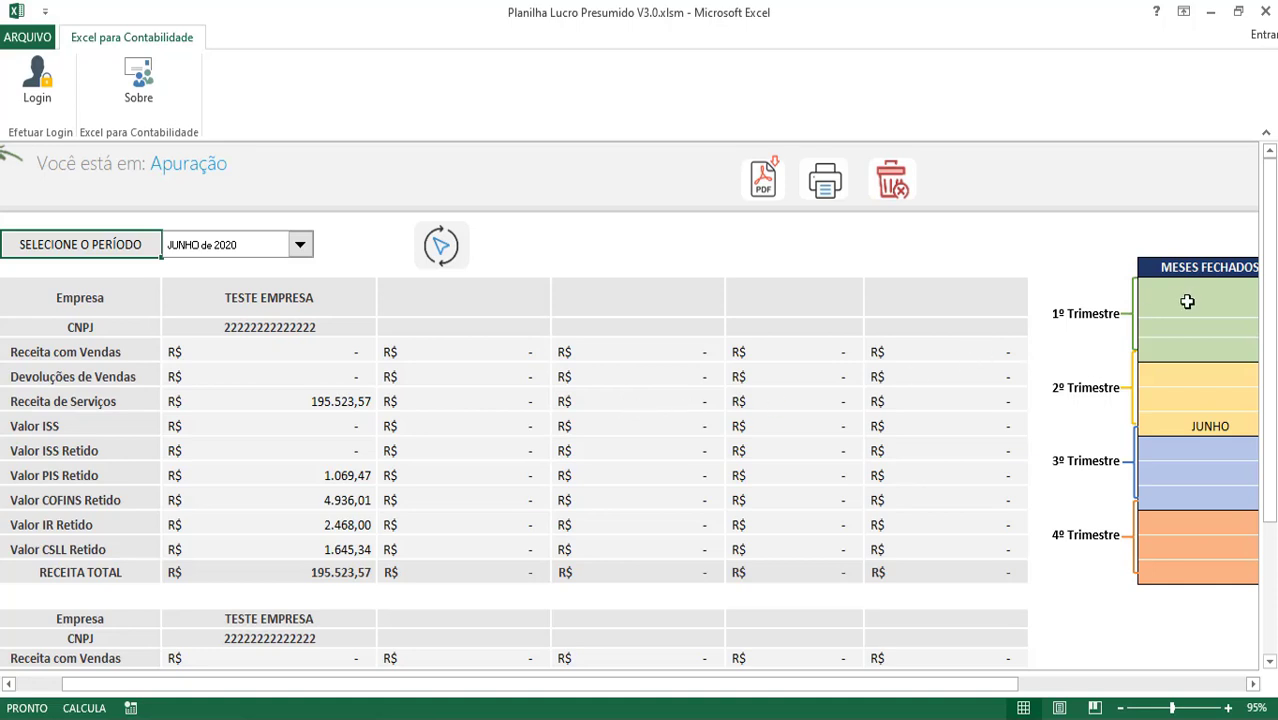
drag(978, 697, 1023, 696)
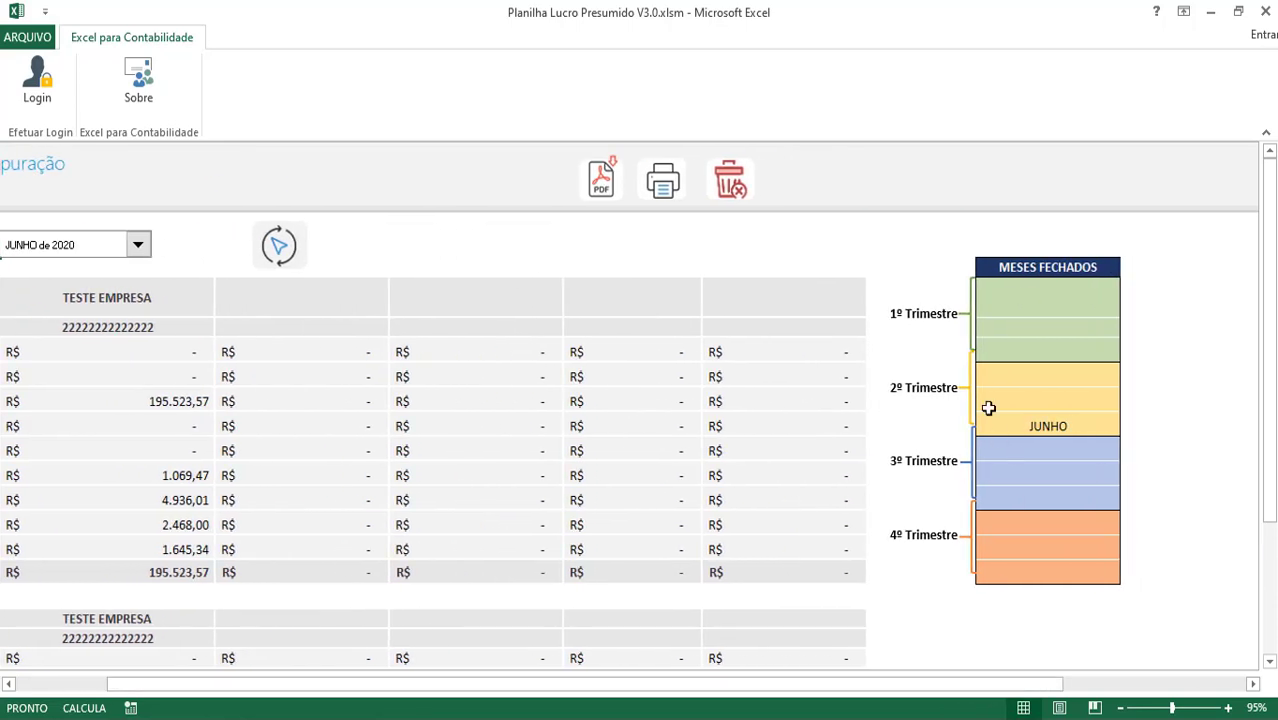
drag(1021, 297, 1039, 350)
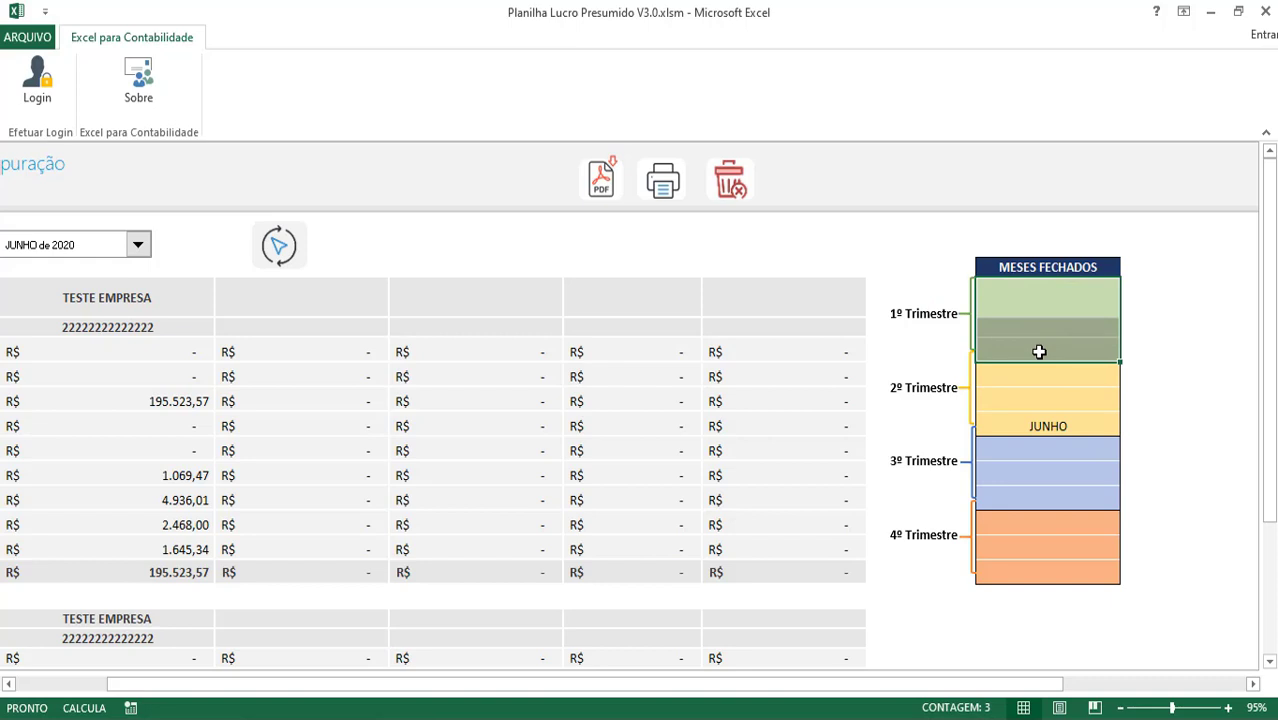
click(1039, 351)
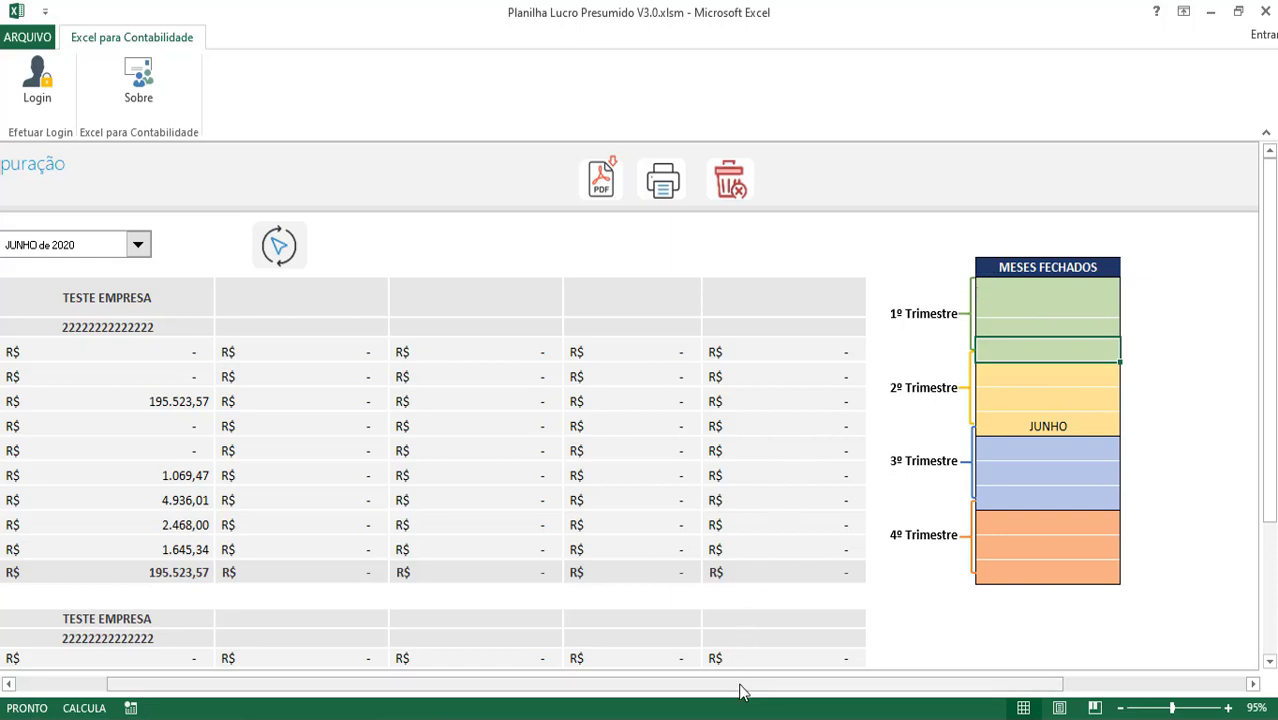
drag(742, 688, 628, 688)
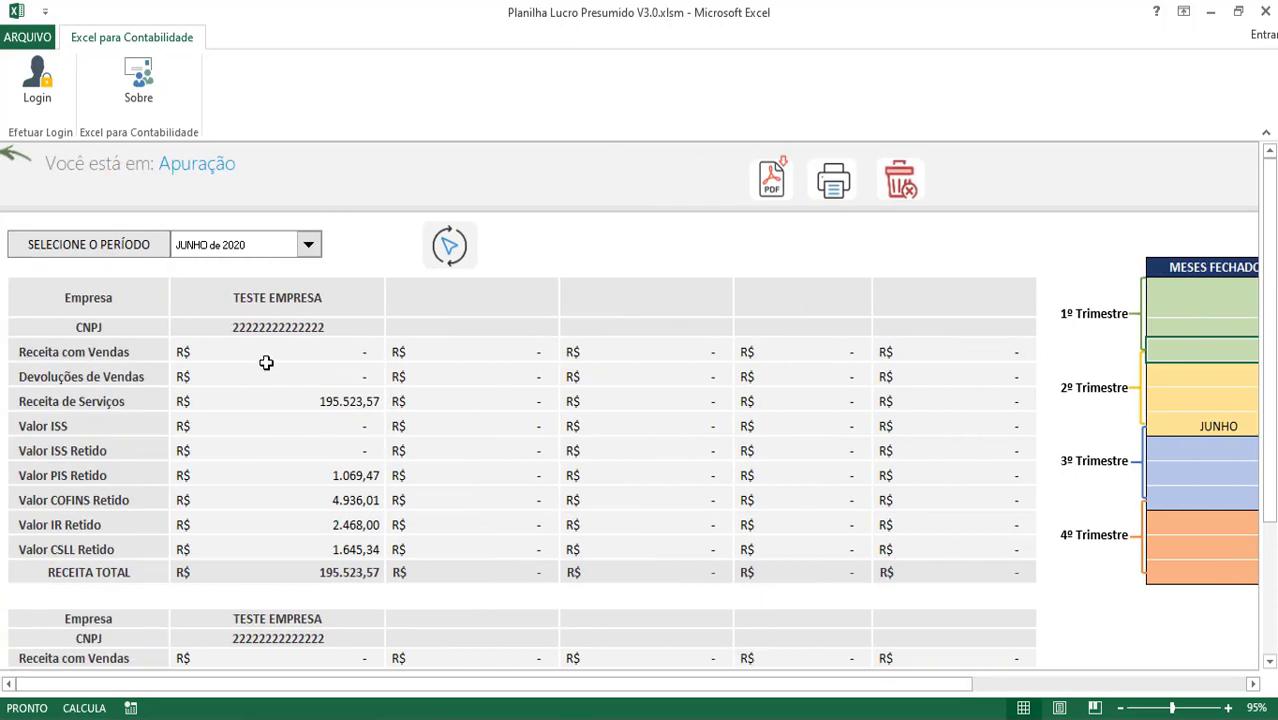
Return to the Sistema Lucro Presumido home sheet and cancel the invoice XML import
click(16, 157)
click(16, 165)
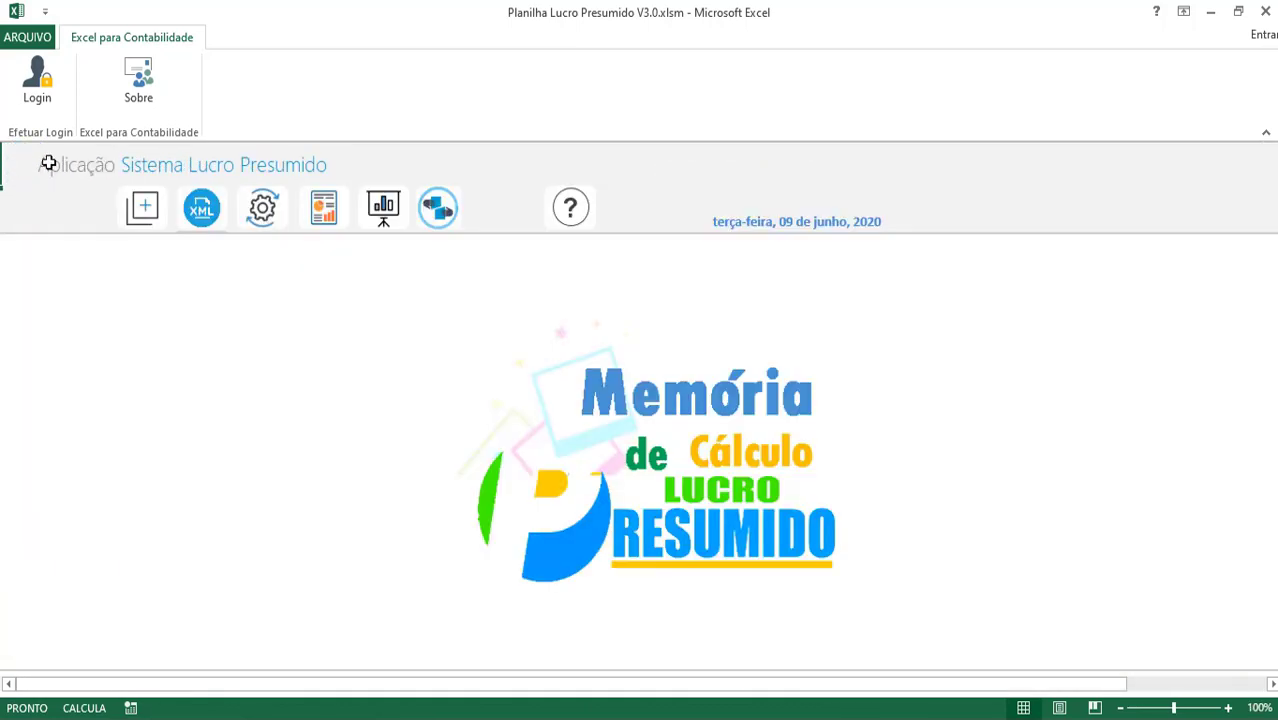
click(201, 210)
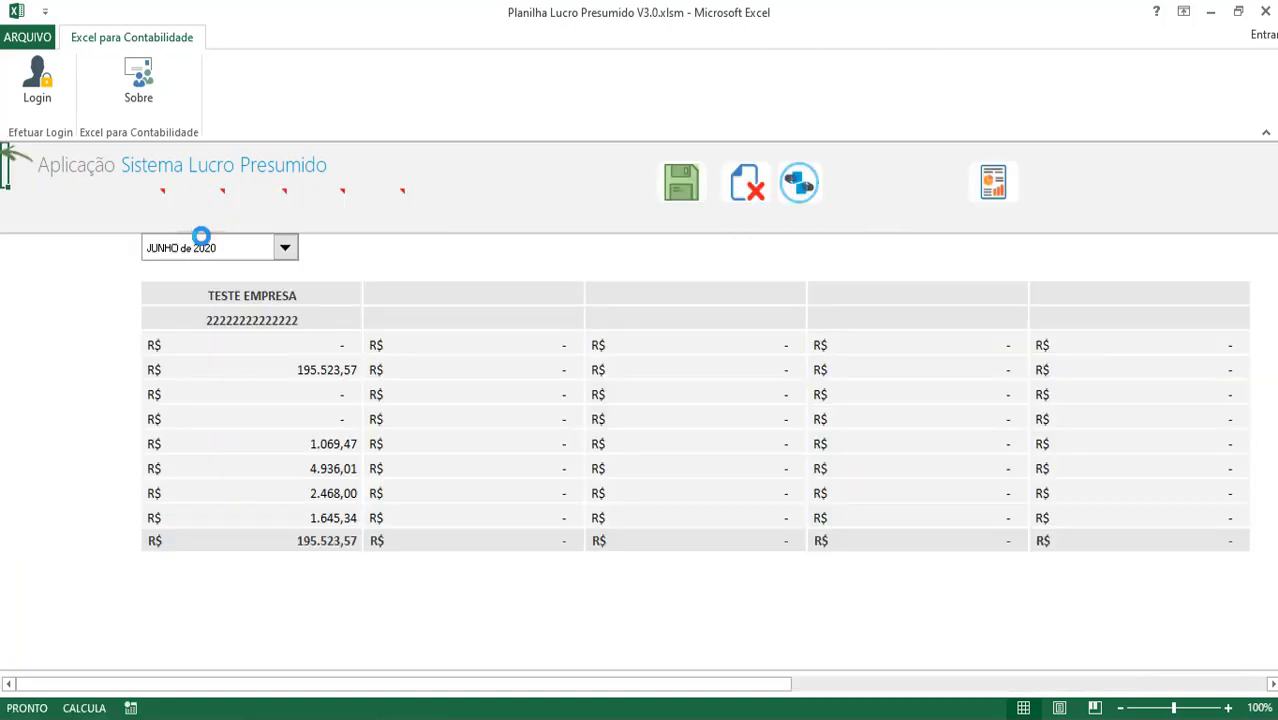
drag(662, 286, 628, 274)
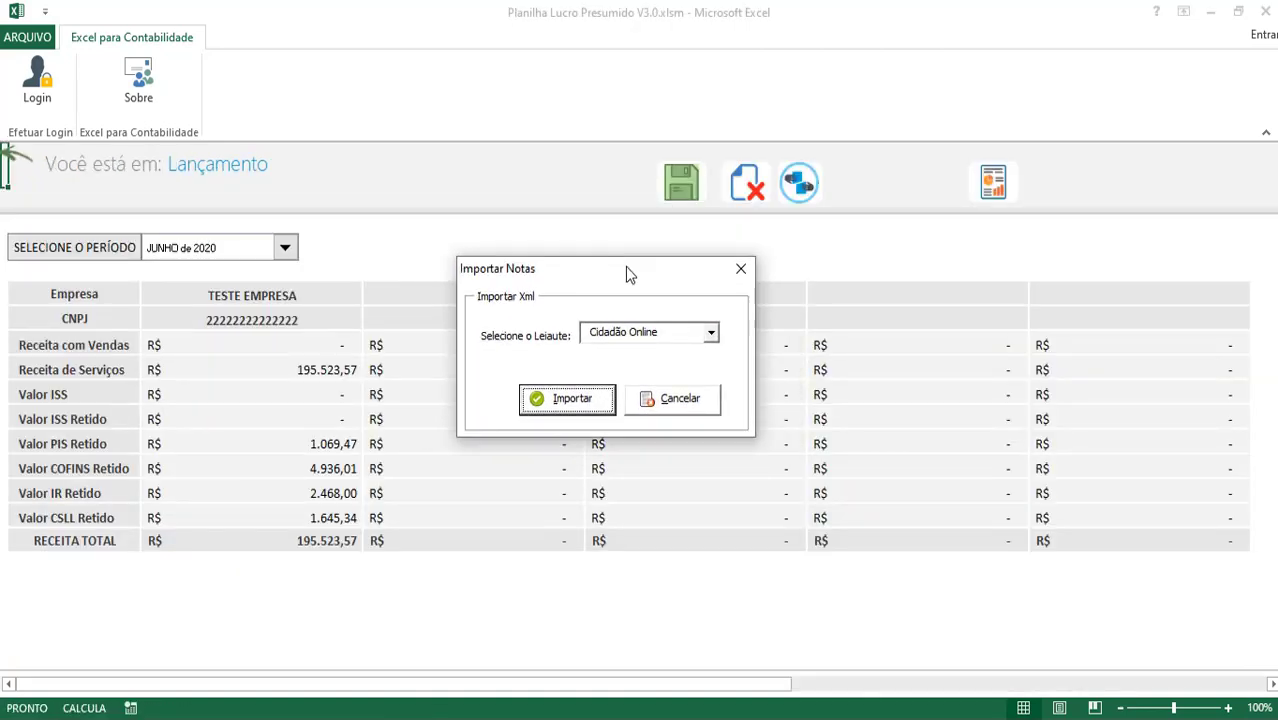
click(674, 400)
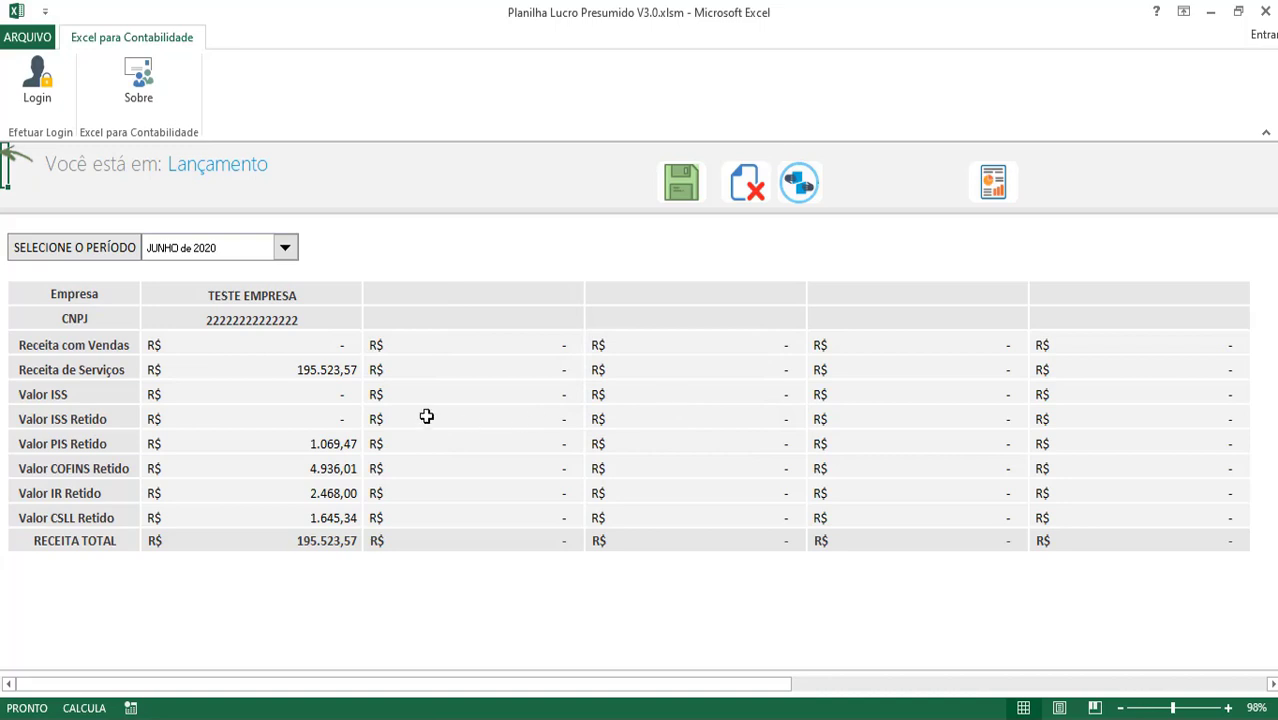
Save JANEIRO de 2020 as a zero-revenue month, confirming both Sim prompts and the OK notice
click(183, 258)
click(186, 262)
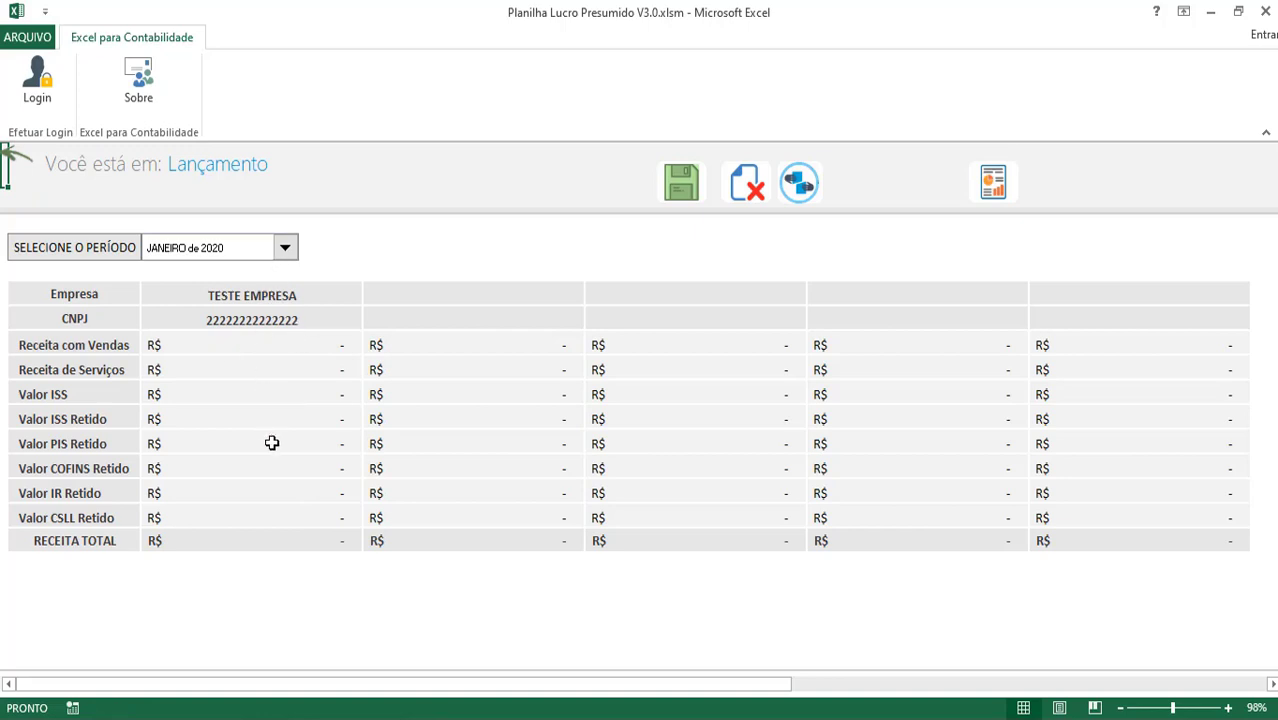
click(682, 188)
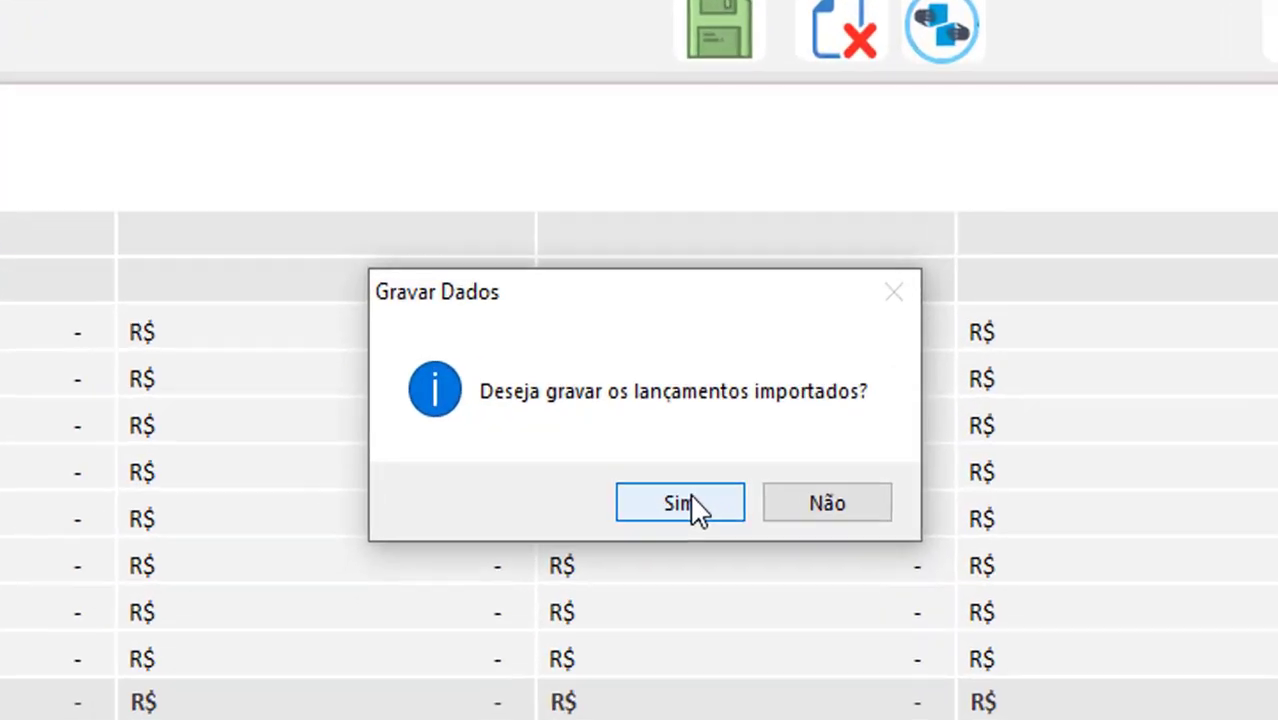
click(695, 506)
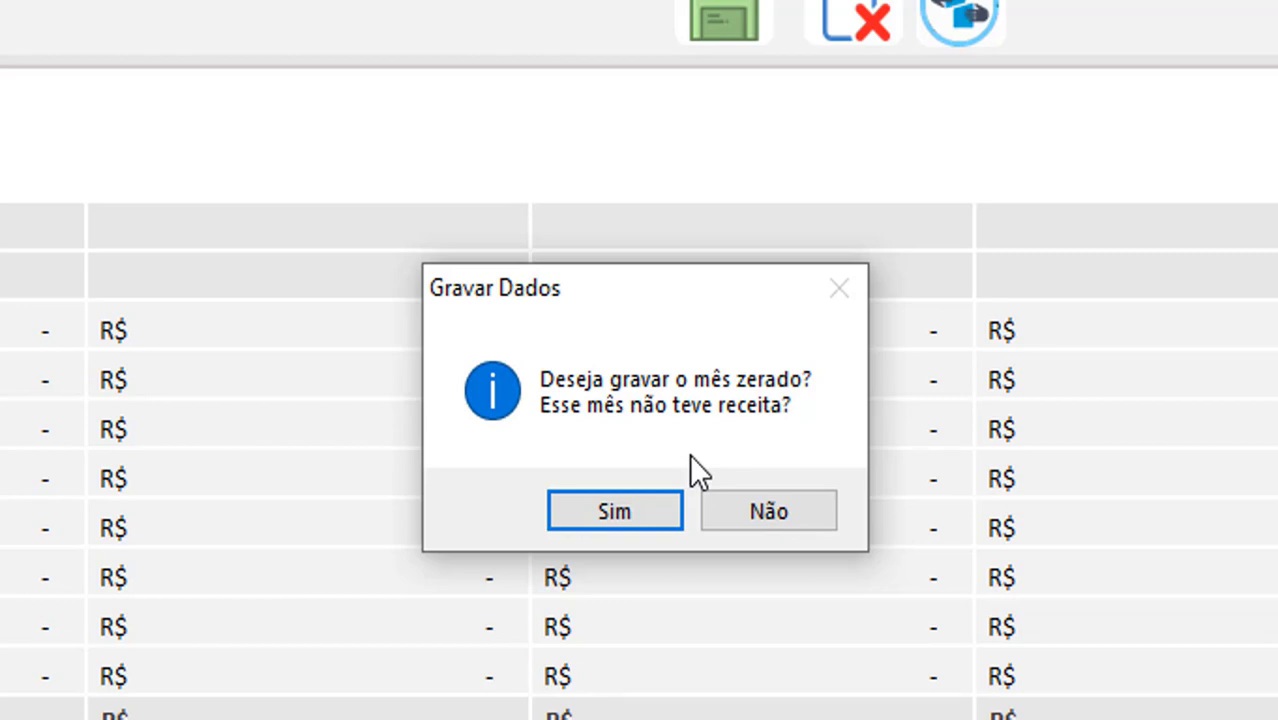
click(615, 508)
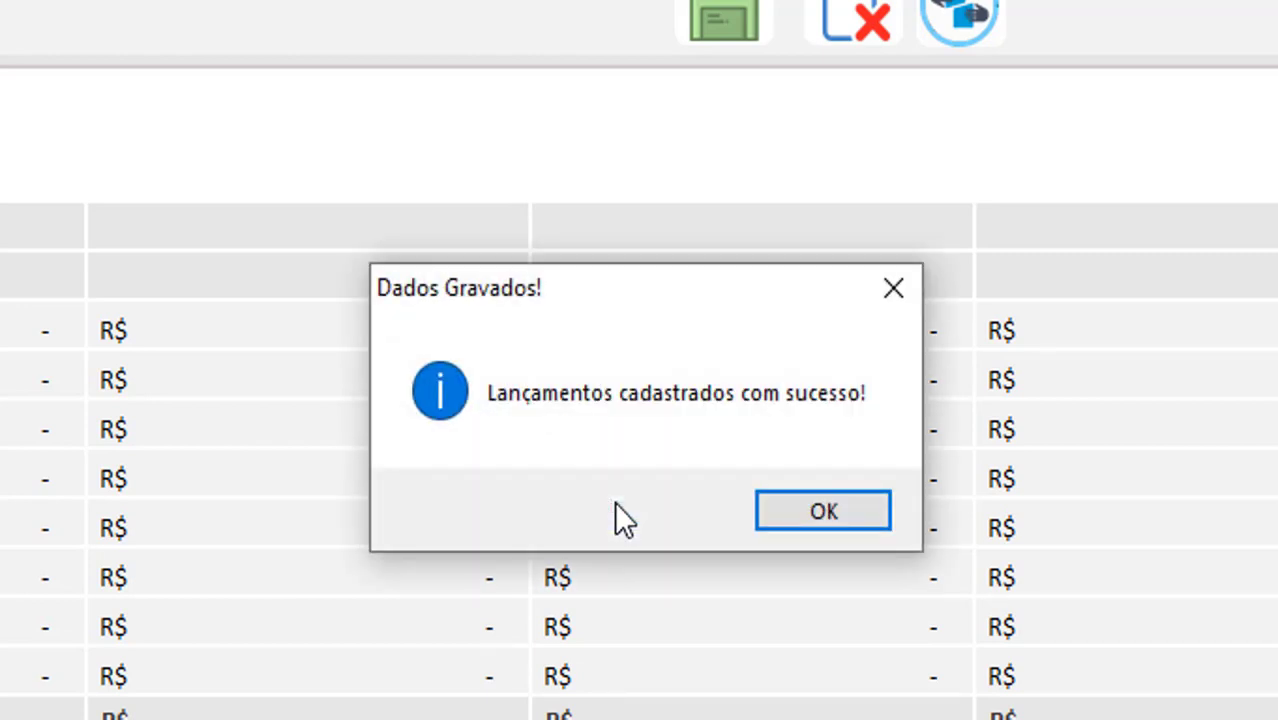
click(781, 510)
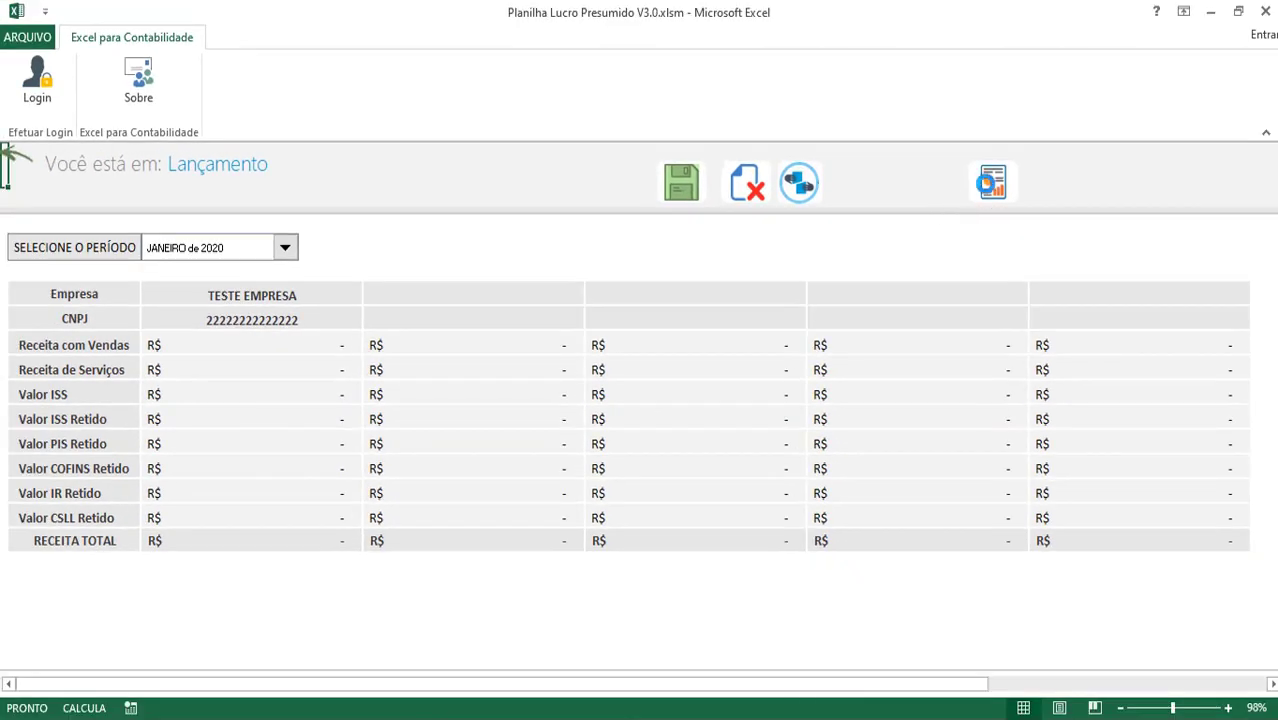
click(985, 183)
Refresh the Apuração summary so January 2020 appears among the MESES FECHADOS
click(447, 244)
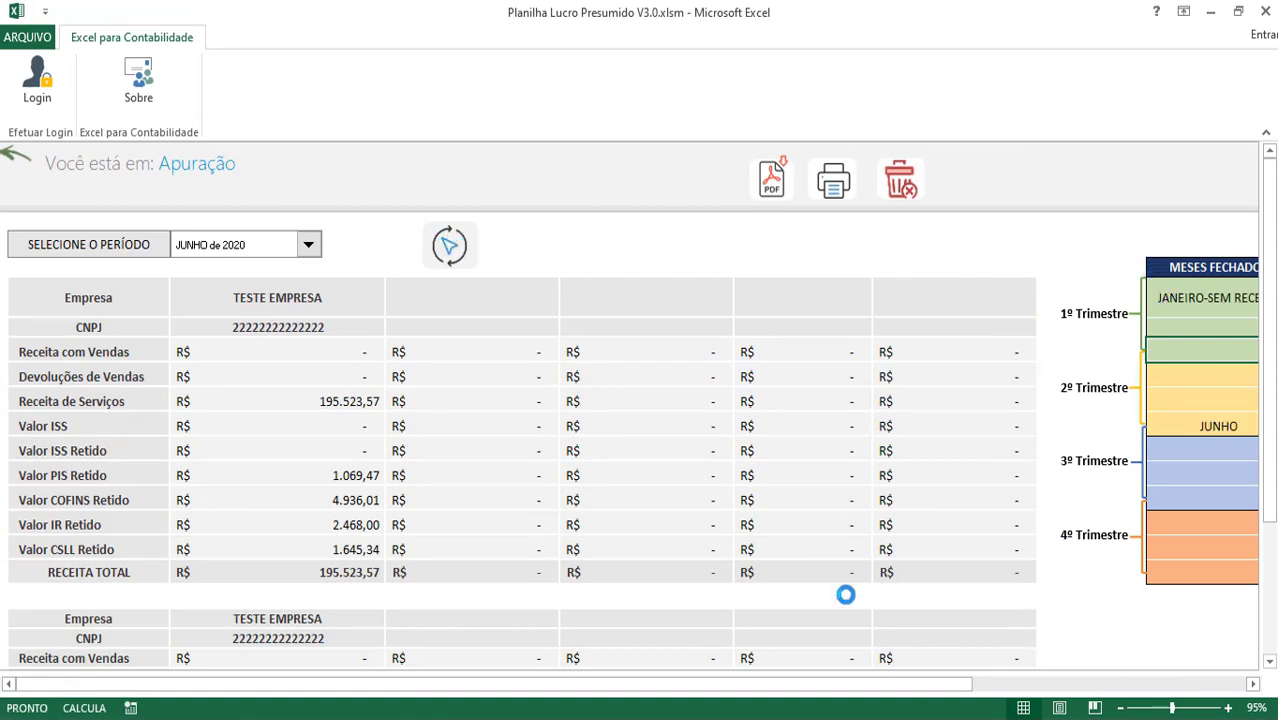
click(680, 437)
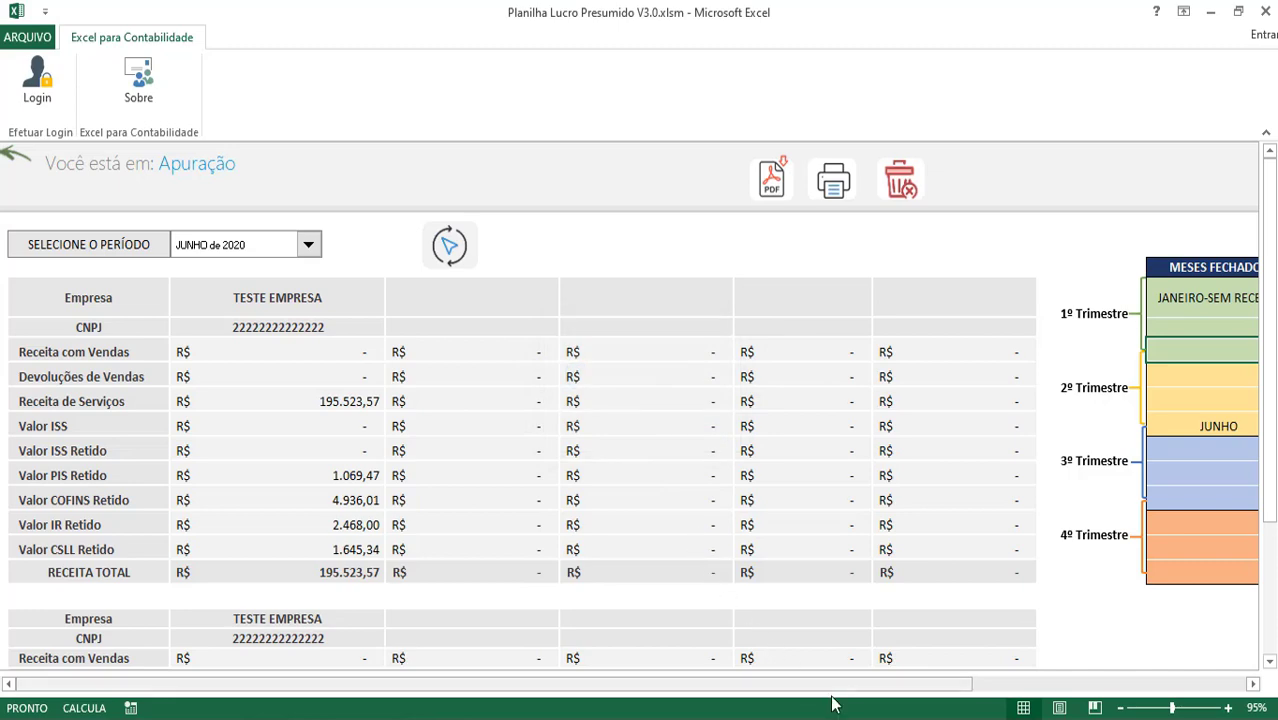
drag(850, 687, 985, 687)
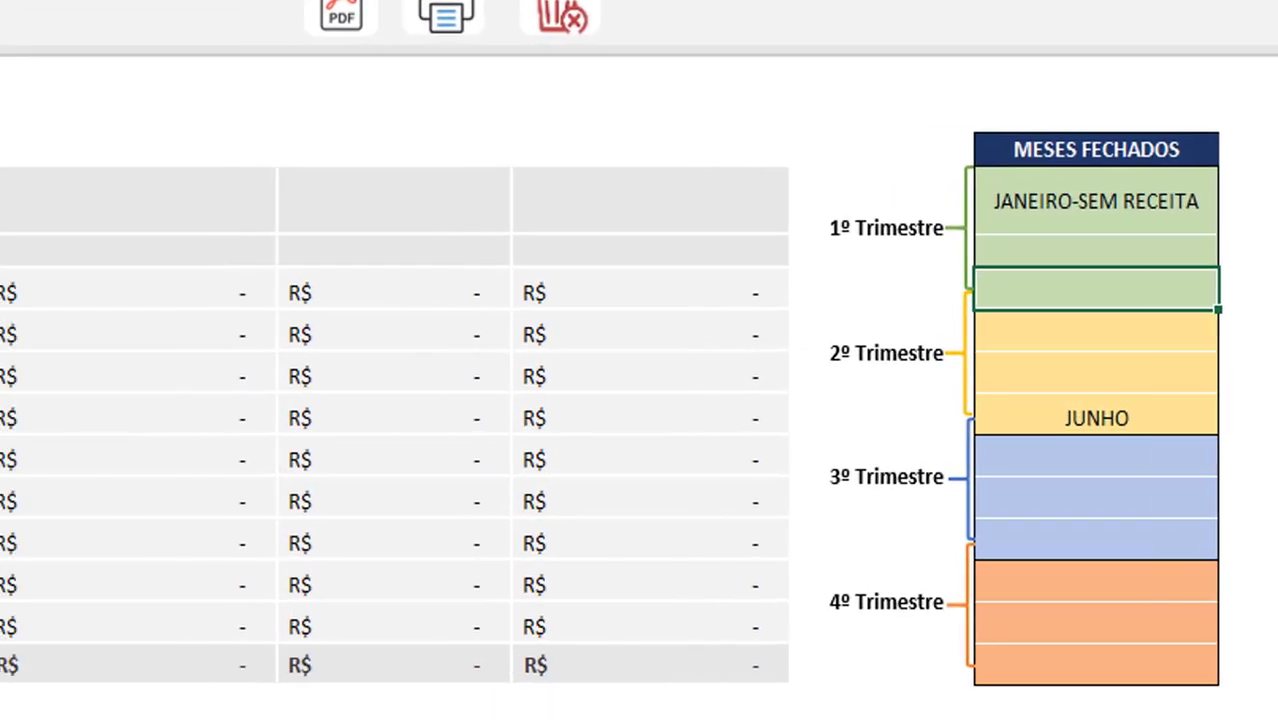
click(1030, 665)
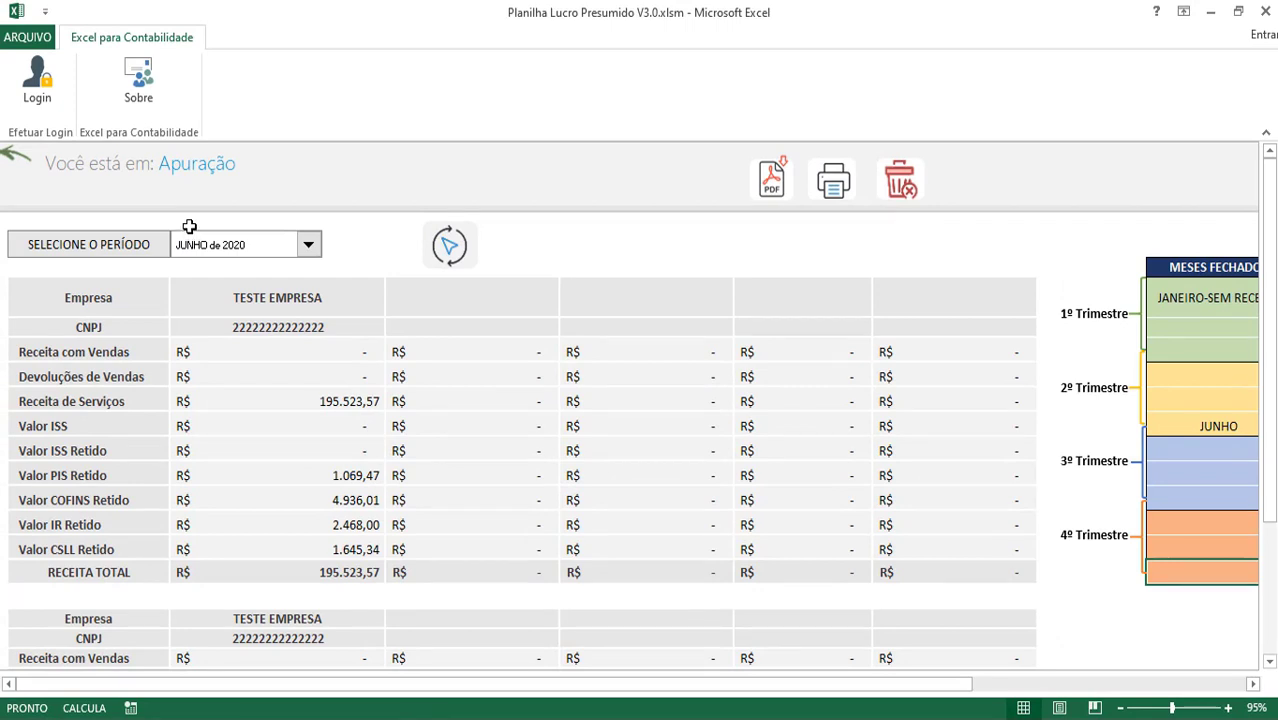
Return from Apuração to the Sistema Lucro Presumido main menu
scroll(189, 227, down, 8)
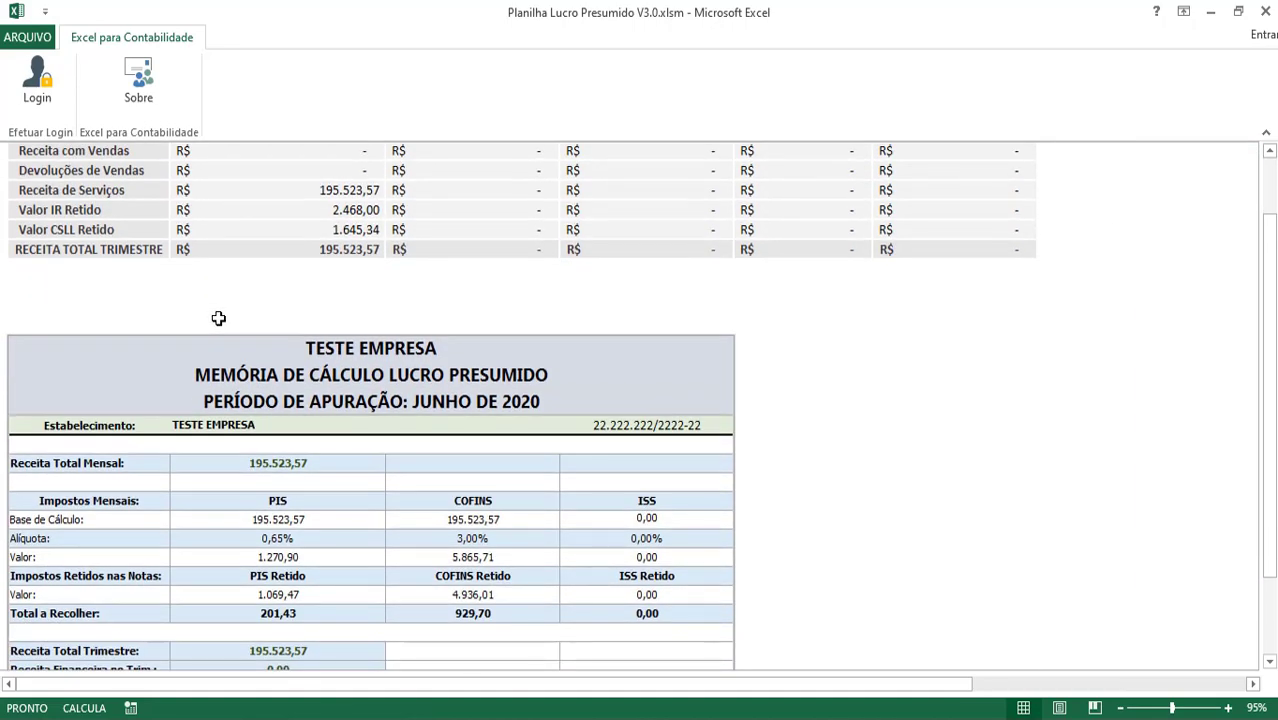
scroll(218, 318, up, 10)
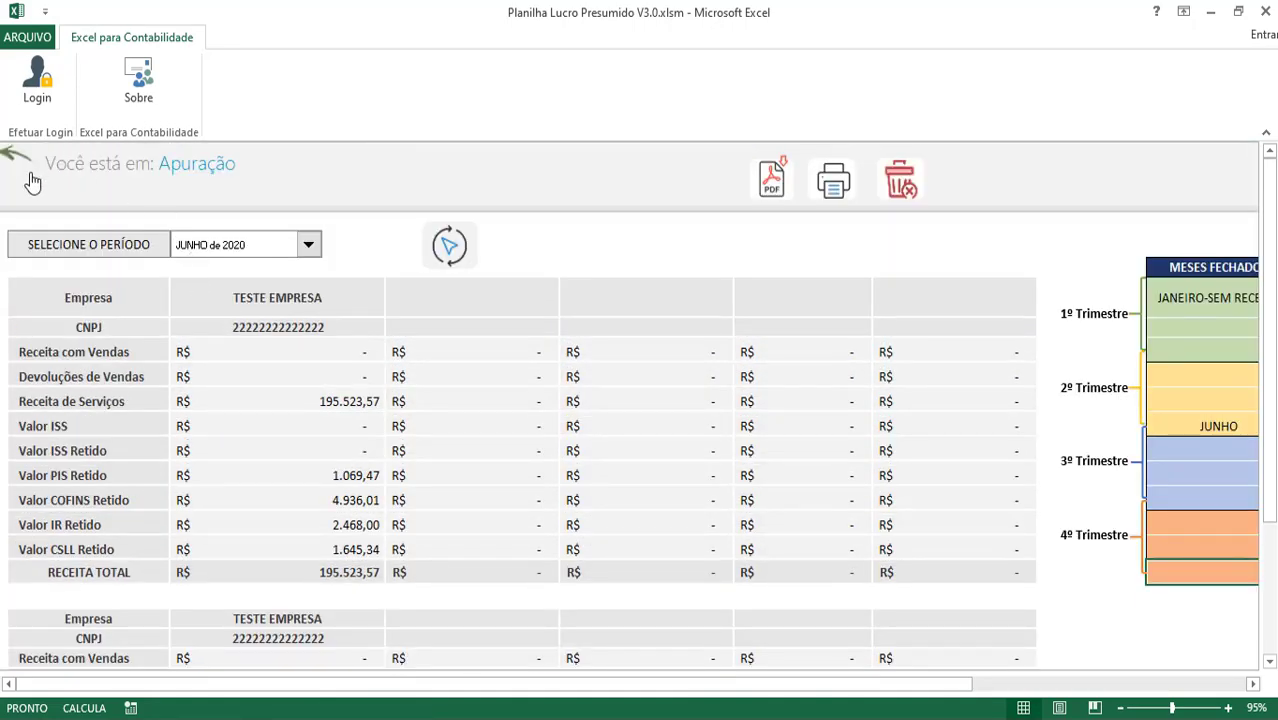
click(20, 158)
click(12, 160)
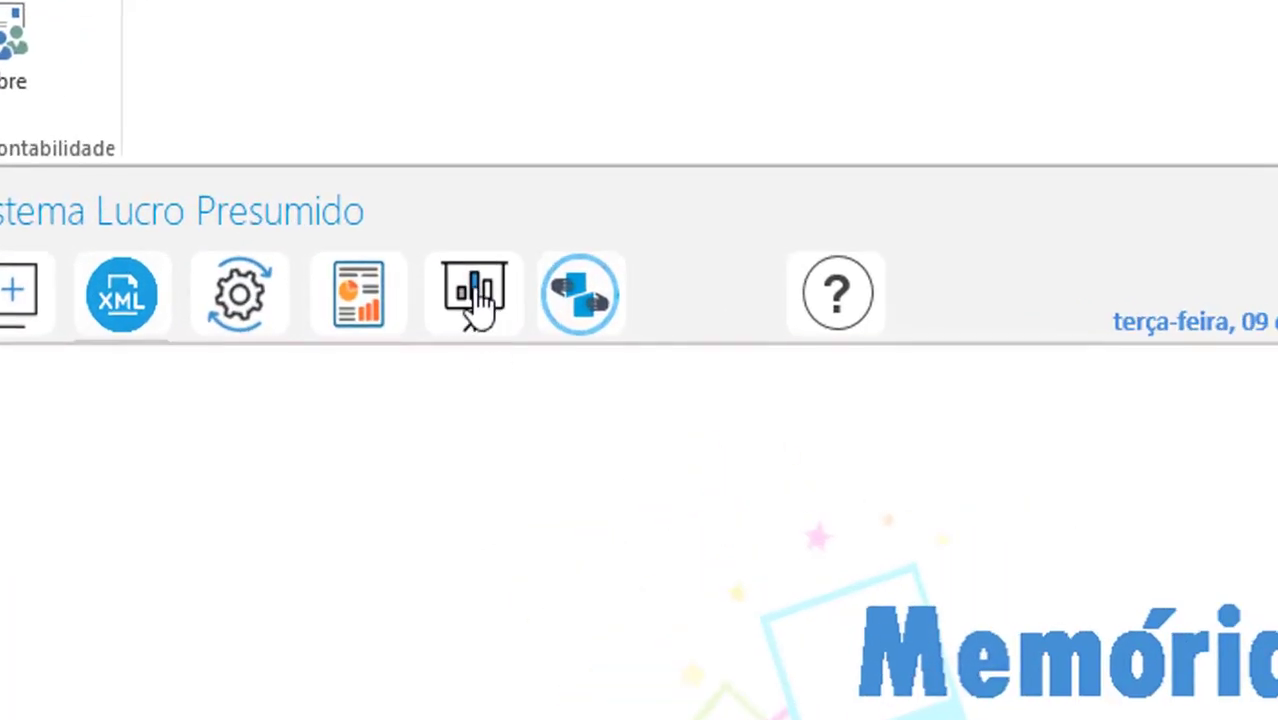
Open the Relatório dashboard, refresh its data and generate the report for the chosen year
click(478, 300)
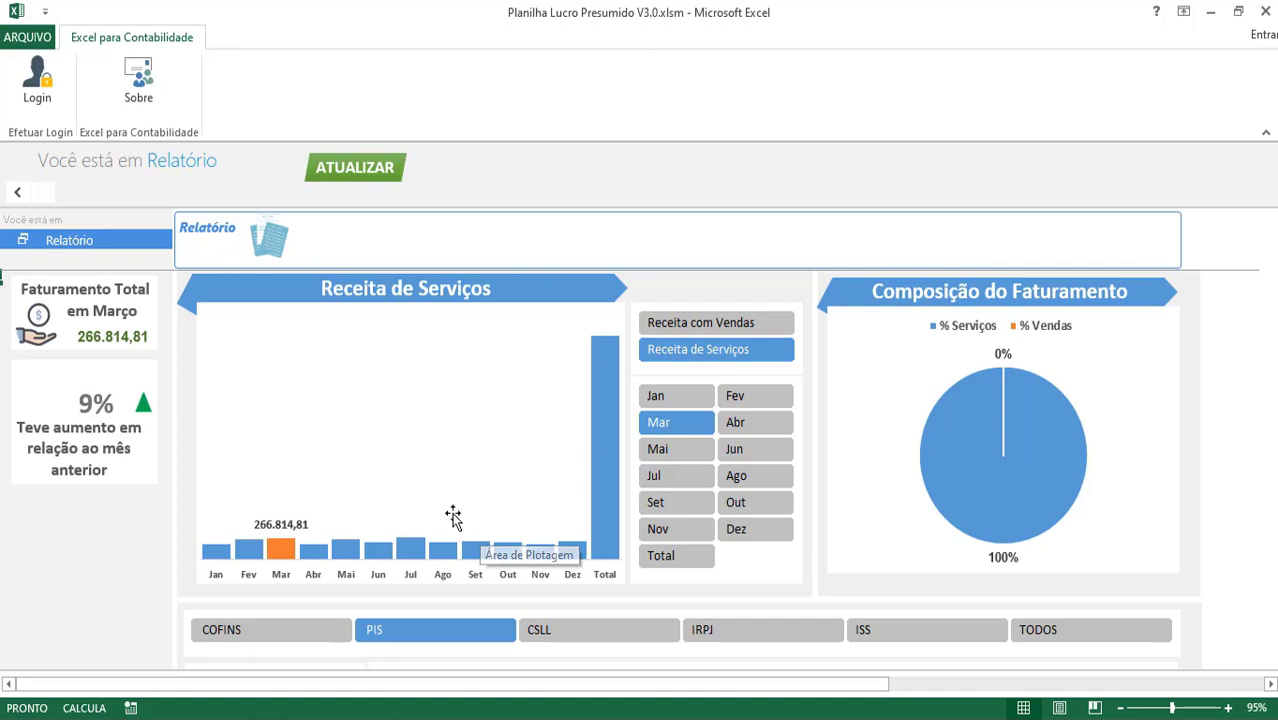
click(357, 167)
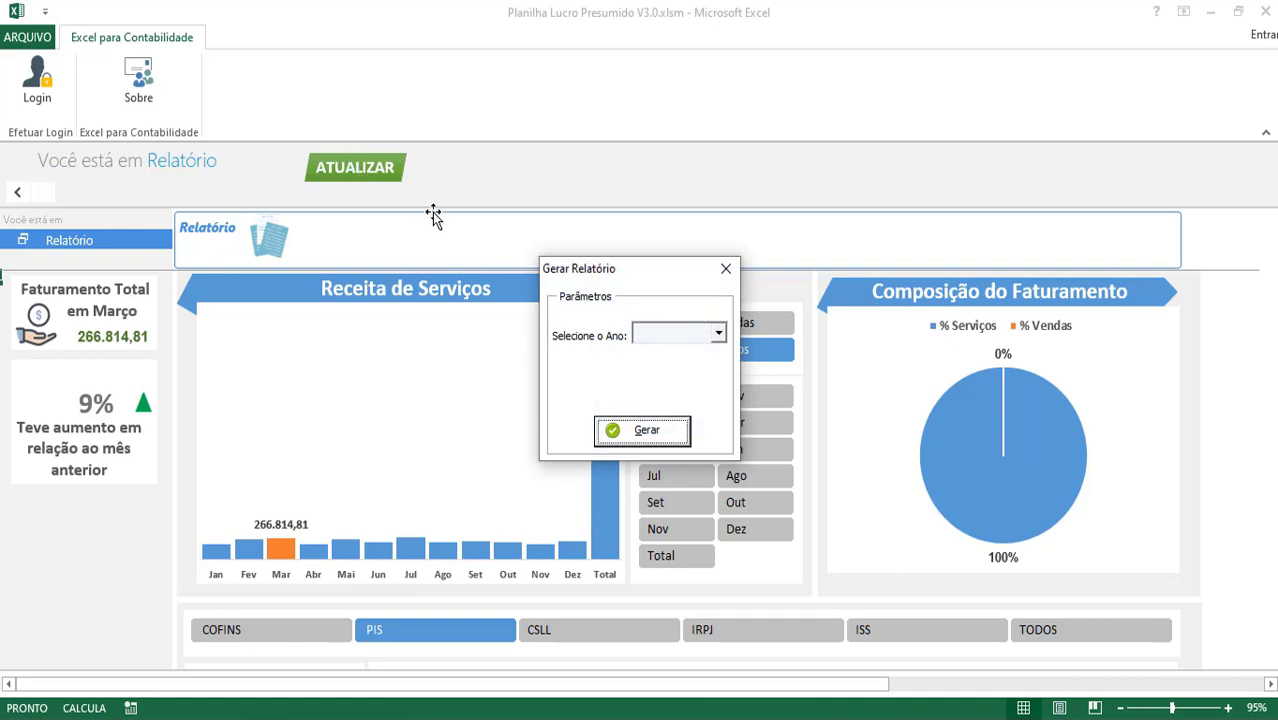
click(680, 335)
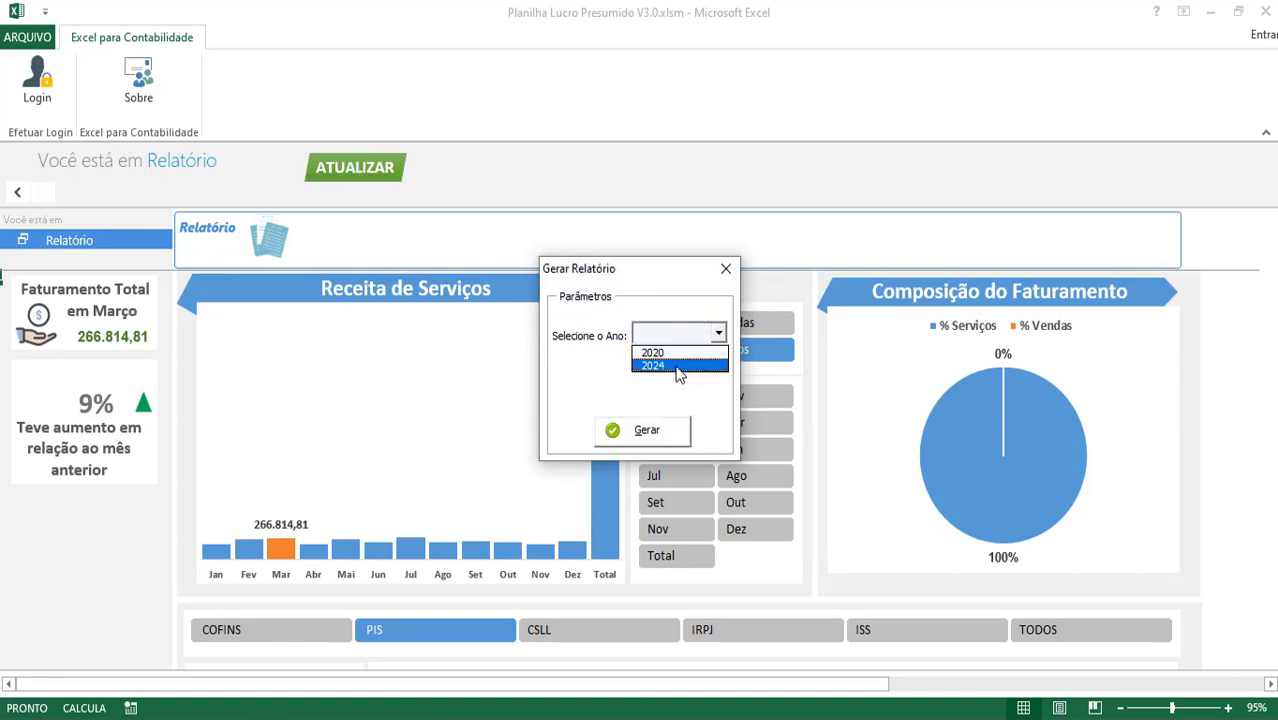
click(682, 430)
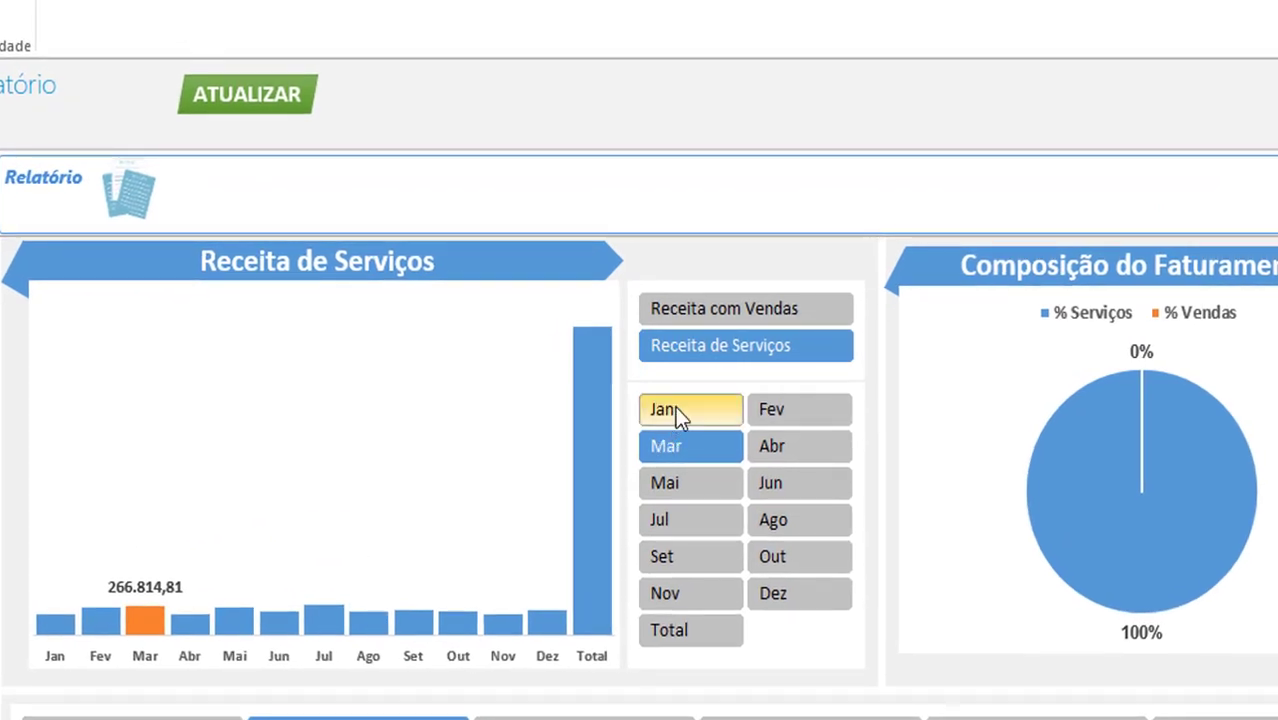
Show January, February, March, the yearly Total, then January again in the revenue chart
click(675, 406)
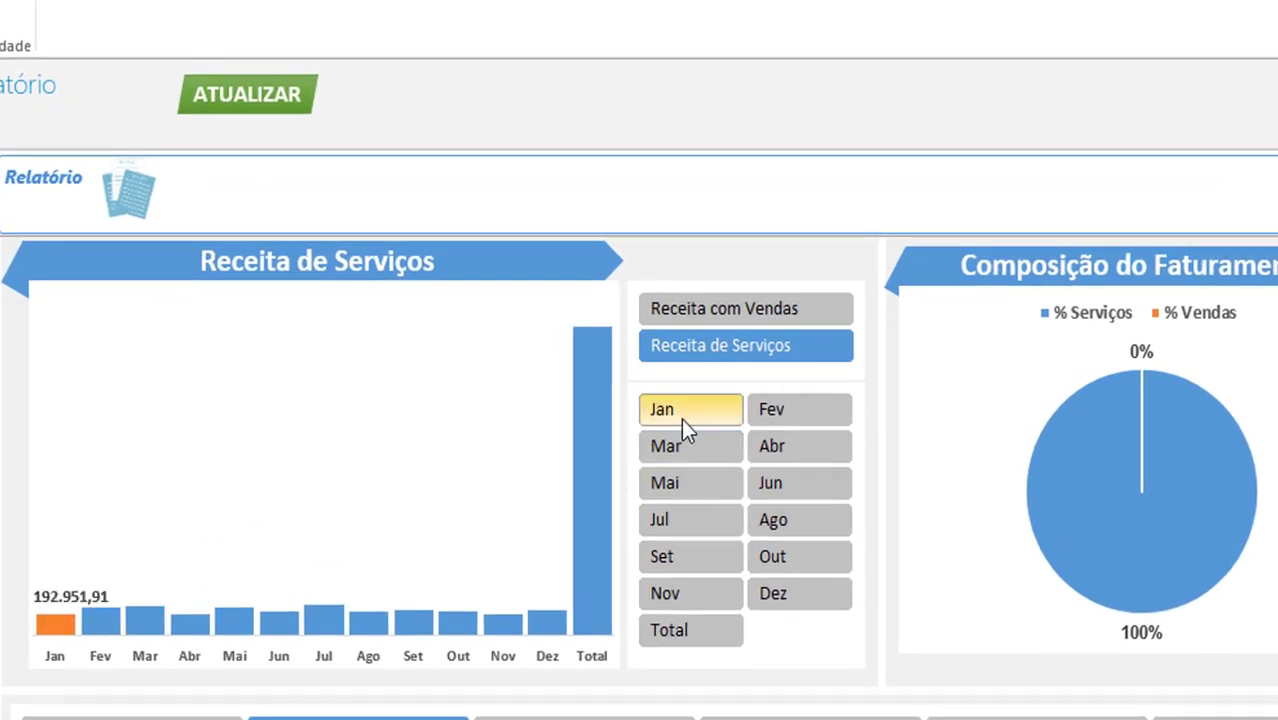
click(770, 408)
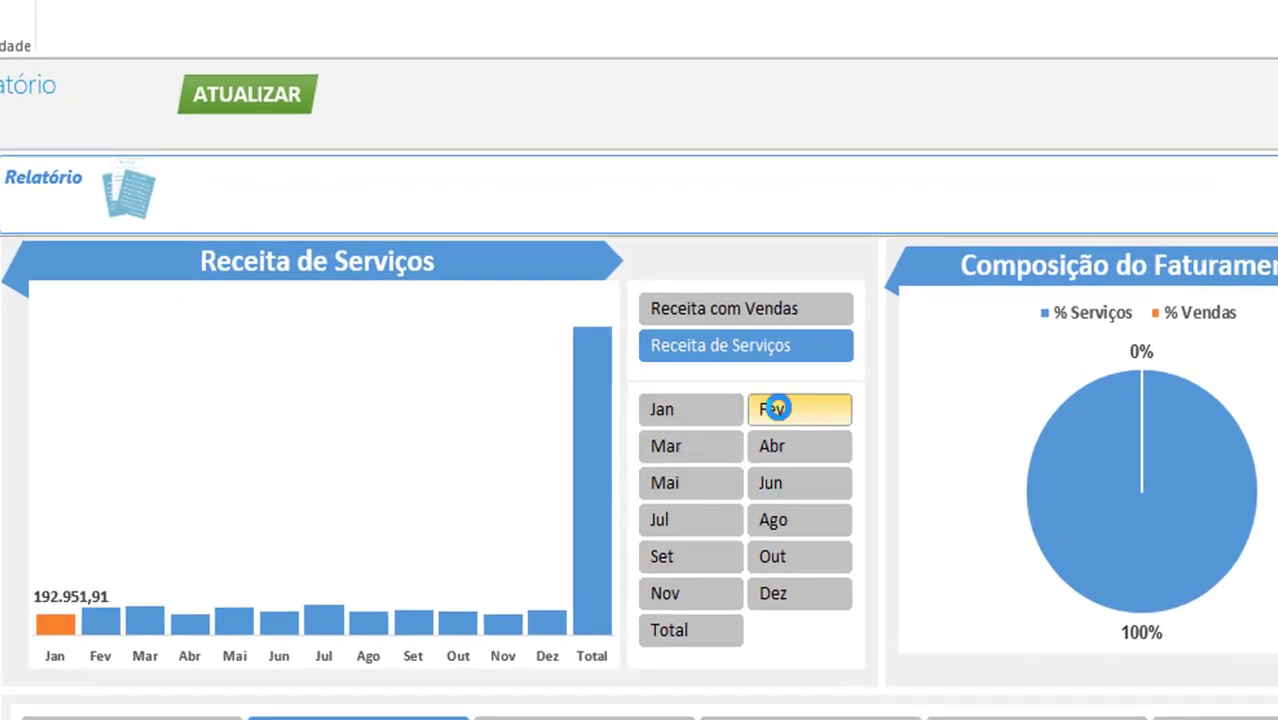
click(716, 450)
click(694, 636)
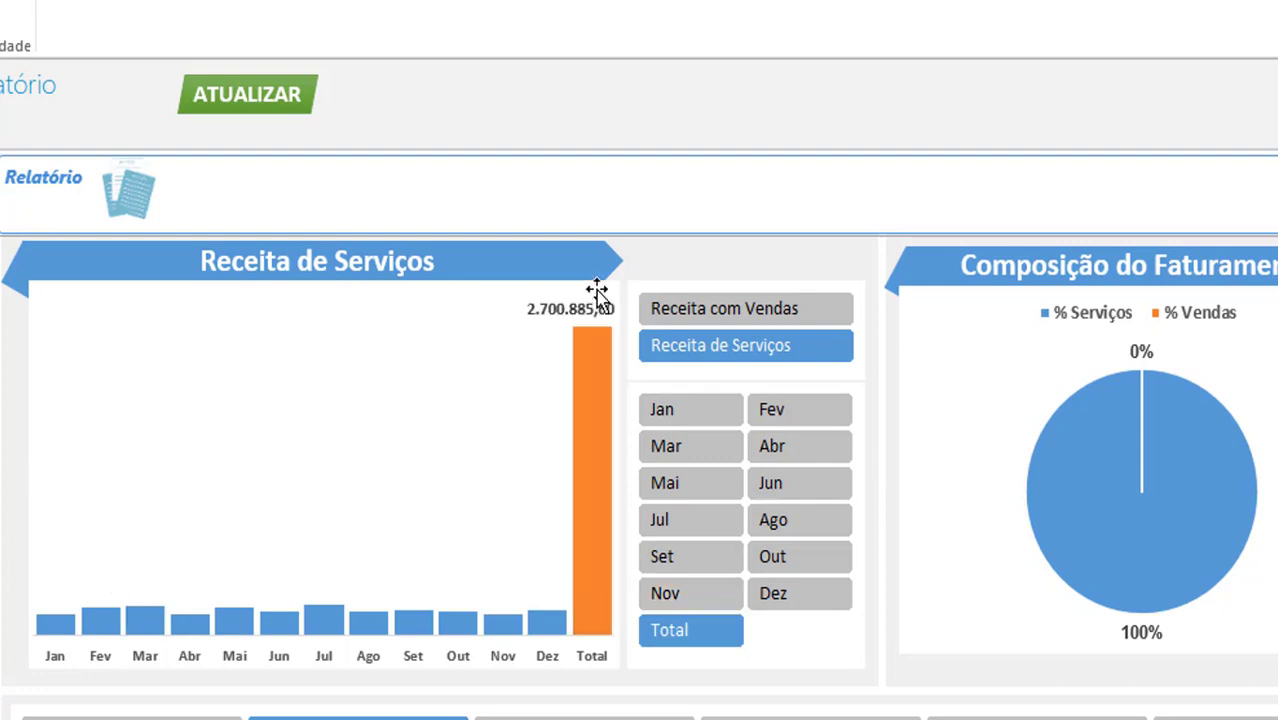
click(710, 410)
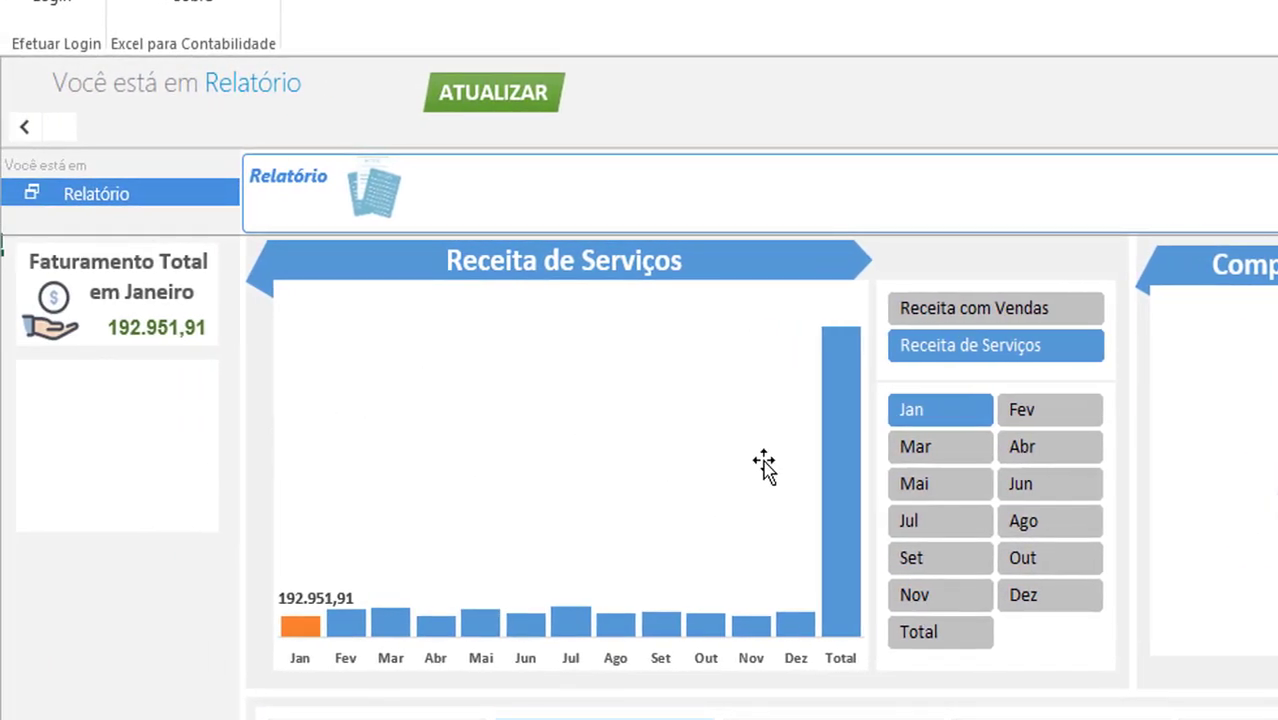
Step the revenue chart through February and March to April: 190.075,37, a 29% drop
click(1064, 409)
scroll(123, 456, down, 3)
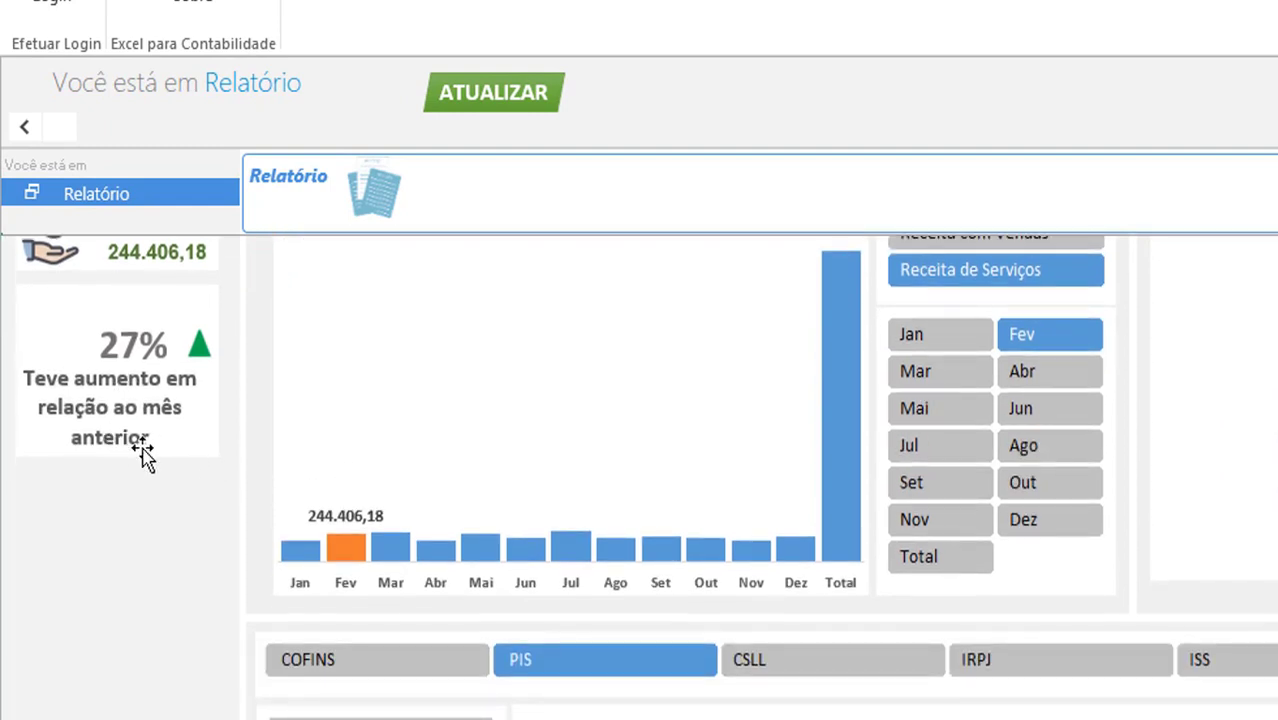
scroll(140, 448, up, 3)
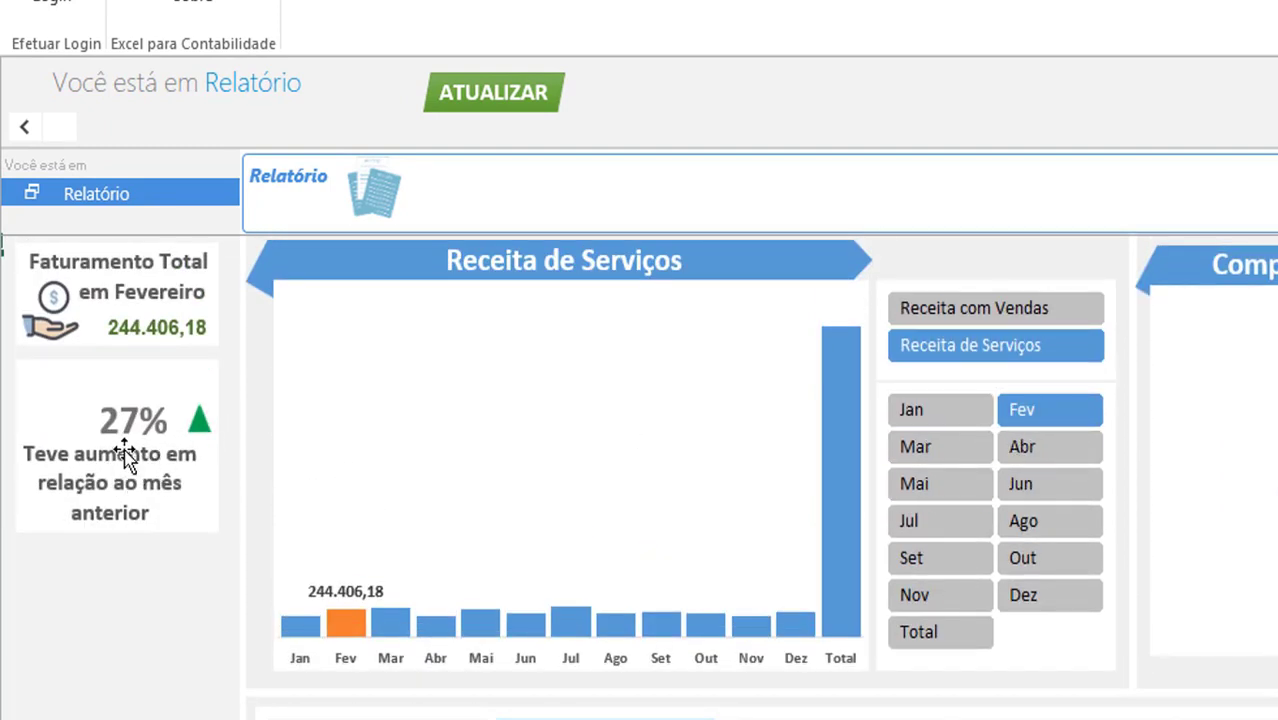
click(953, 455)
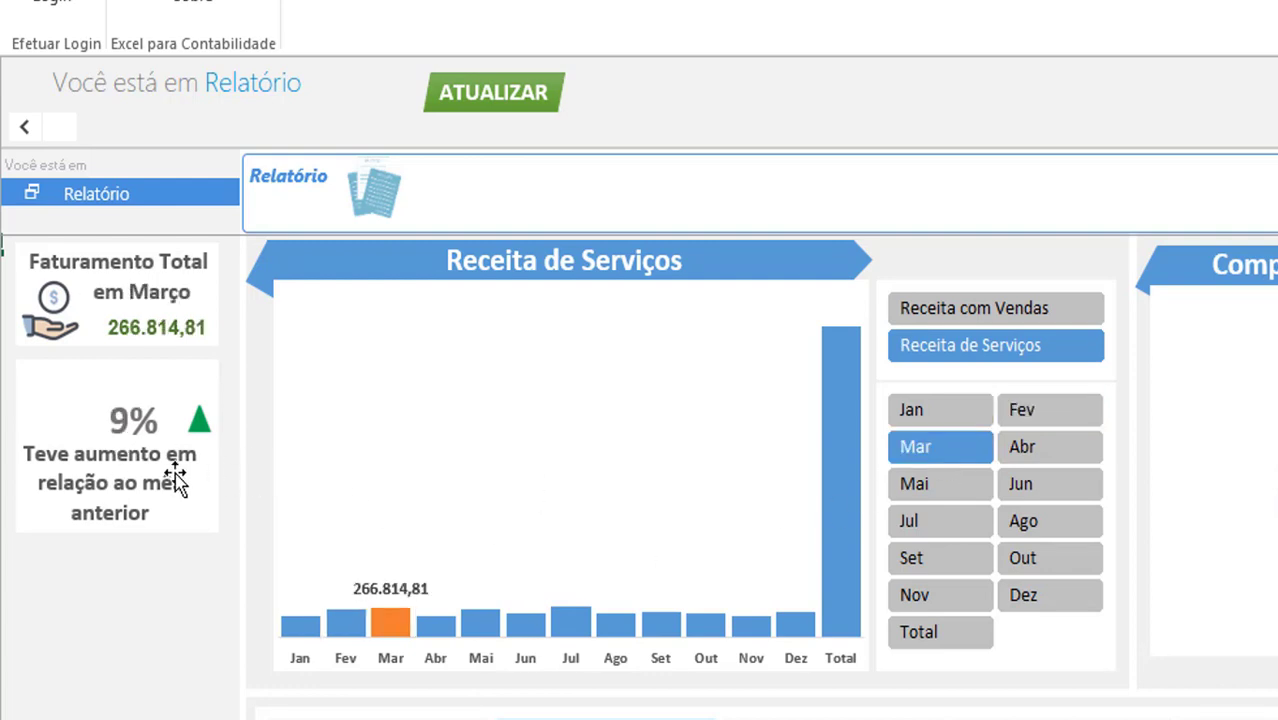
click(1006, 449)
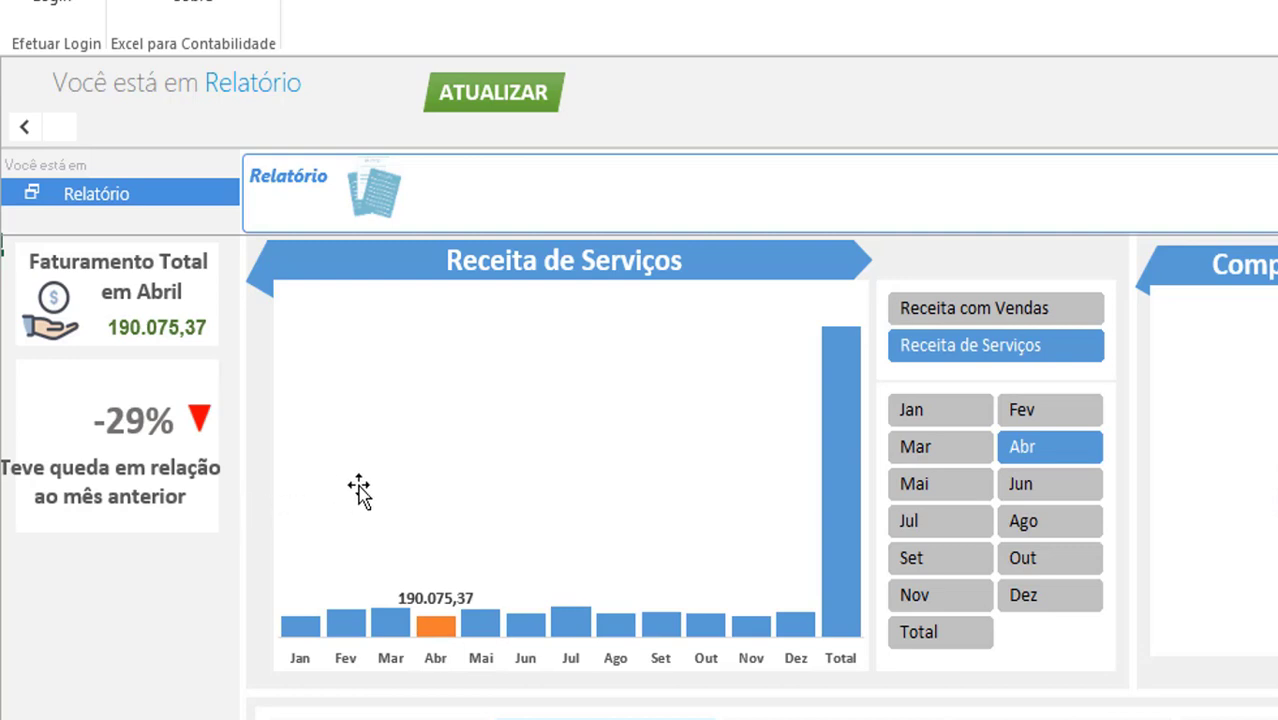
scroll(380, 488, down, 1)
scroll(562, 519, up, 1)
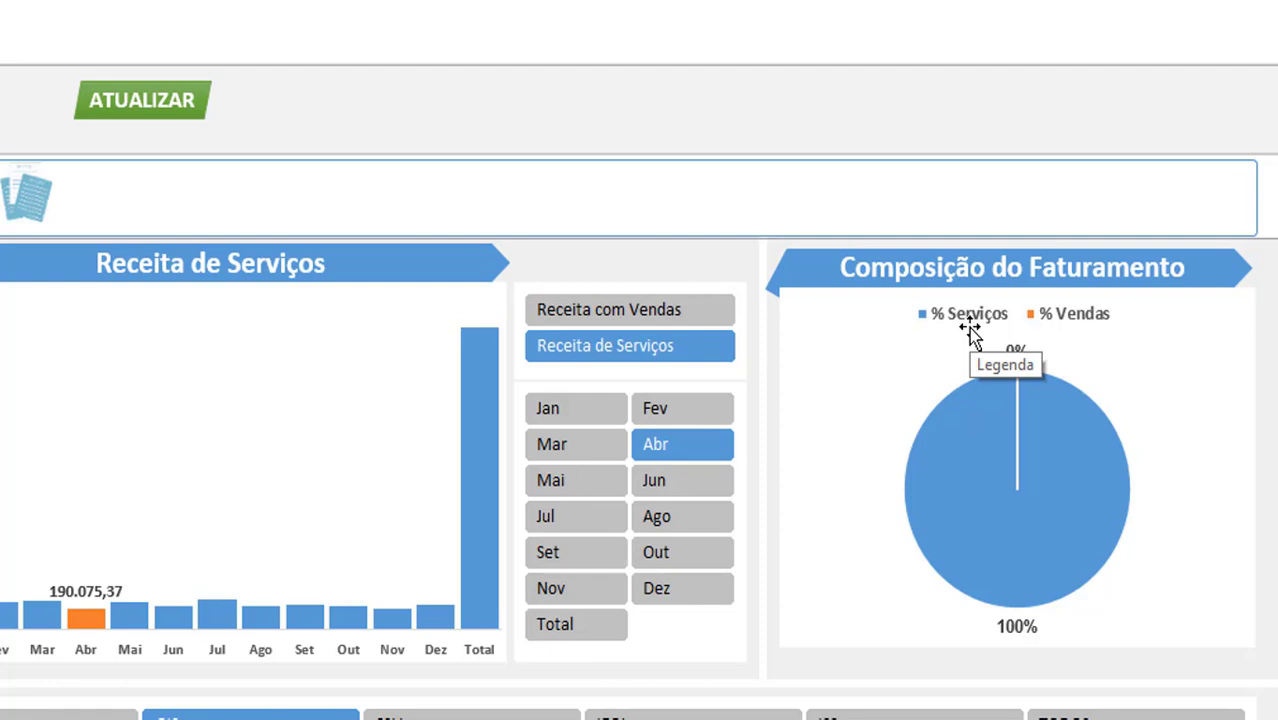
scroll(707, 548, down, 1)
scroll(760, 500, up, 1)
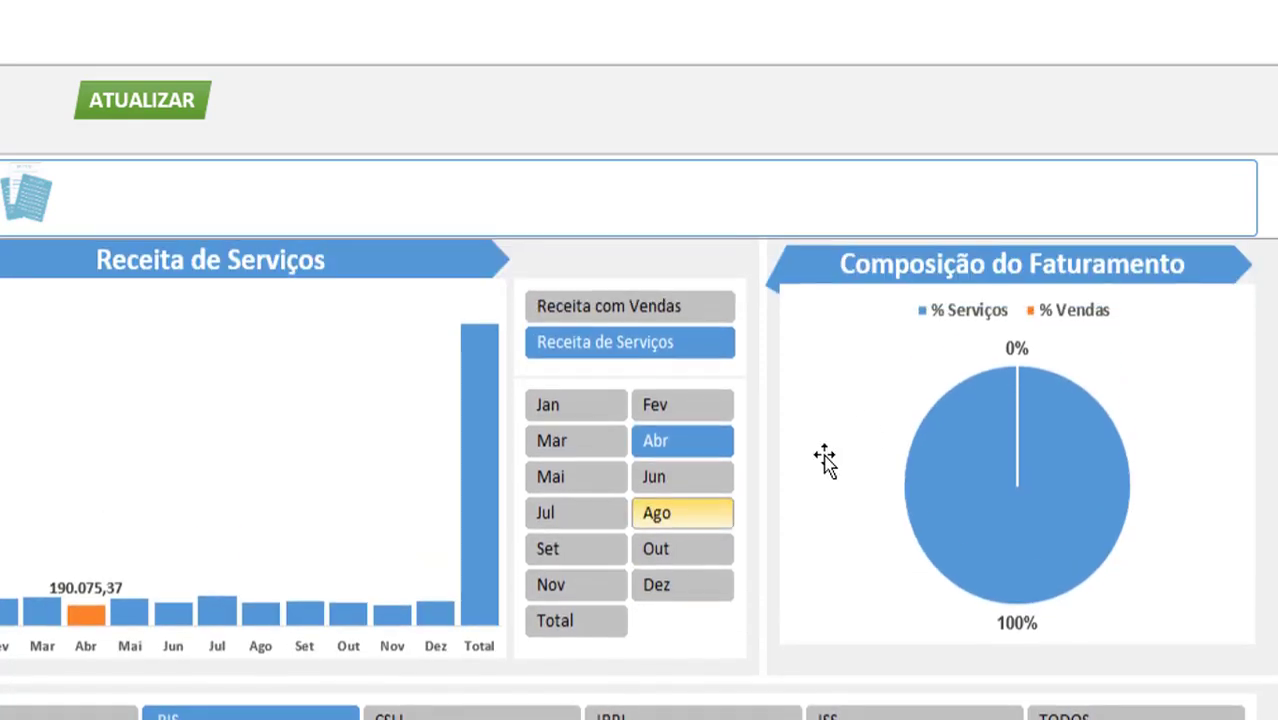
mouse_move(981, 401)
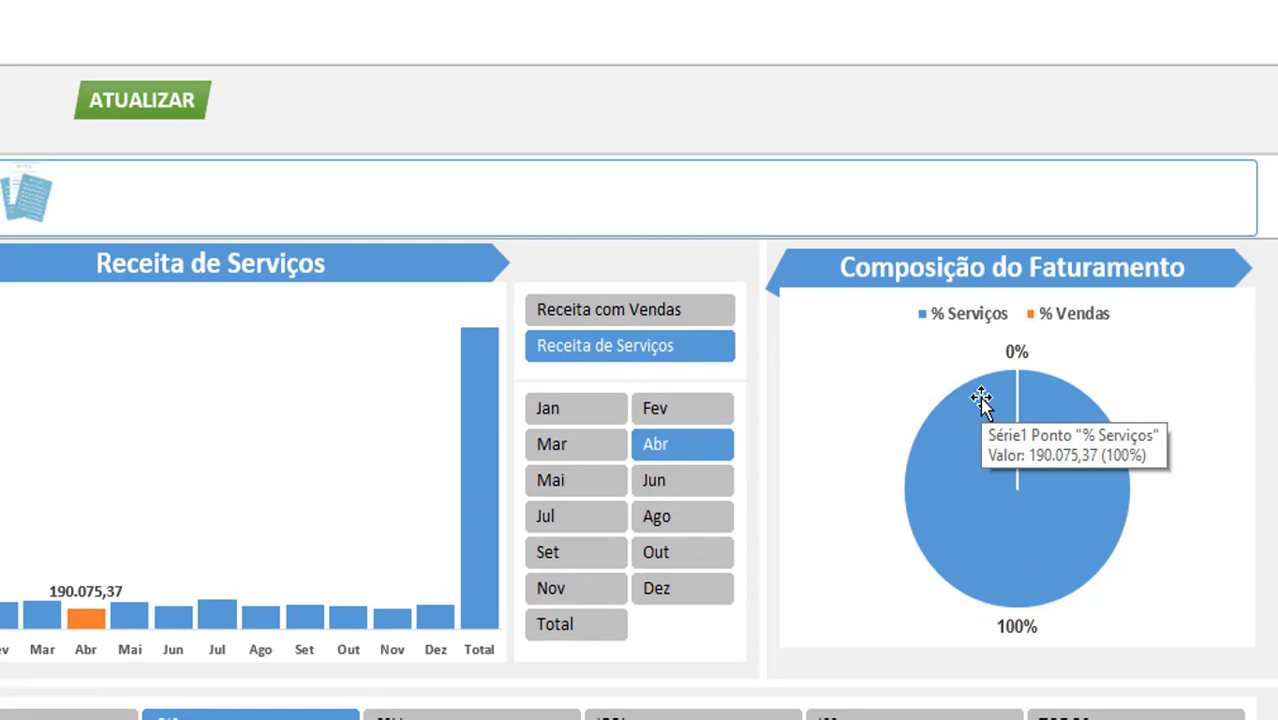
scroll(114, 551, down, 4)
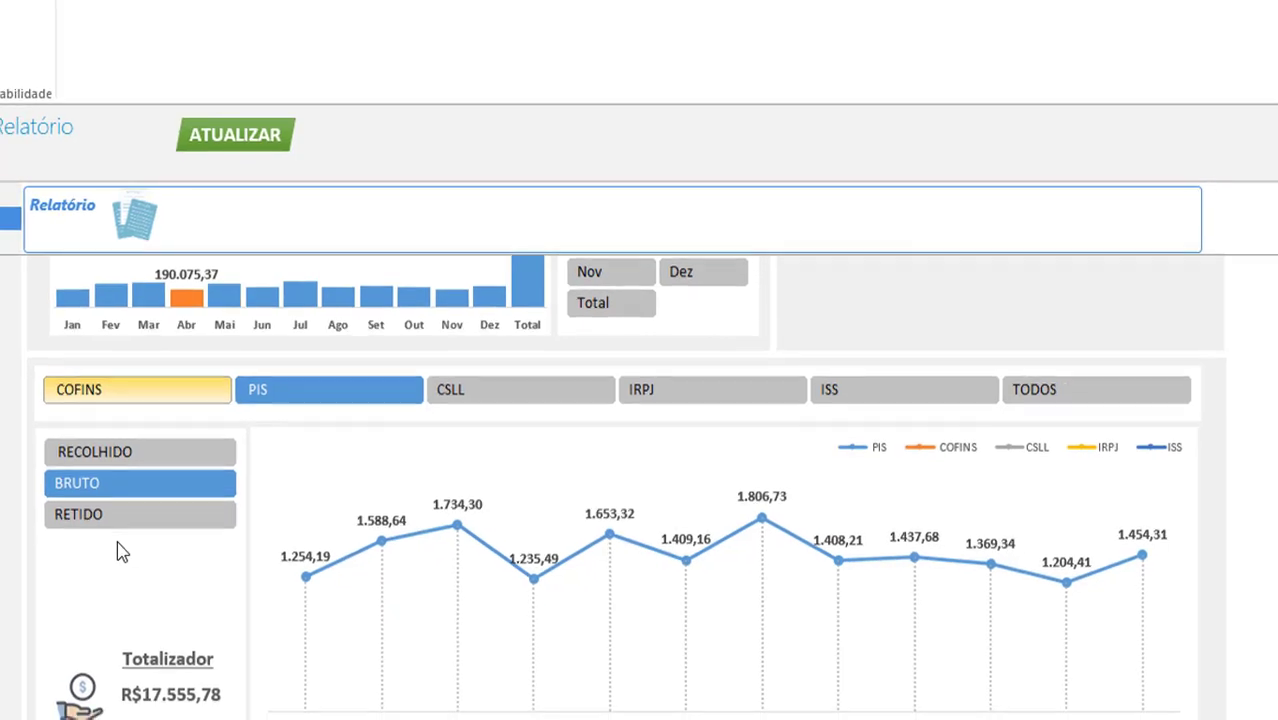
Chart COFINS, viewing its collected, gross and withheld amounts in turn
scroll(117, 545, down, 1)
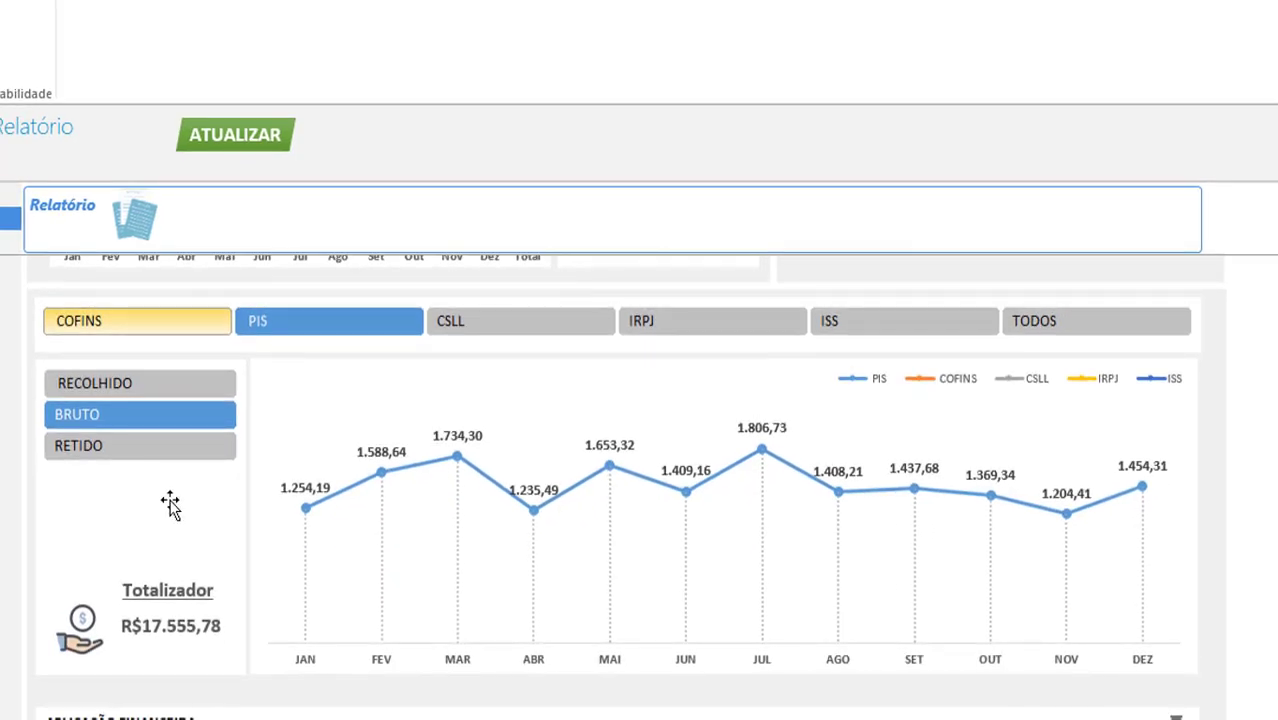
click(157, 323)
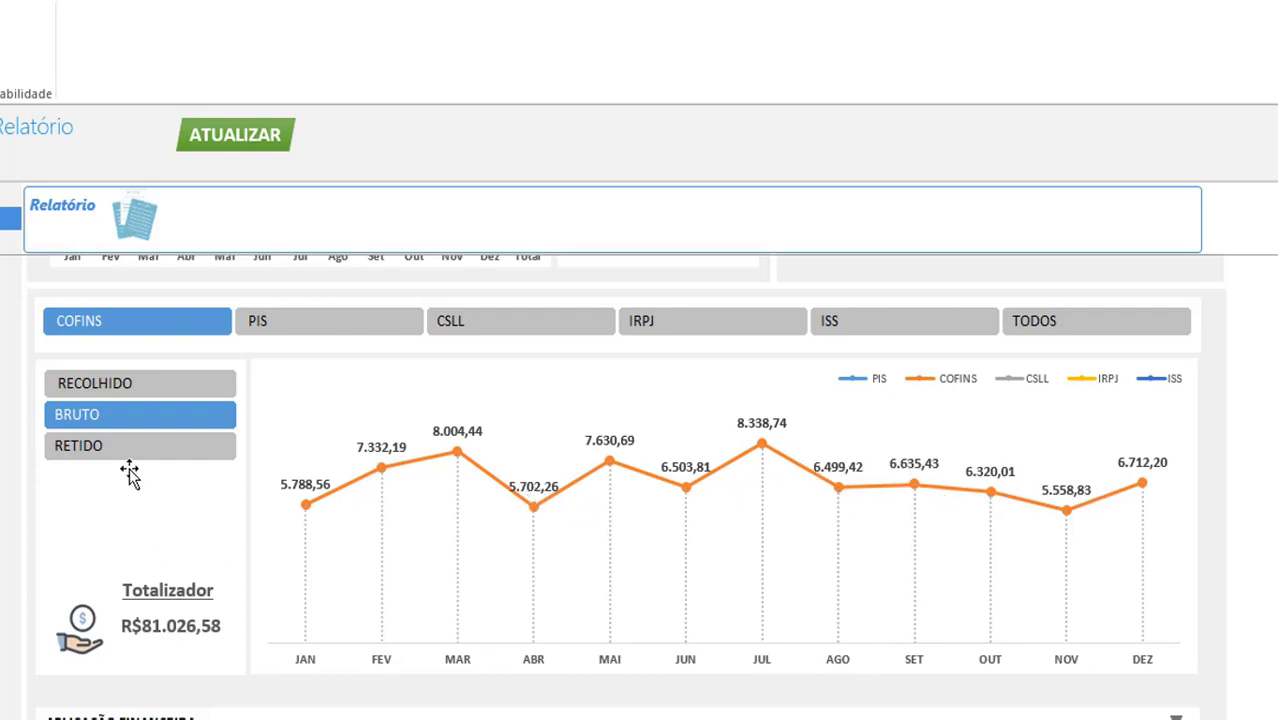
click(133, 390)
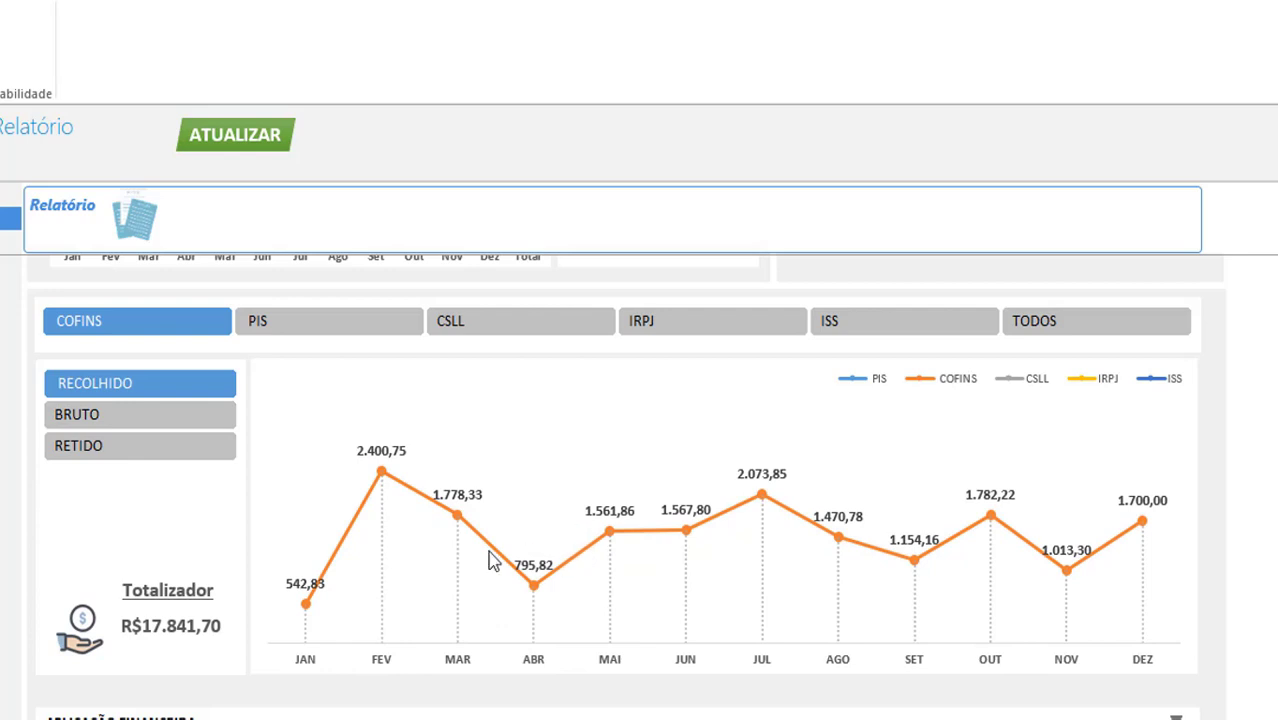
click(125, 421)
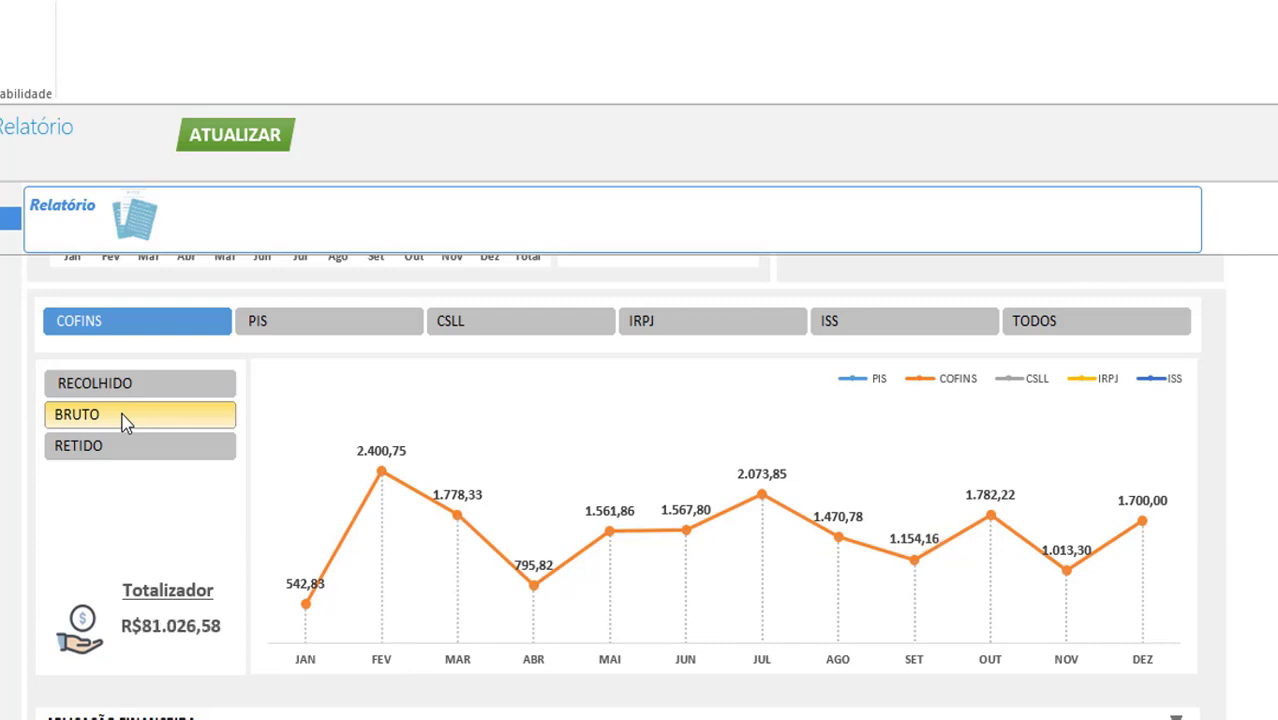
click(172, 458)
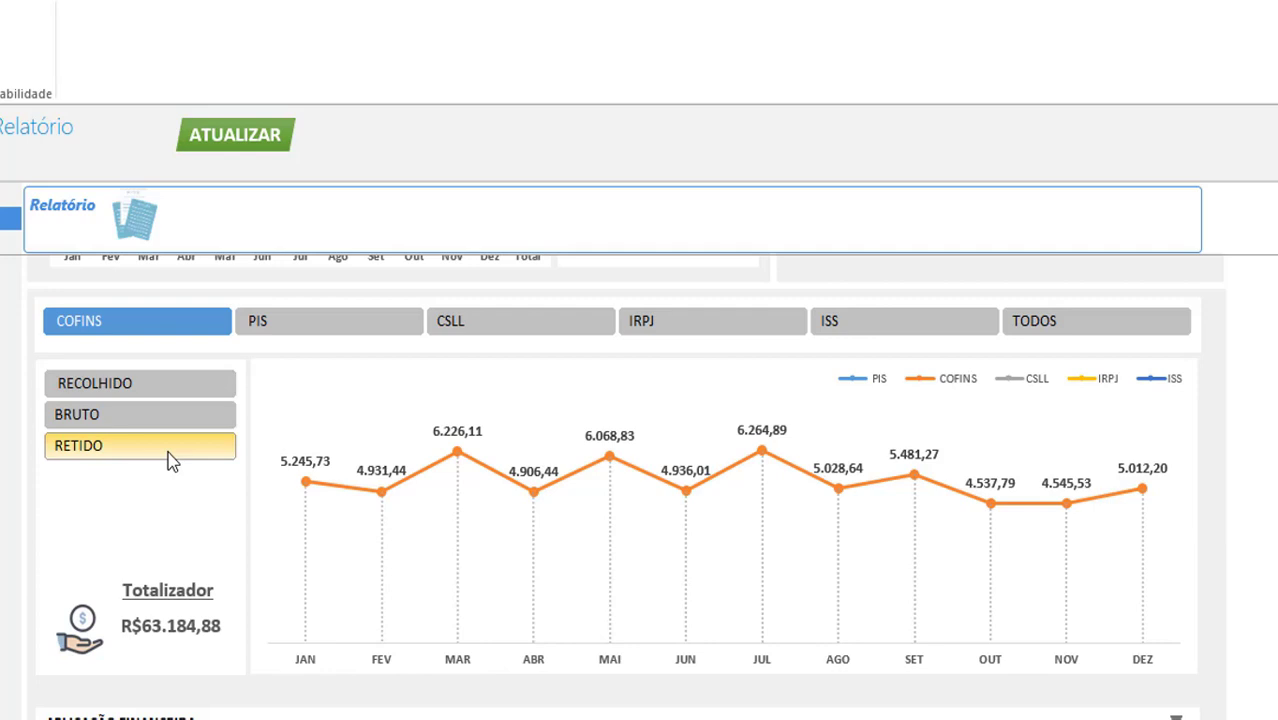
Cycle the tax chart through PIS, CSLL and ISS, end on TODOS, and reach Aplicação Financeira
click(286, 331)
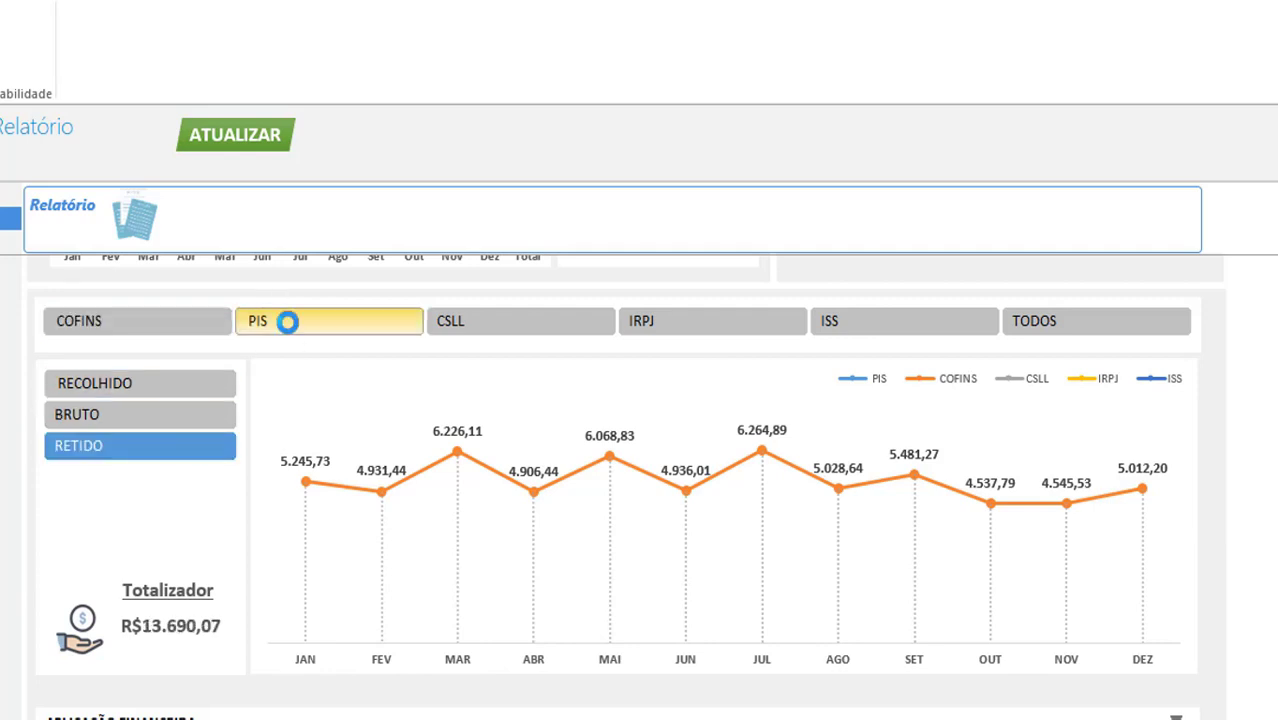
click(470, 330)
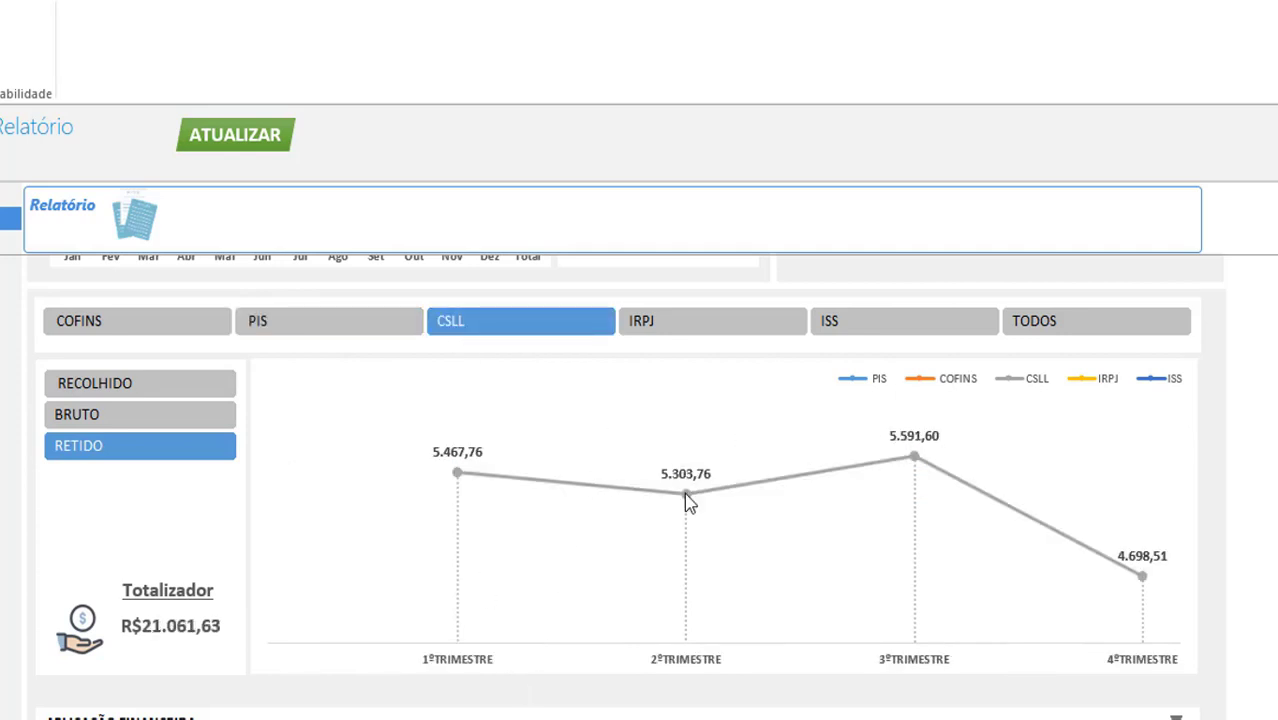
click(890, 331)
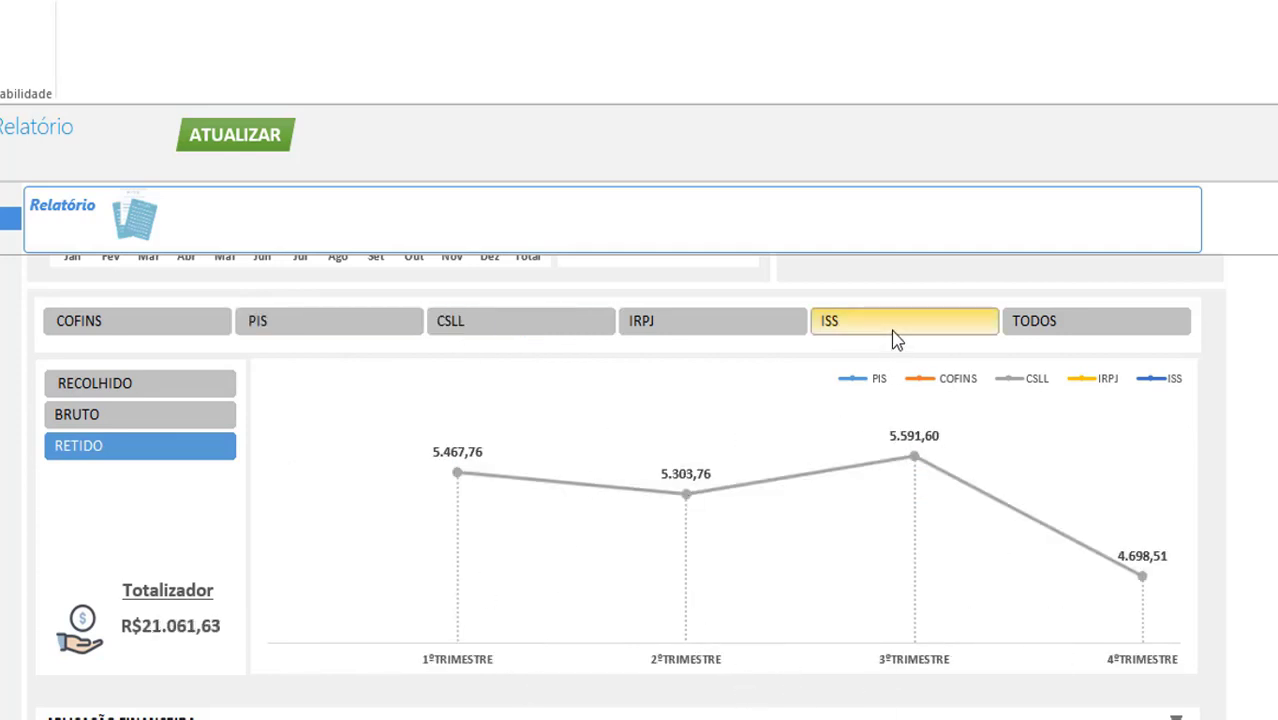
click(1034, 330)
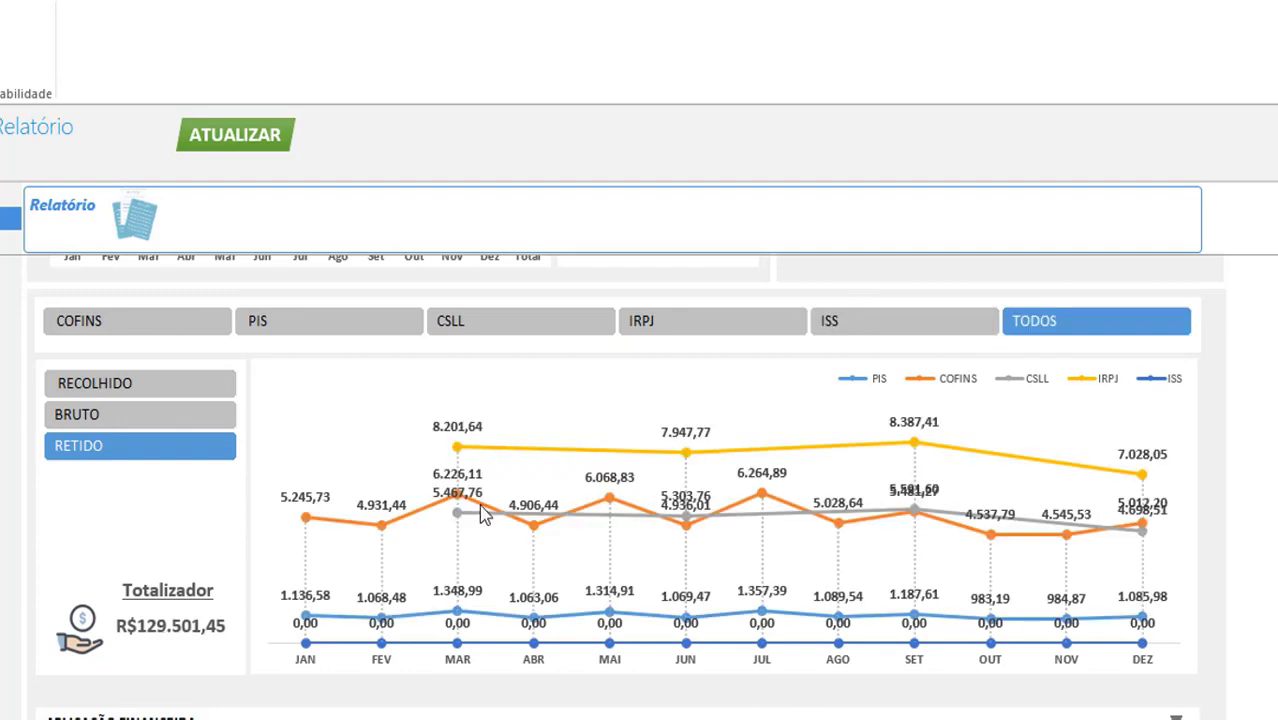
scroll(375, 515, down, 3)
scroll(375, 515, down, 3)
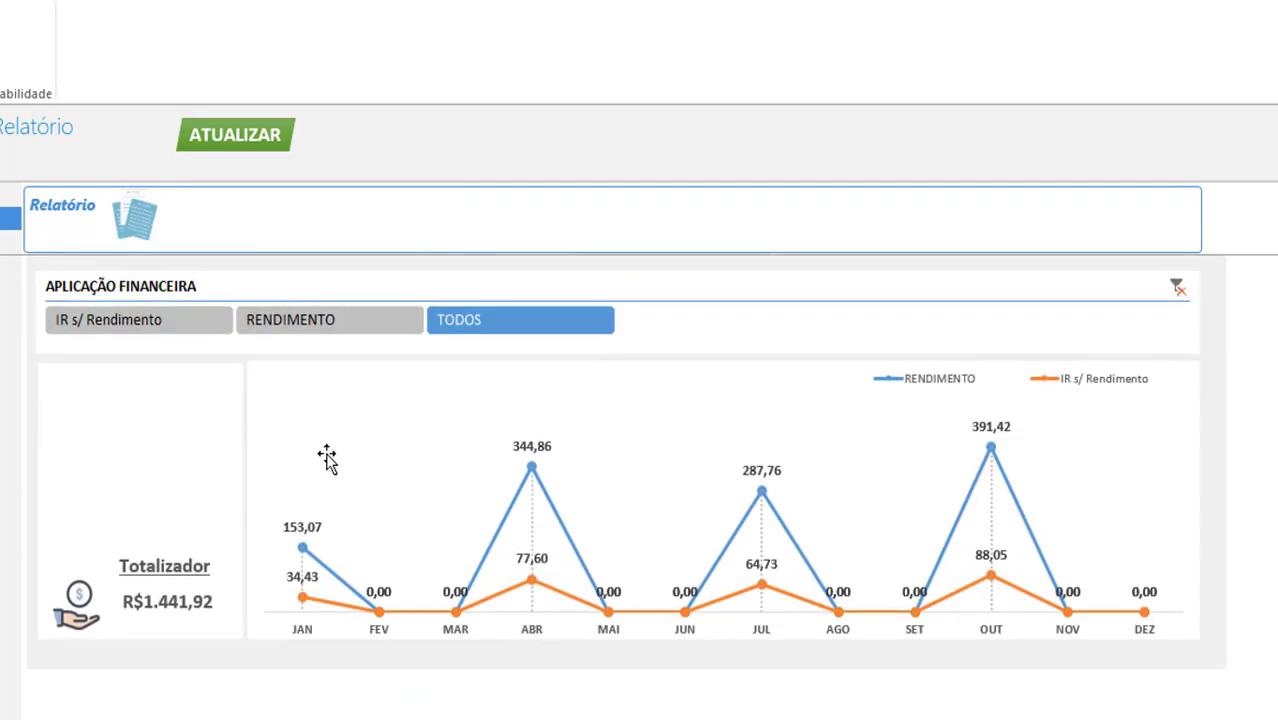
Filter the Aplicação Financeira chart to RENDIMENTO only (R$1.177,11) and return to the dashboard top
click(138, 327)
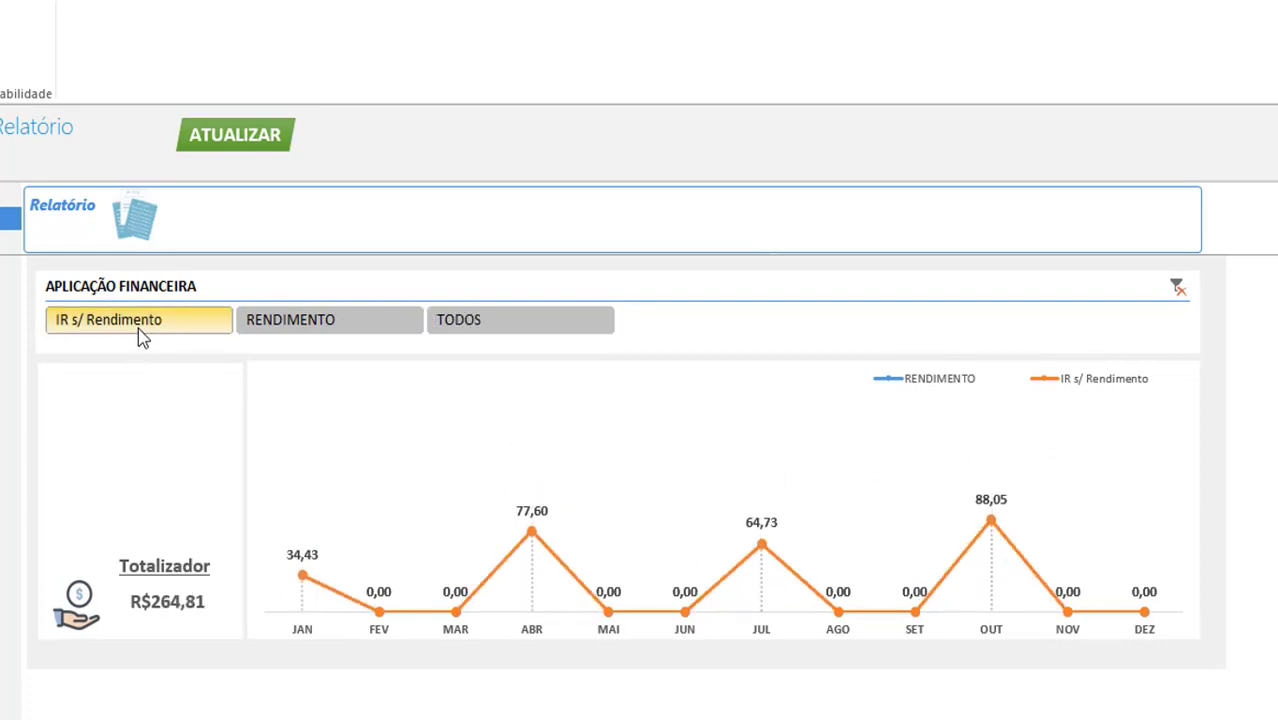
click(290, 322)
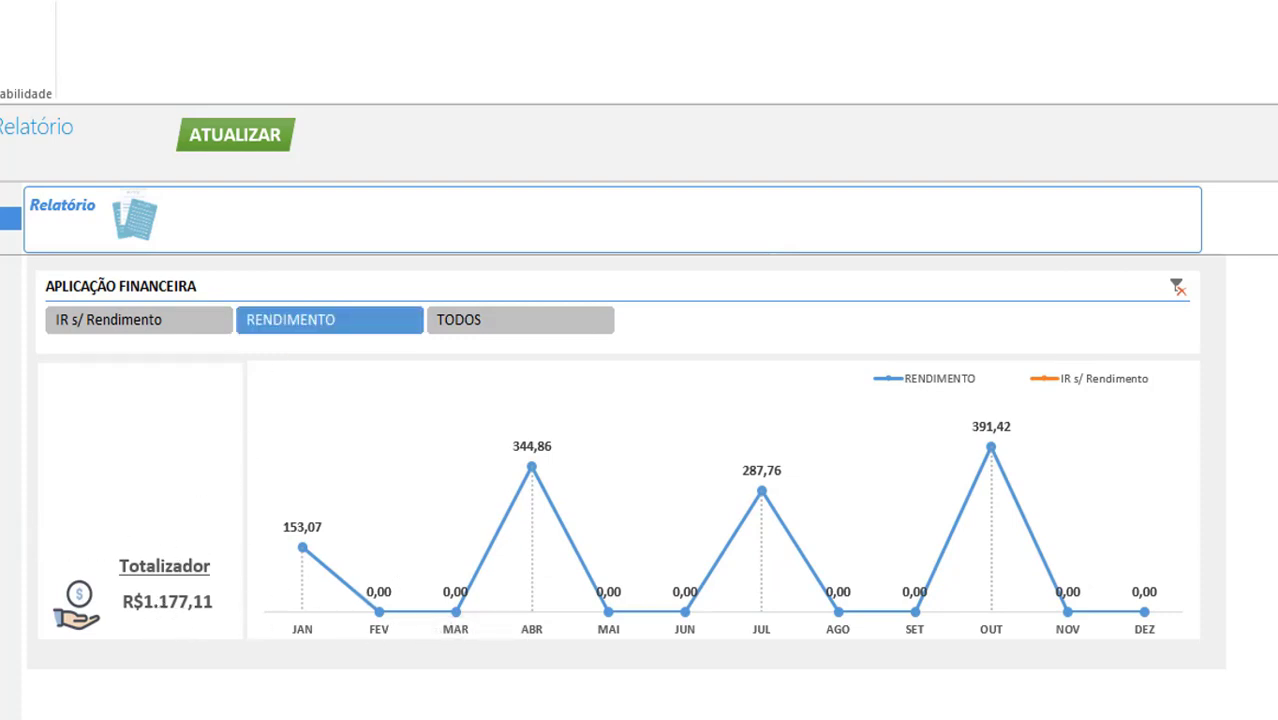
scroll(46, 540, up, 10)
scroll(22, 537, up, 3)
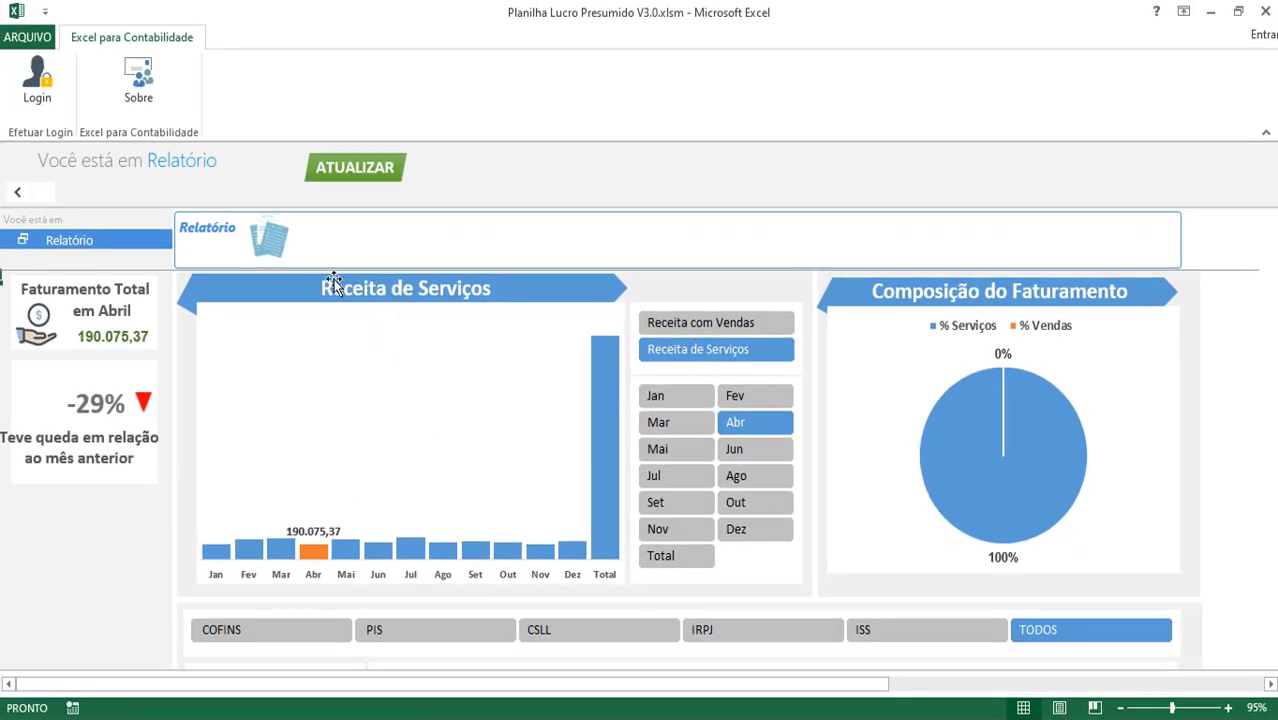
Open the Conferência Notas sheet with JUNHO de 2020 as the month
click(20, 192)
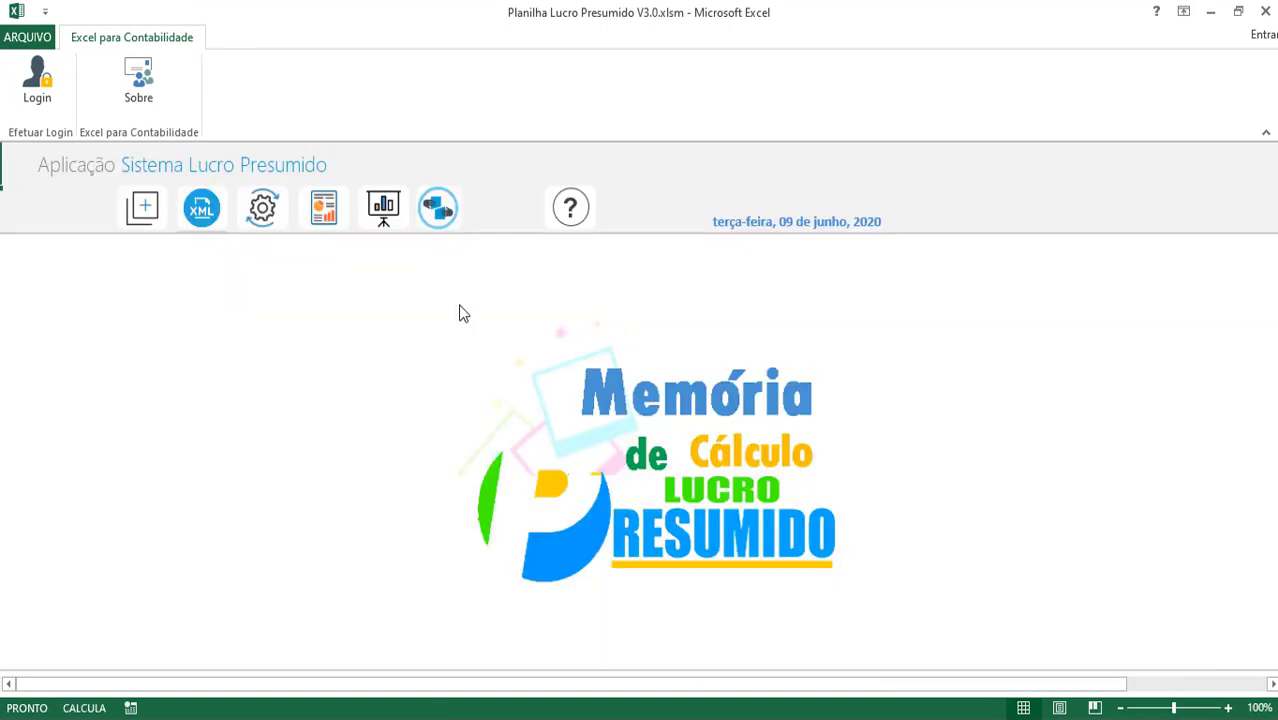
click(441, 217)
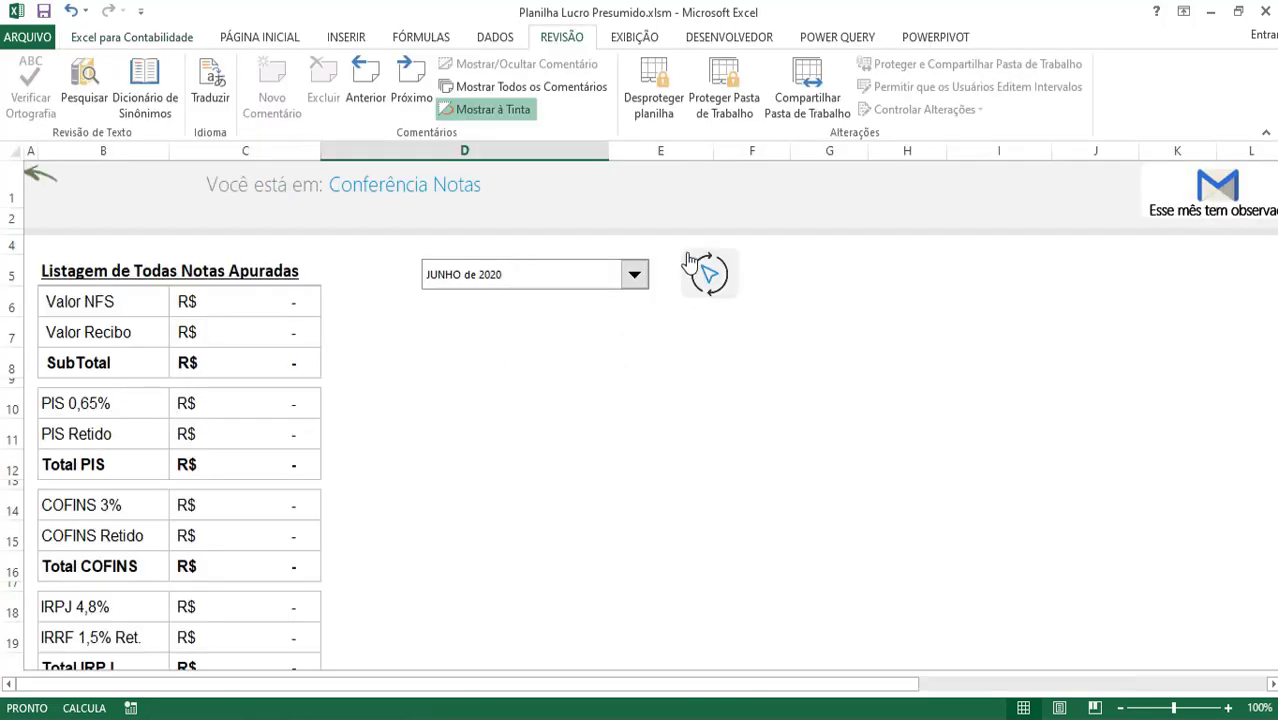
click(631, 276)
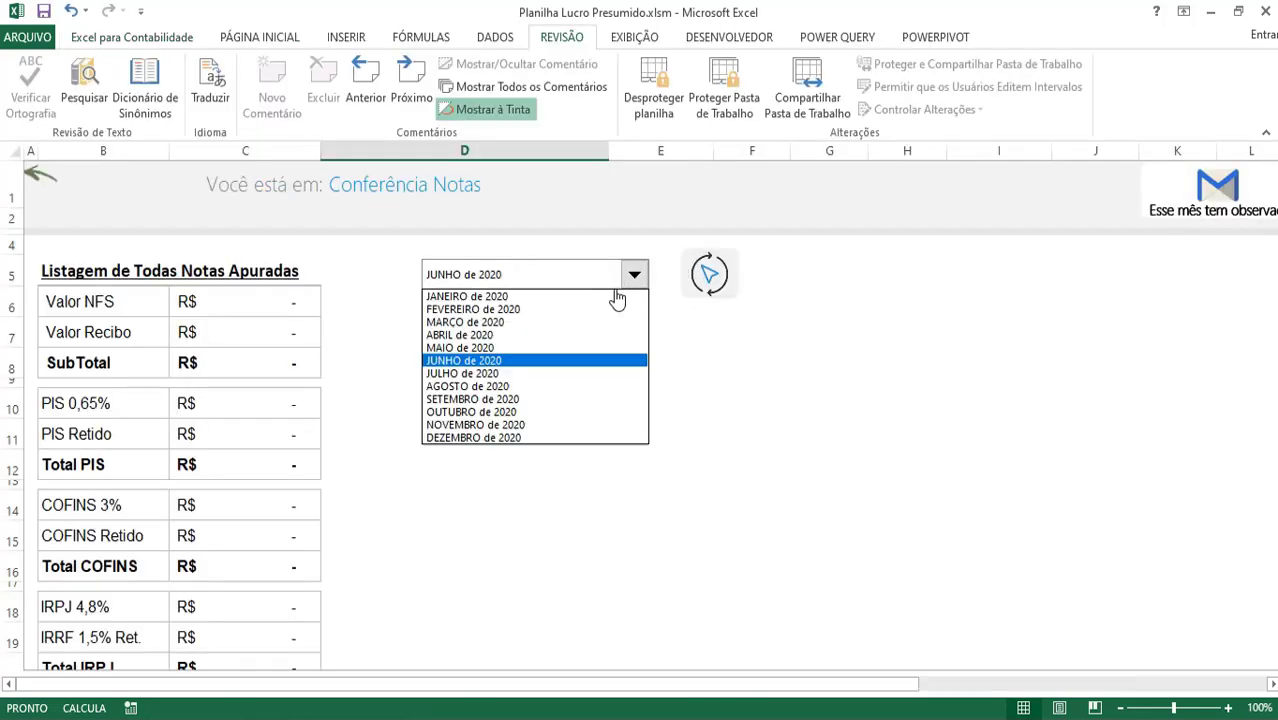
click(576, 362)
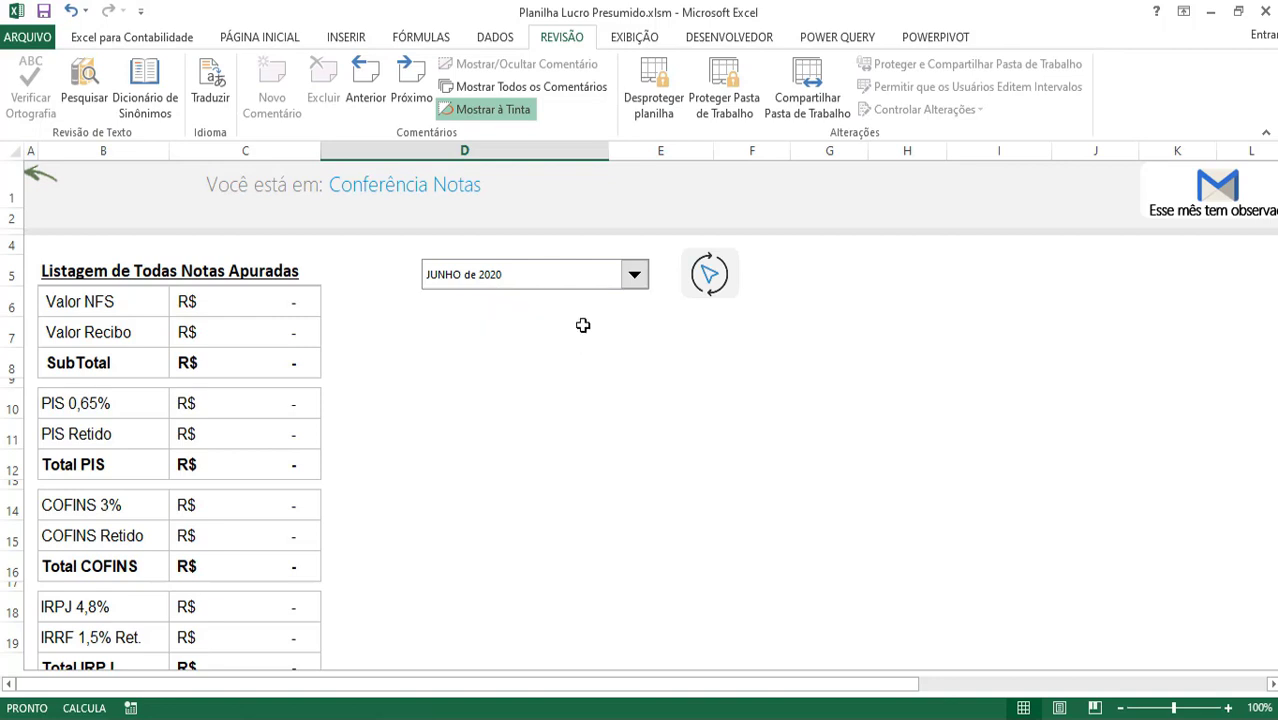
Generate the Todas as Notas Apuradas listing: Valor NFS R$ 195.523,57, PIS 201,43, COFINS 929,70
click(709, 274)
click(675, 366)
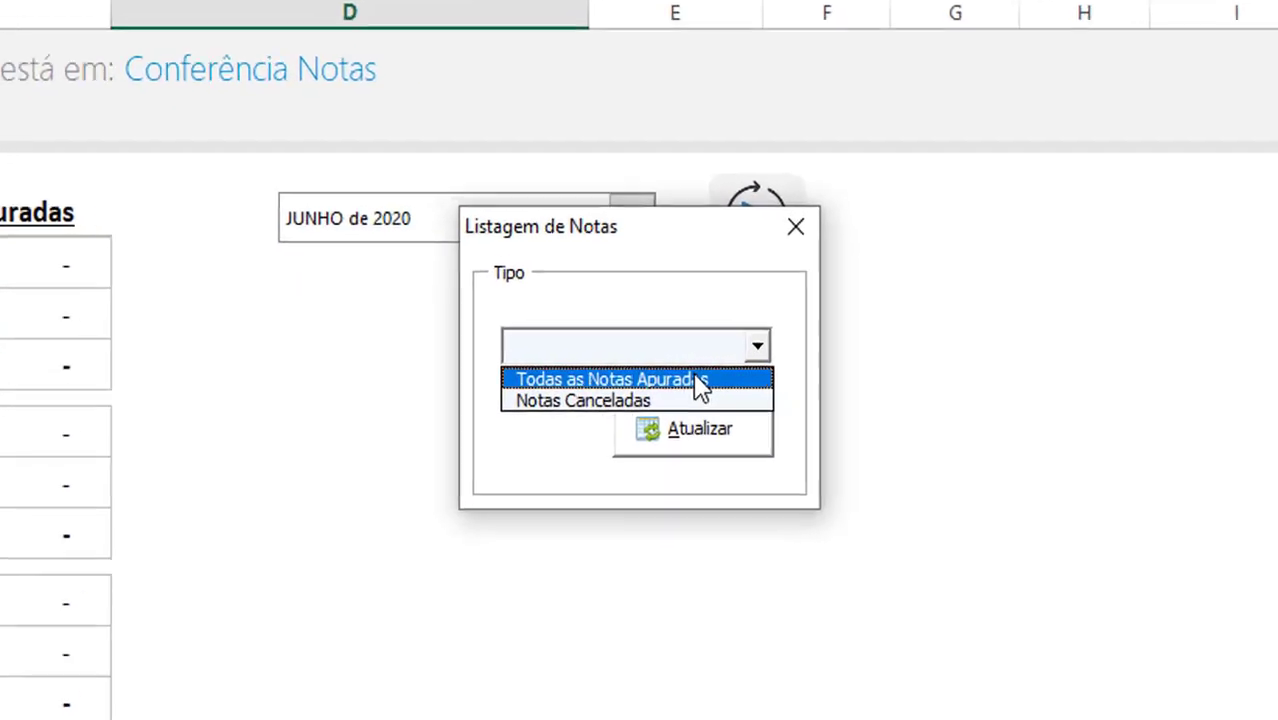
click(673, 373)
click(708, 462)
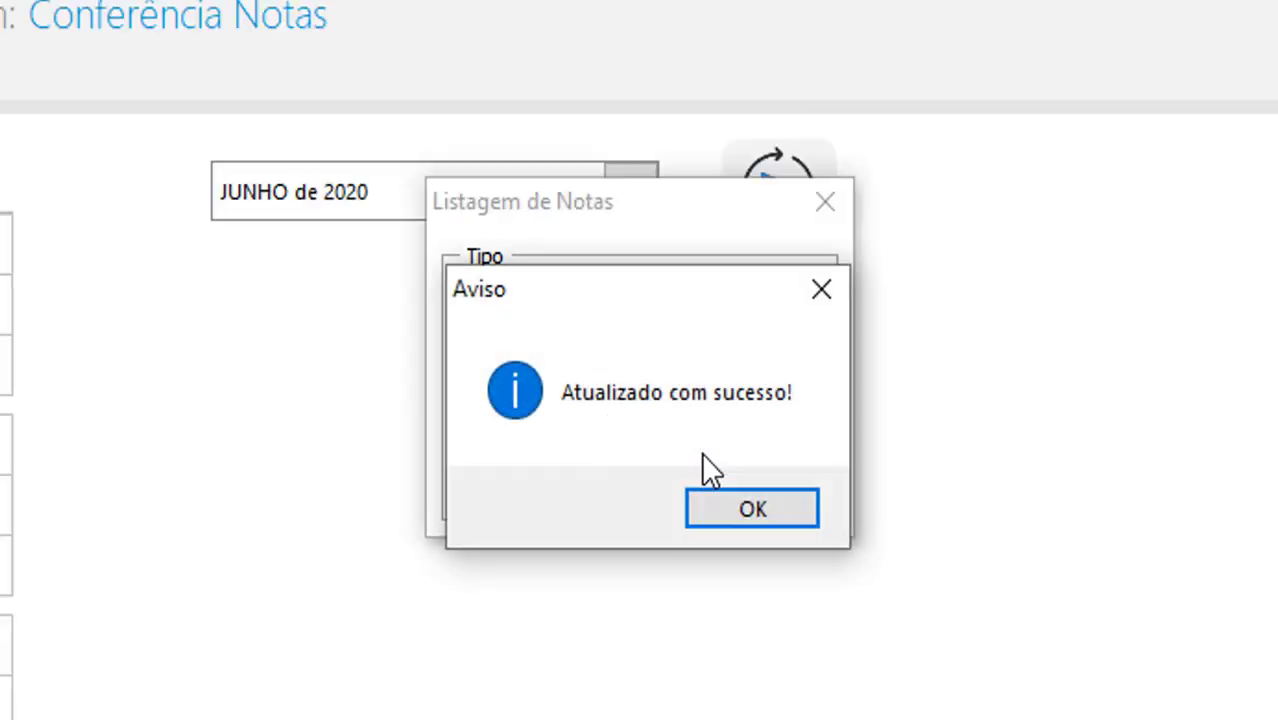
key(Return)
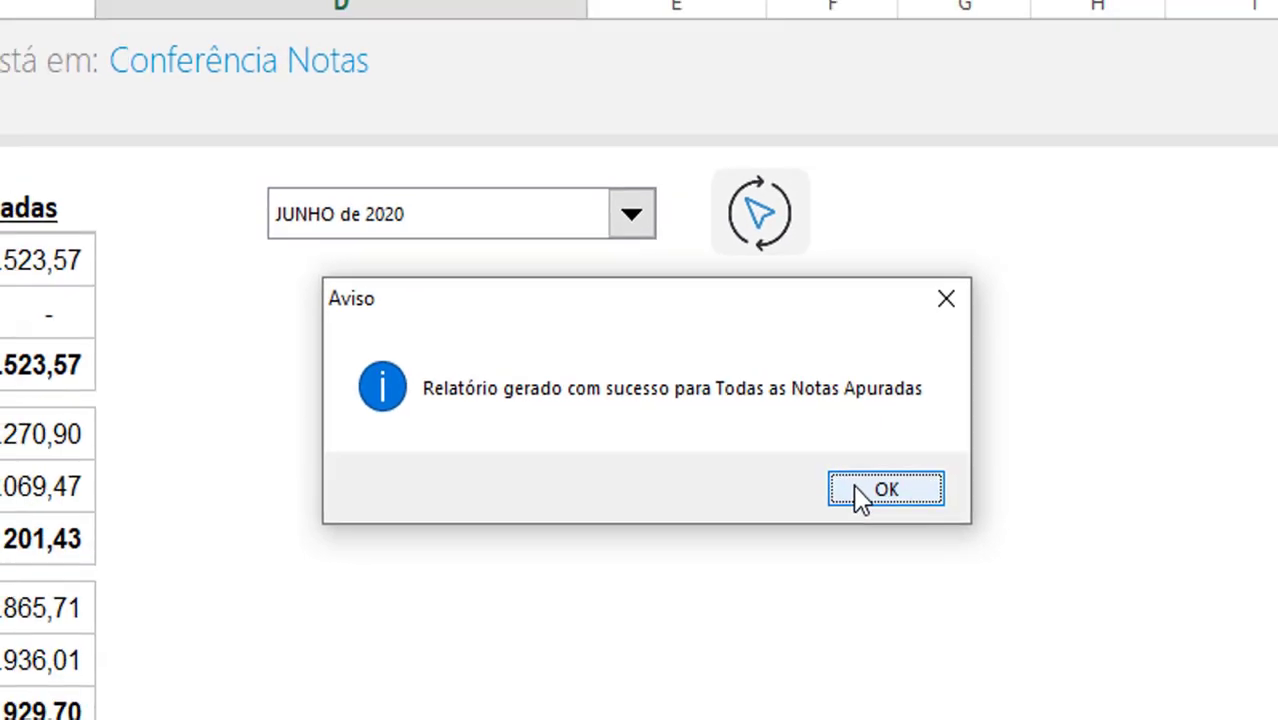
click(885, 490)
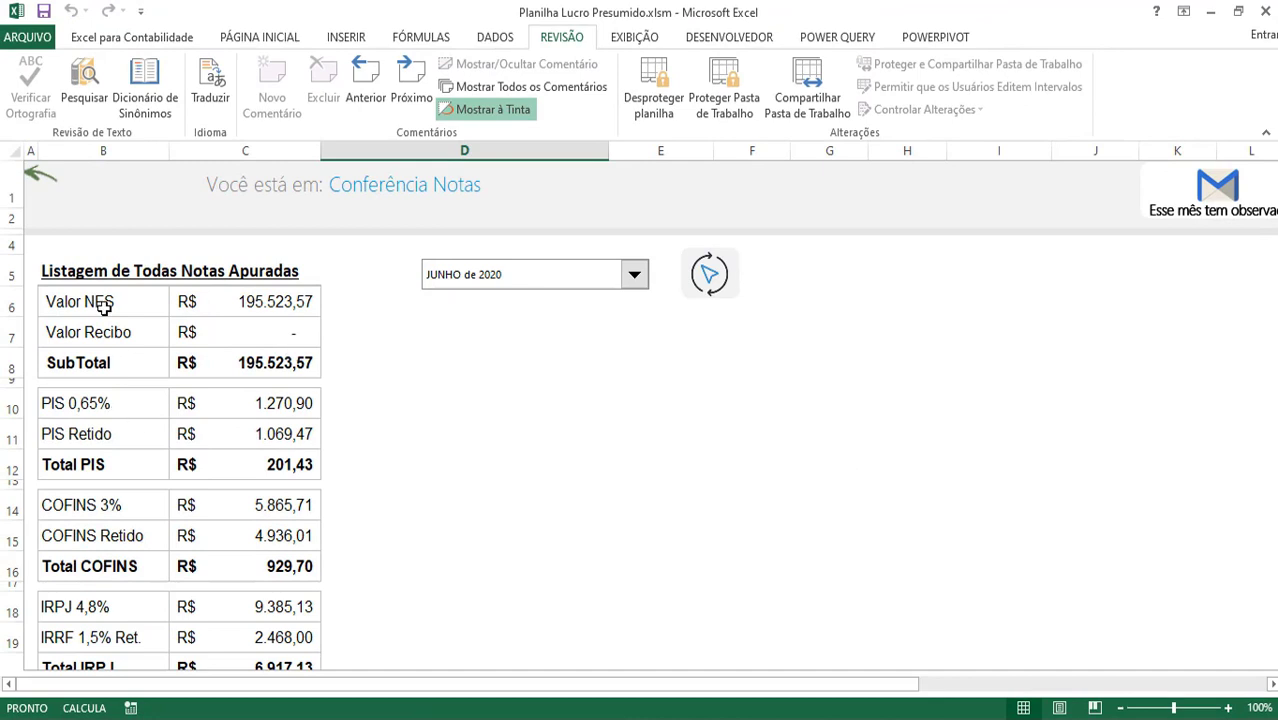
drag(100, 305, 105, 331)
scroll(193, 352, down, 1)
scroll(193, 352, down, 2)
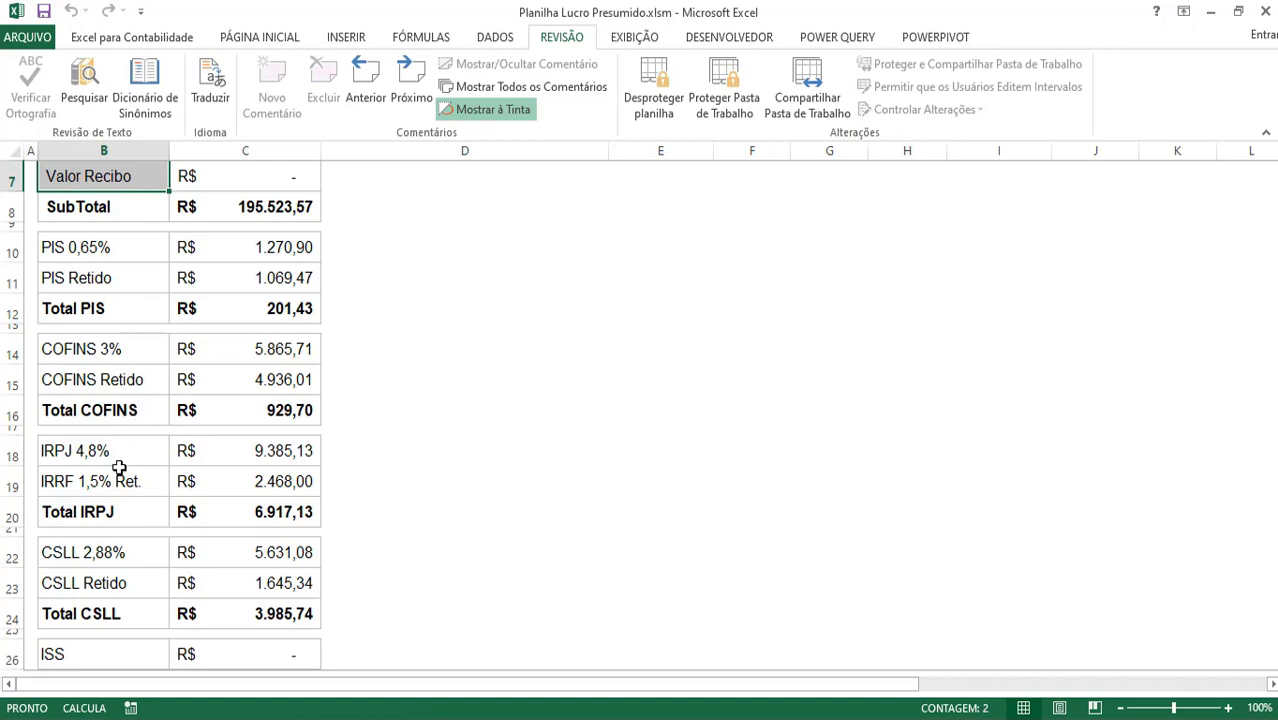
scroll(118, 467, down, 3)
scroll(118, 467, down, 5)
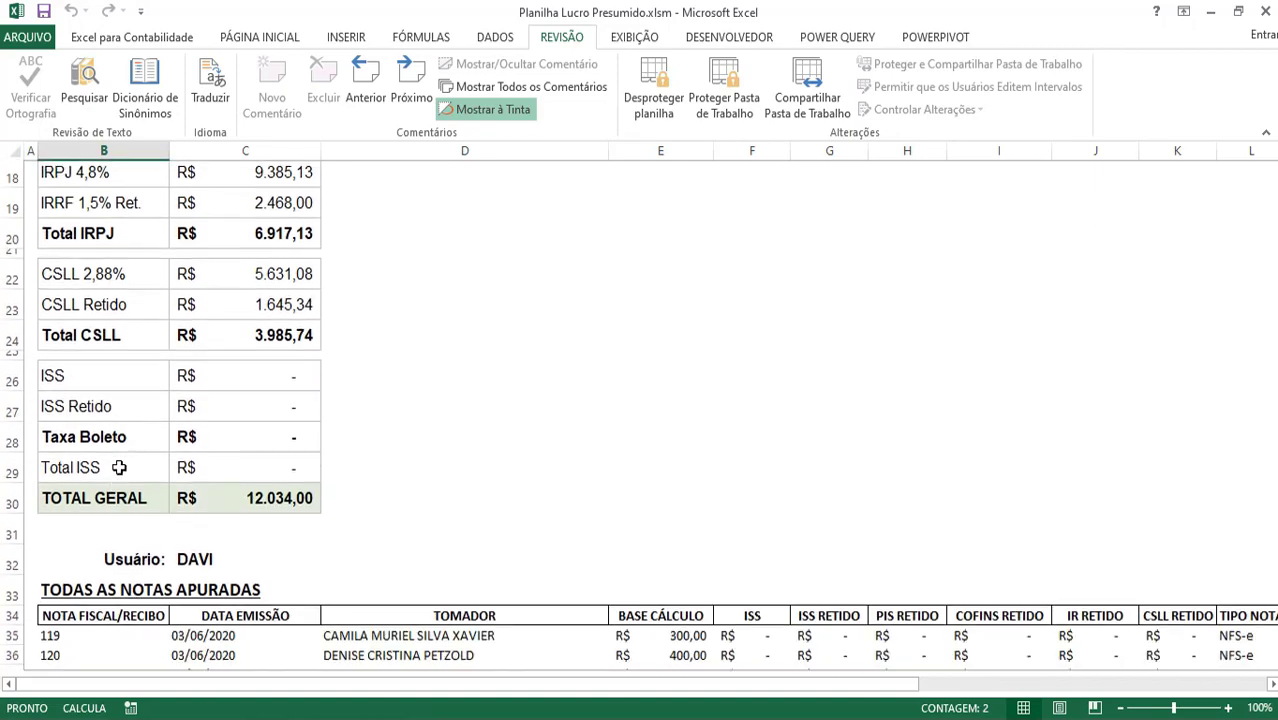
scroll(280, 376, down, 13)
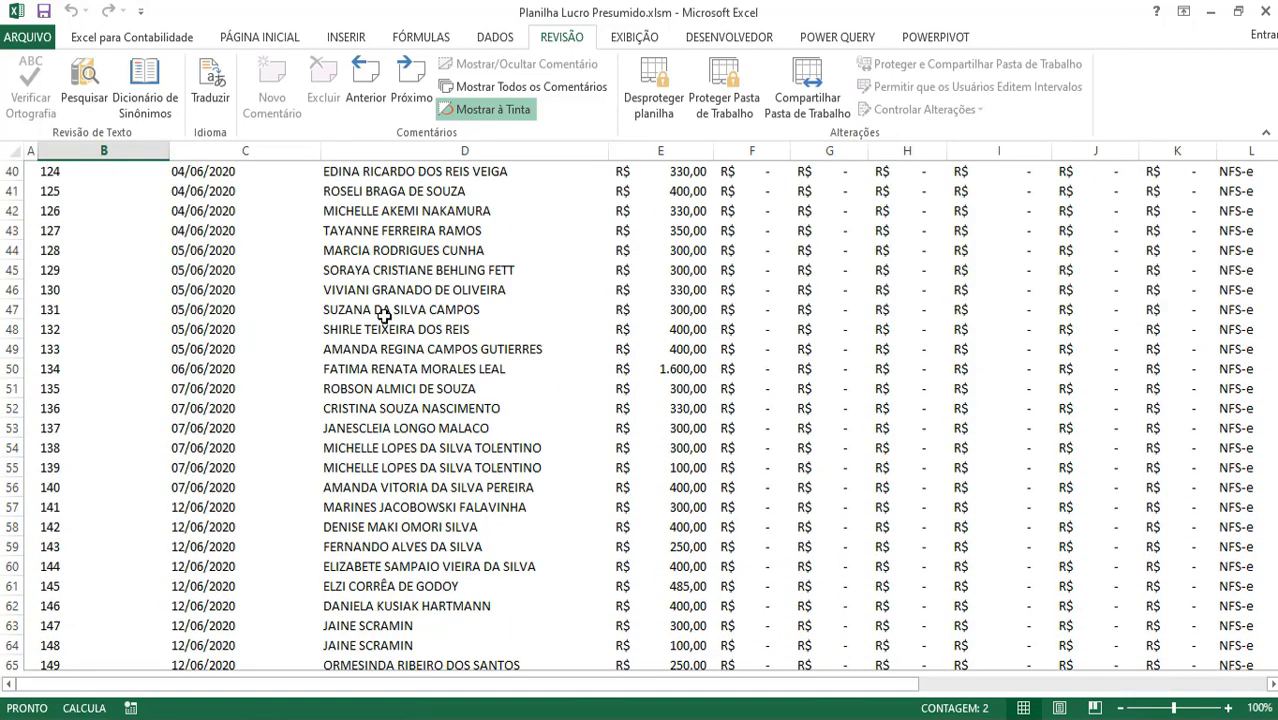
scroll(403, 320, down, 5)
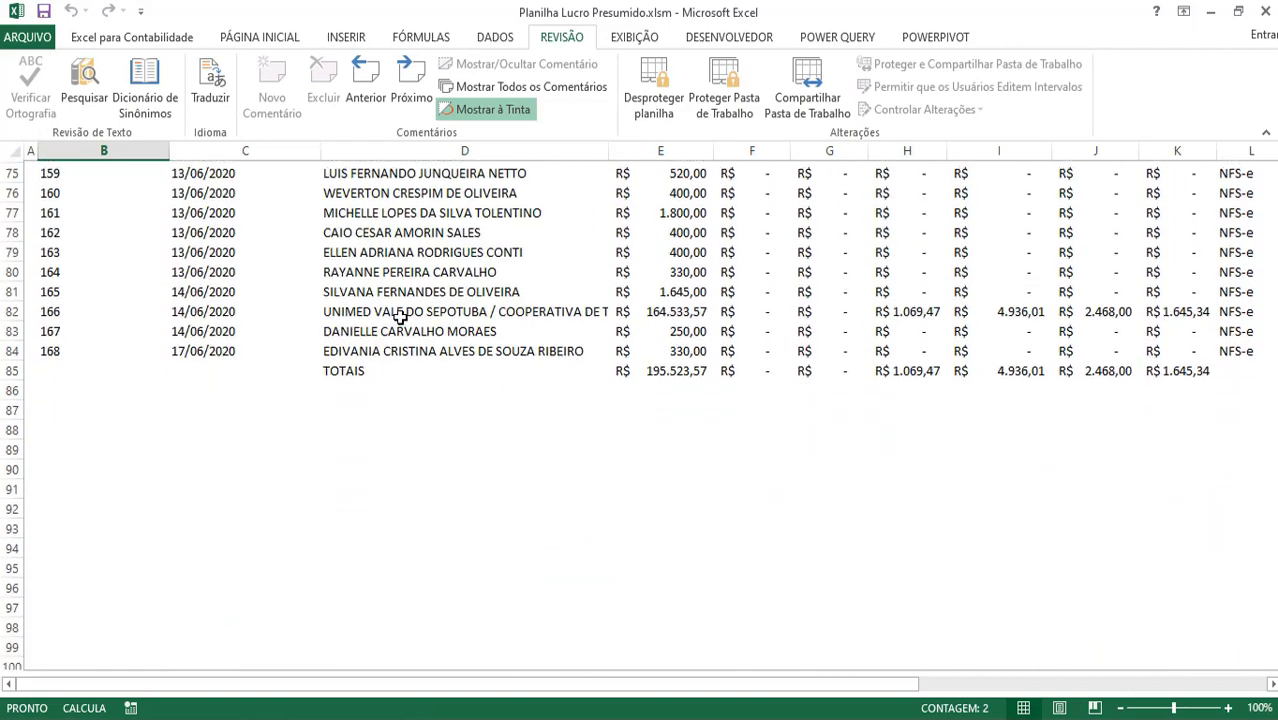
scroll(861, 258, up, 19)
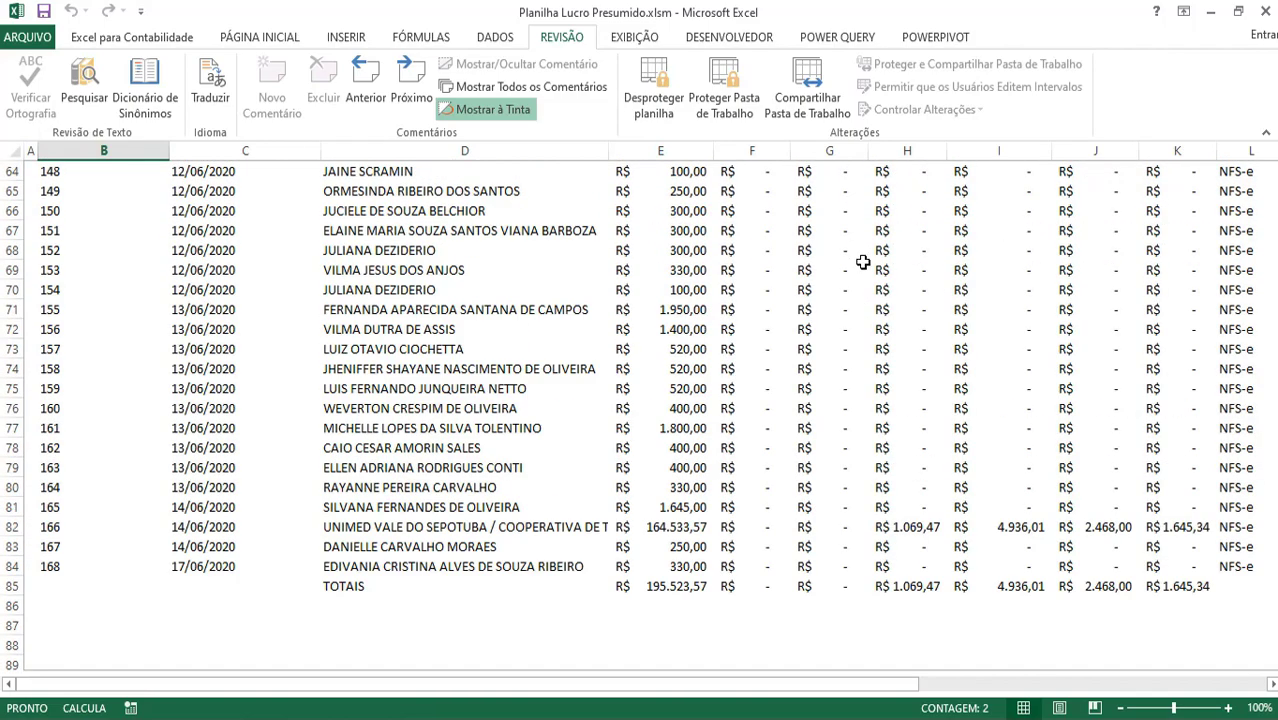
scroll(402, 451, down, 1)
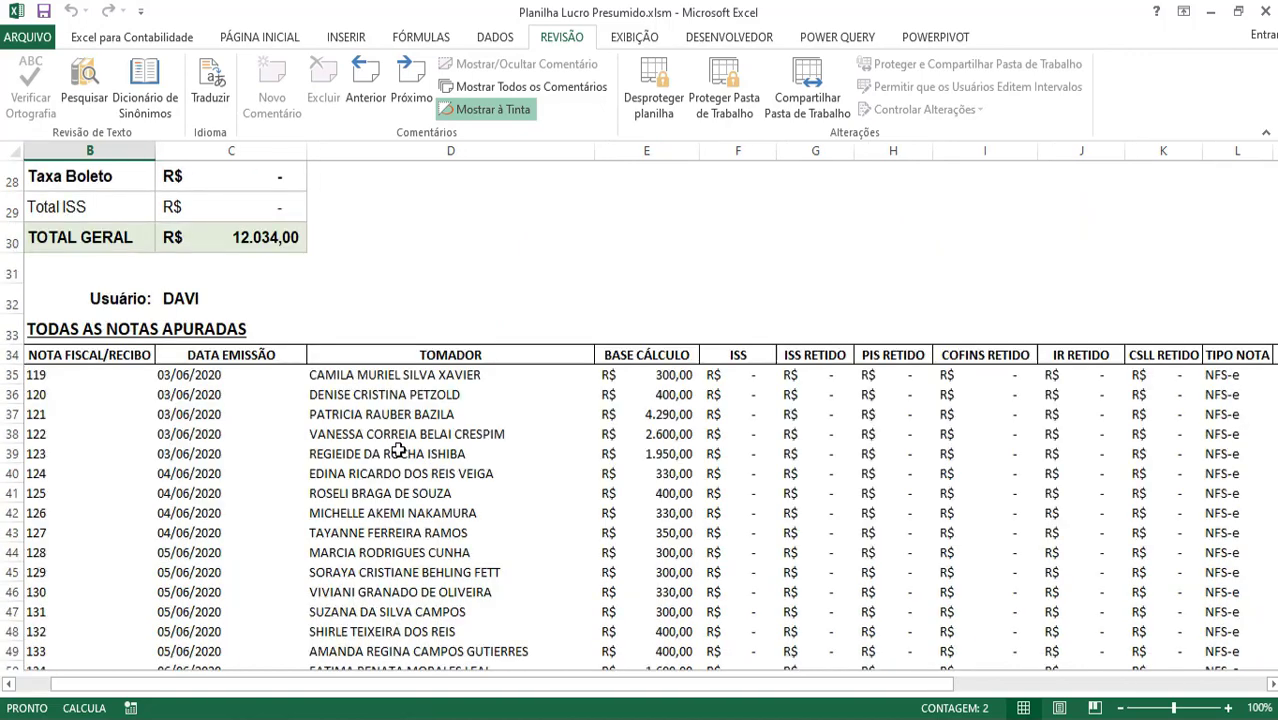
scroll(480, 480, up, 7)
scroll(482, 482, up, 2)
click(560, 362)
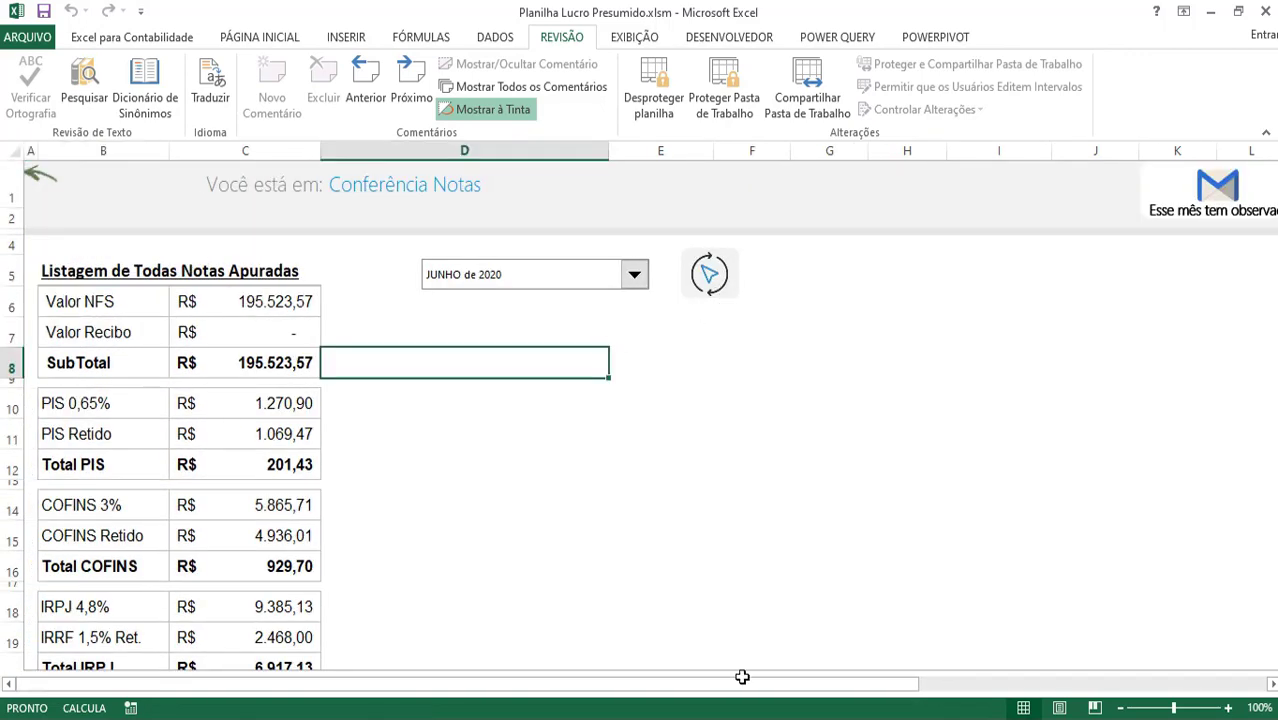
drag(759, 688, 840, 680)
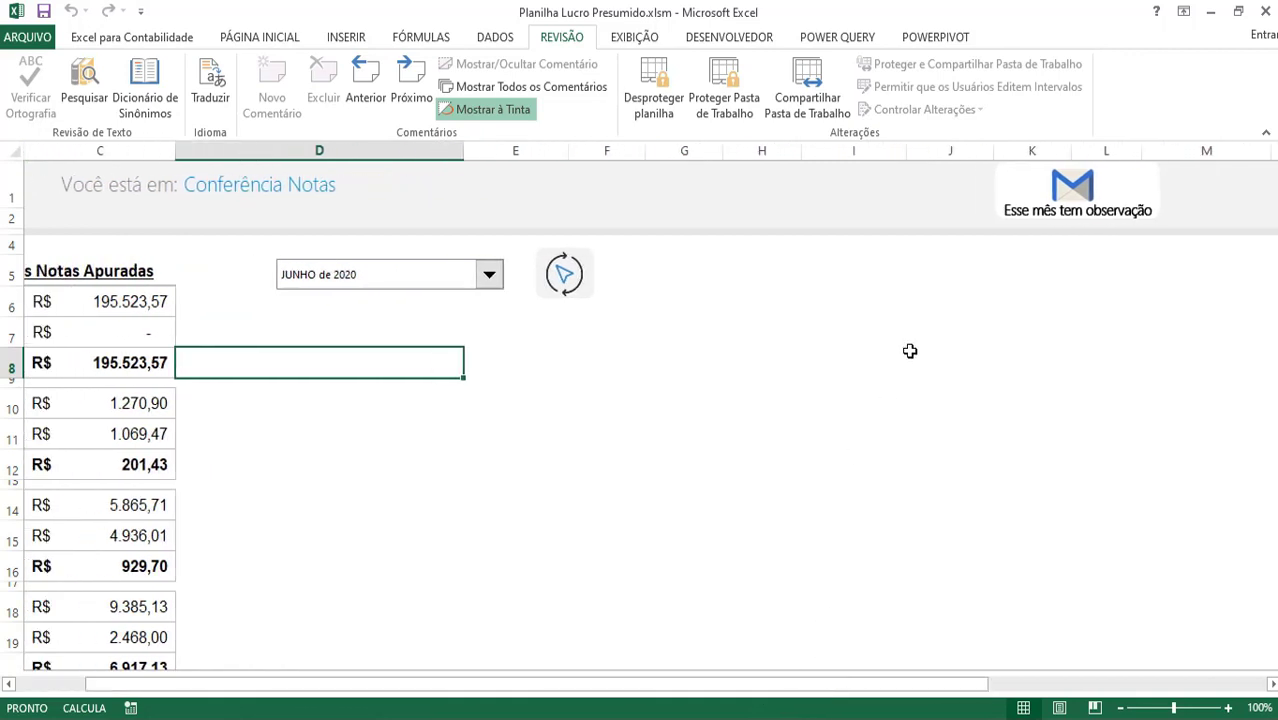
click(1069, 197)
click(523, 267)
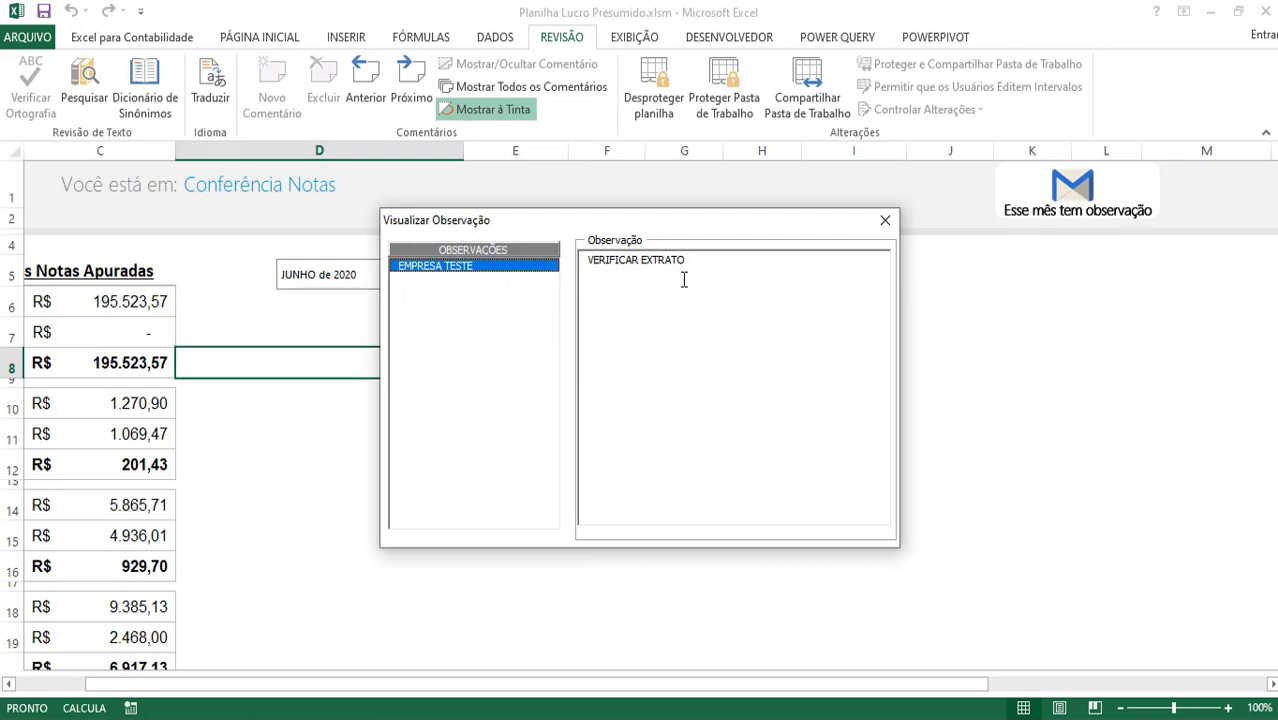
click(885, 220)
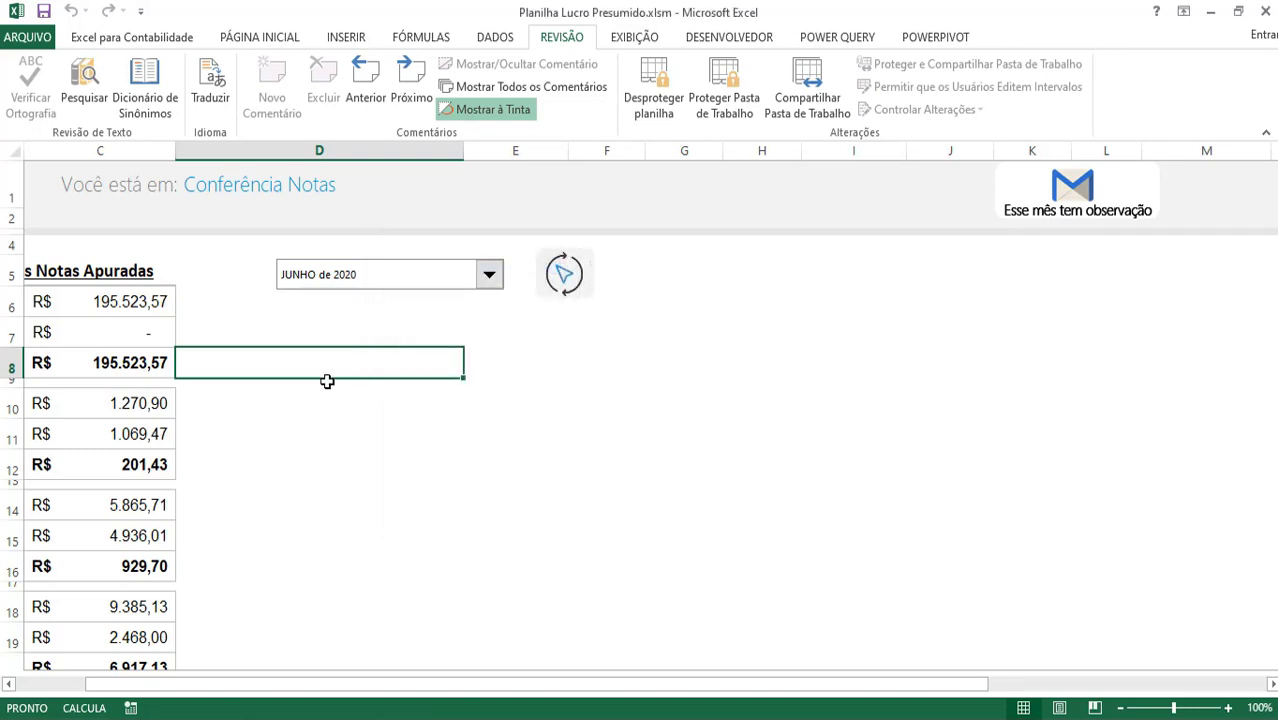
click(374, 276)
click(374, 276)
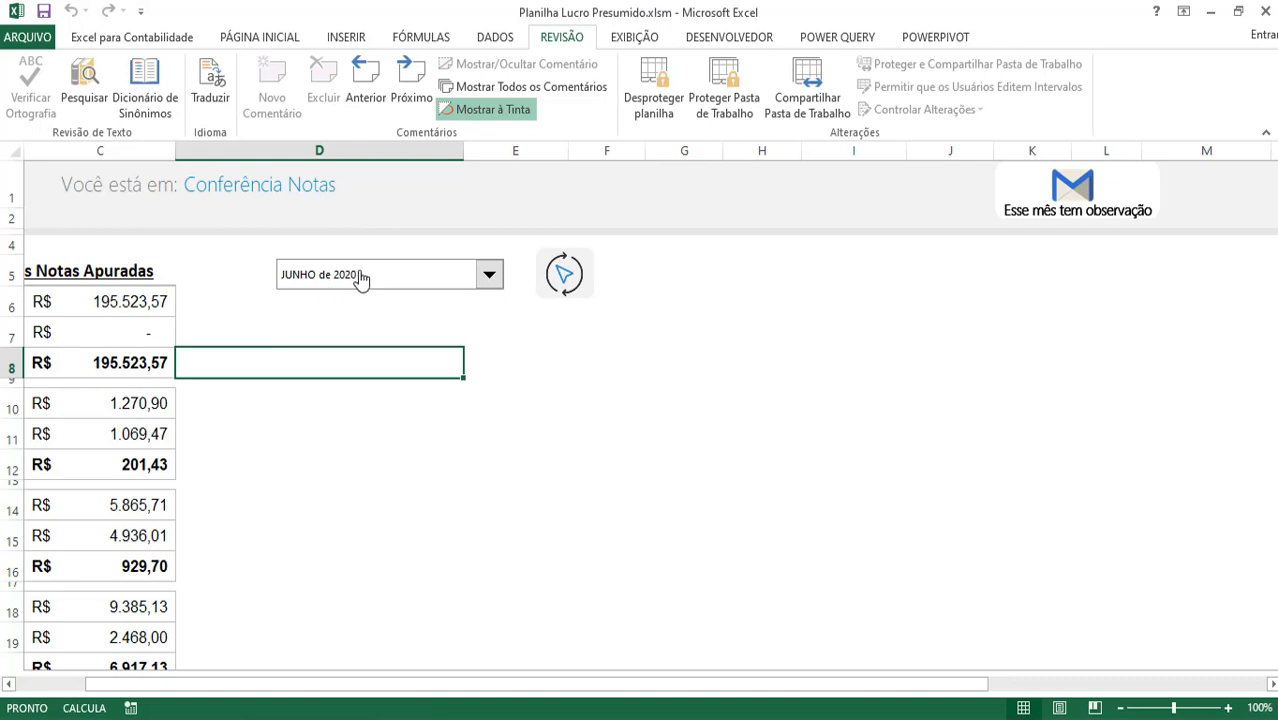